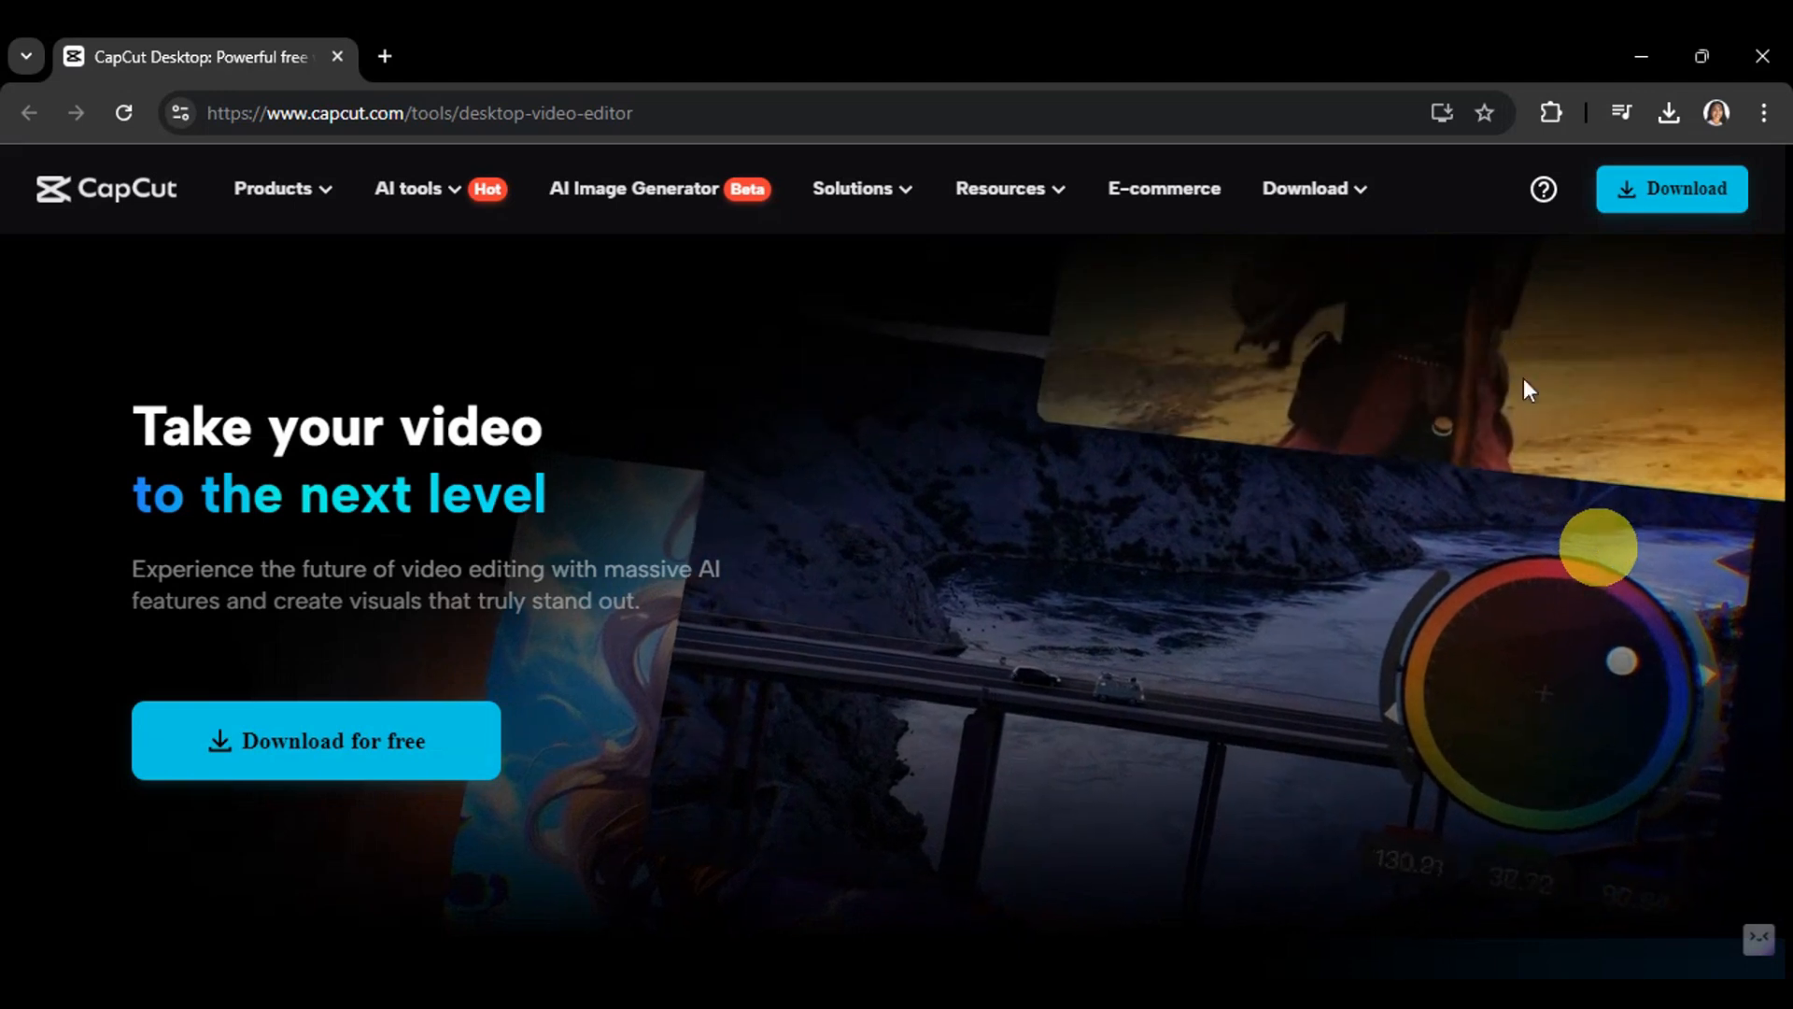
mouse_move(273, 188)
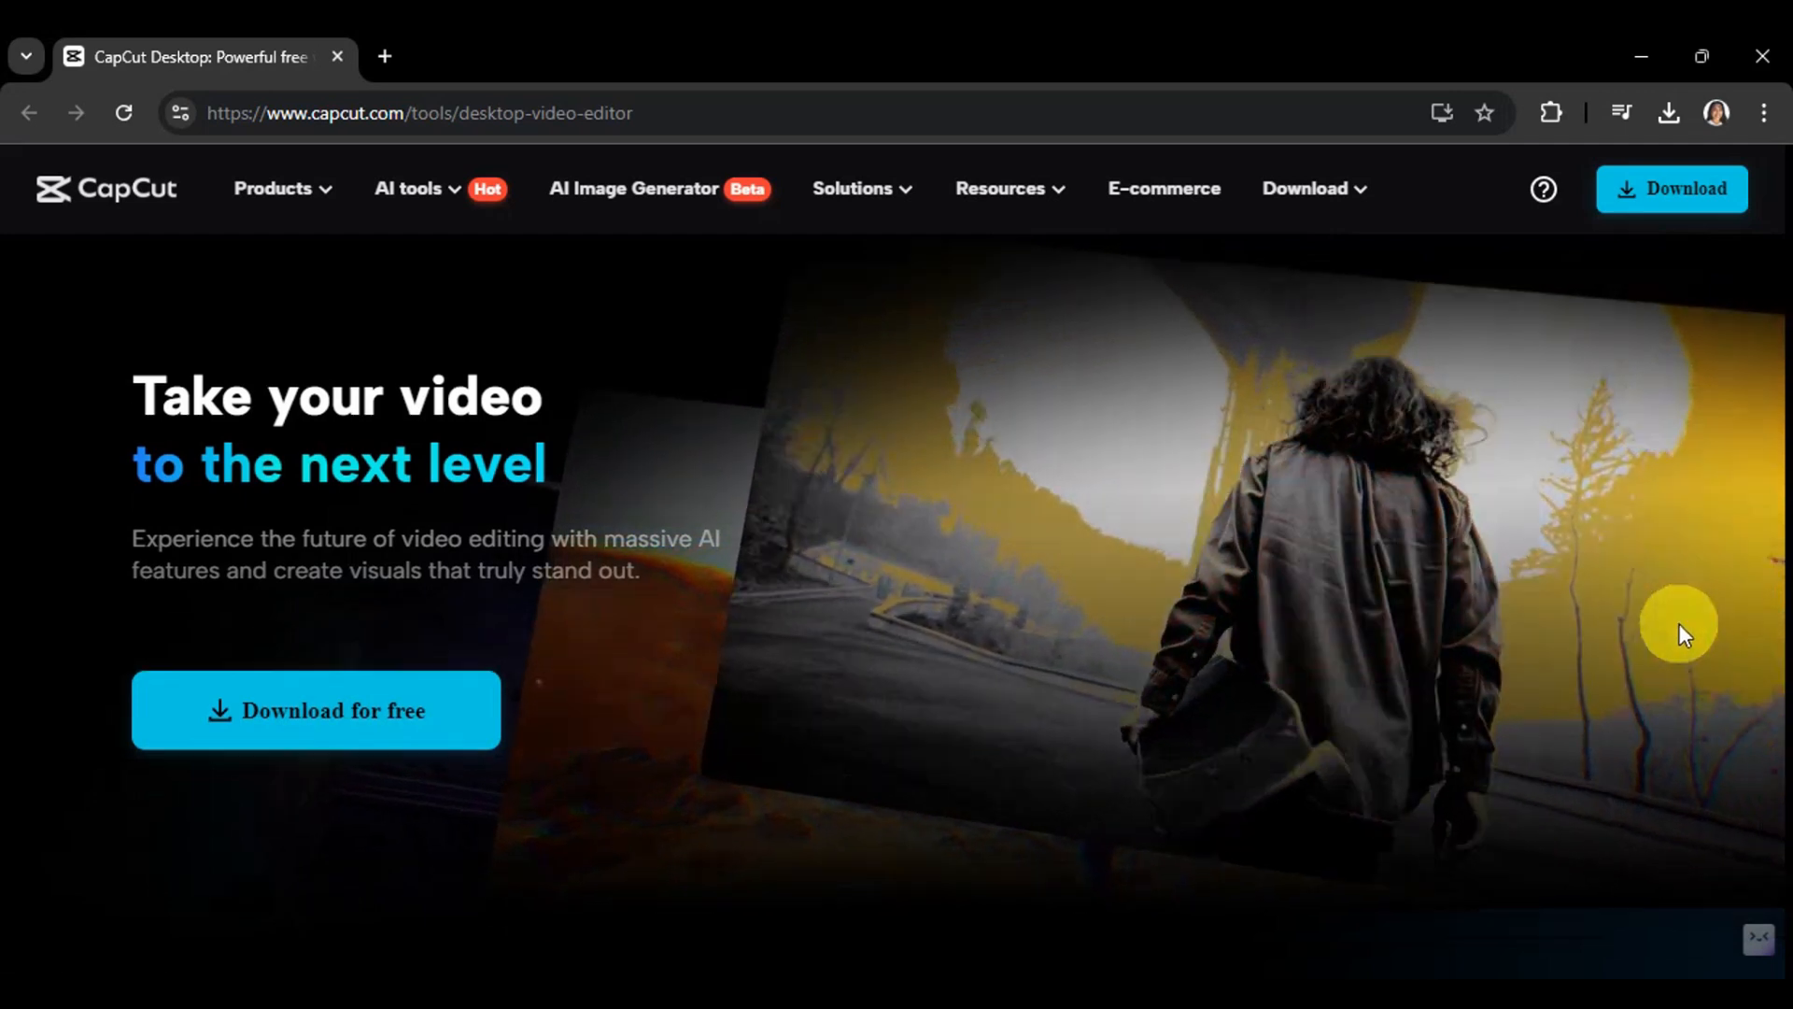
scroll(1679, 626, down, 8)
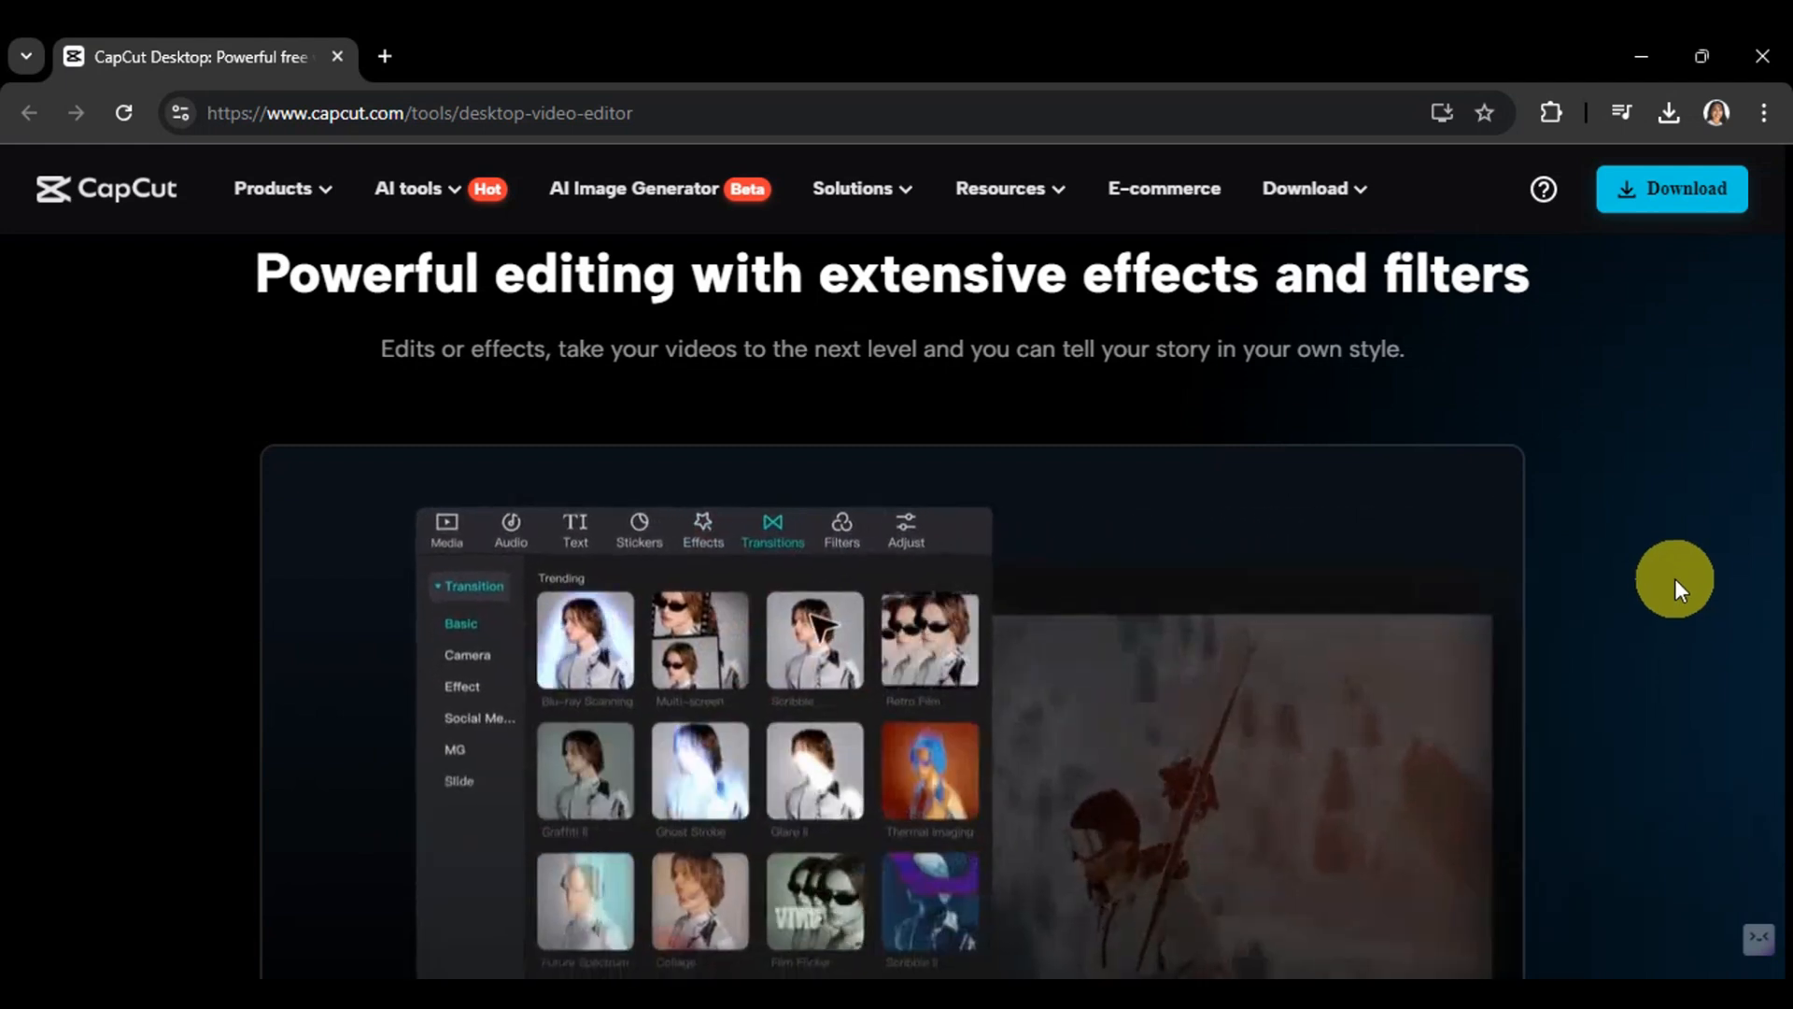
scroll(1674, 579, down, 8)
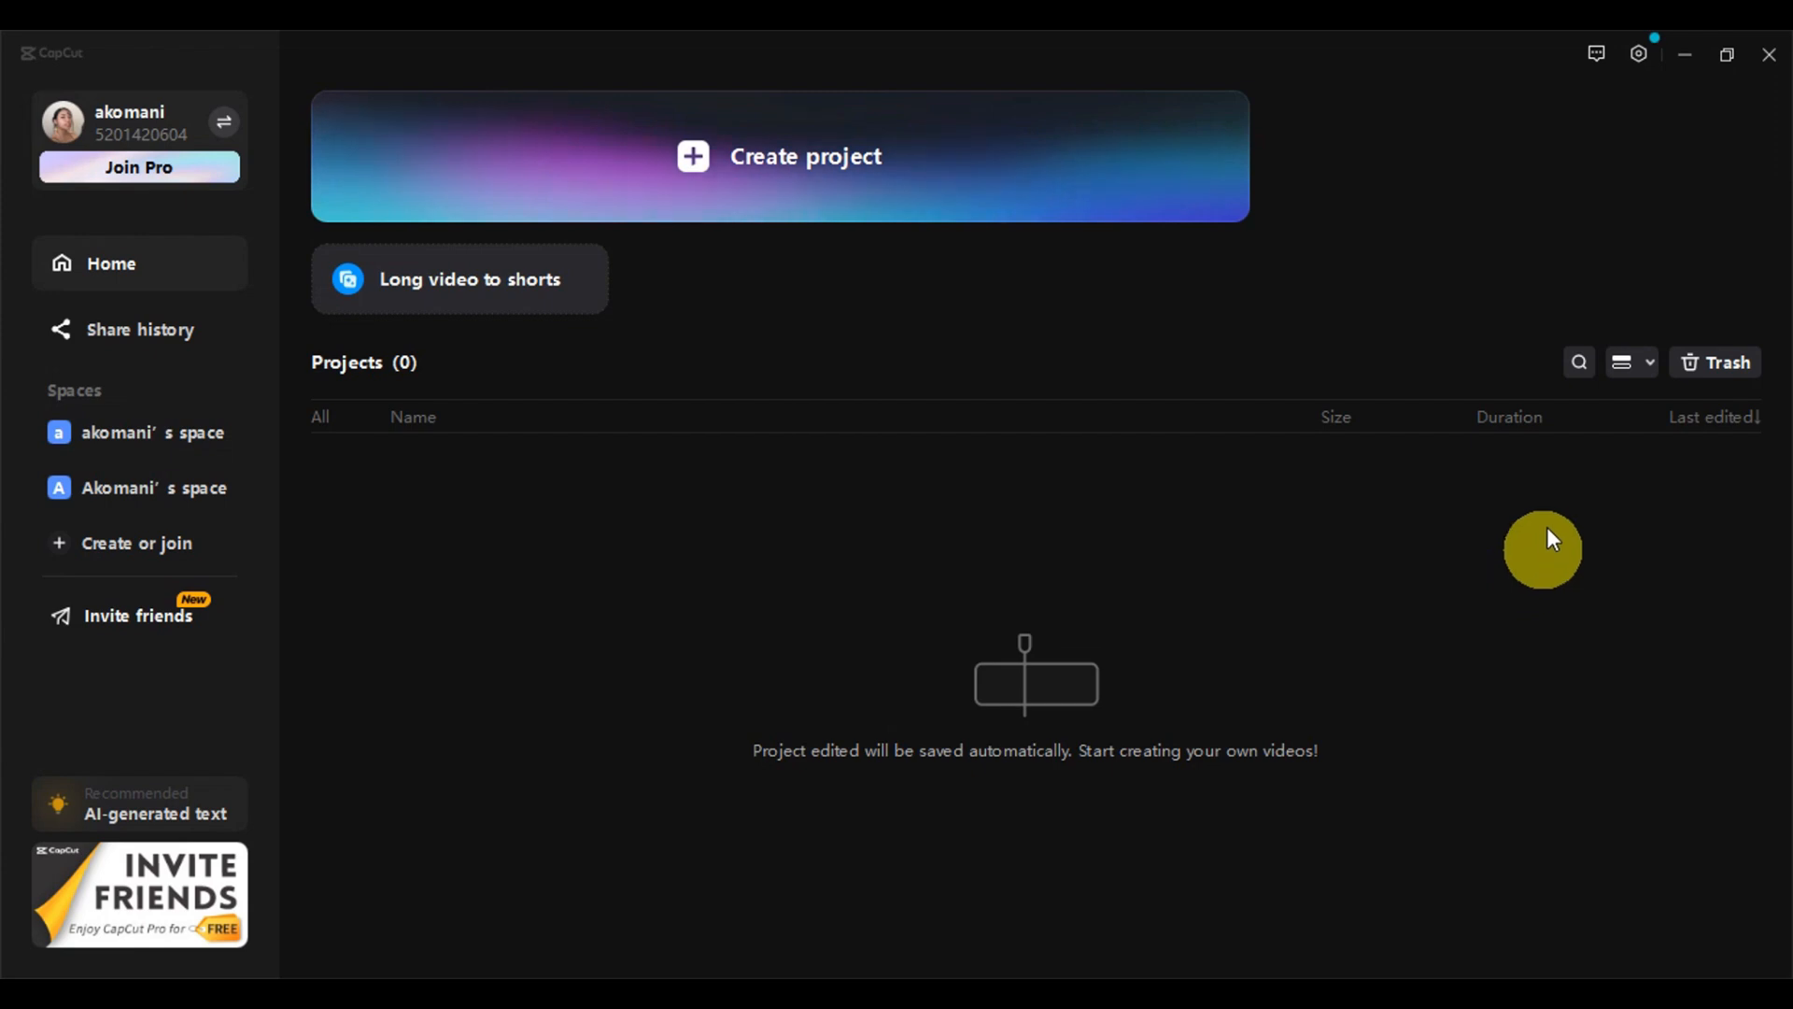
Import the 1110921_Oriental_Texting_1920x1080 video into a new project and add it to the timeline
click(861, 153)
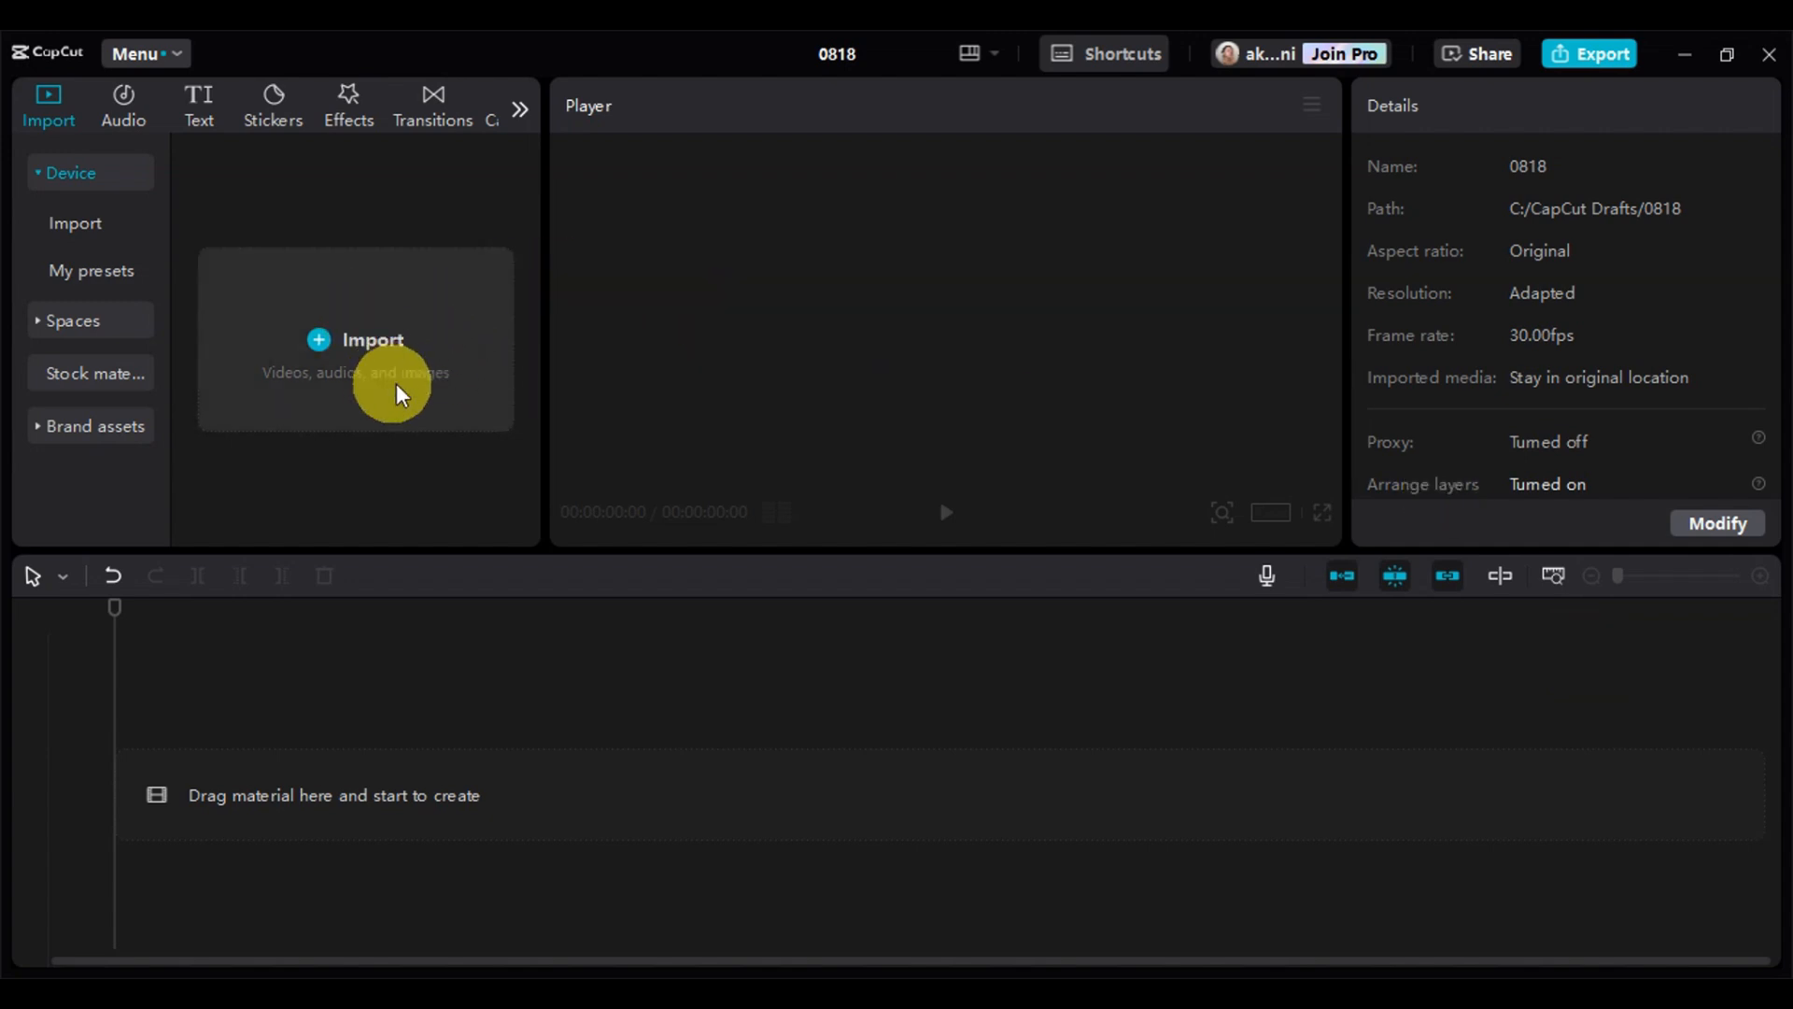
click(351, 351)
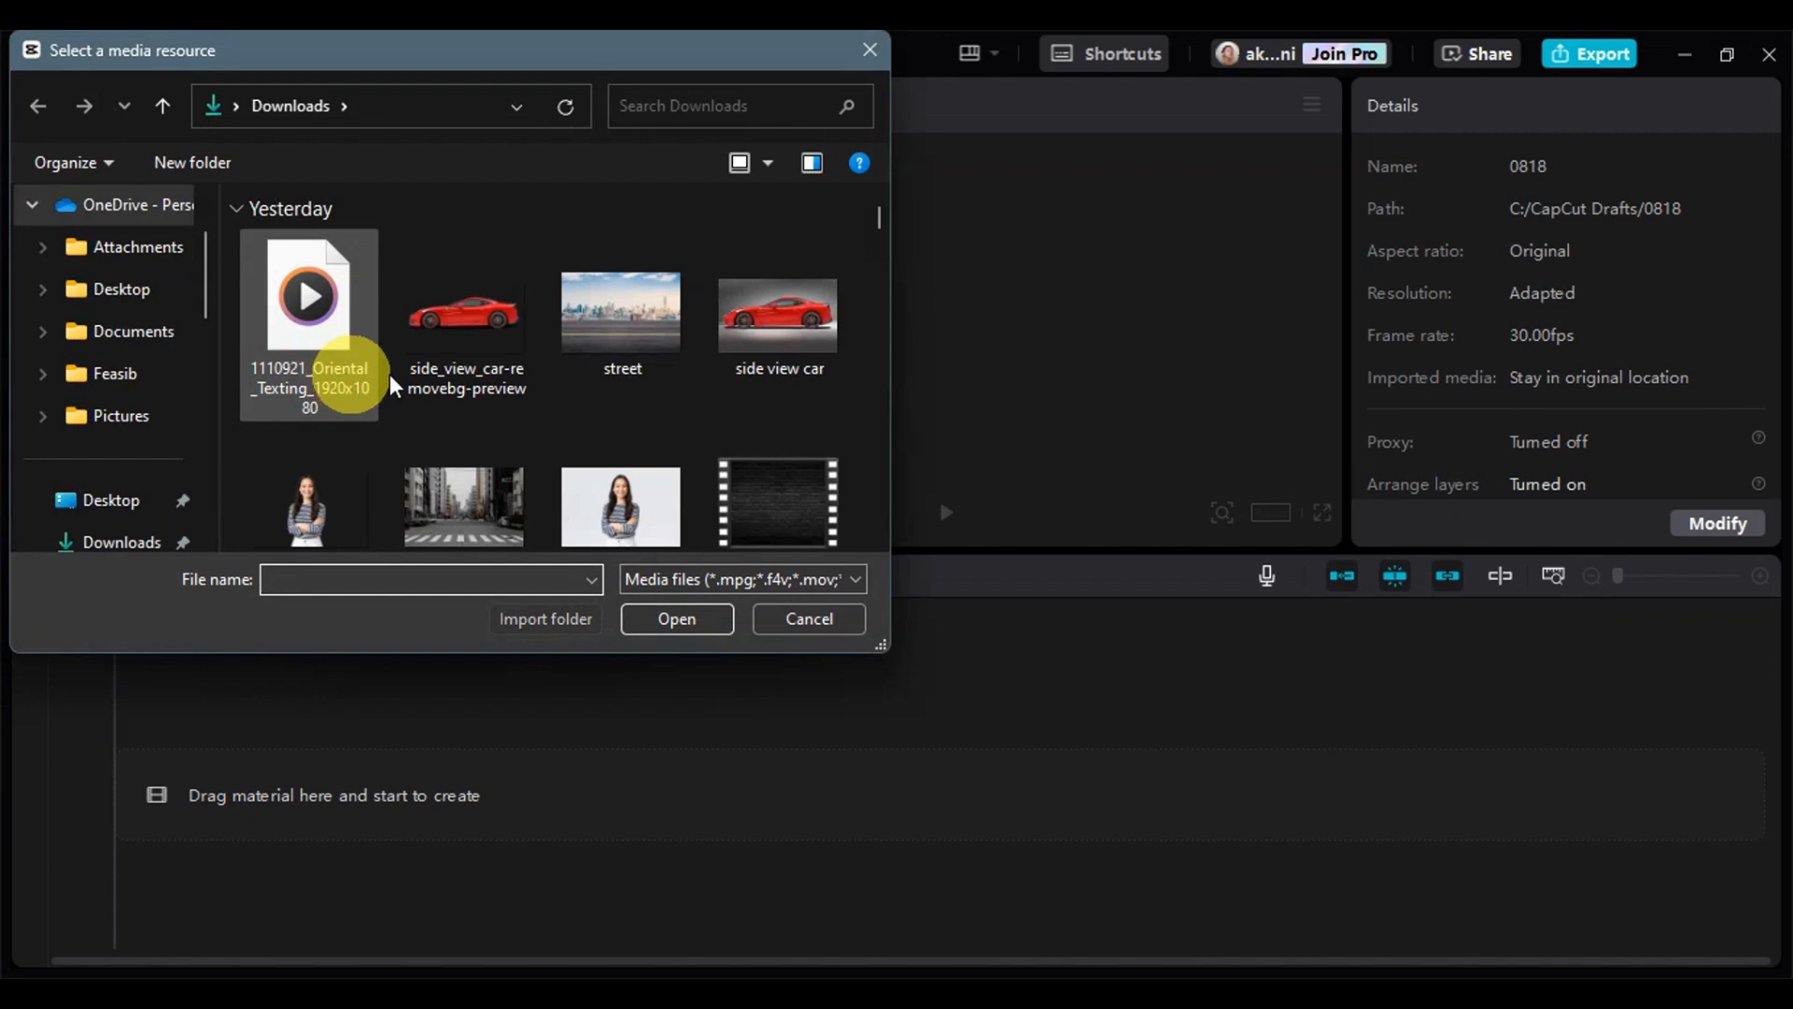
click(333, 309)
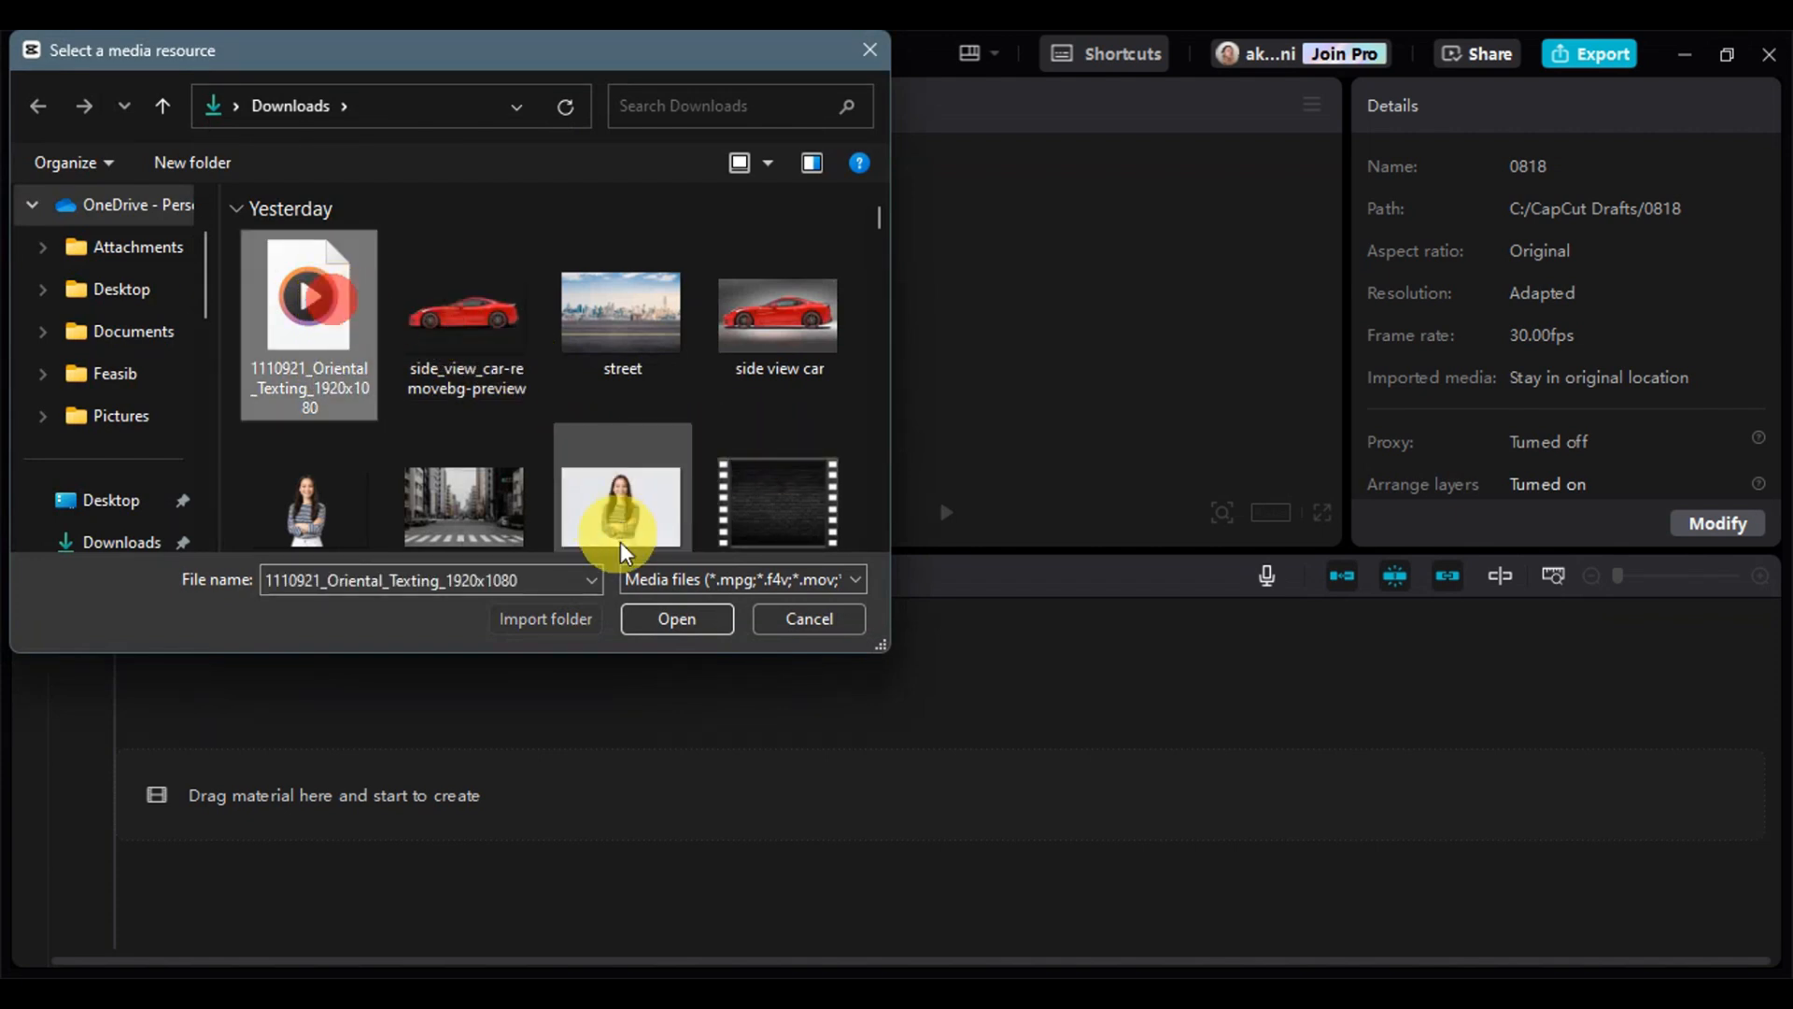
click(674, 619)
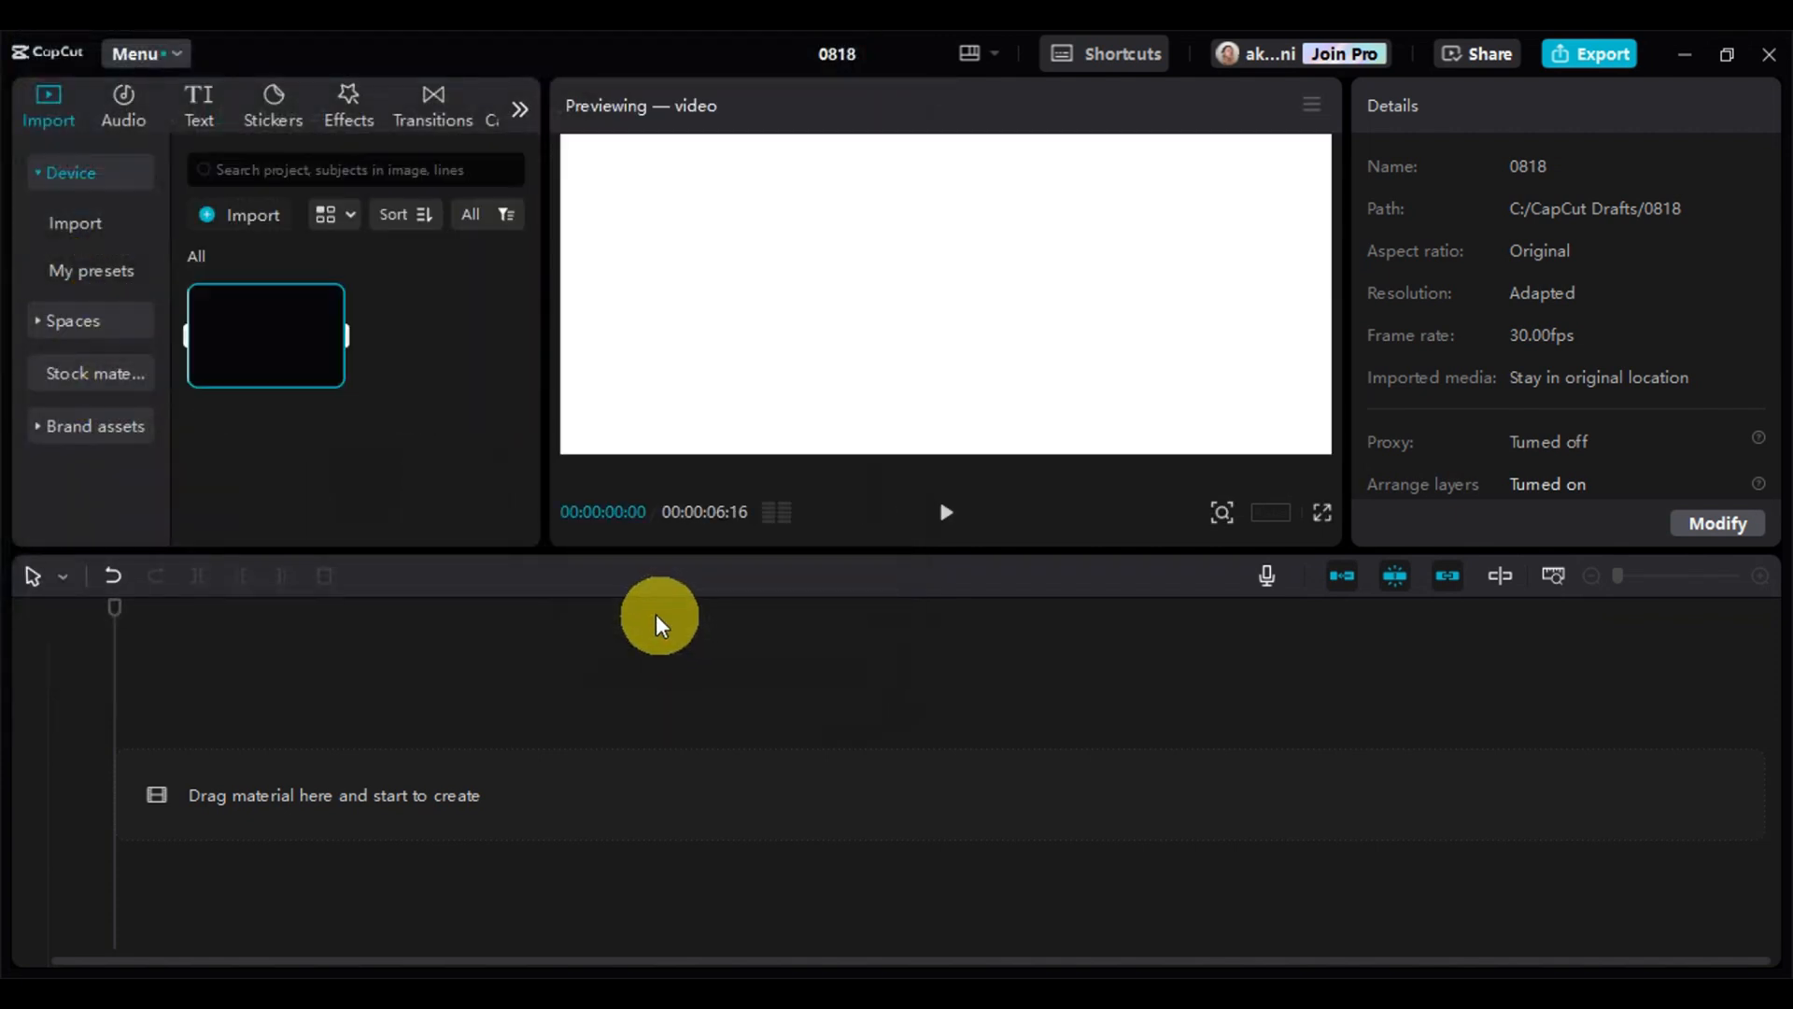
click(330, 373)
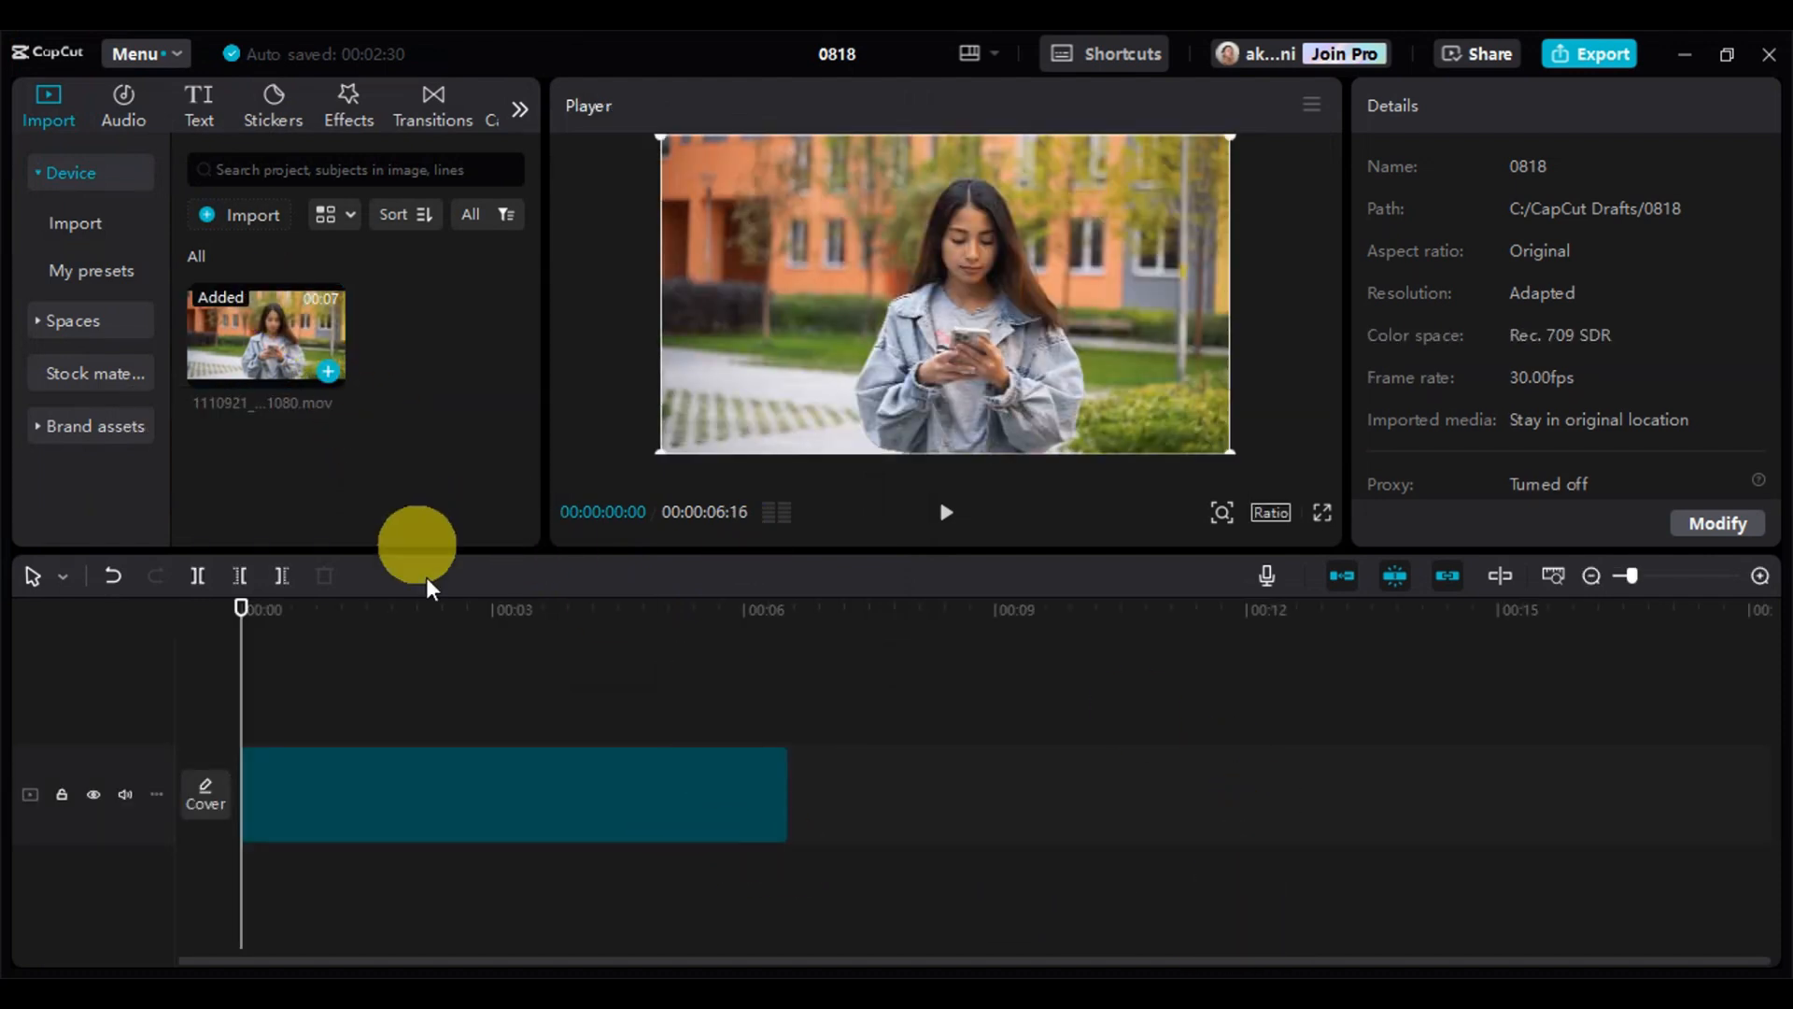
Play the texting video clip through to its end and return the playhead to the start
click(486, 794)
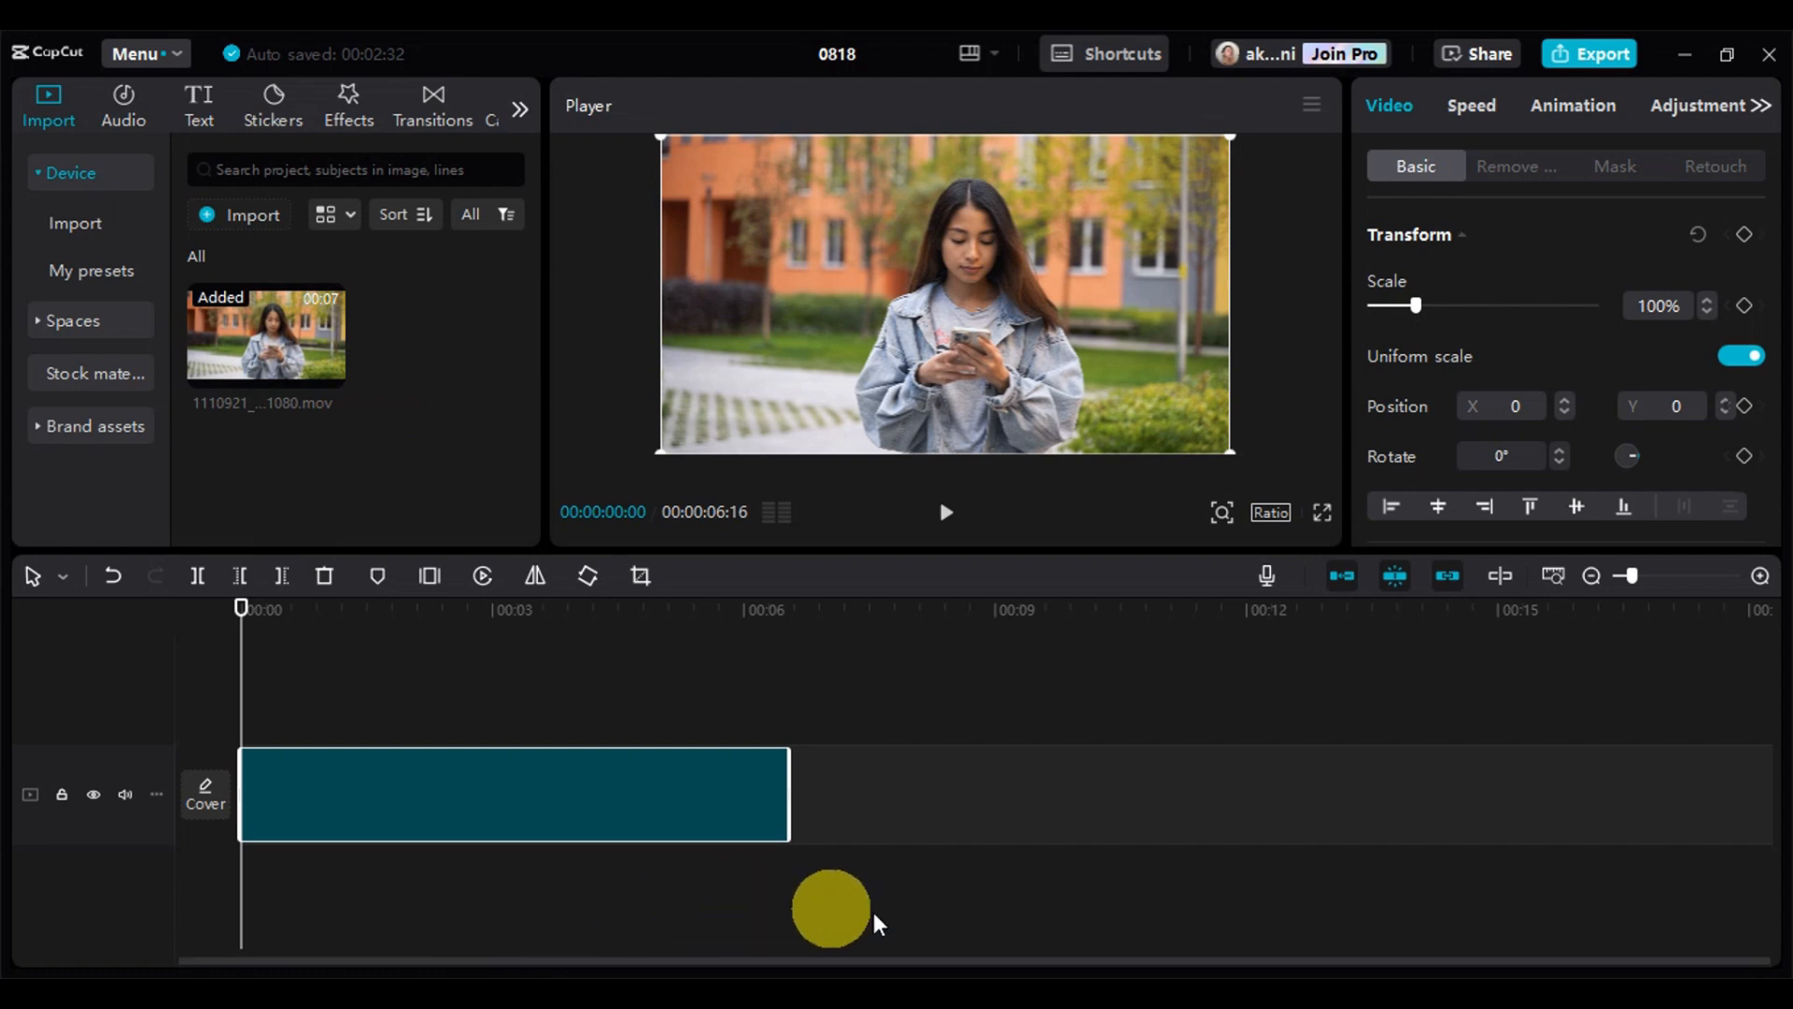
click(938, 525)
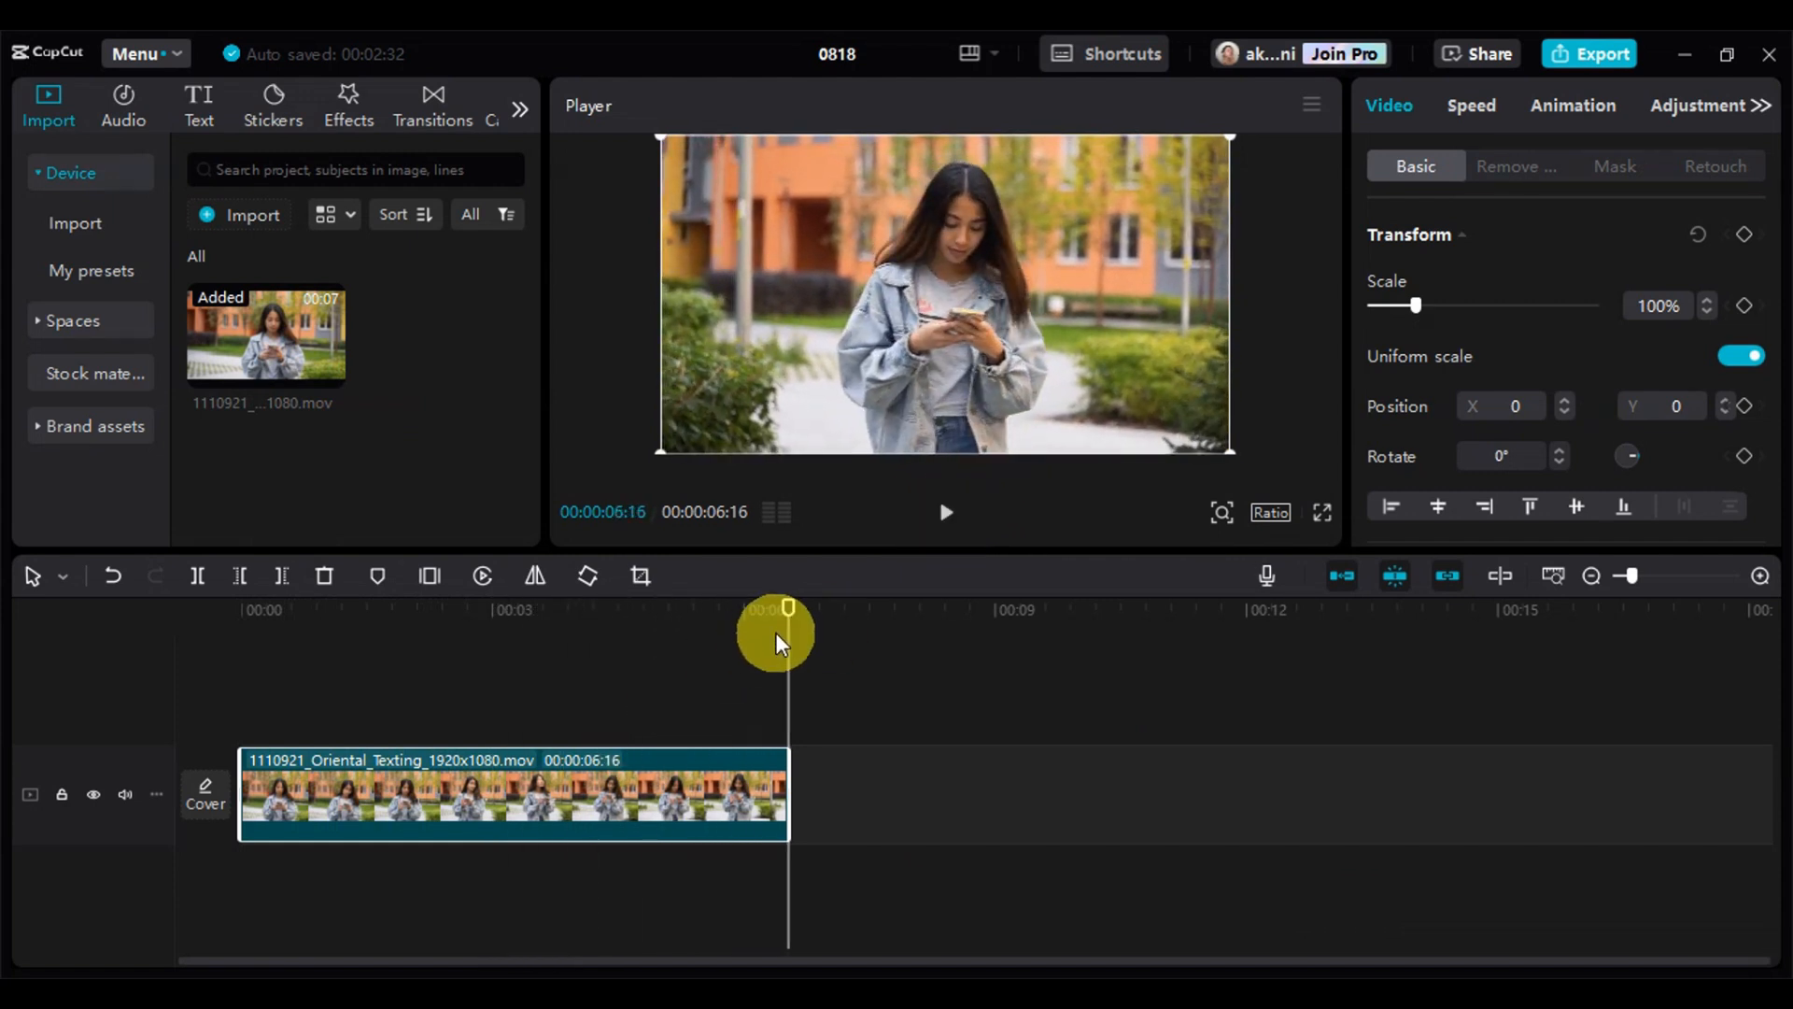
drag(788, 616, 136, 780)
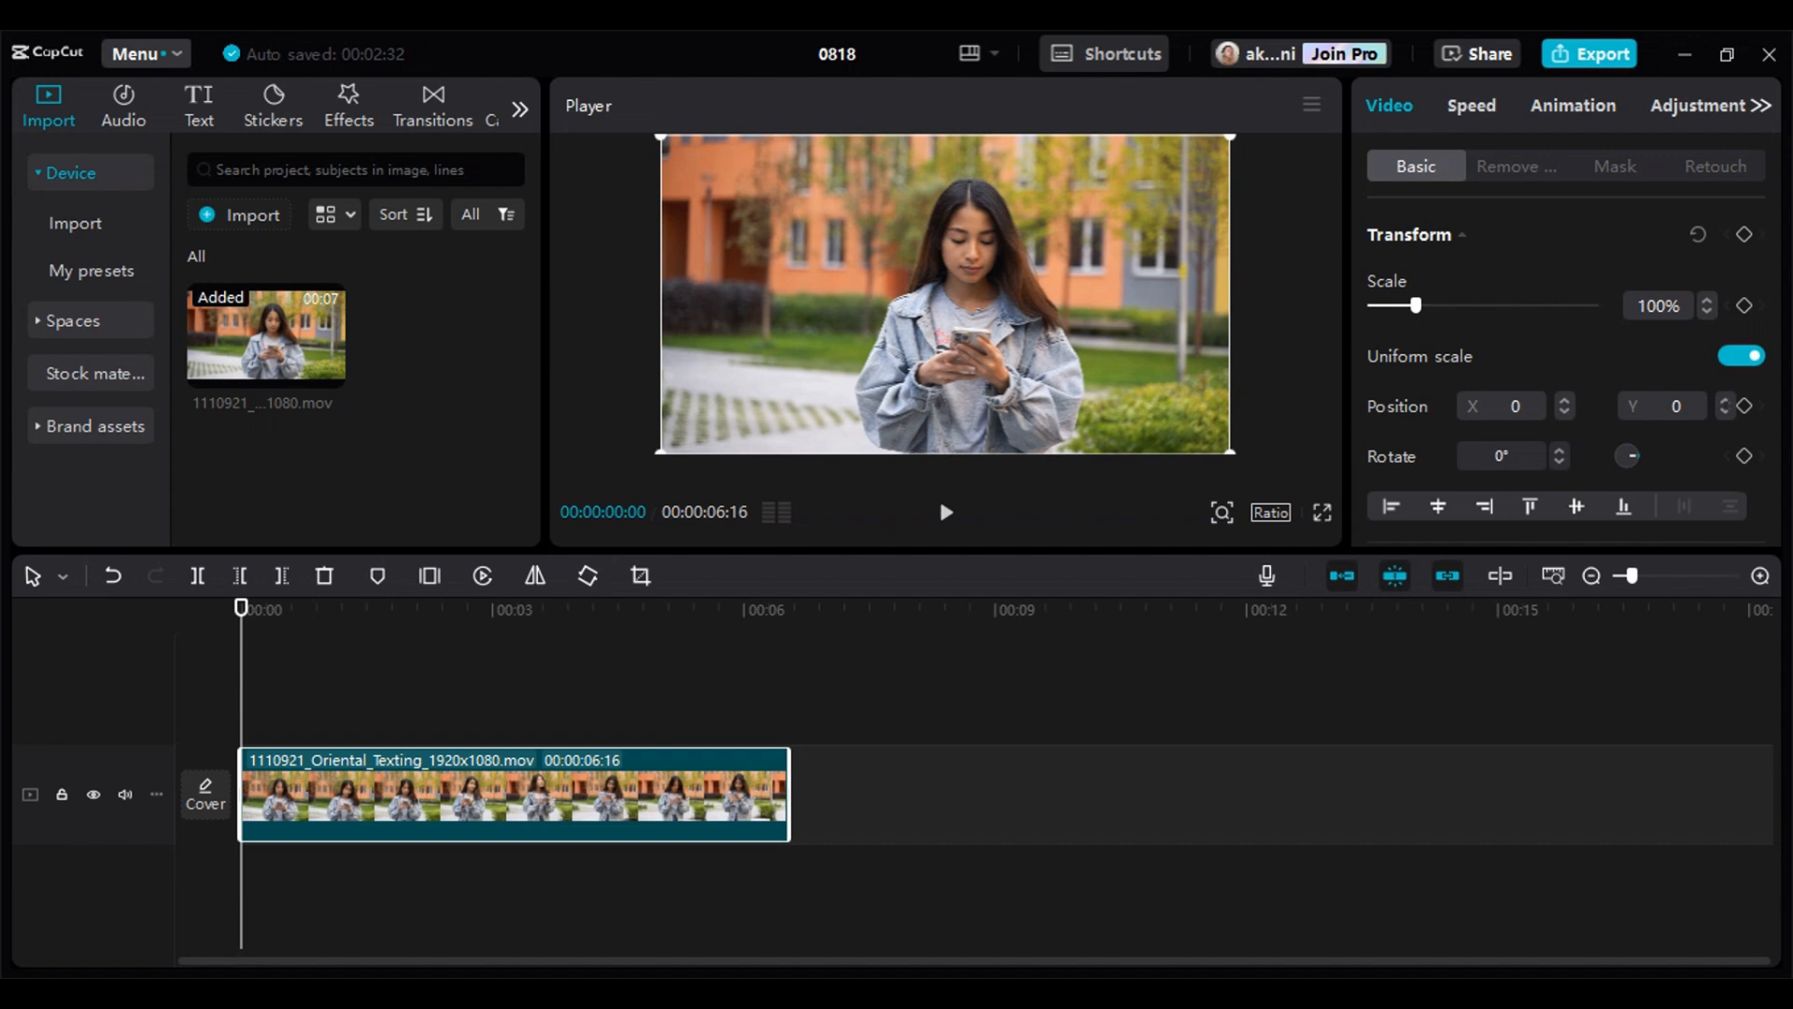
Add a default text clip above the video at the start of the timeline
click(200, 114)
click(283, 277)
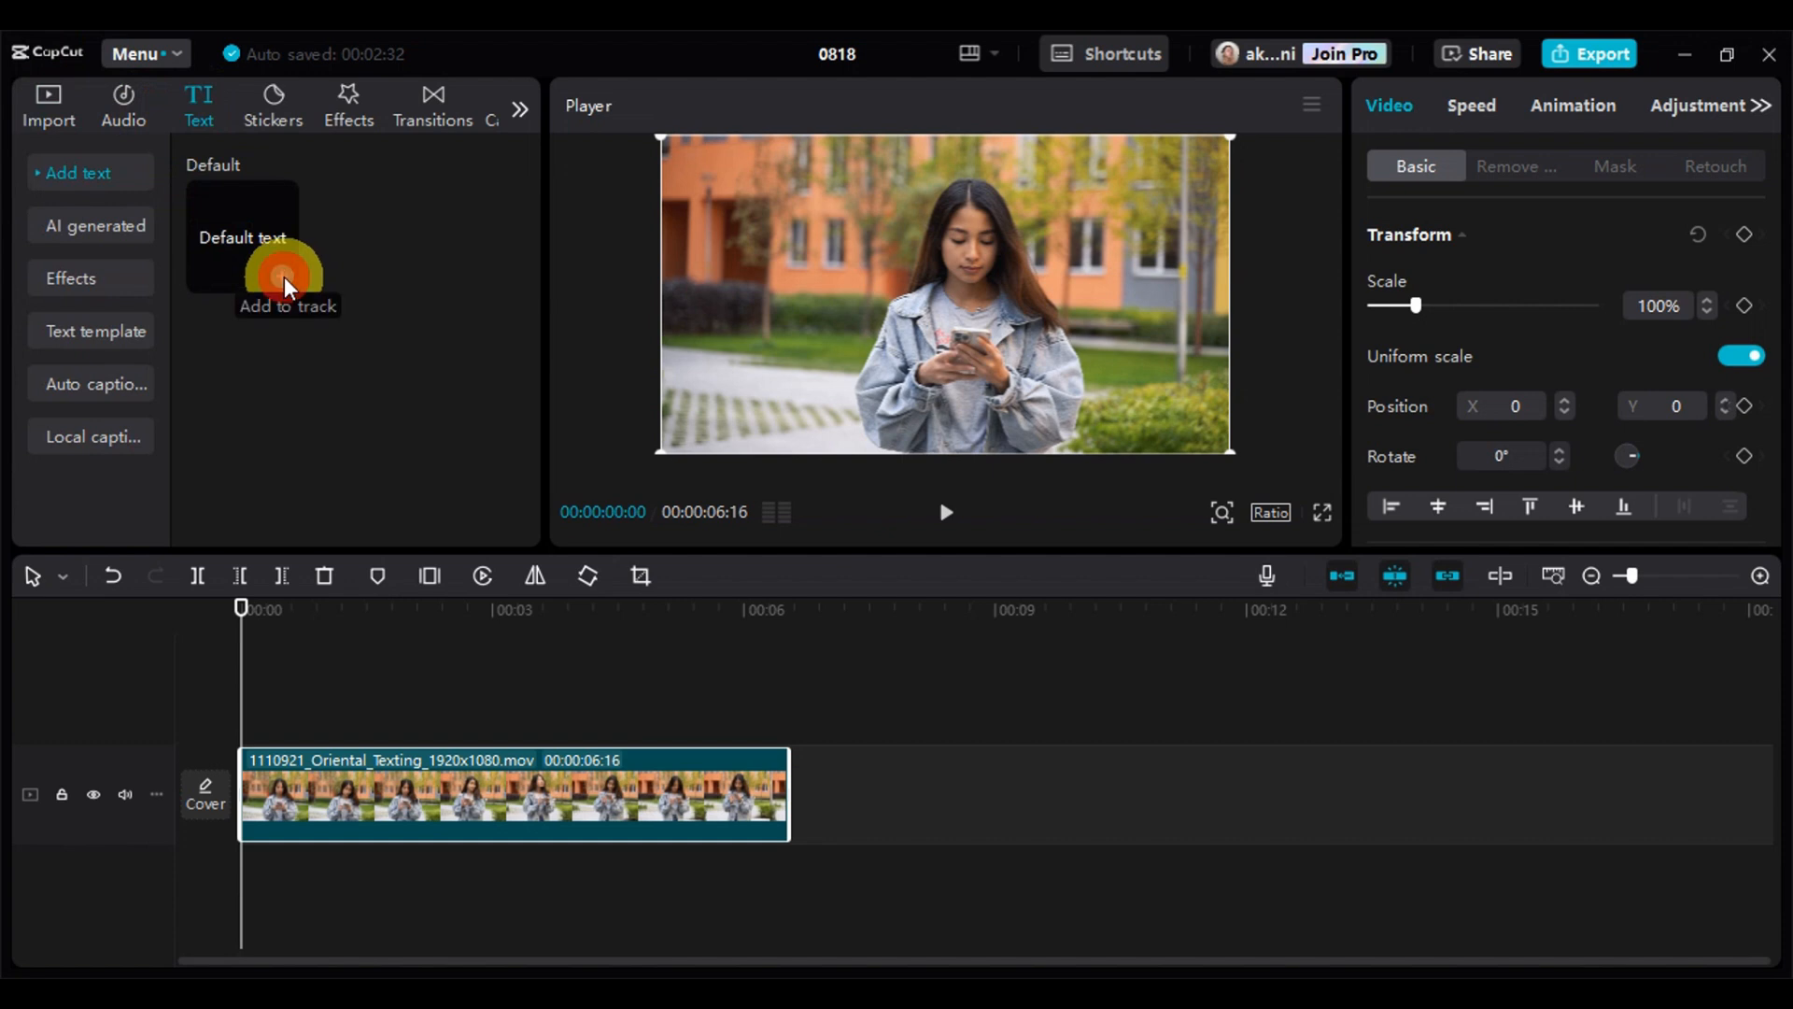
click(315, 727)
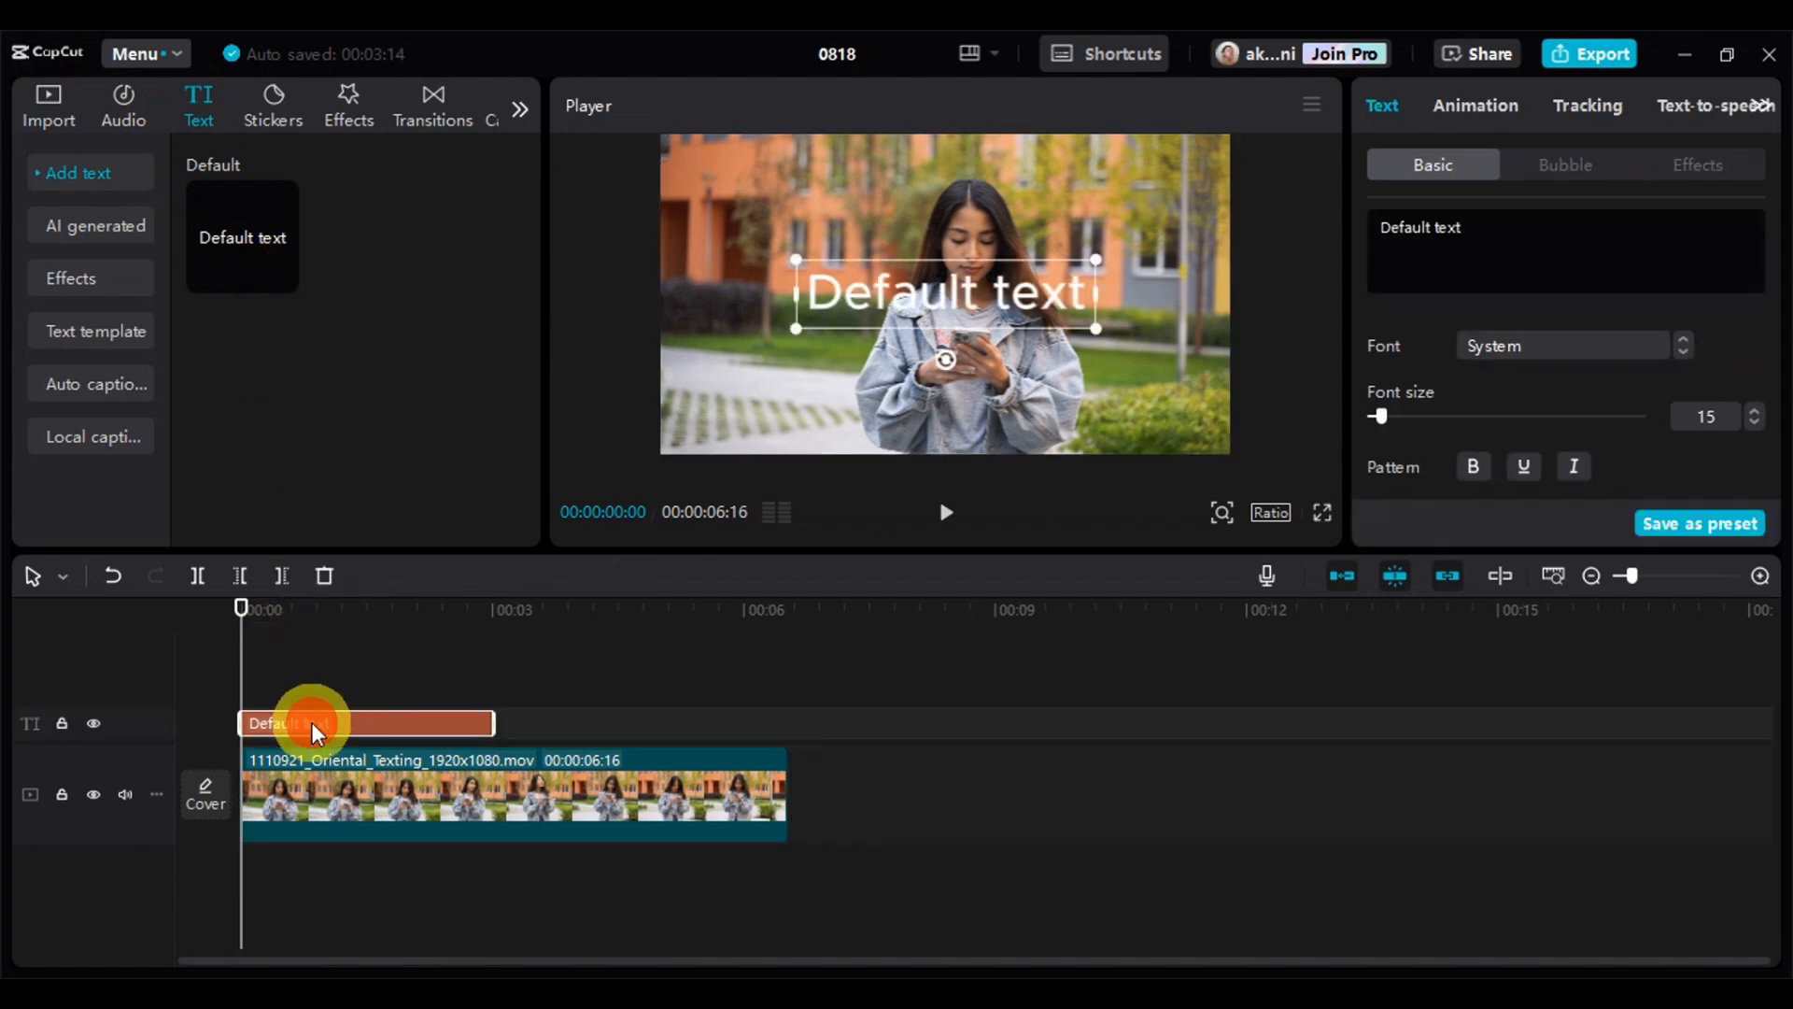
Replace the default wording of the text clip with "Good Morning!"
click(1483, 246)
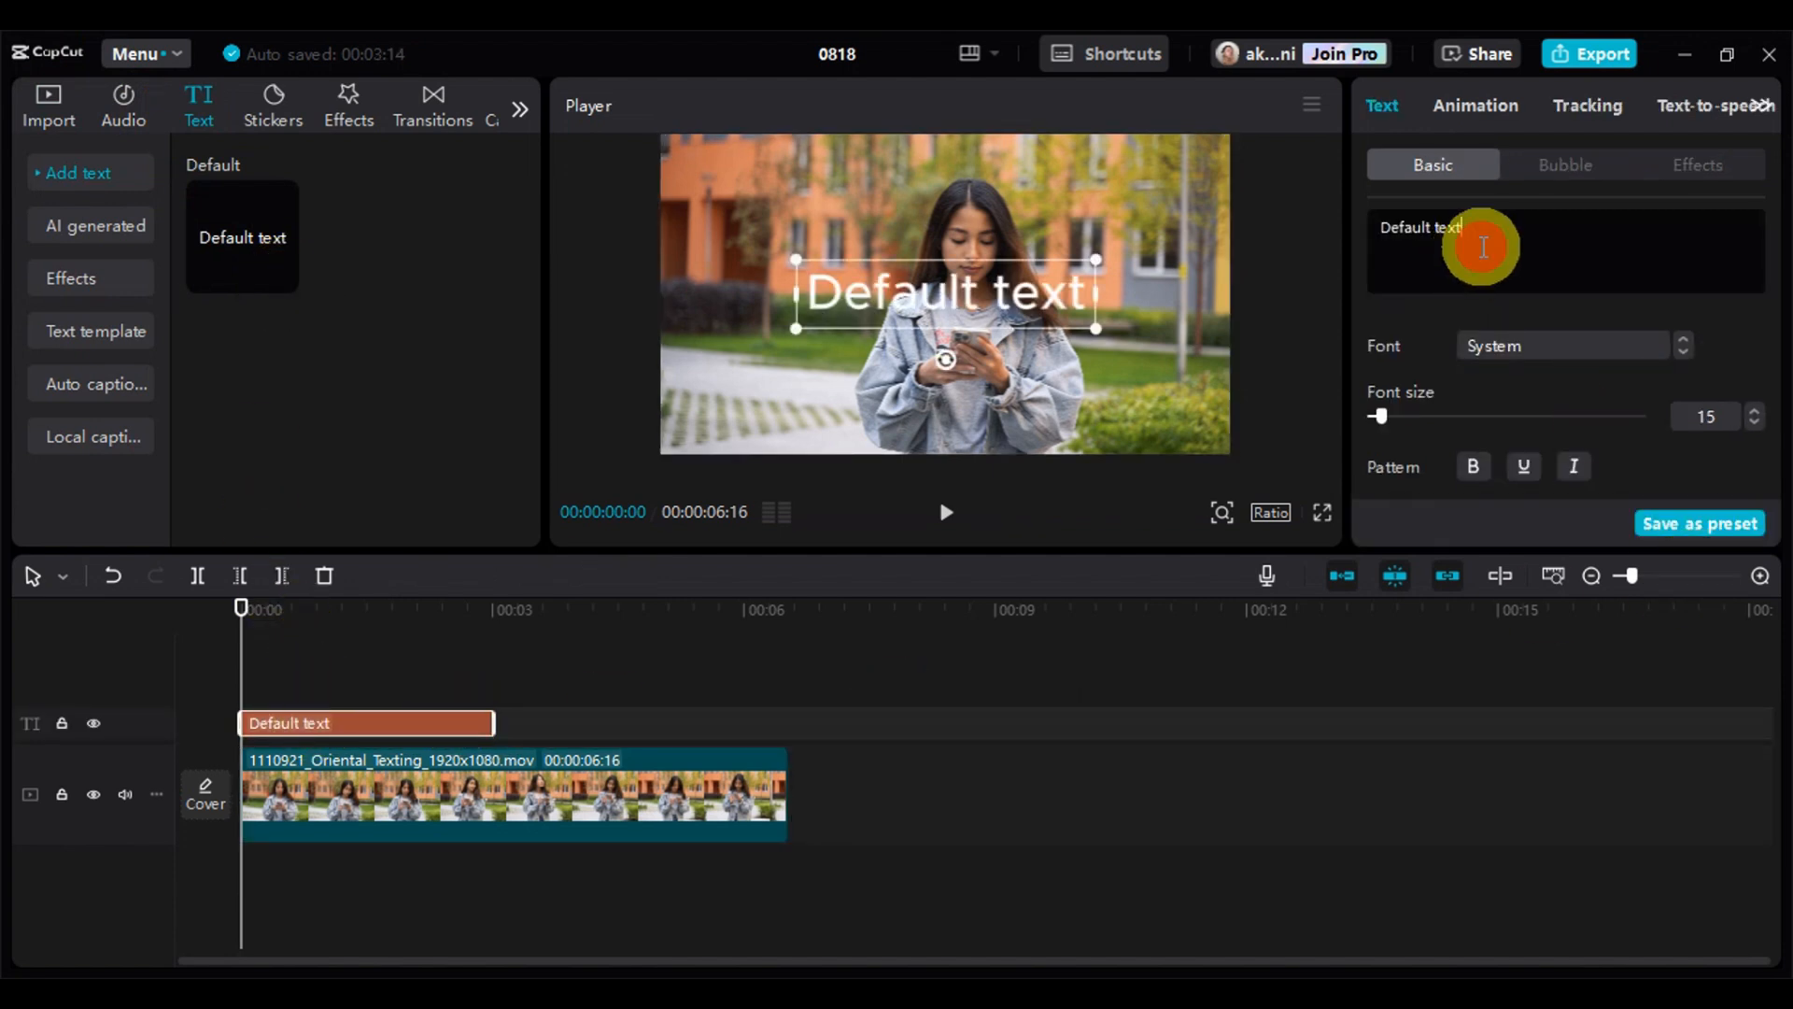
key(BackSpace)
key(BackSpace)
key(BackSpace)
key(BackSpace)
key(BackSpace)
key(BackSpace)
key(BackSpace)
key(BackSpace)
key(BackSpace)
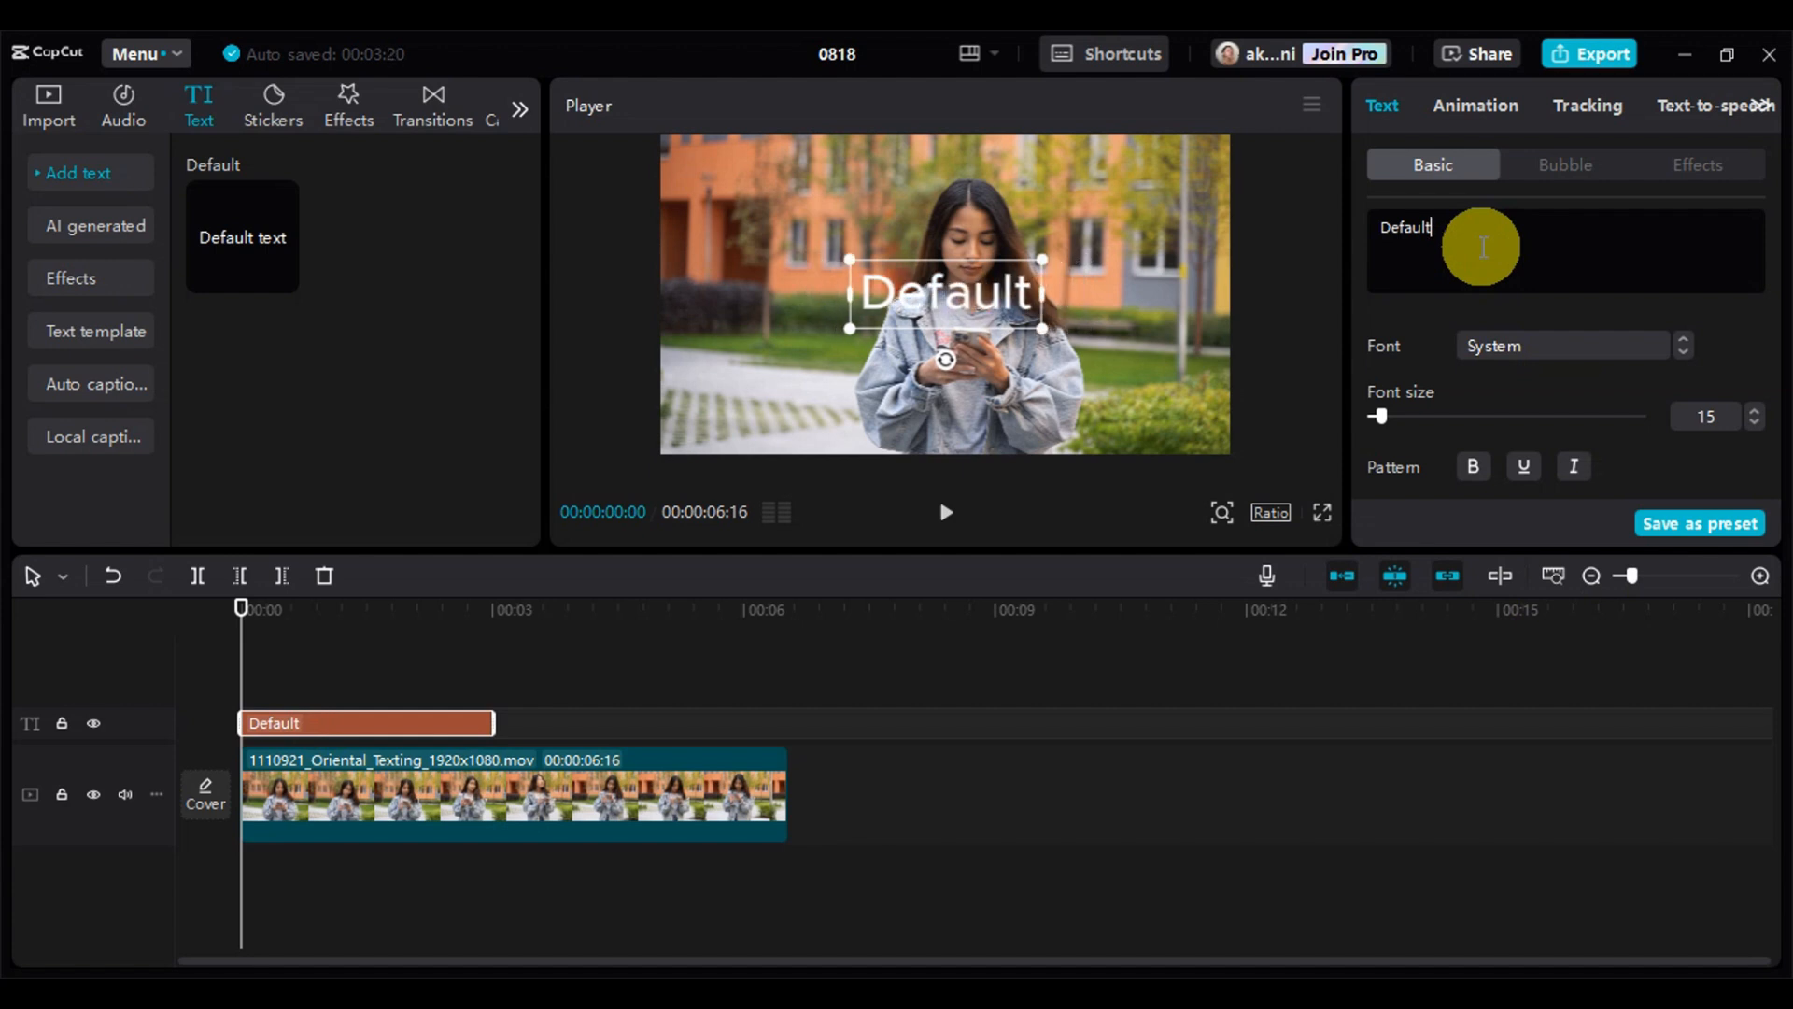
key(BackSpace)
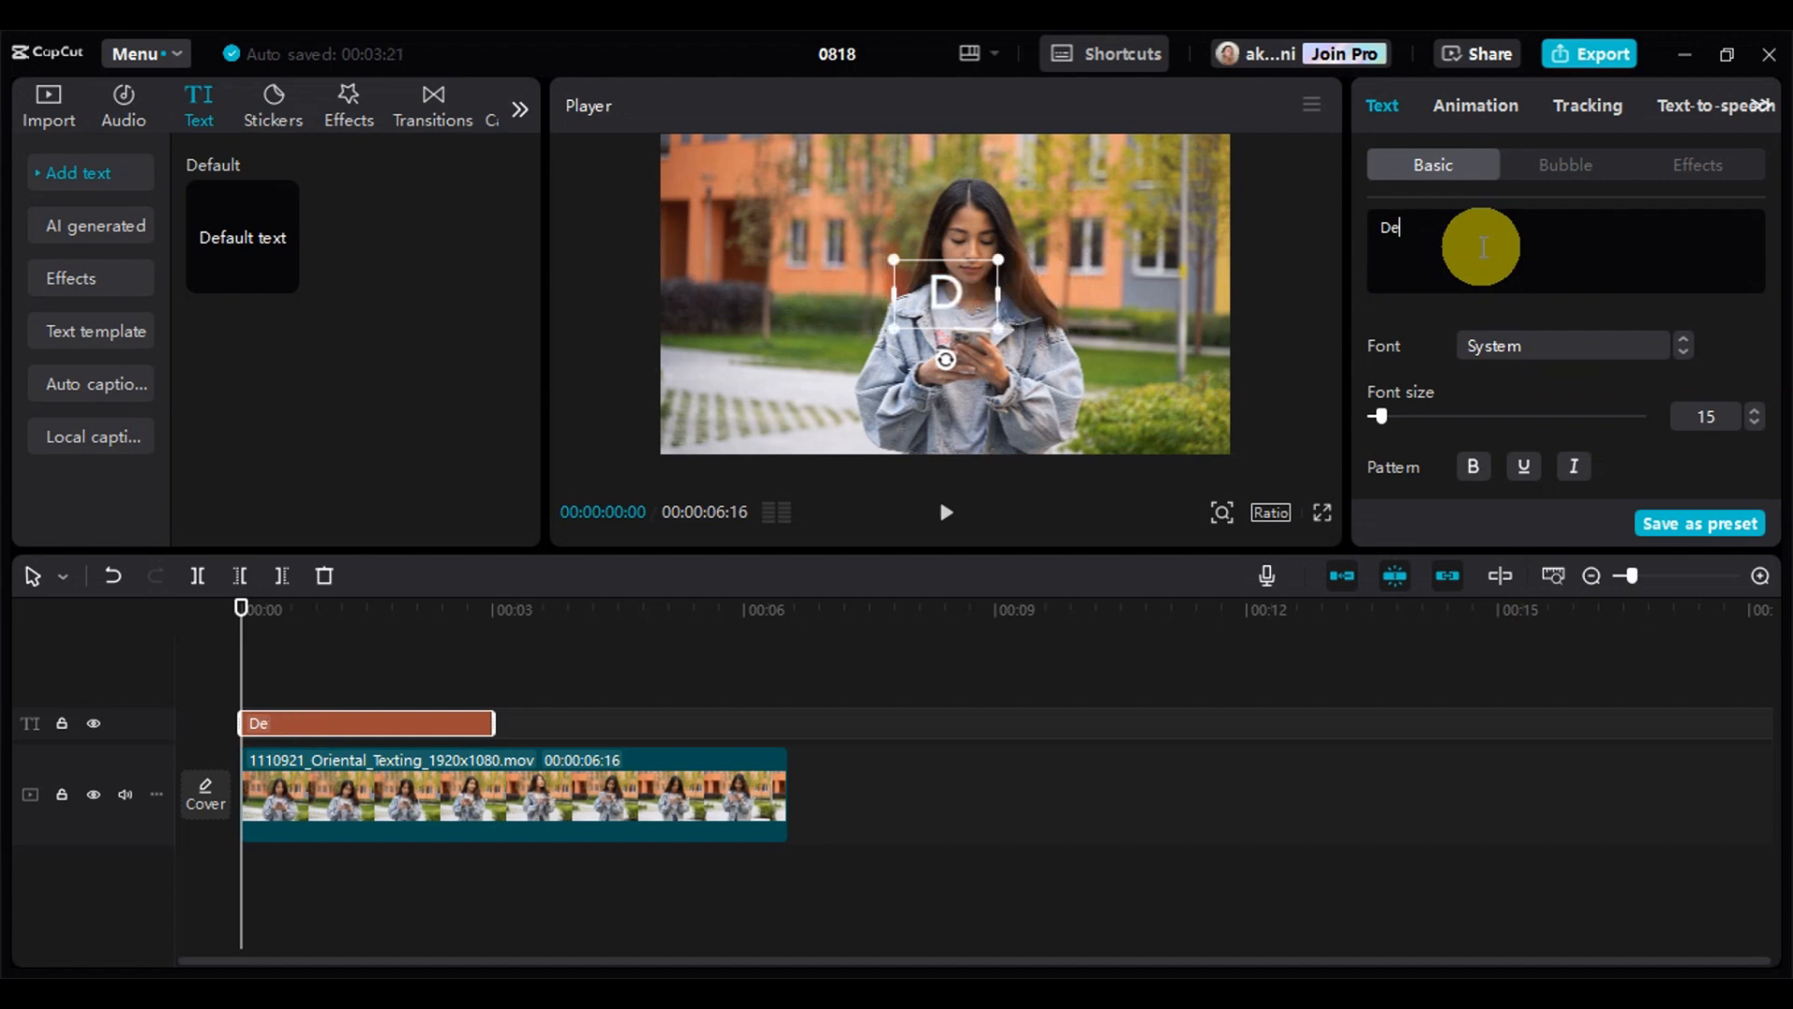
key(BackSpace)
key(BackSpace)
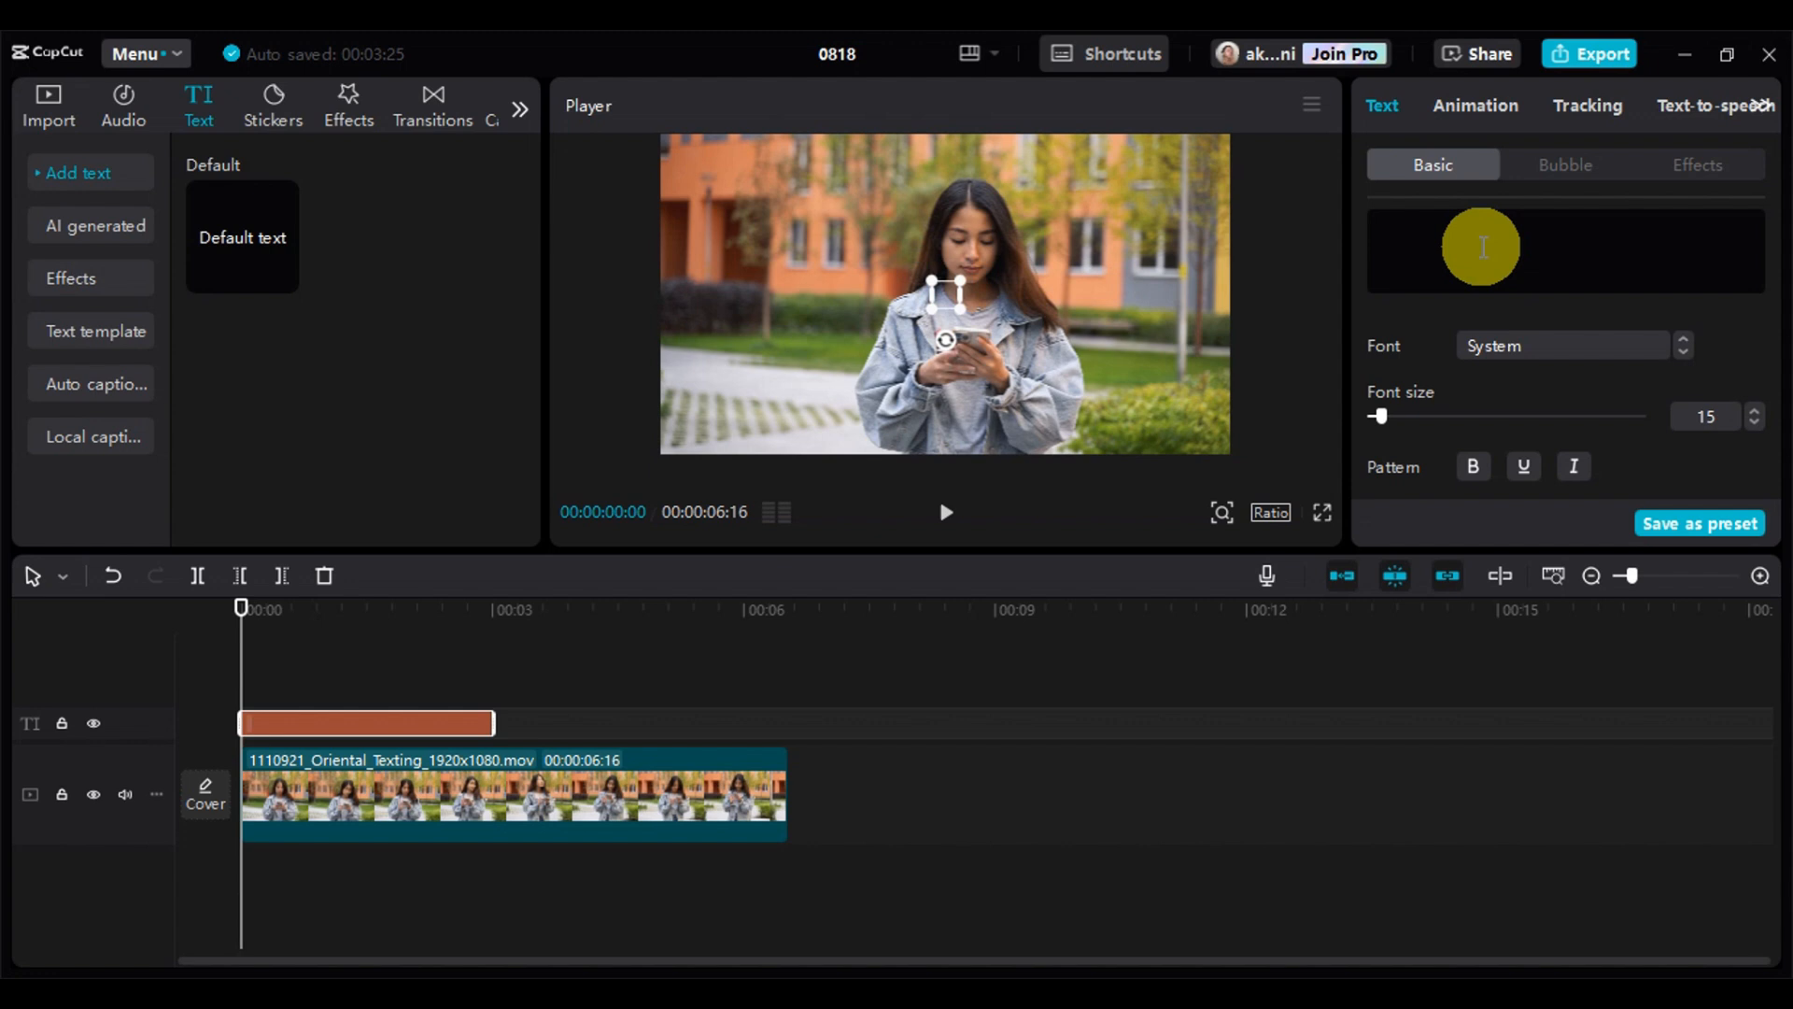
text(Good Mo)
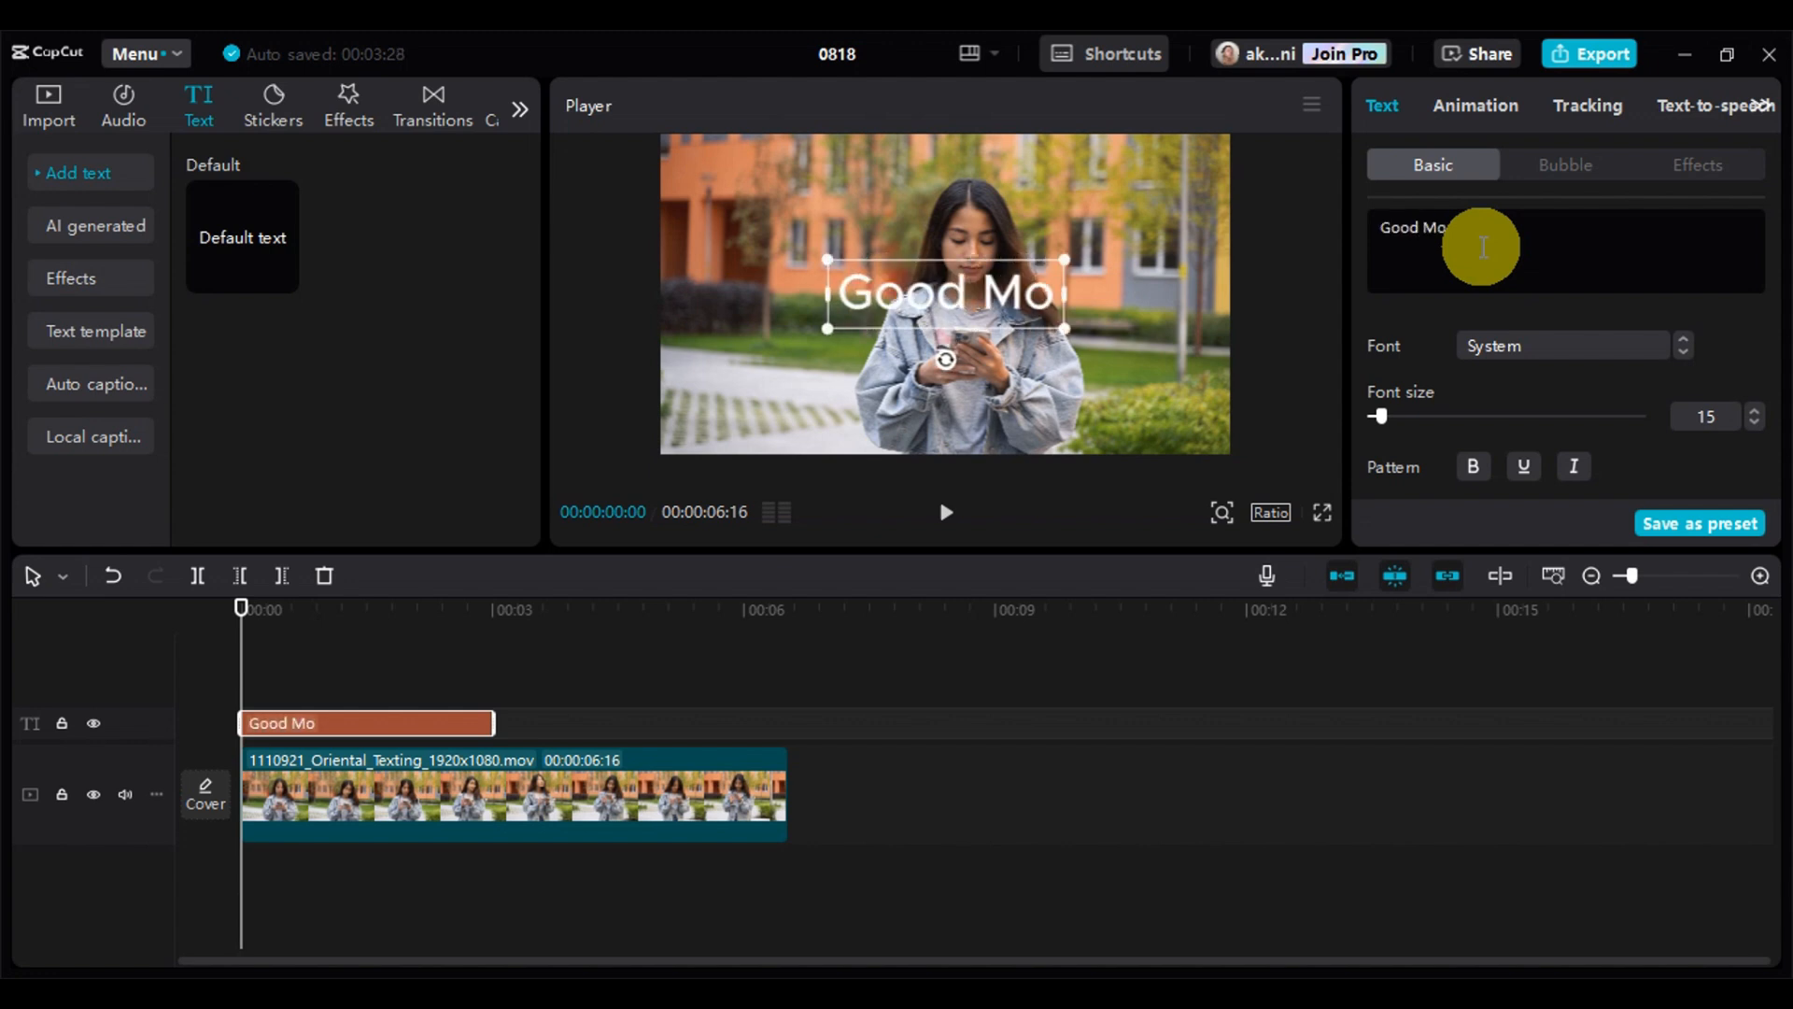
text(rning!)
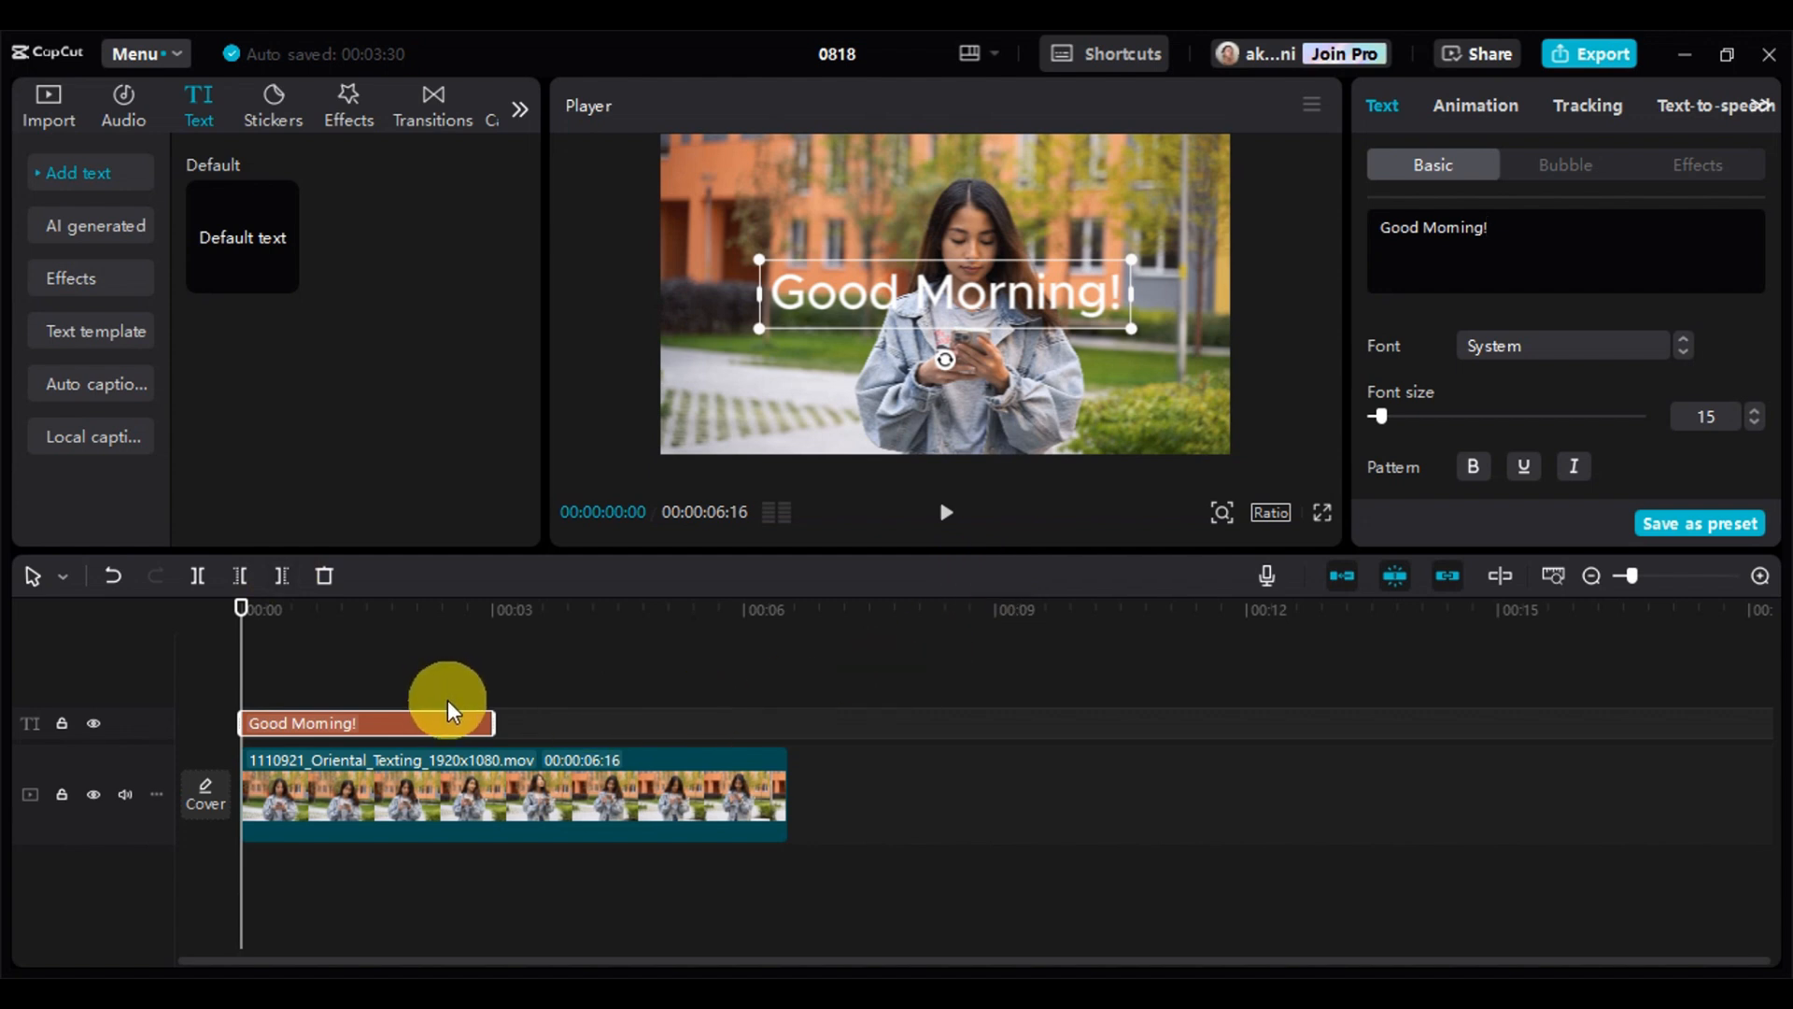
Extend the text clip to the end of the video, and shrink and move the text beside the woman's head in the frame's upper-left area
drag(493, 723, 783, 747)
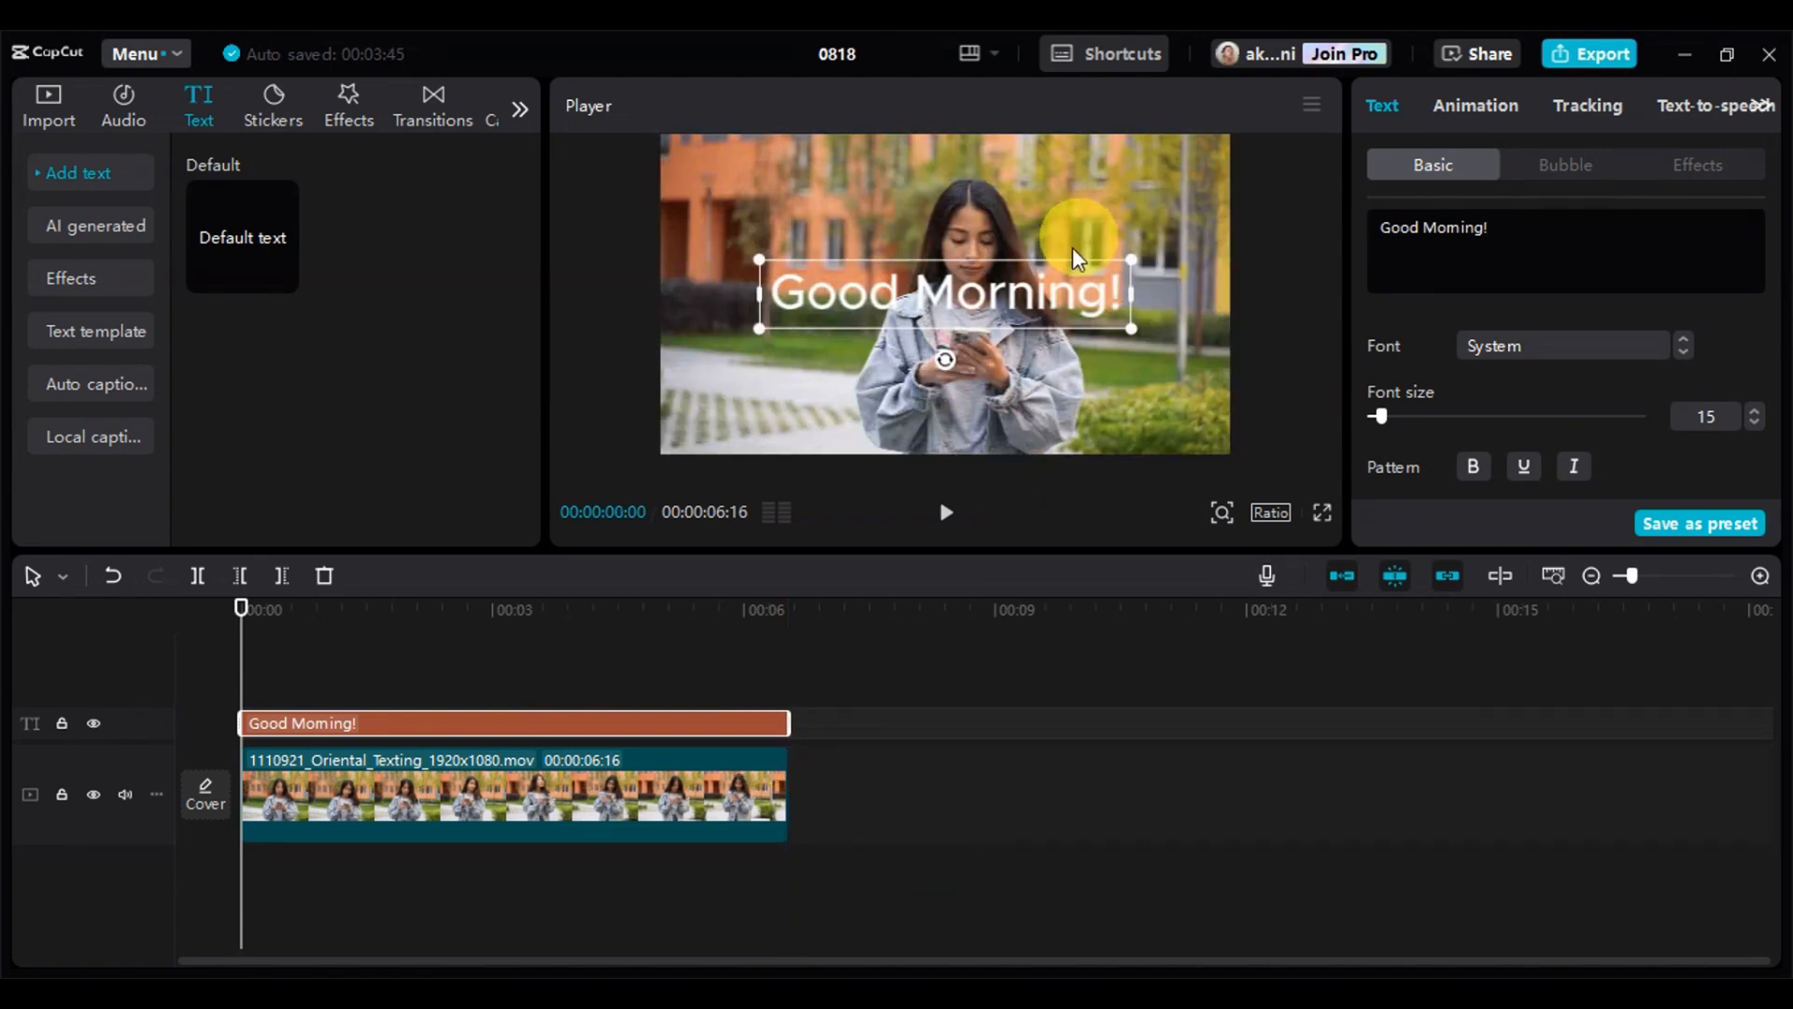
drag(1130, 327, 822, 198)
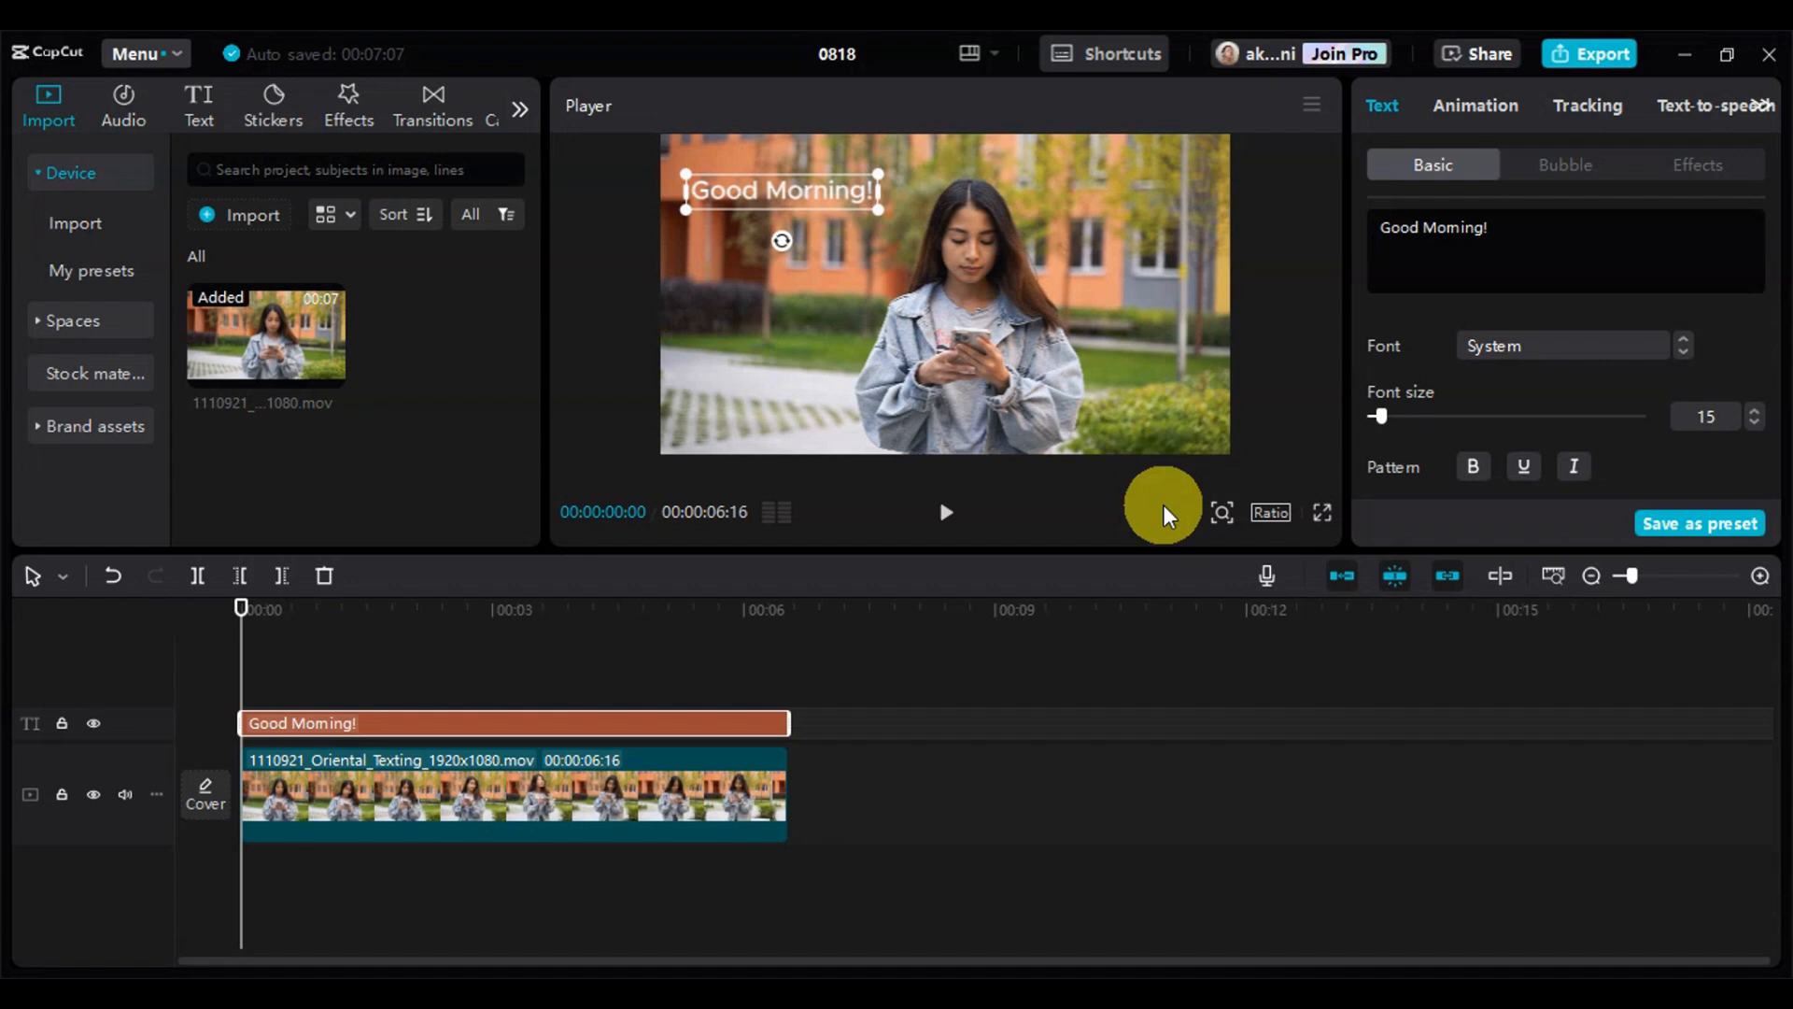
Apply the white cloud-shaped bubble to the "Good Morning!" text and enlarge it slightly in the frame
click(1571, 164)
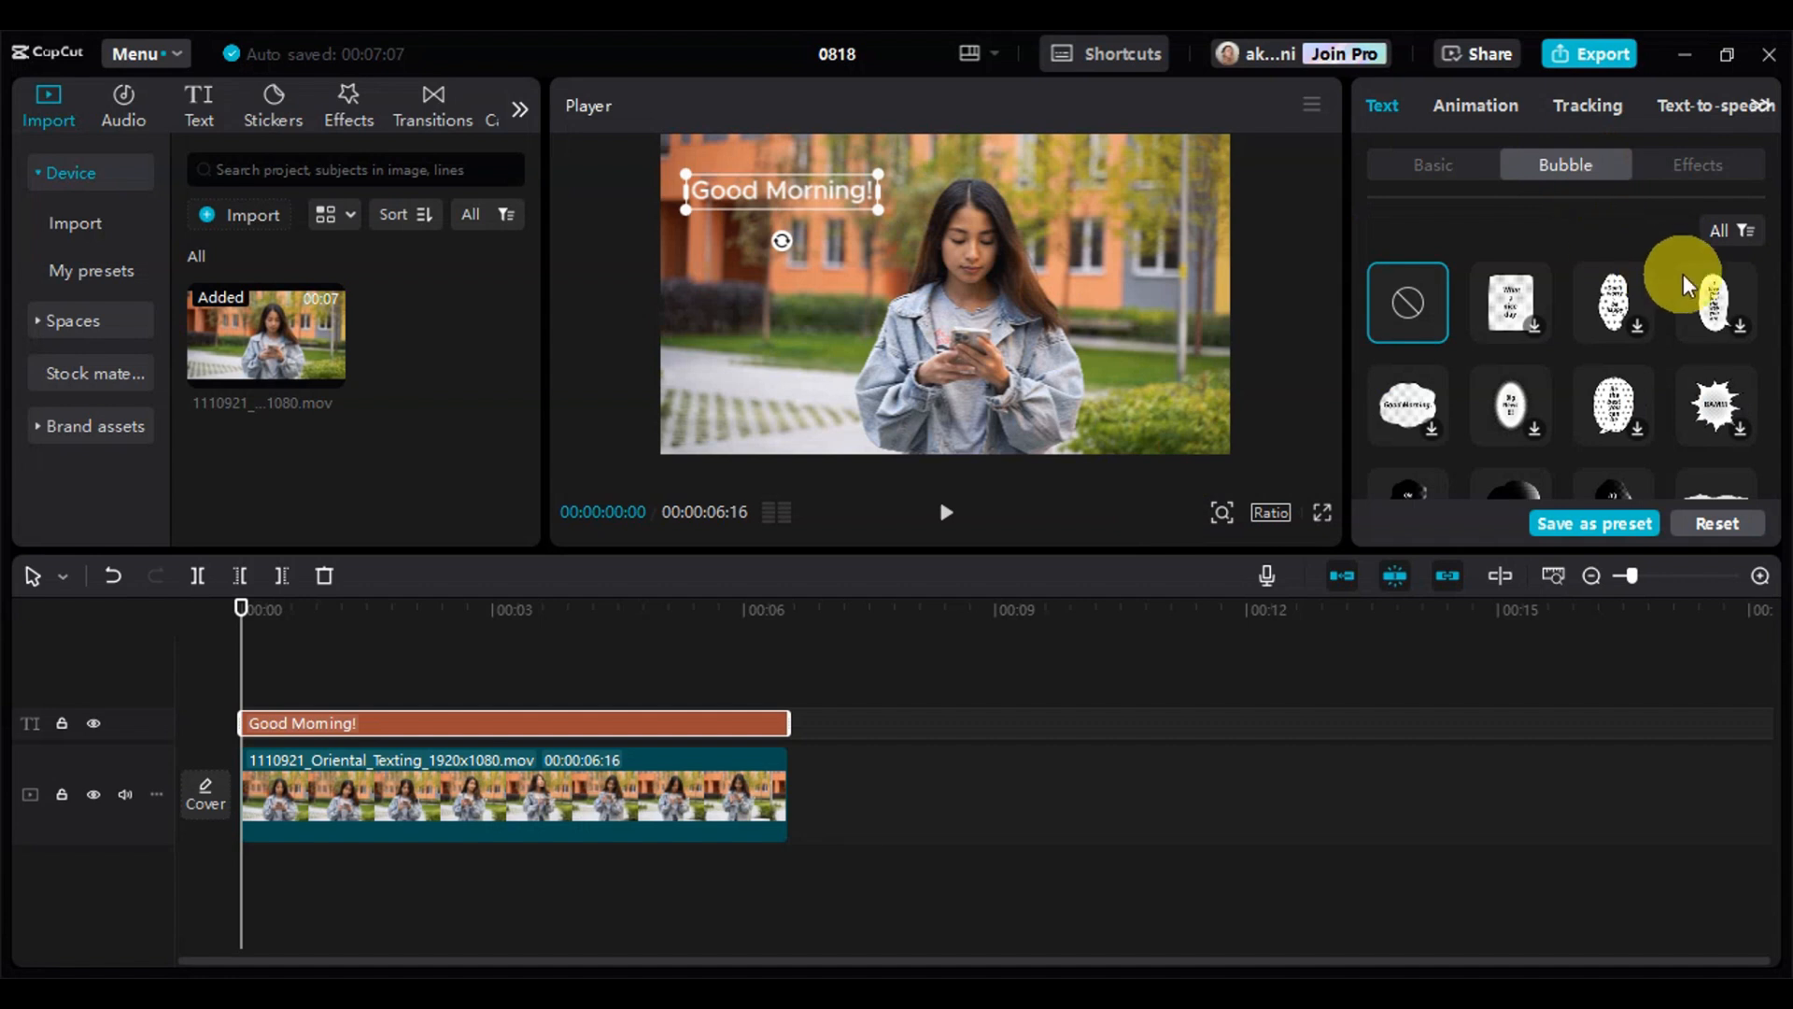
scroll(1522, 314, down, 1)
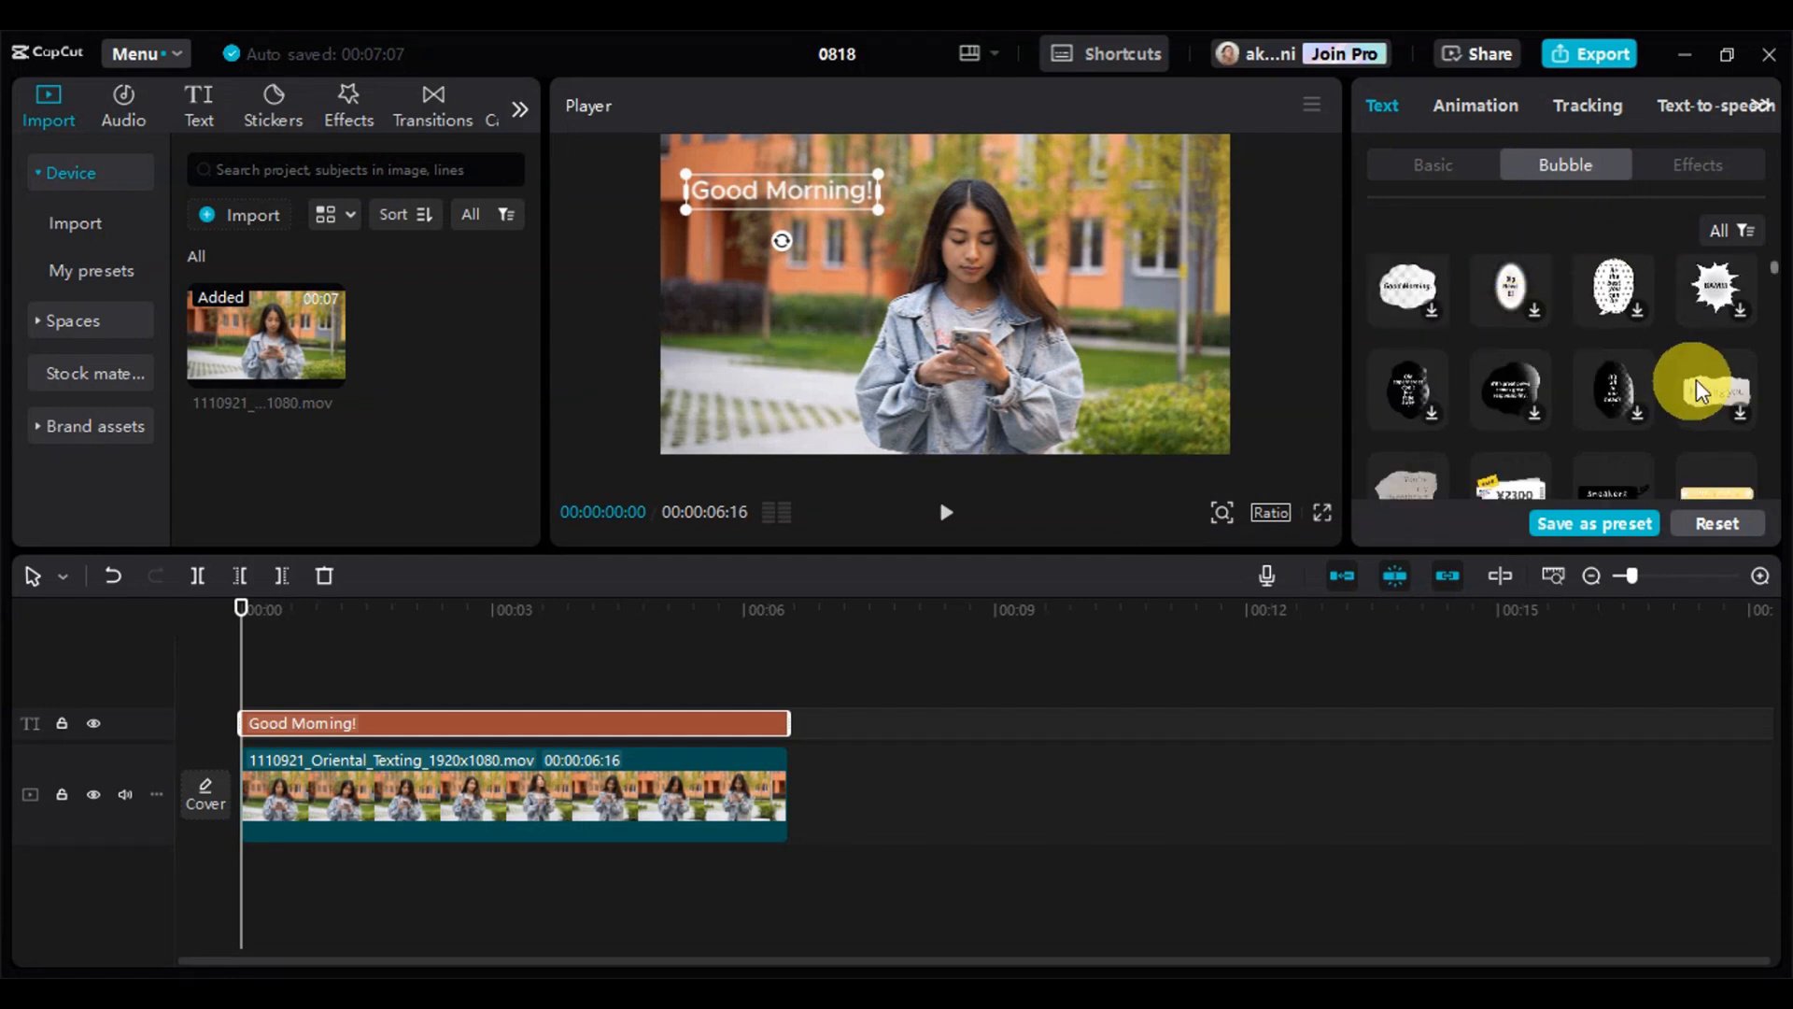
scroll(1731, 388, down, 5)
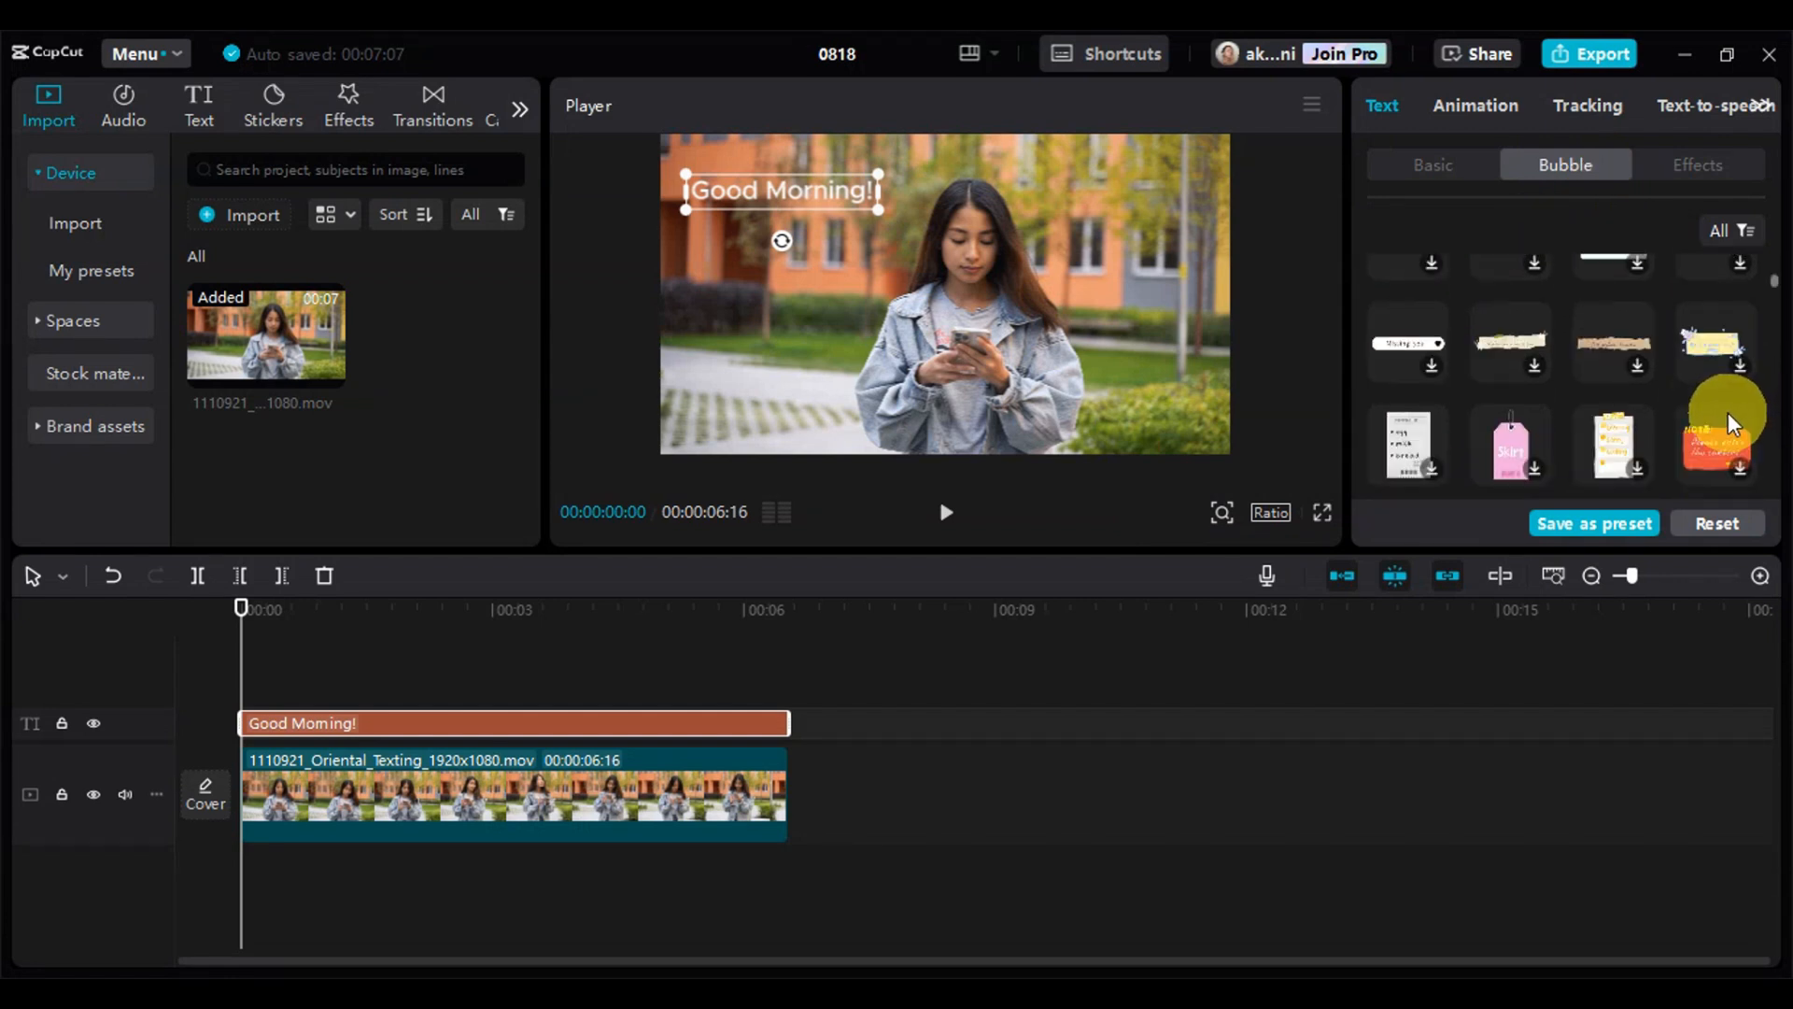
scroll(1649, 422, down, 5)
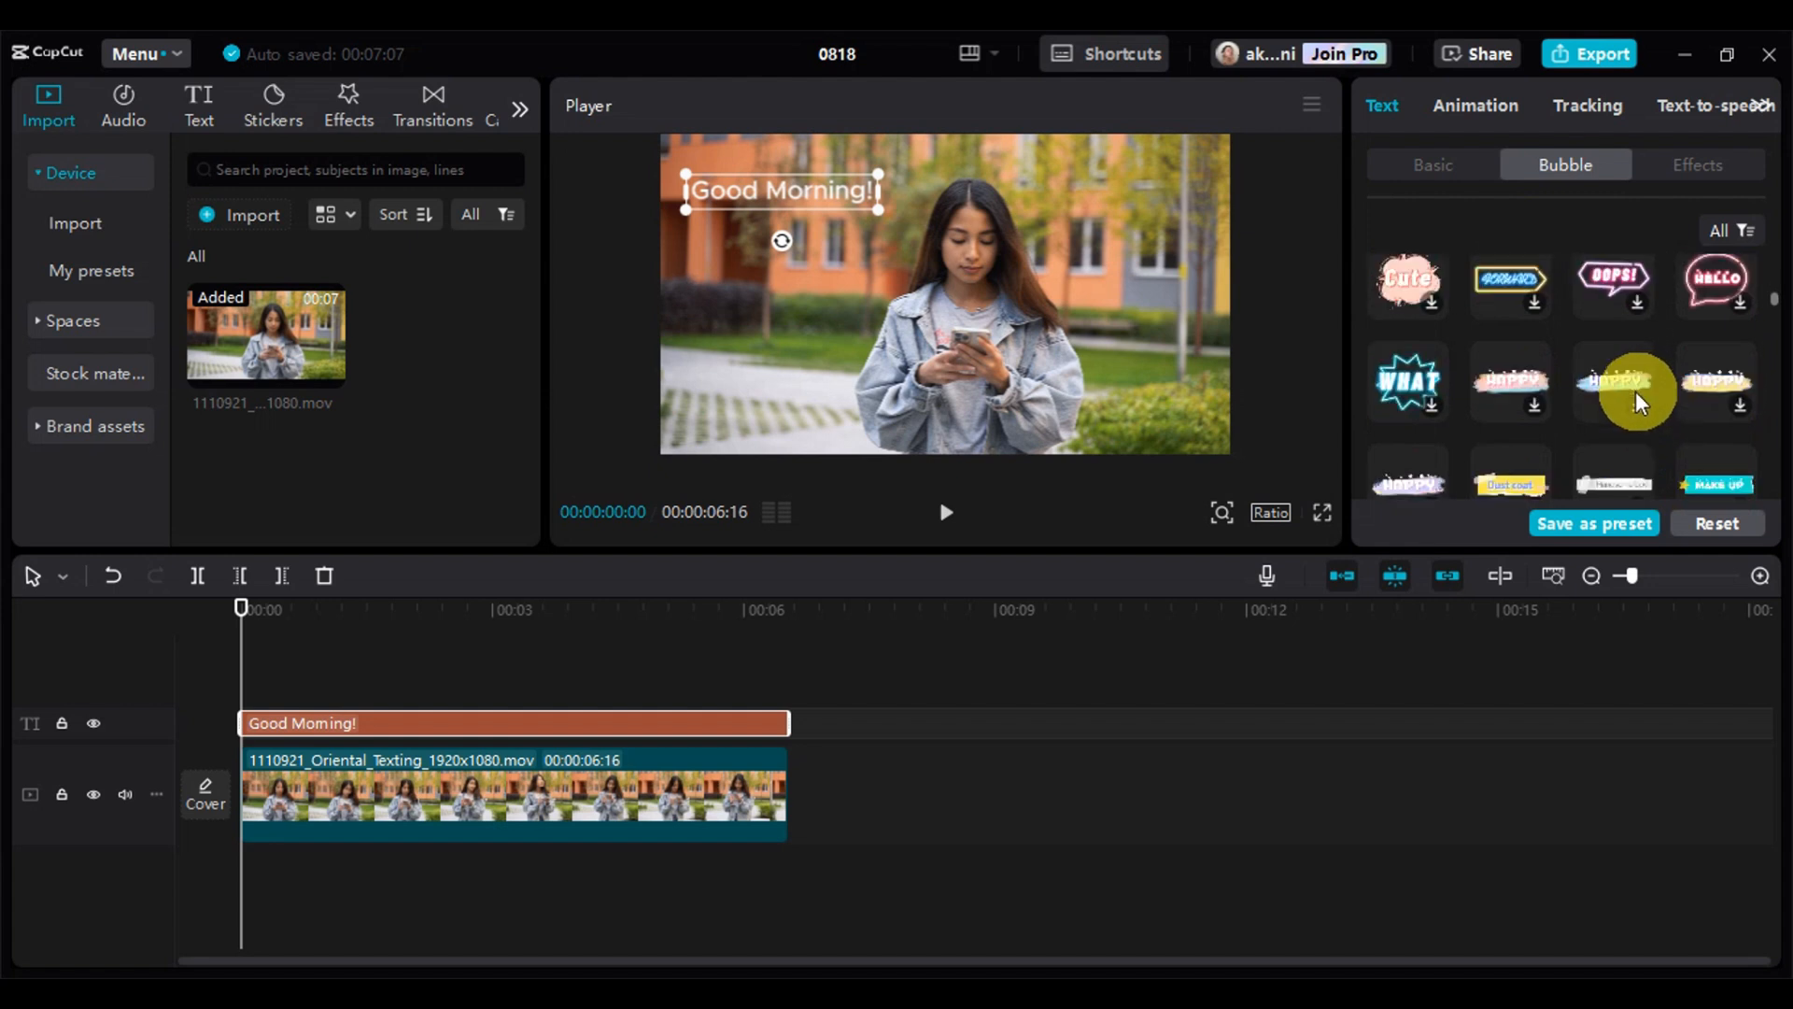
scroll(1550, 360, up, 10)
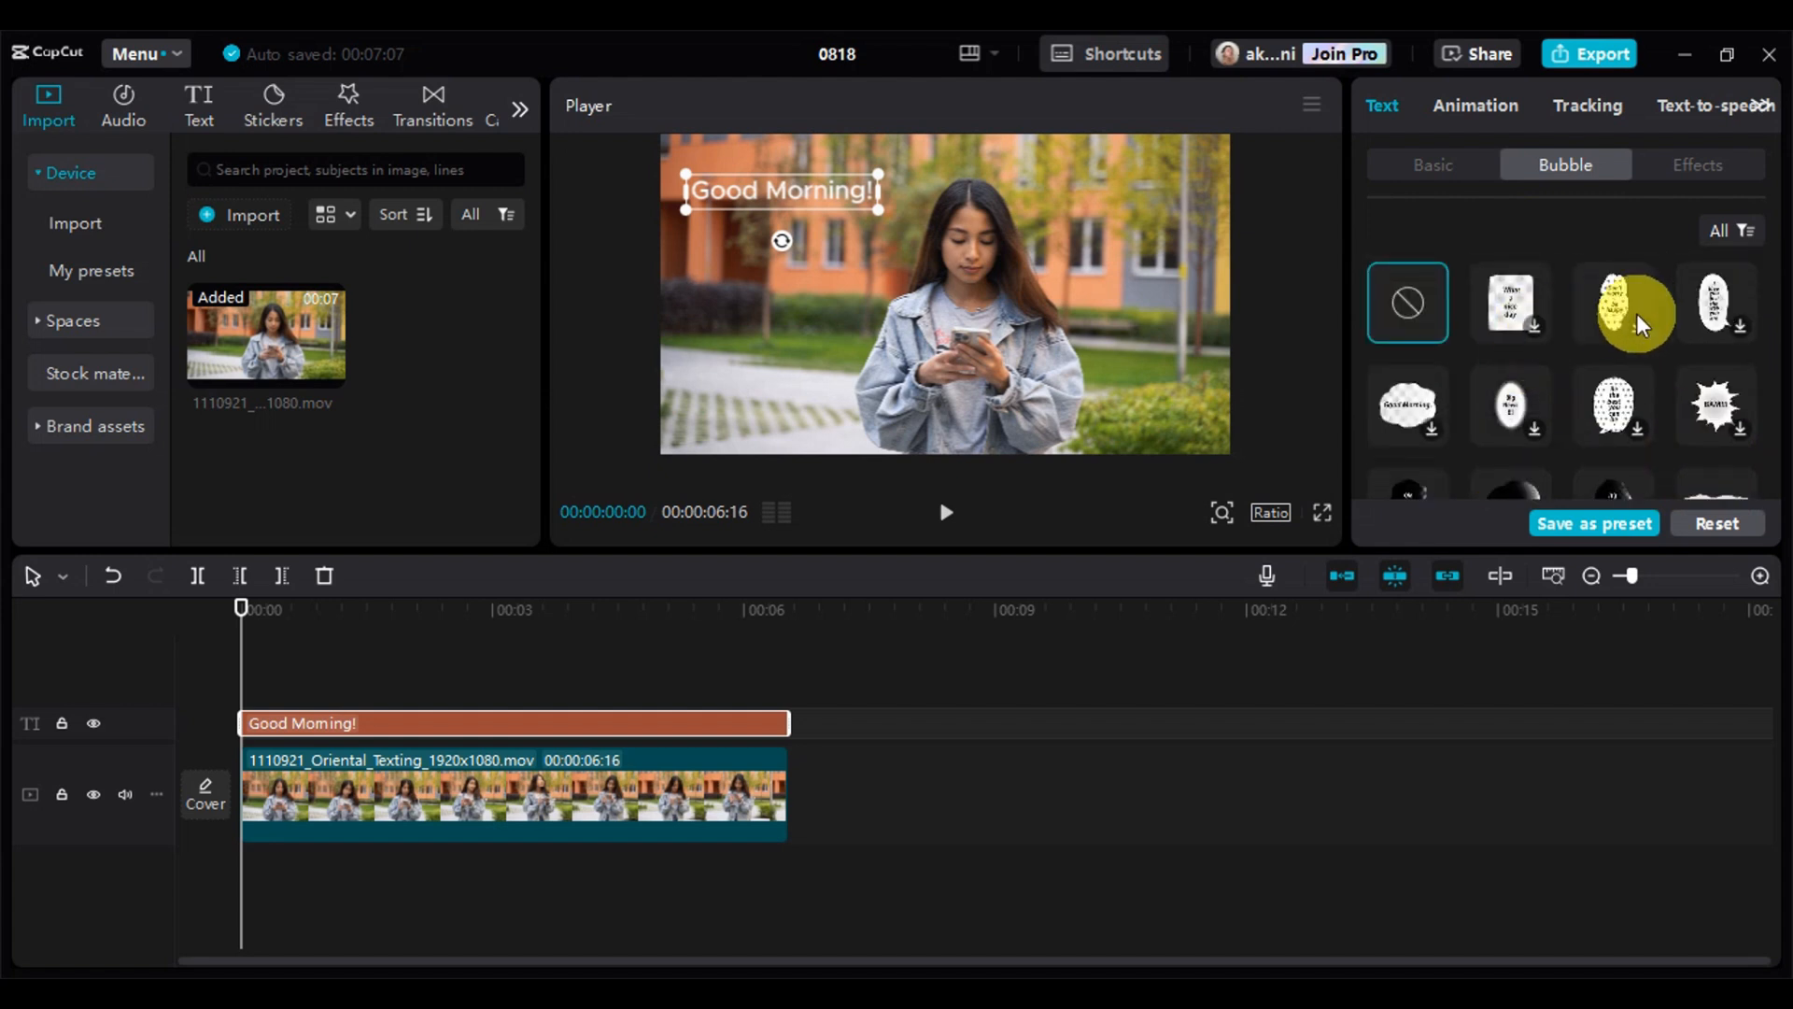
click(1407, 405)
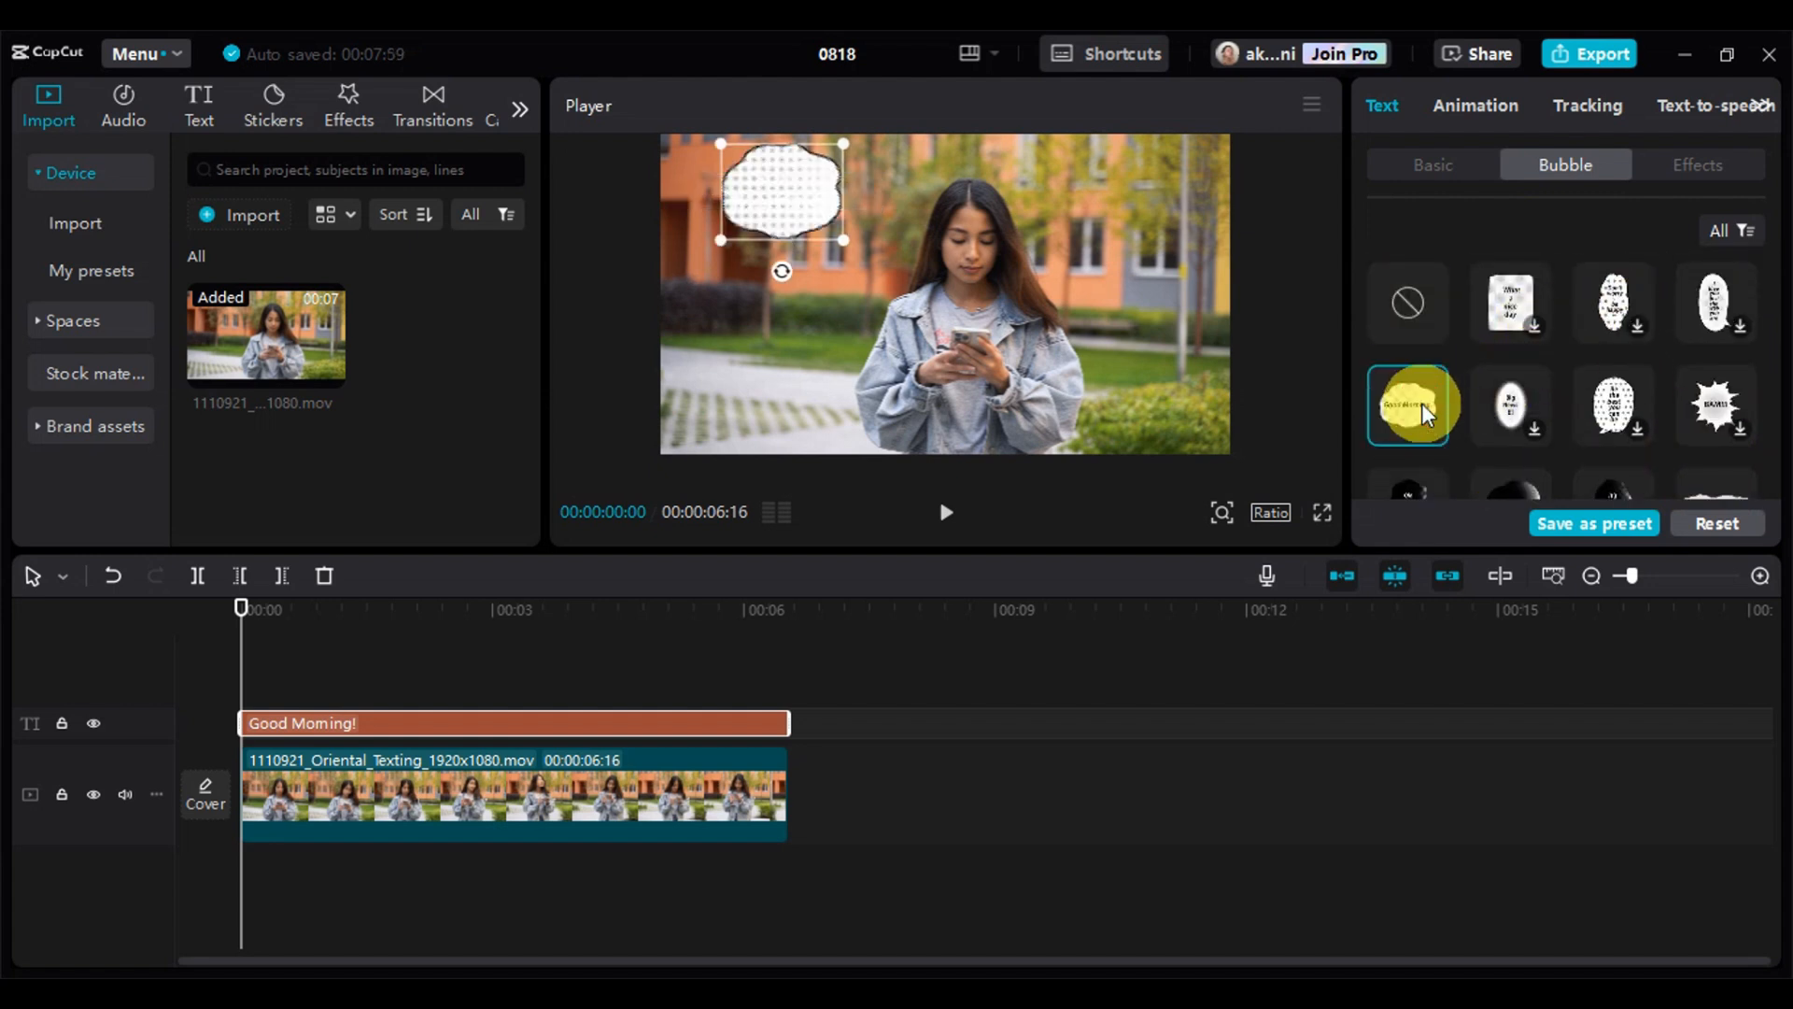
drag(850, 243, 805, 220)
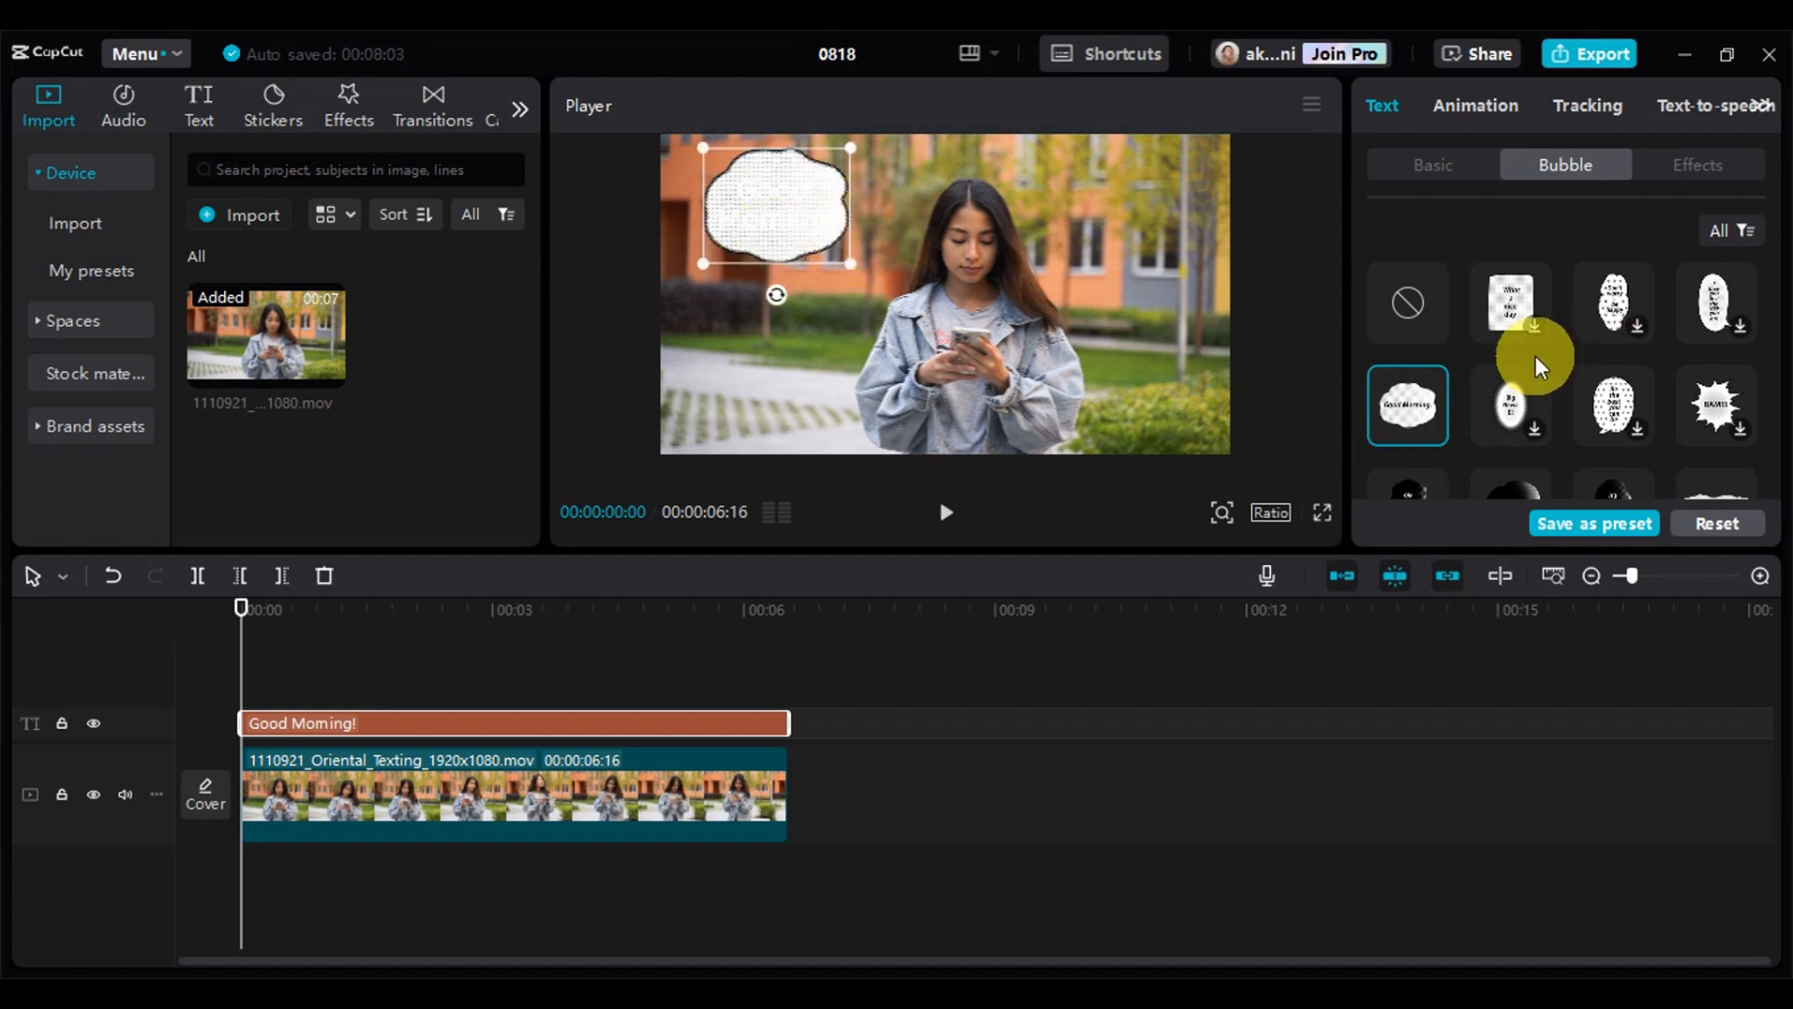
Switch the text's bubble to the black label with the curly arrow and enlarge it in the frame
scroll(1539, 356, down, 5)
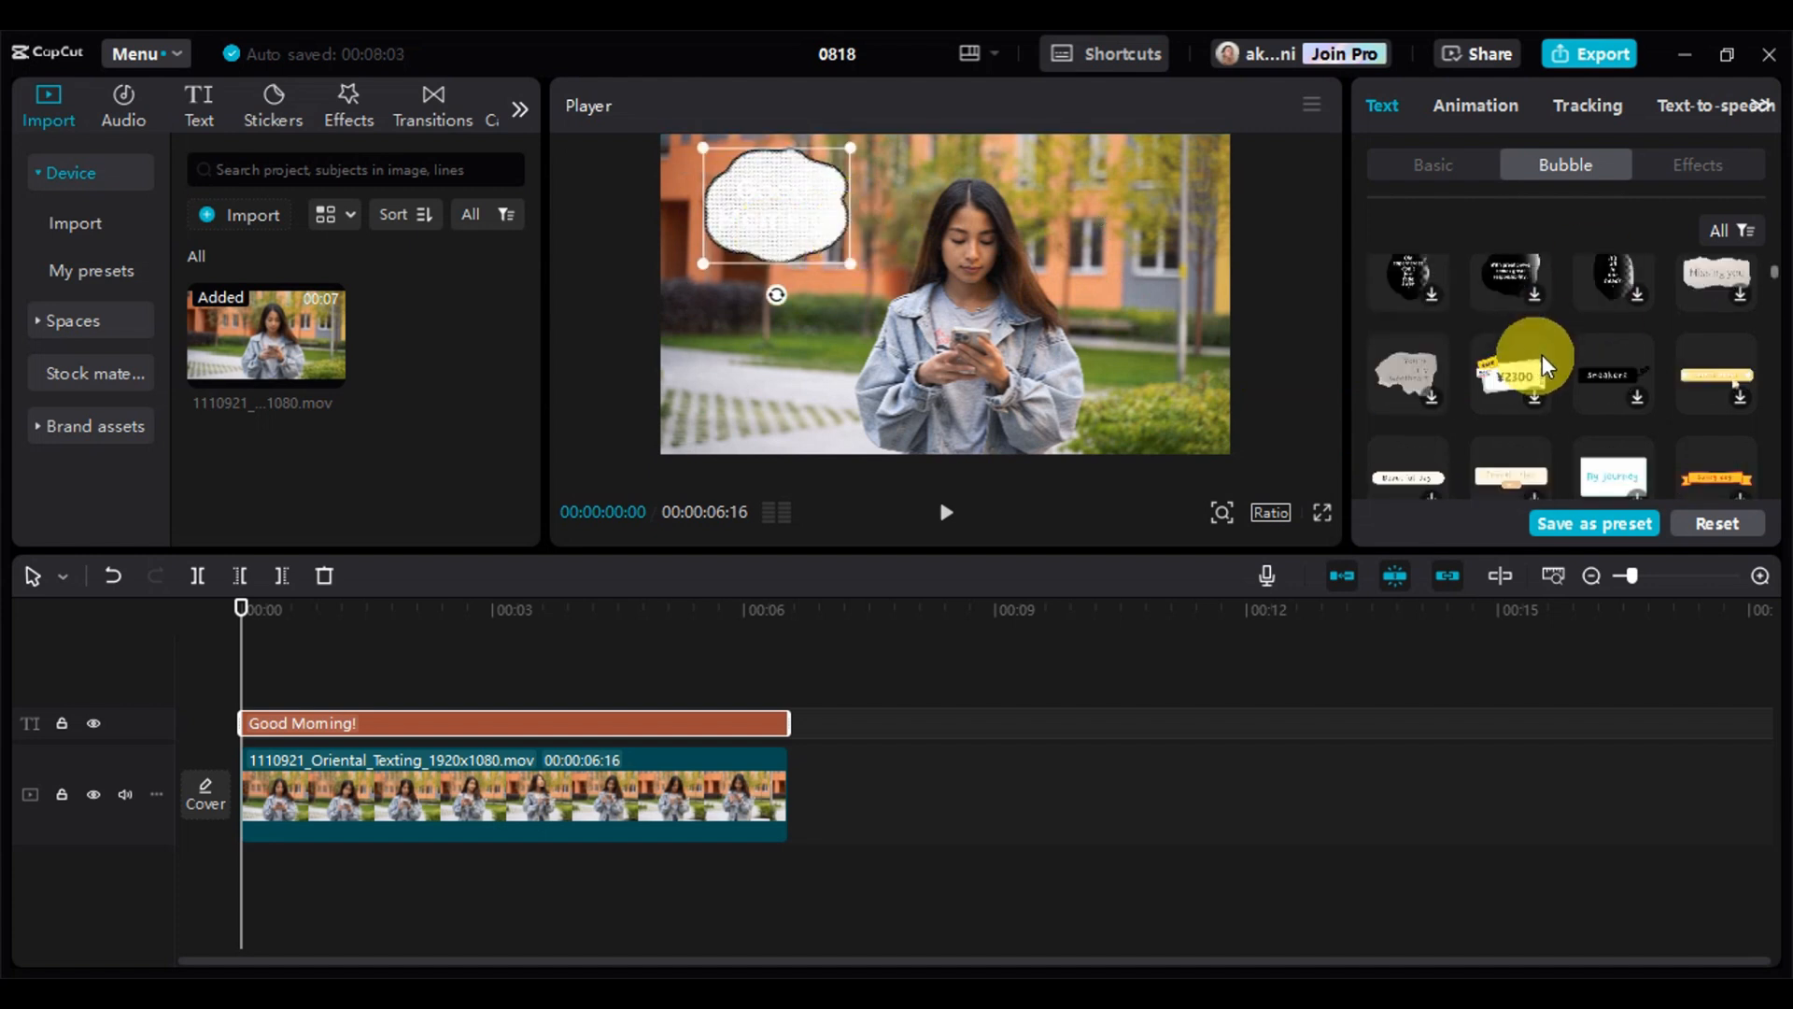
click(1638, 374)
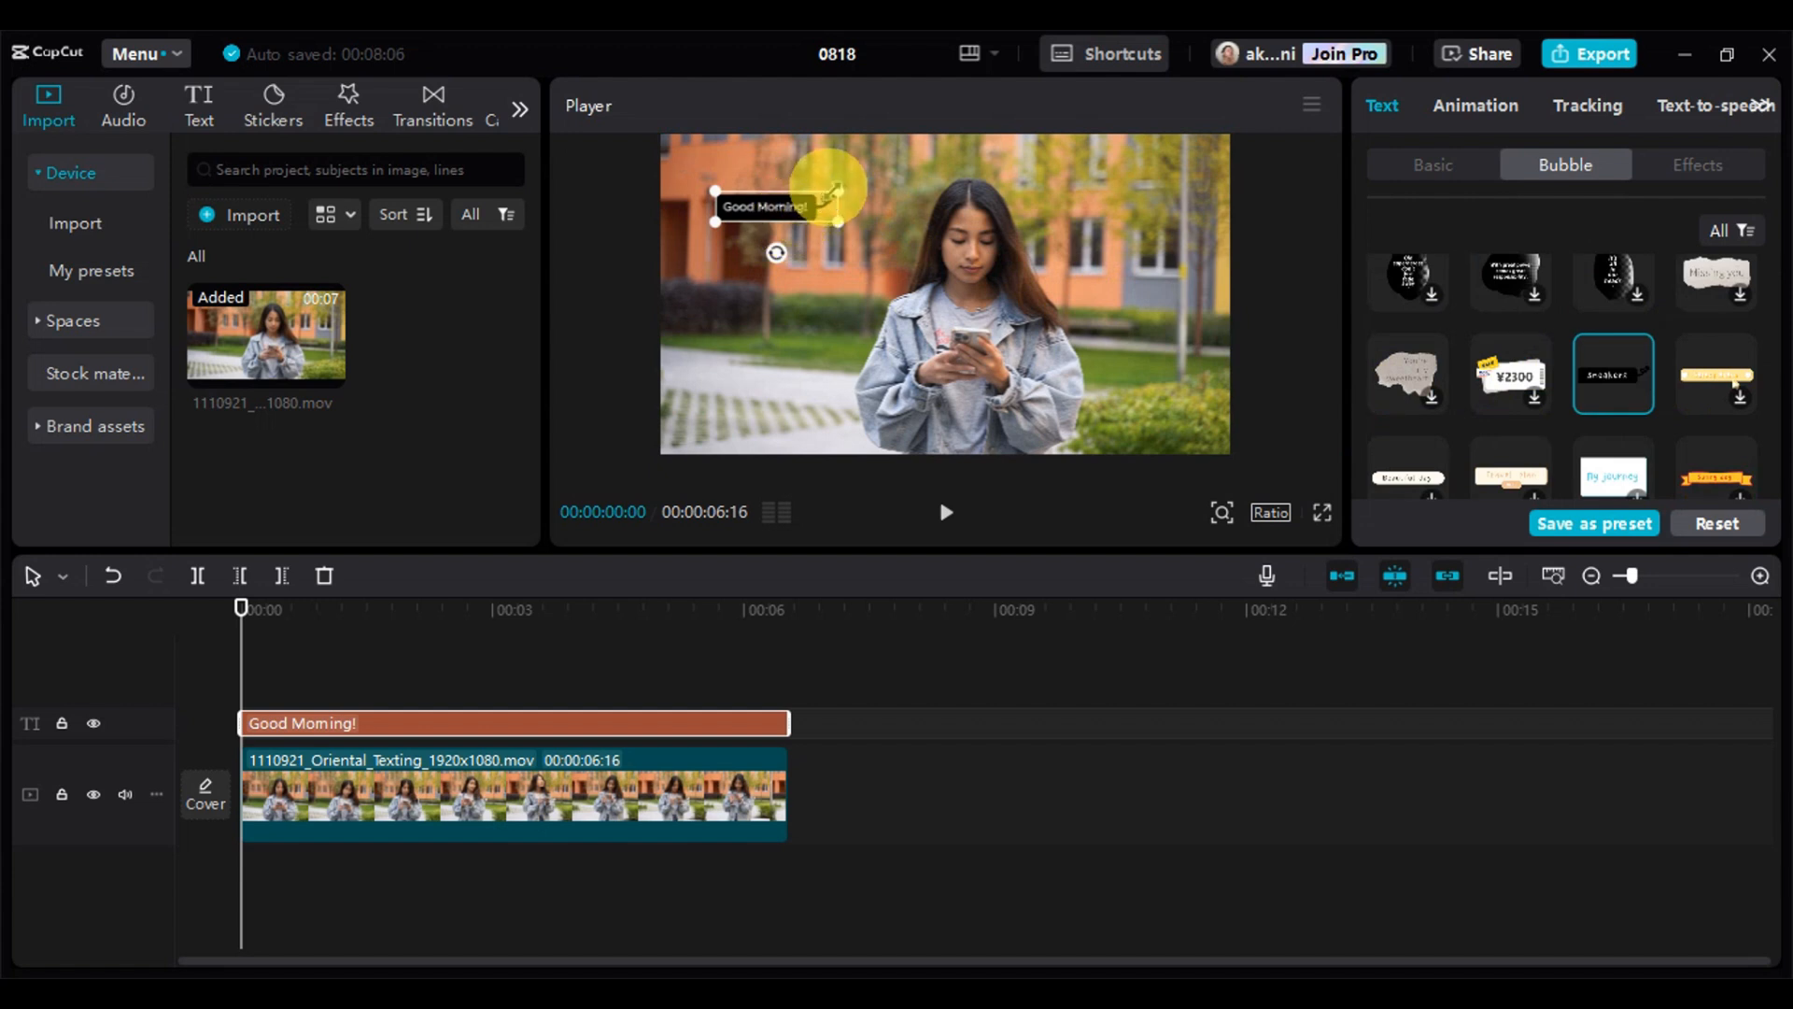
mouse_move(835, 191)
mouse_down()
mouse_move(907, 161)
mouse_move(841, 188)
mouse_up()
Clear the wording inside the black bubble and delete the whole text clip from the timeline
click(1463, 162)
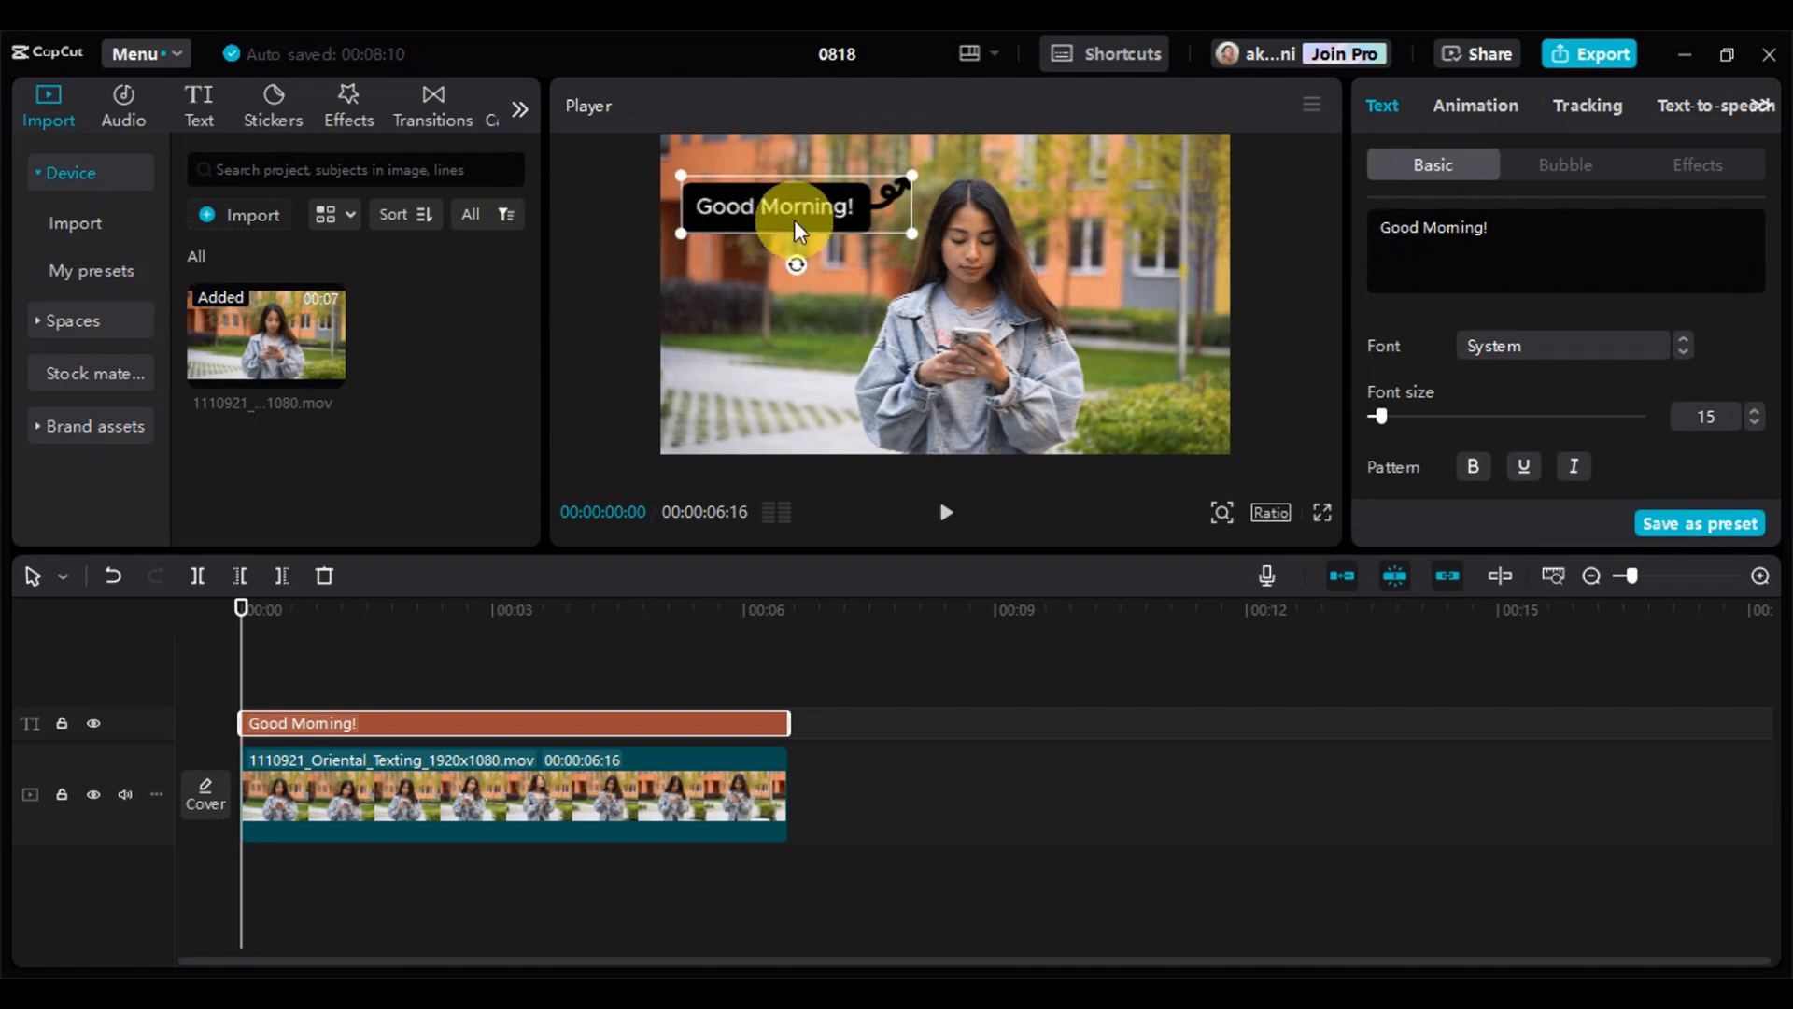
click(1564, 236)
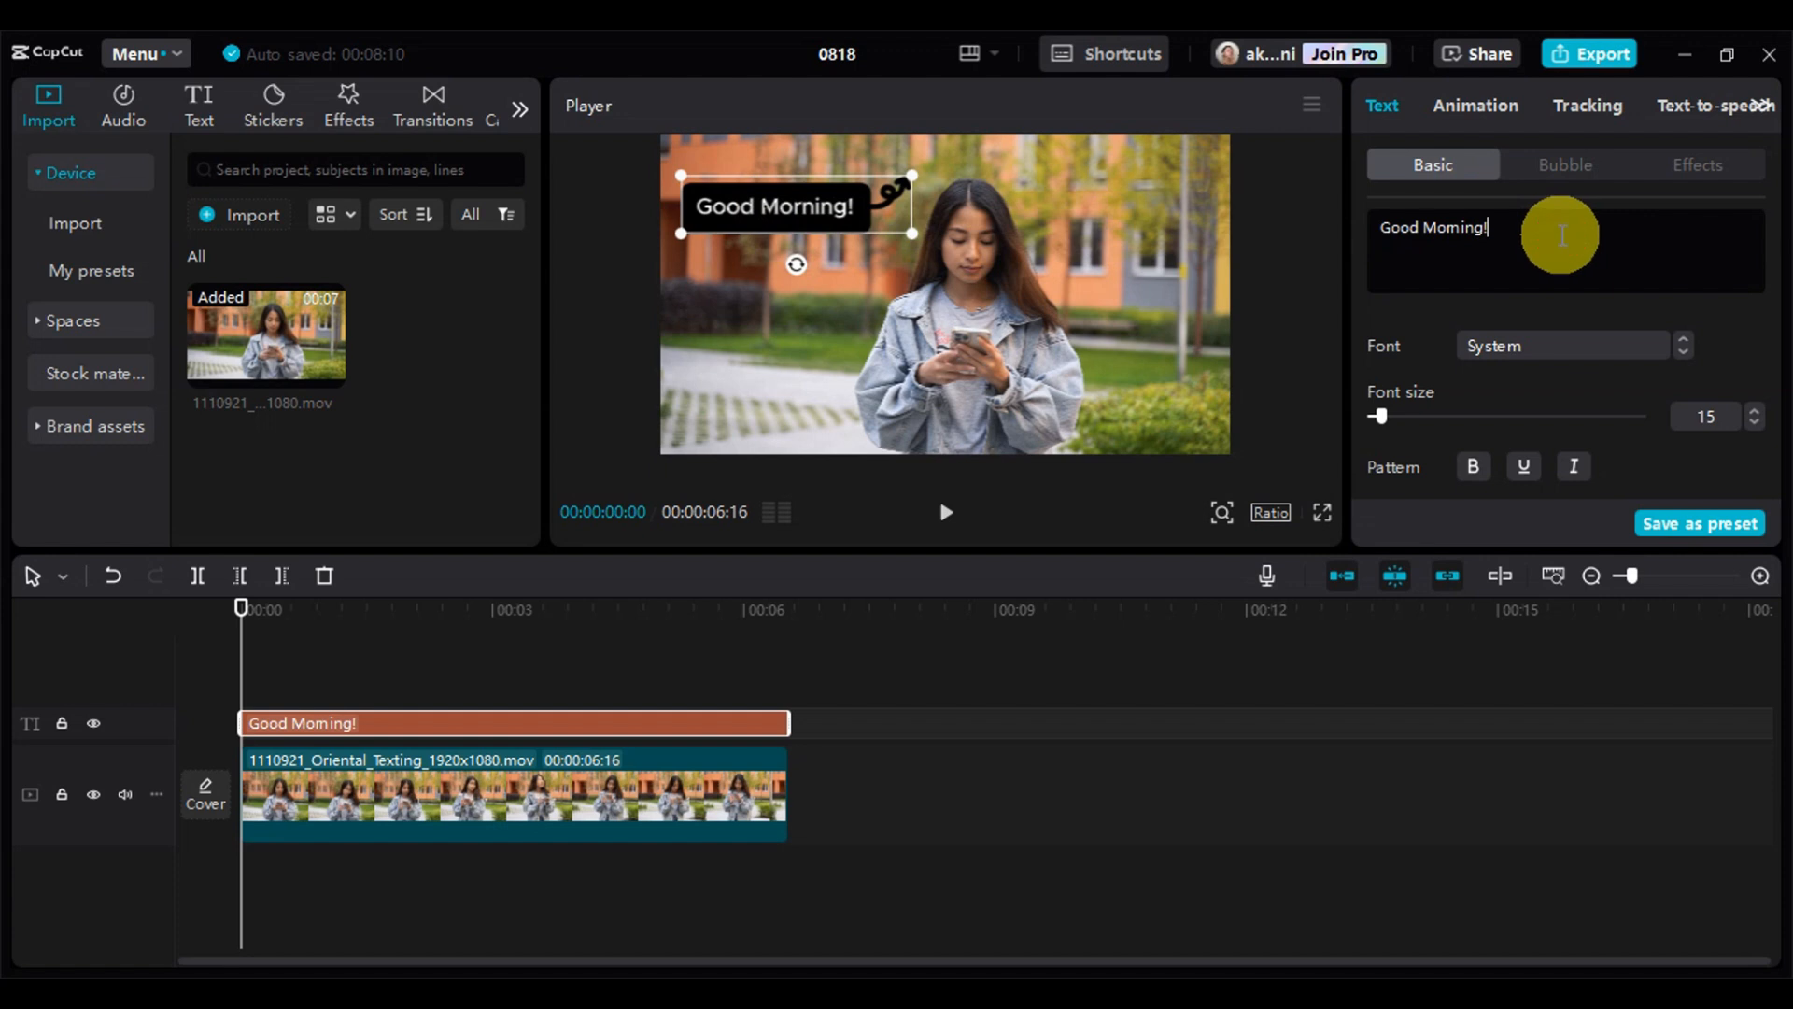
key(ctrl+a)
key(ctrl+c)
key(BackSpace)
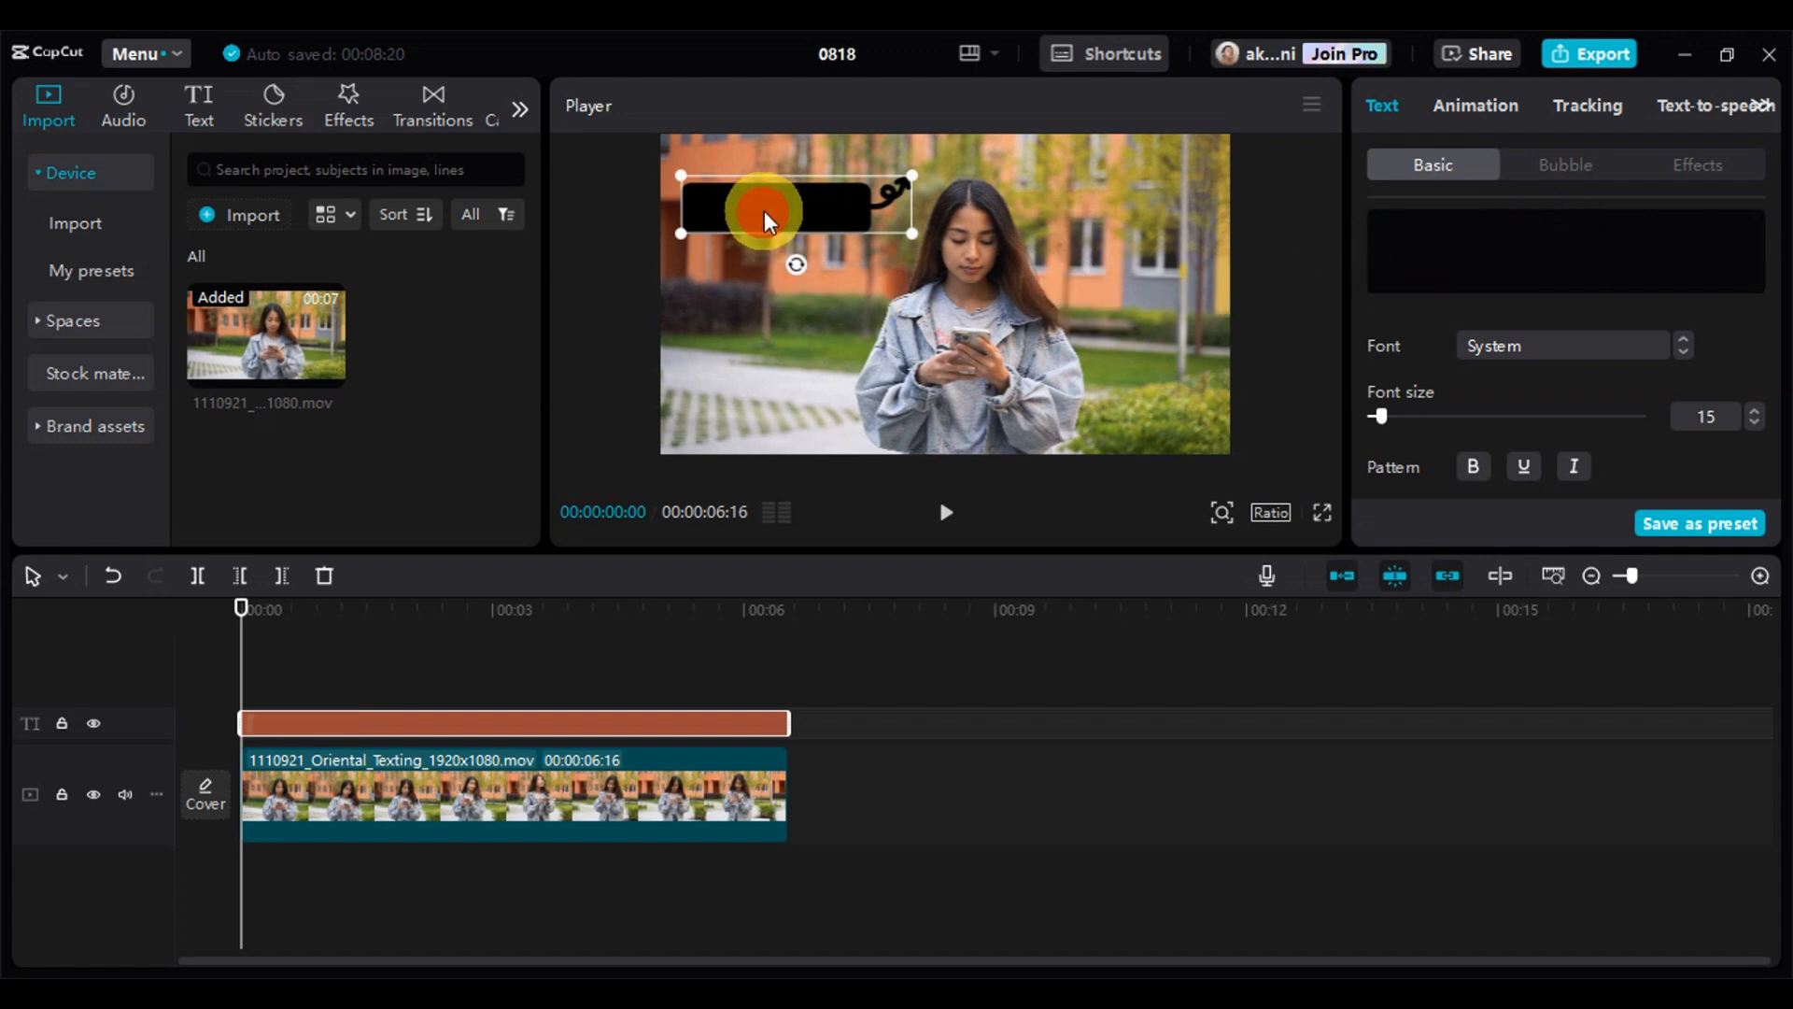
key(Delete)
Add the black "I miss you." message text template to the timeline and move it to about X -1013, Y 649, beside the woman's head
click(200, 114)
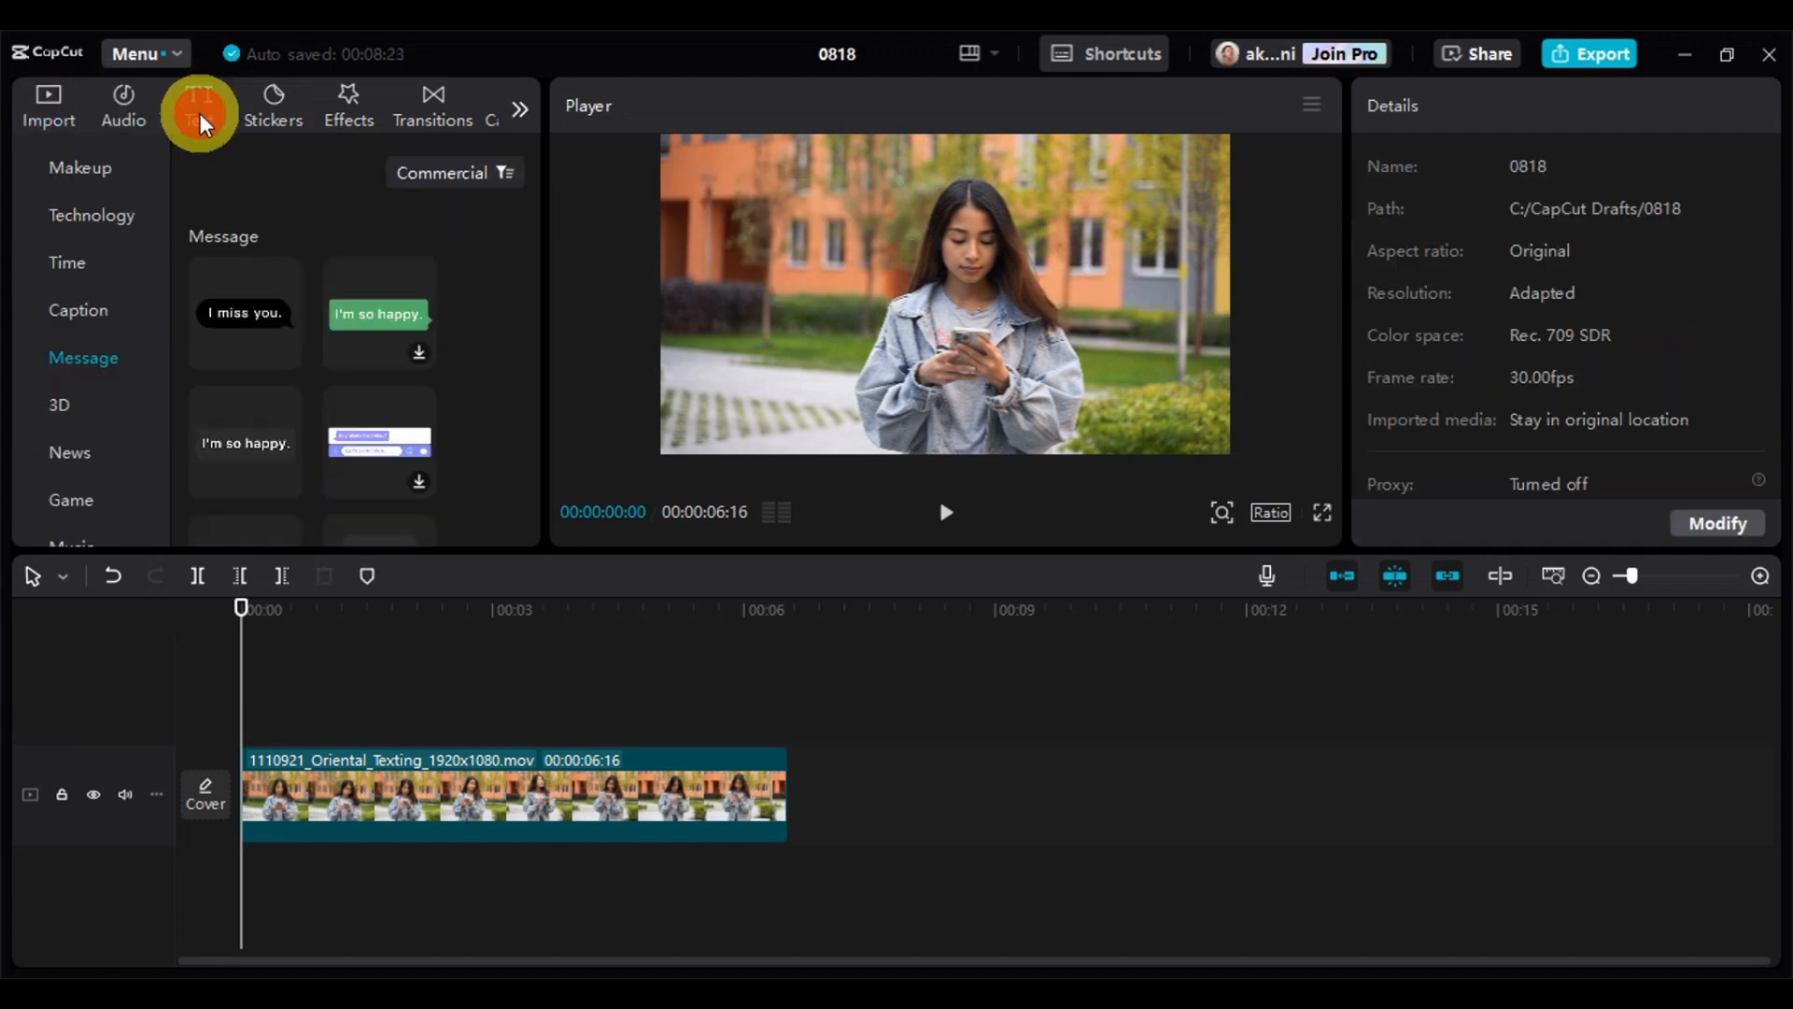
scroll(112, 232, up, 6)
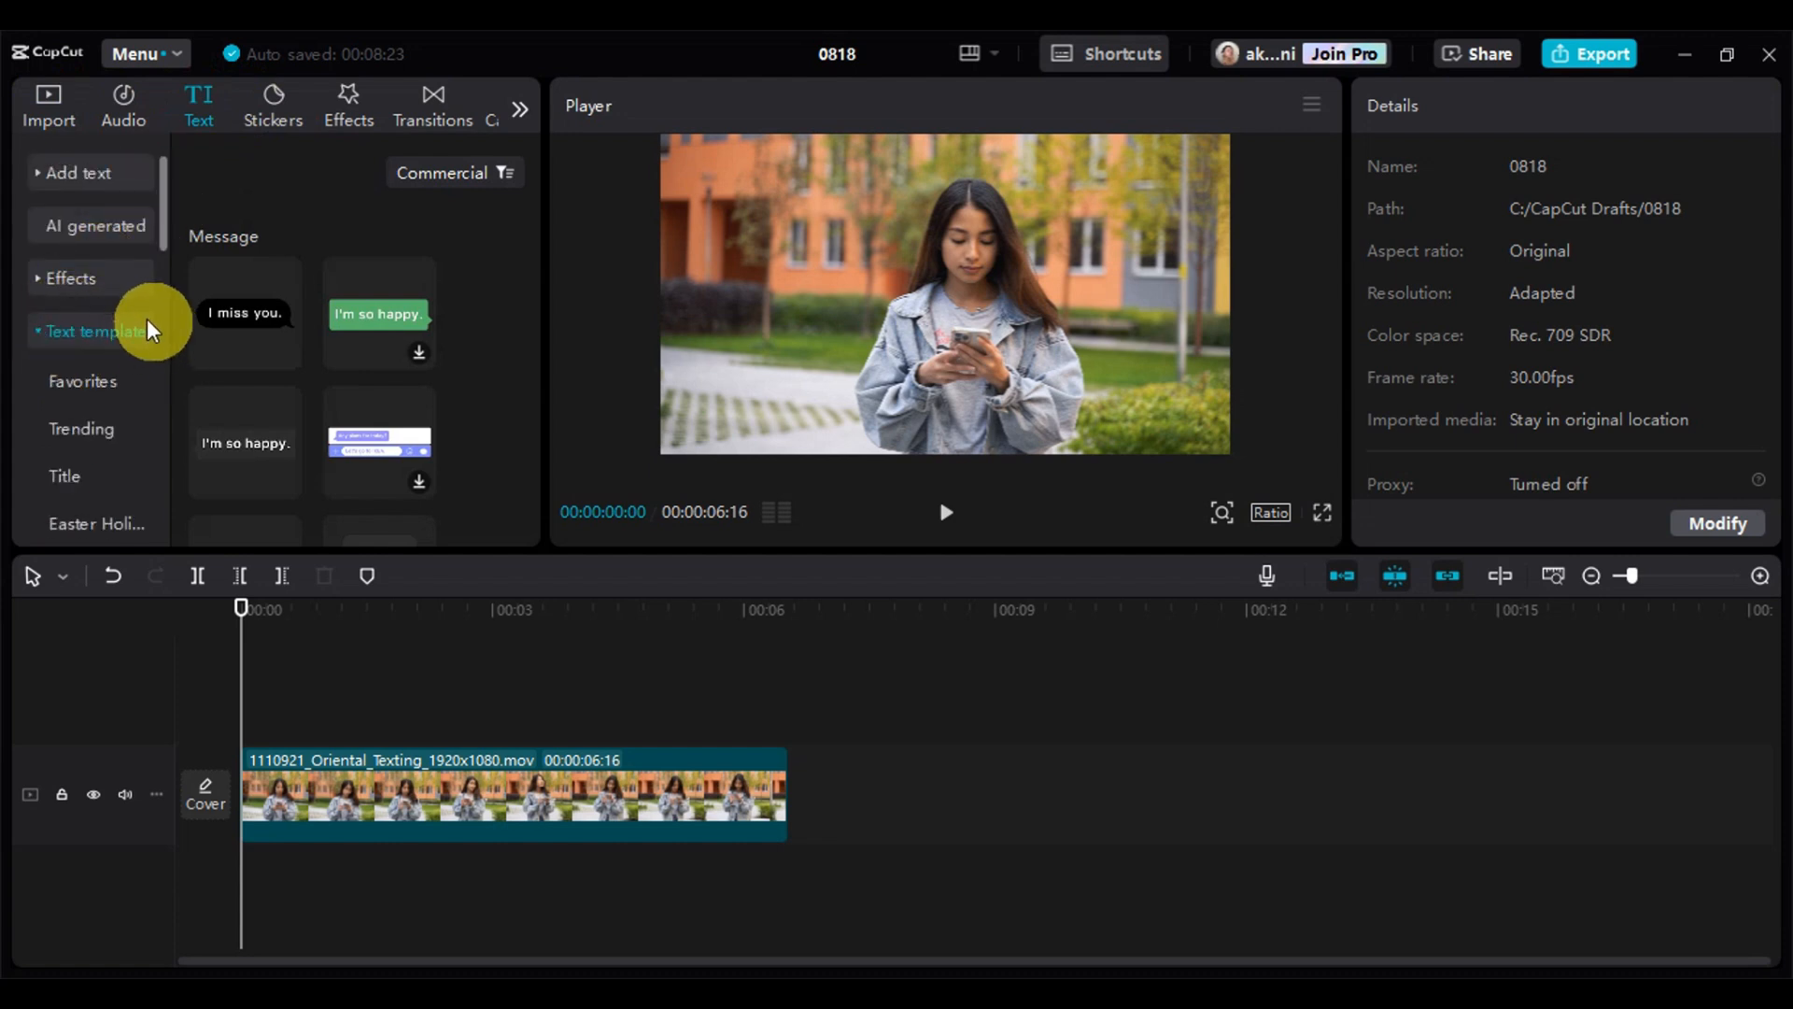
scroll(131, 328, down, 6)
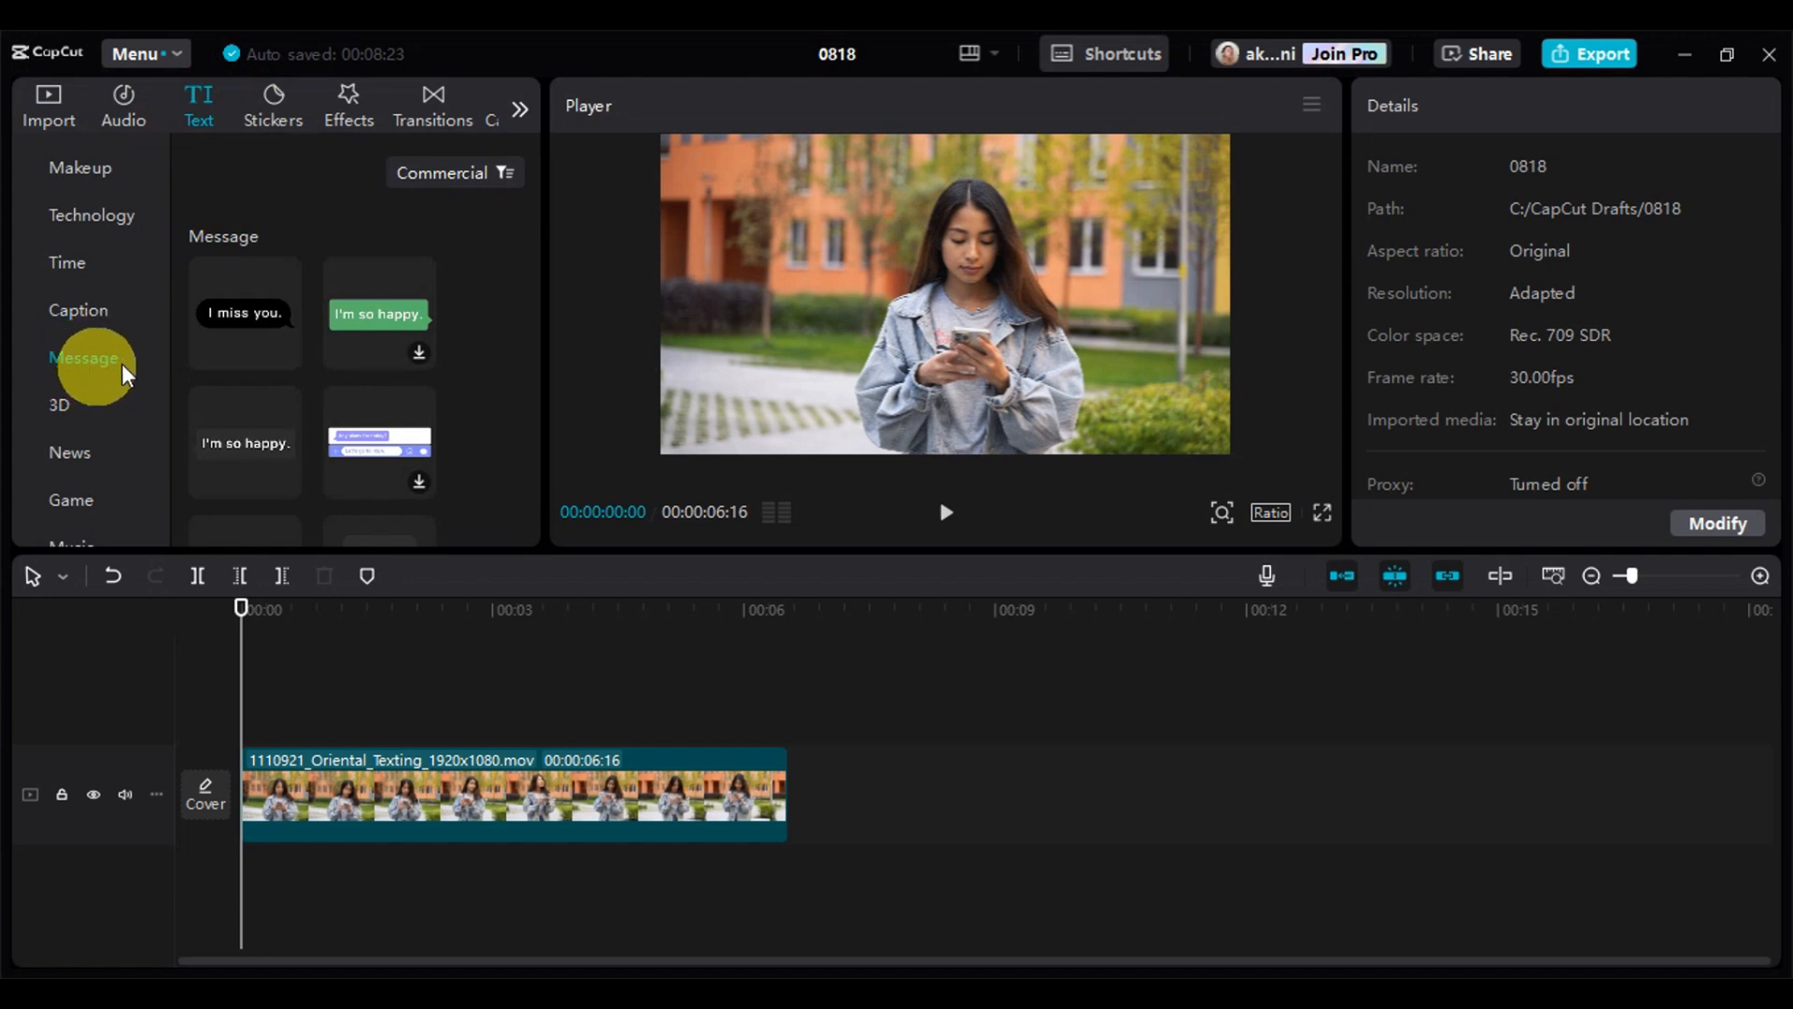
click(284, 348)
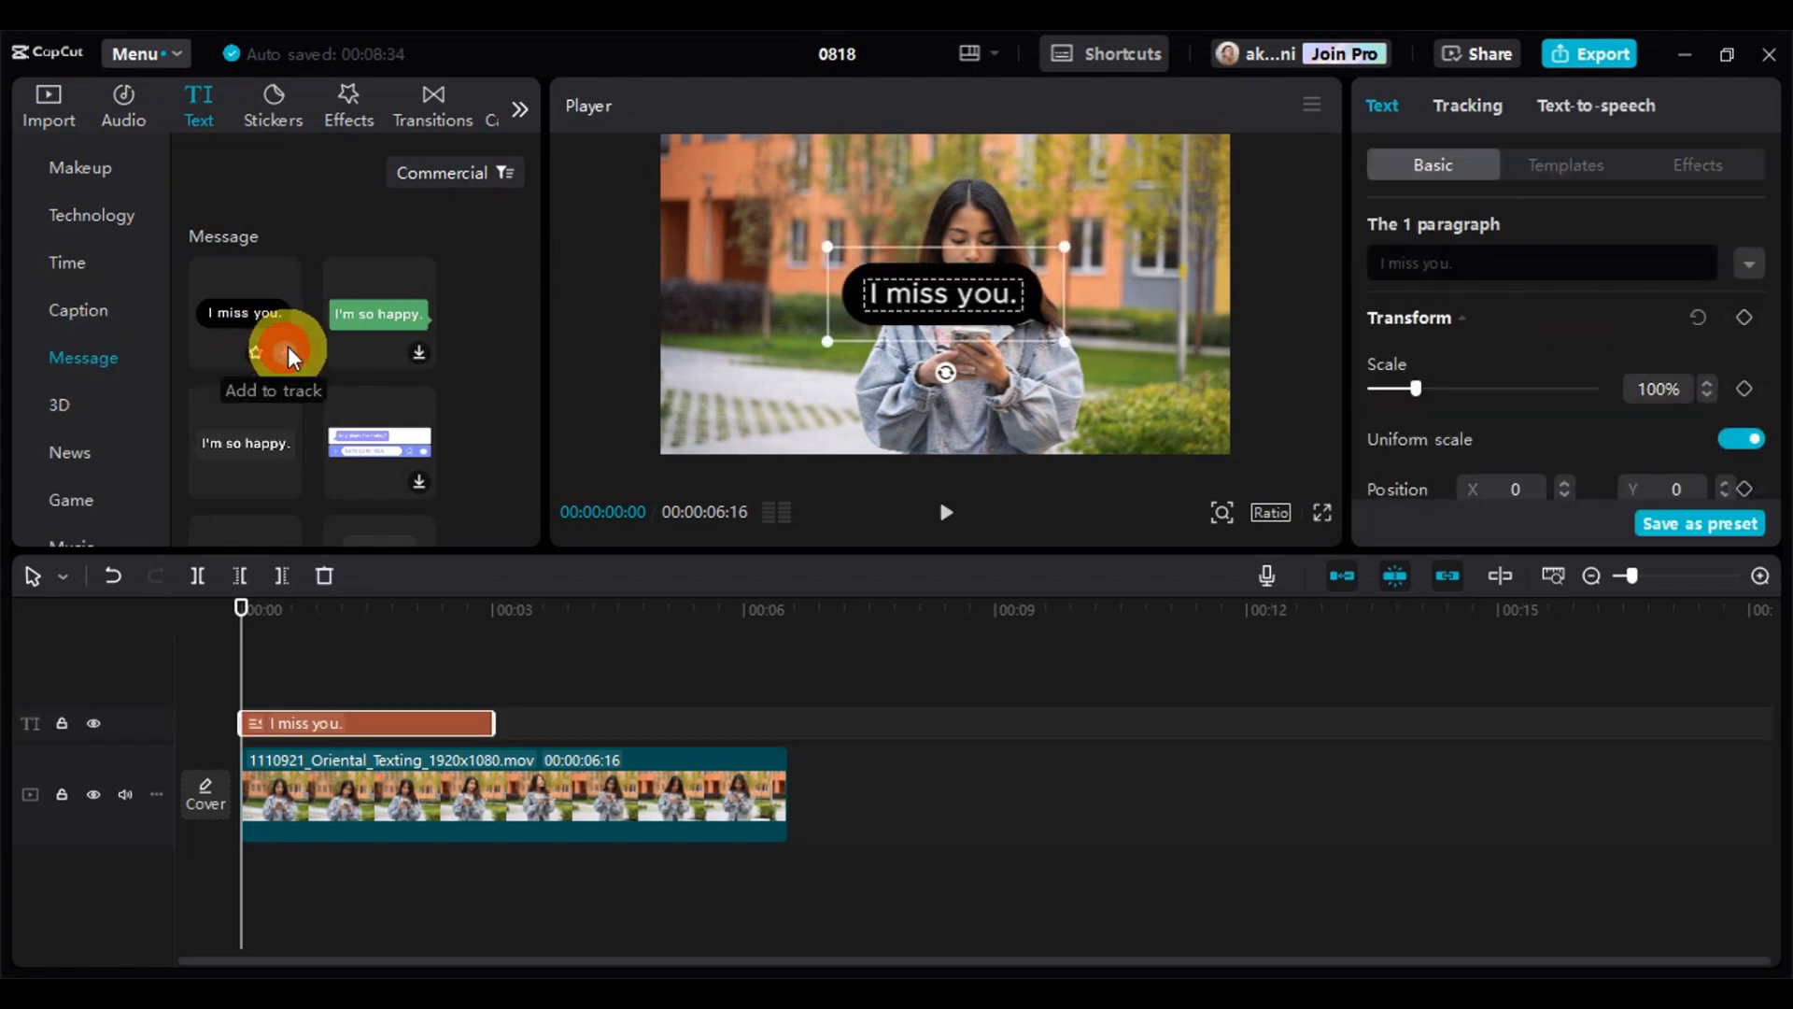
drag(1023, 282, 860, 182)
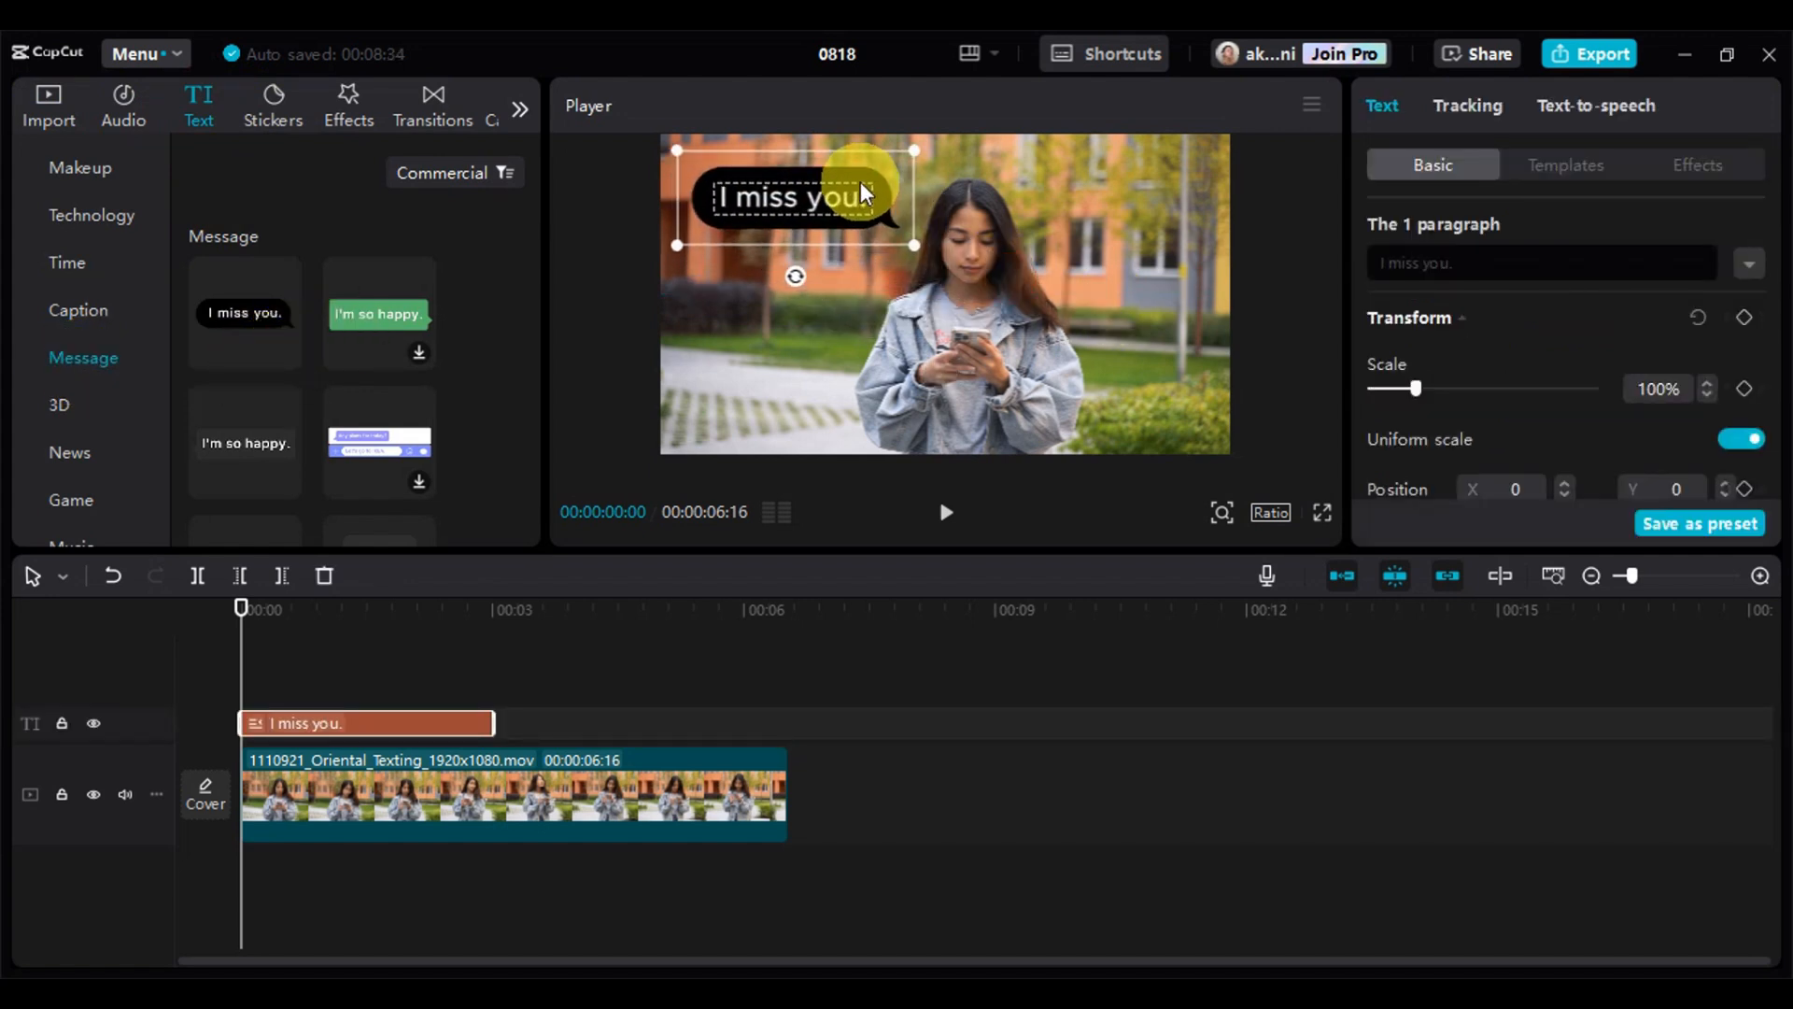
Replace the wording in the black message bubble with the copied text "Good Morning!"
click(1626, 271)
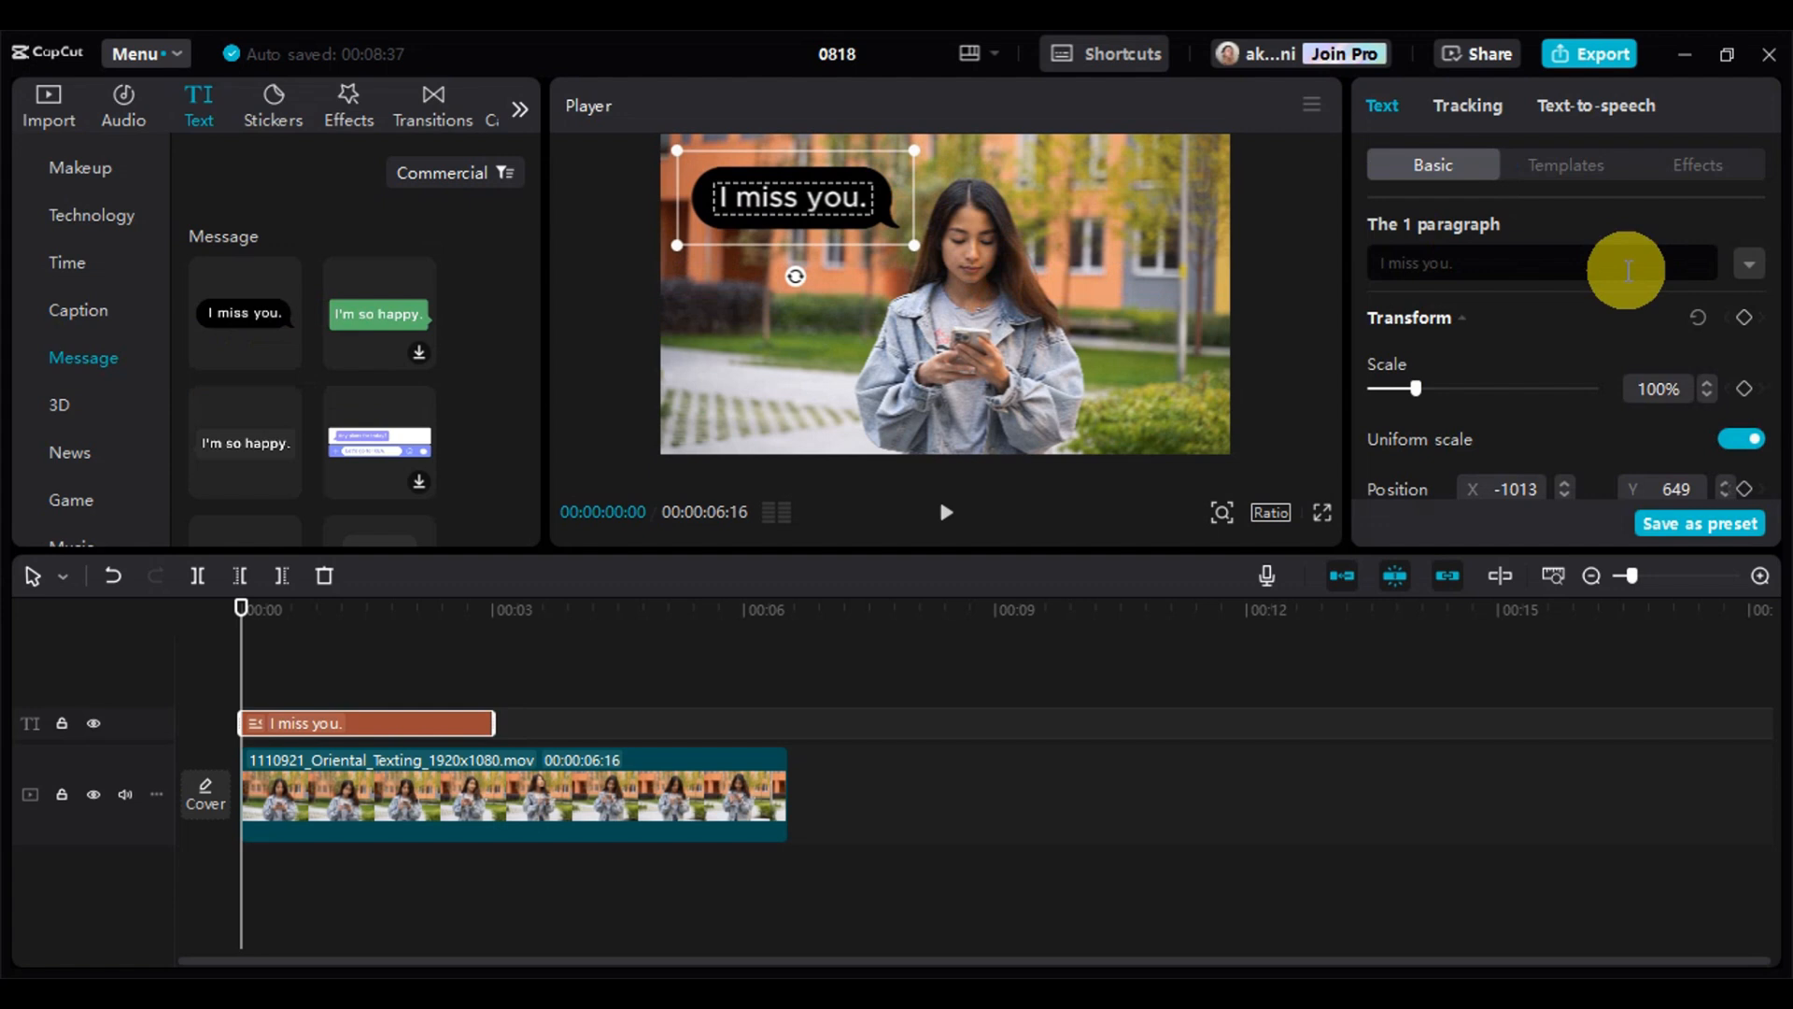
double_click(1578, 272)
right_click(1451, 258)
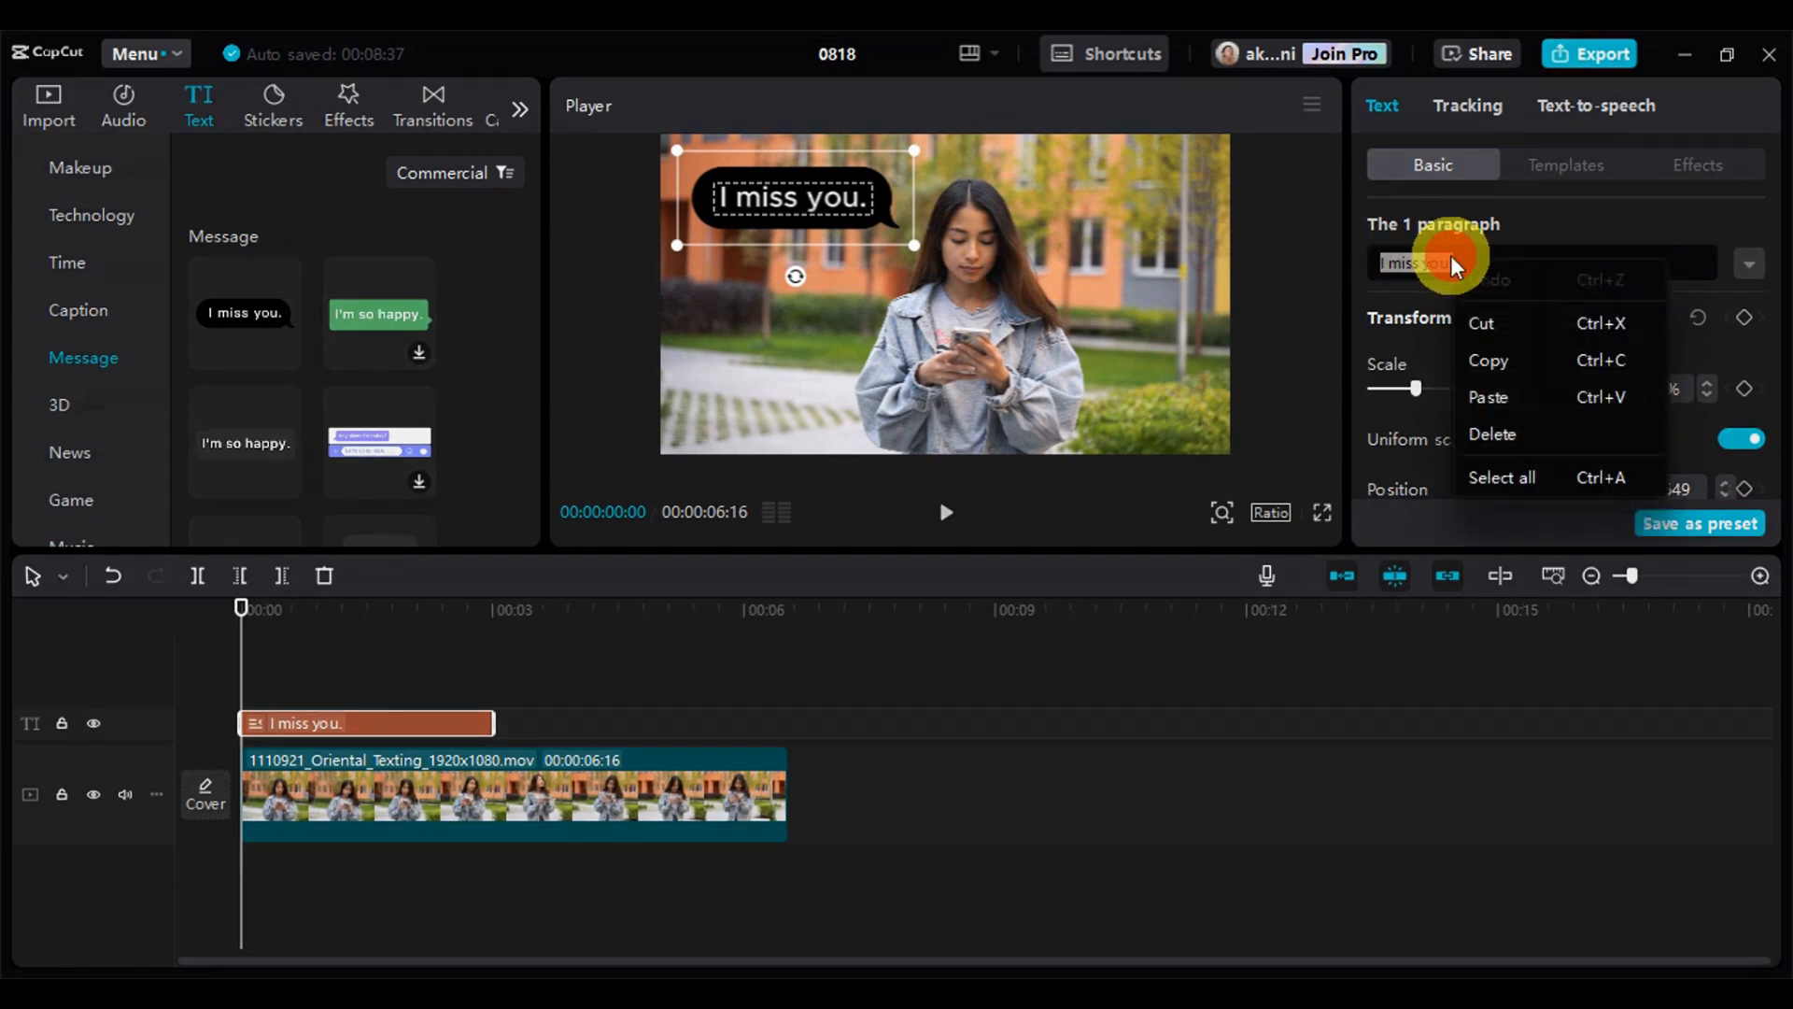
click(1483, 393)
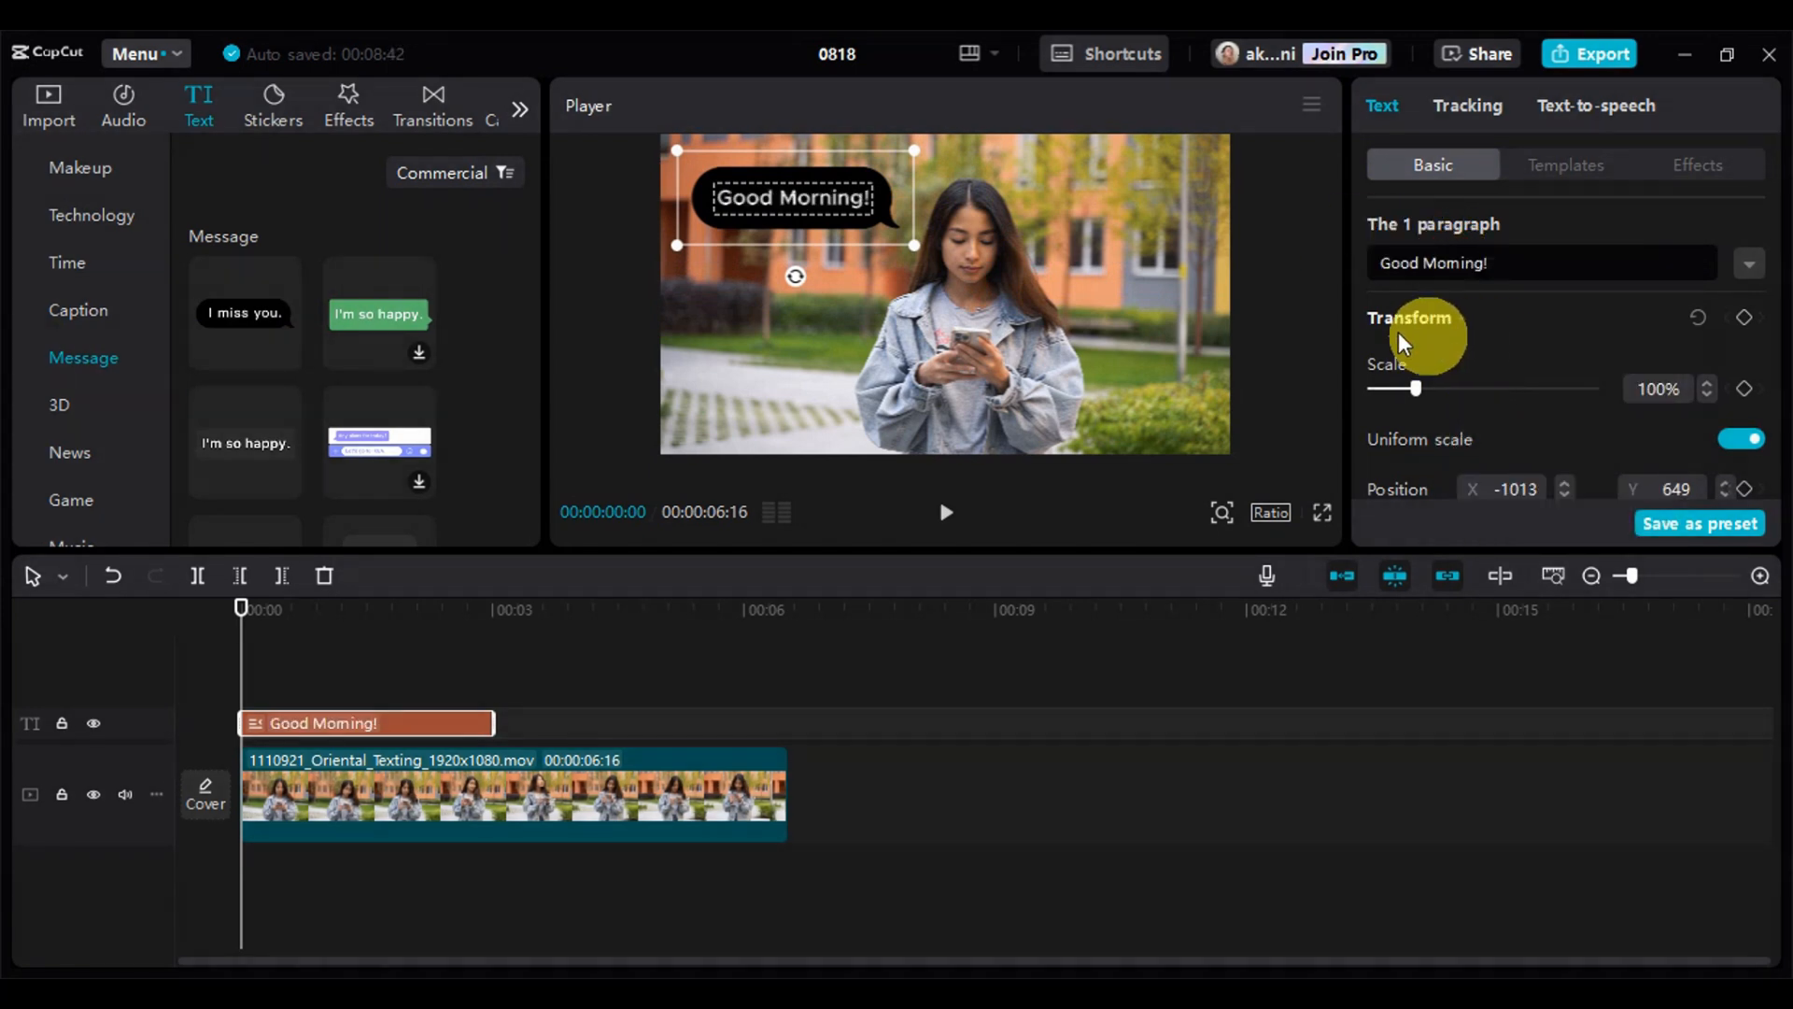
Shrink the "Good Morning!" bubble to about 92% at about X -1000, Y 600, and extend its clip to the end of the video
scroll(1513, 299, down, 2)
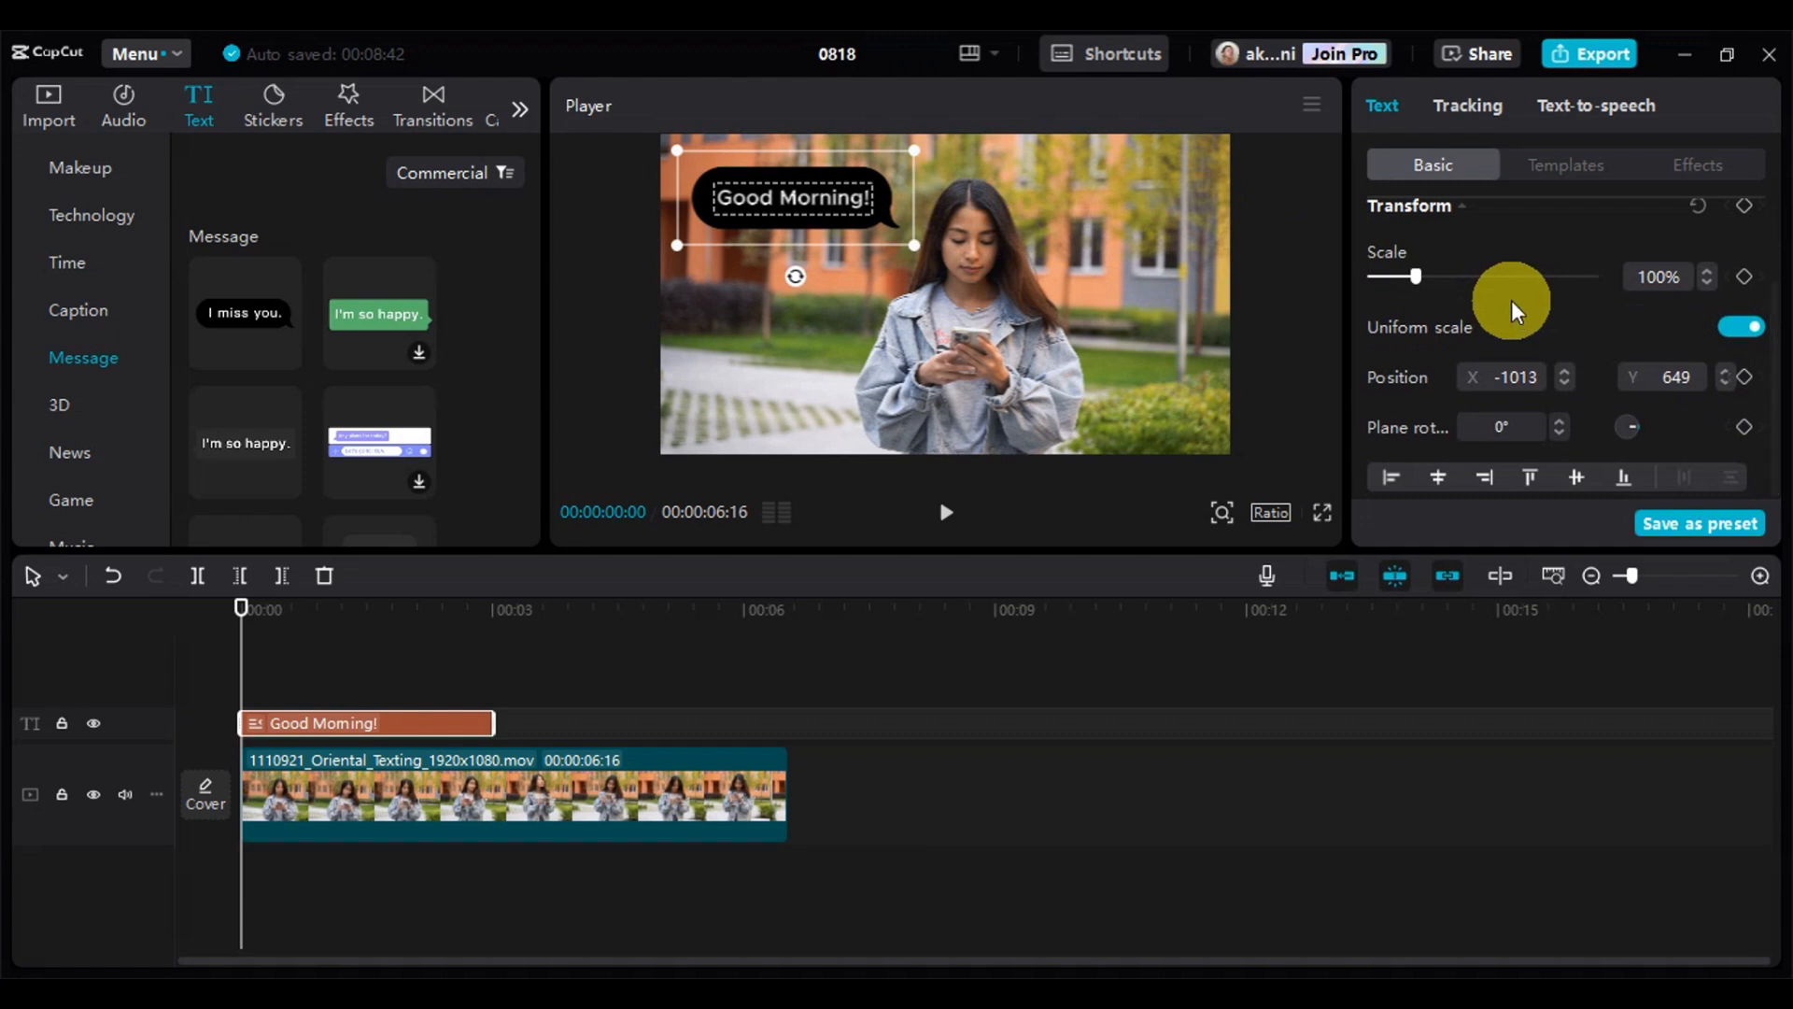
scroll(1511, 302, up, 2)
scroll(1673, 288, down, 2)
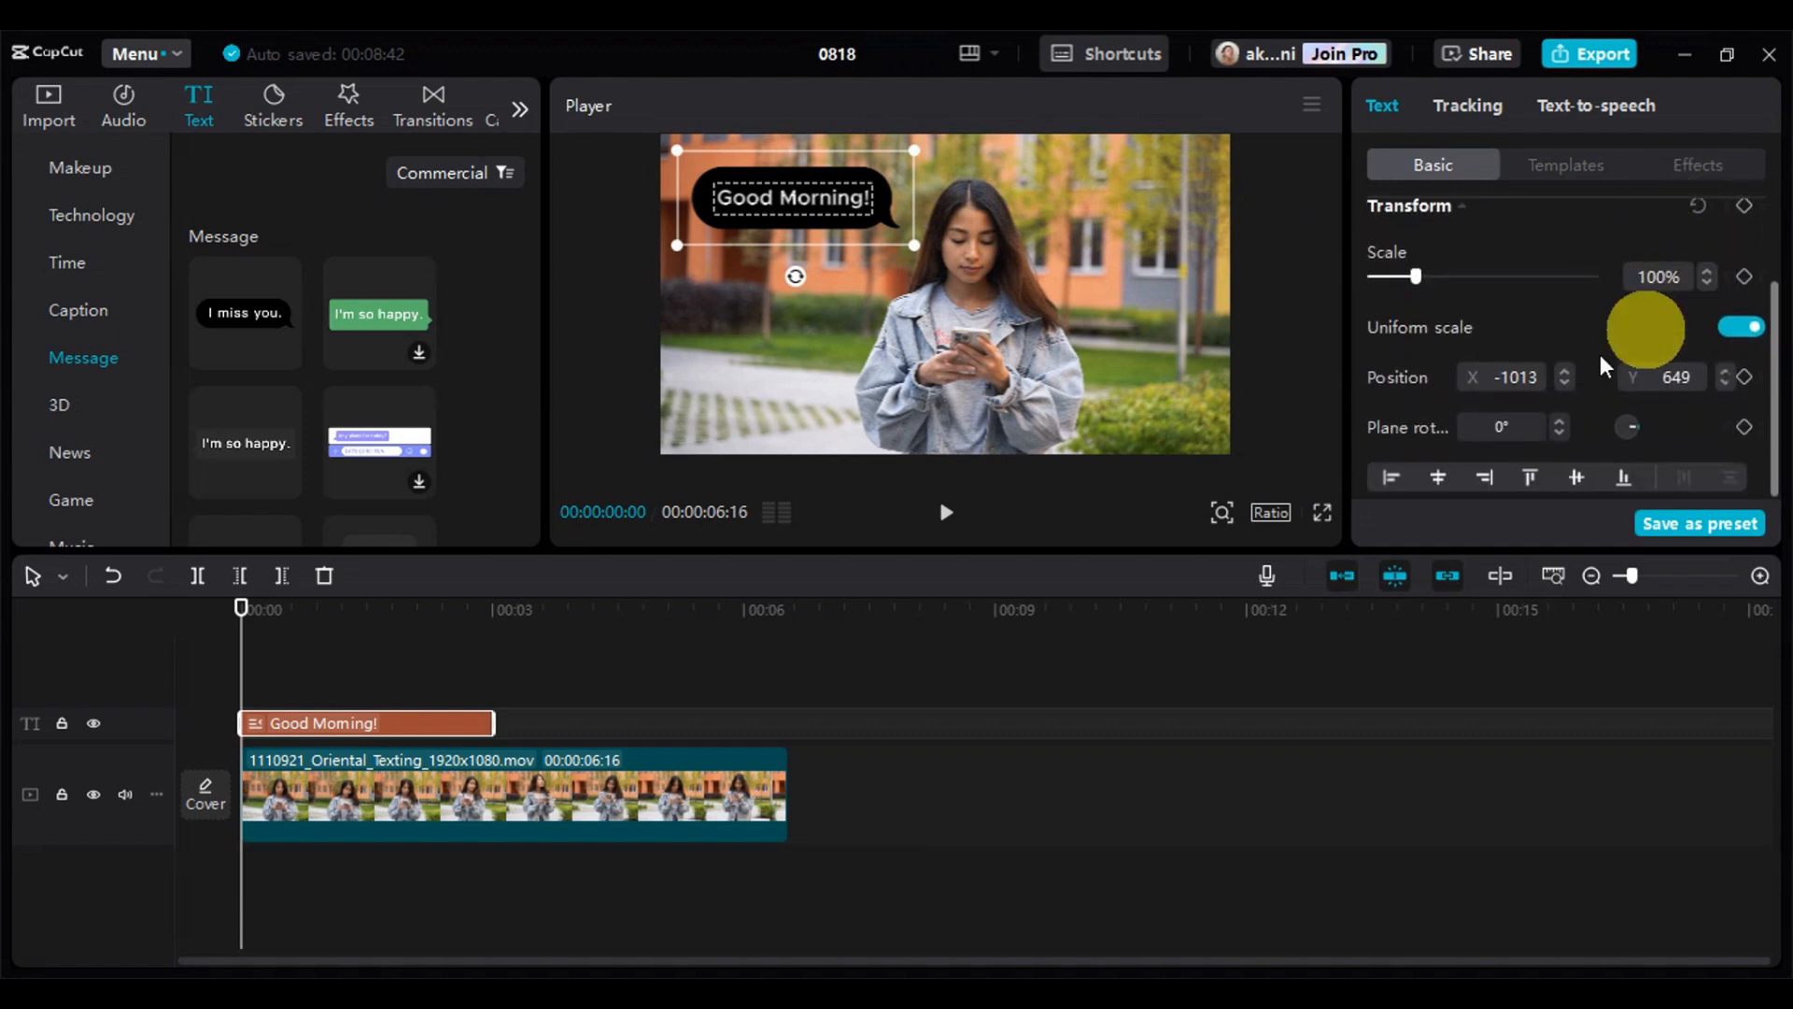
drag(915, 244, 900, 241)
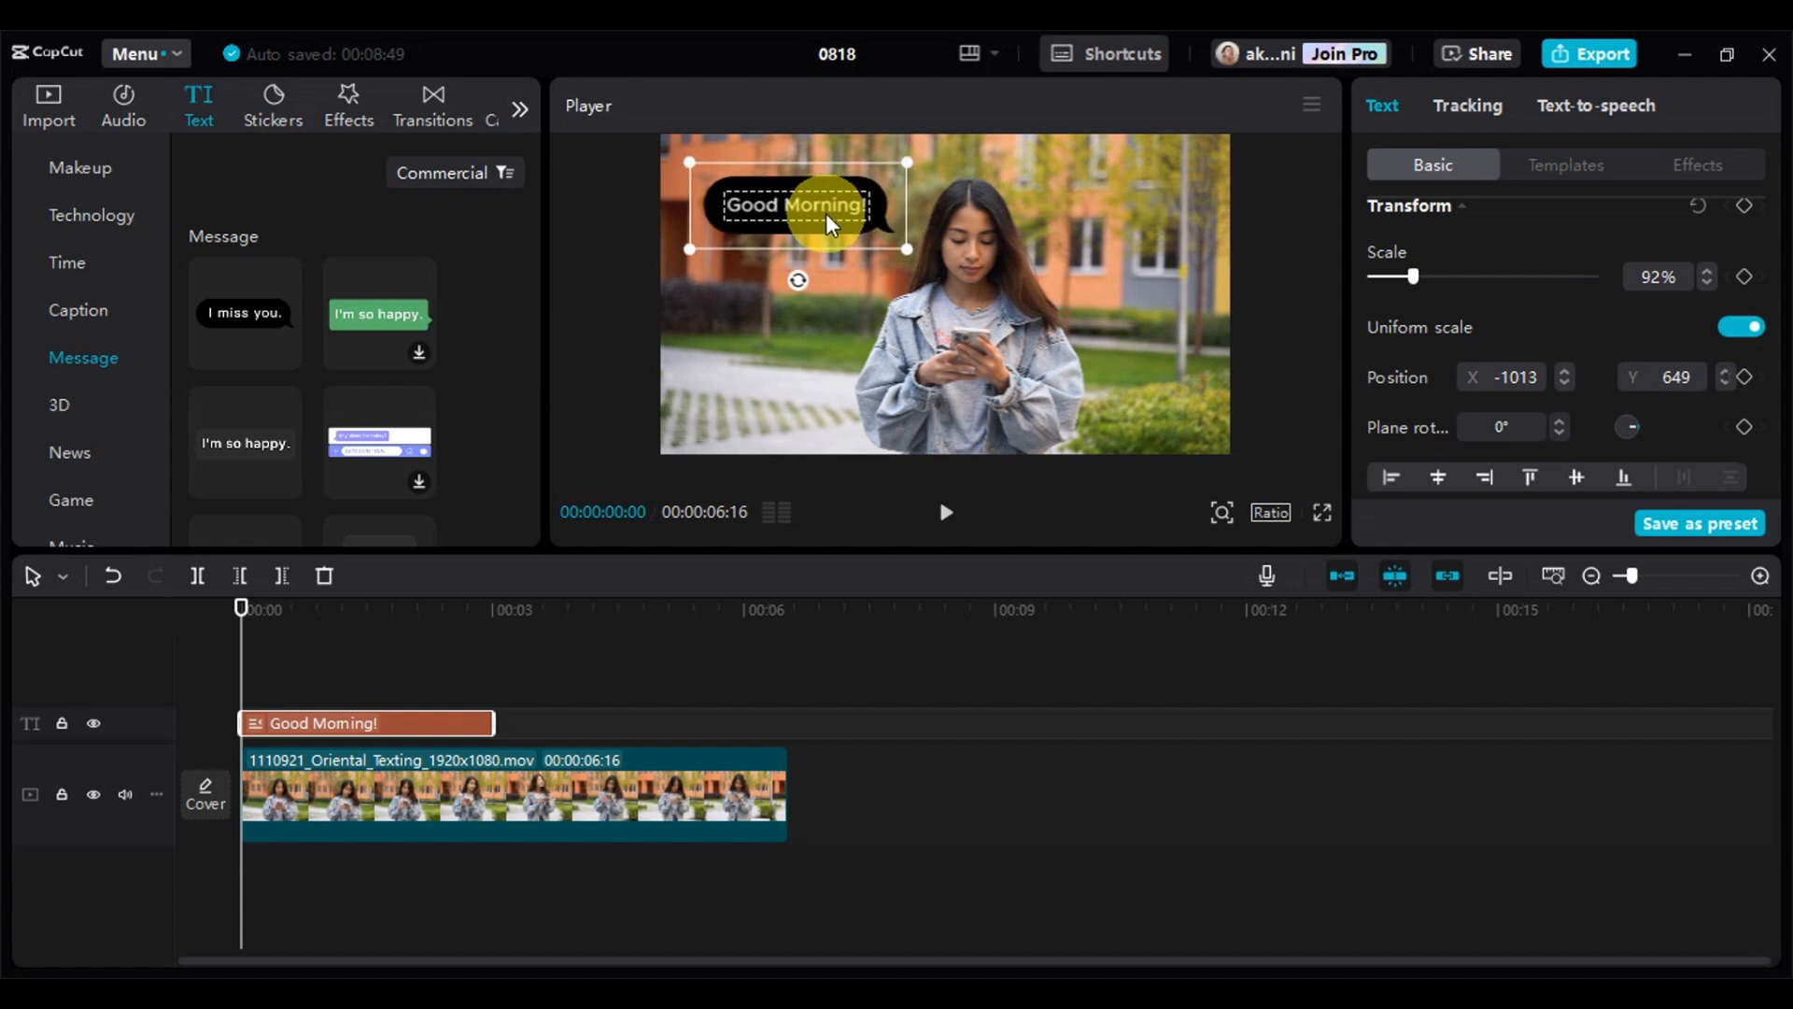
drag(493, 715, 783, 701)
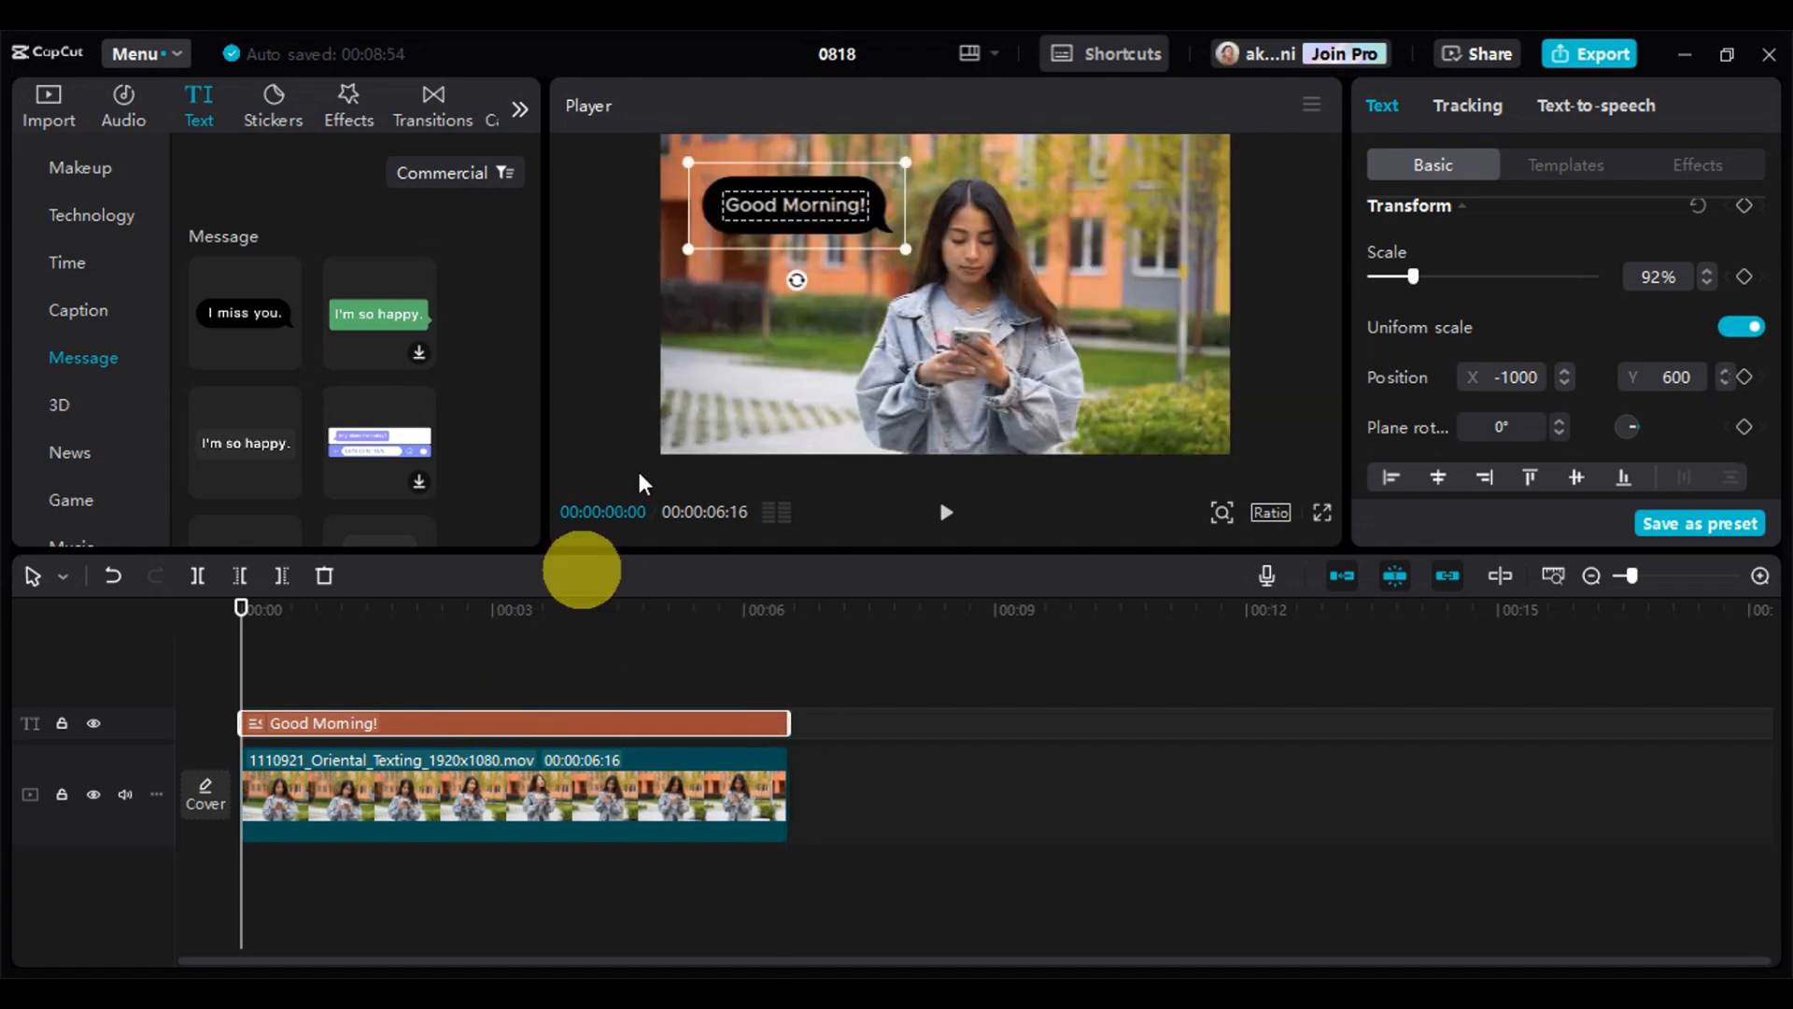
Duplicate the "Good Morning!" bubble and place the copy below the original, shrunk to about 80%, at about X -1178, Y -262
click(849, 206)
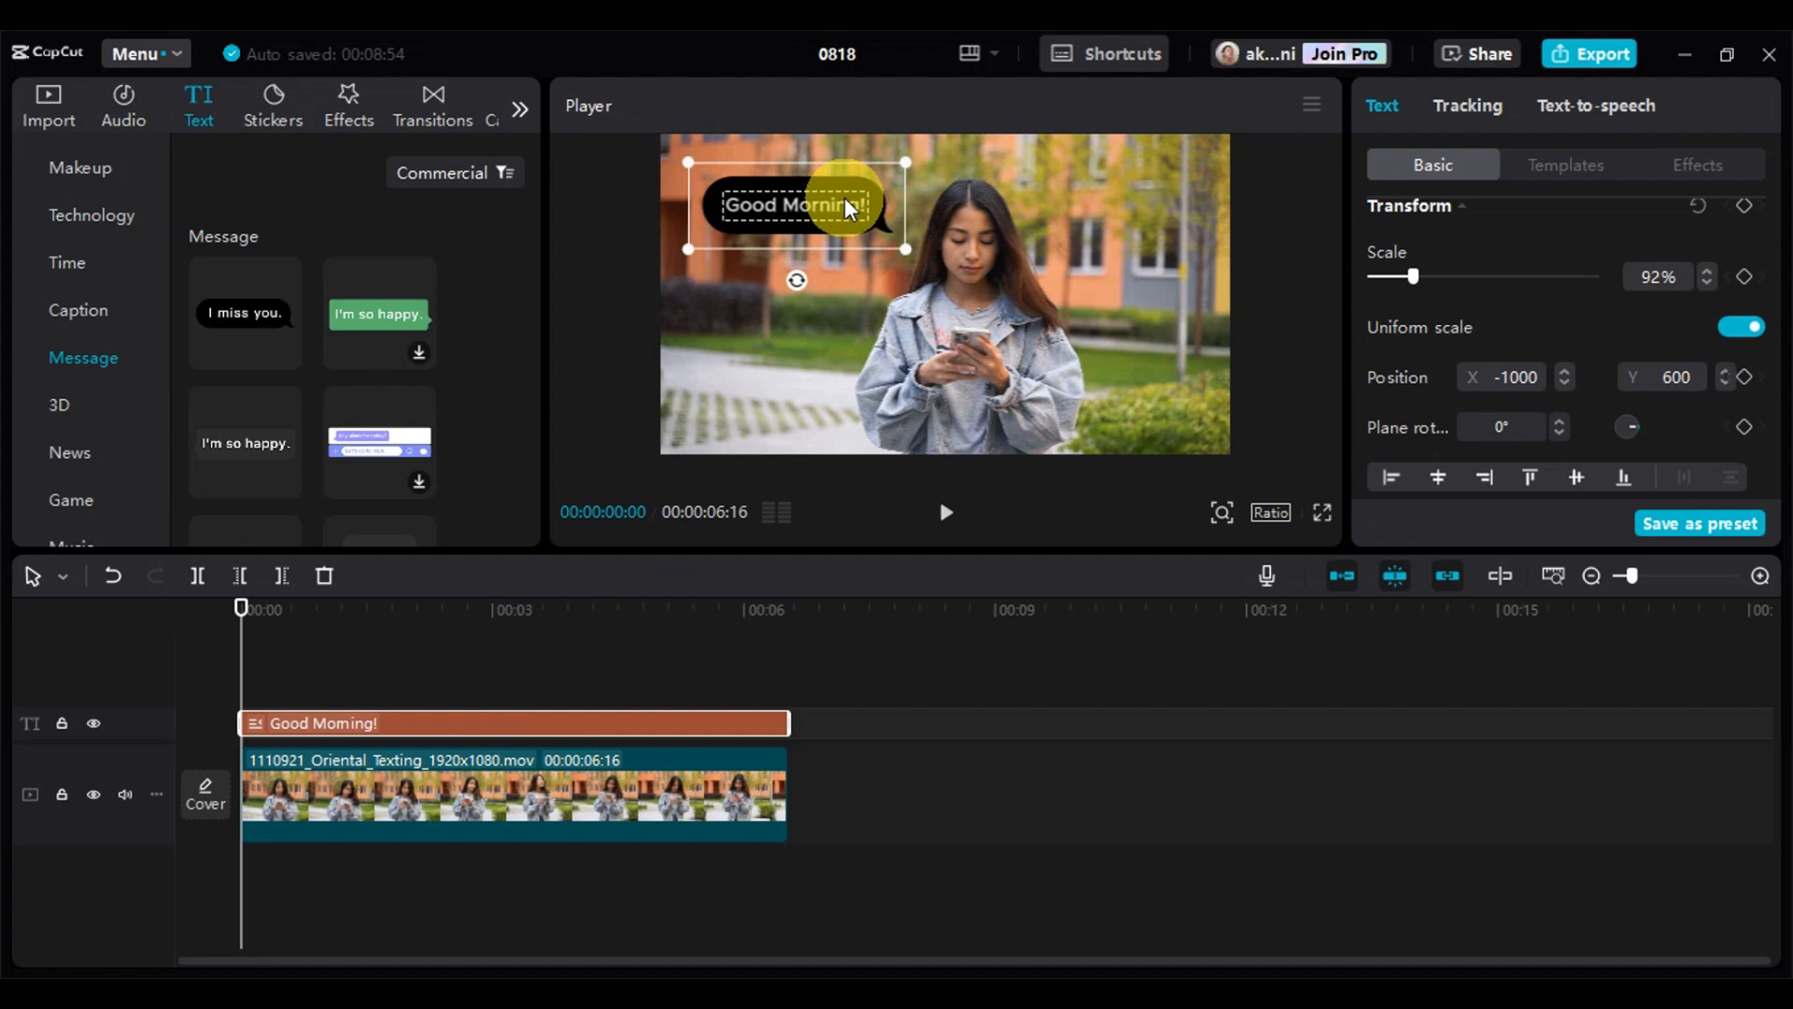
key(ctrl+c)
key(ctrl+v)
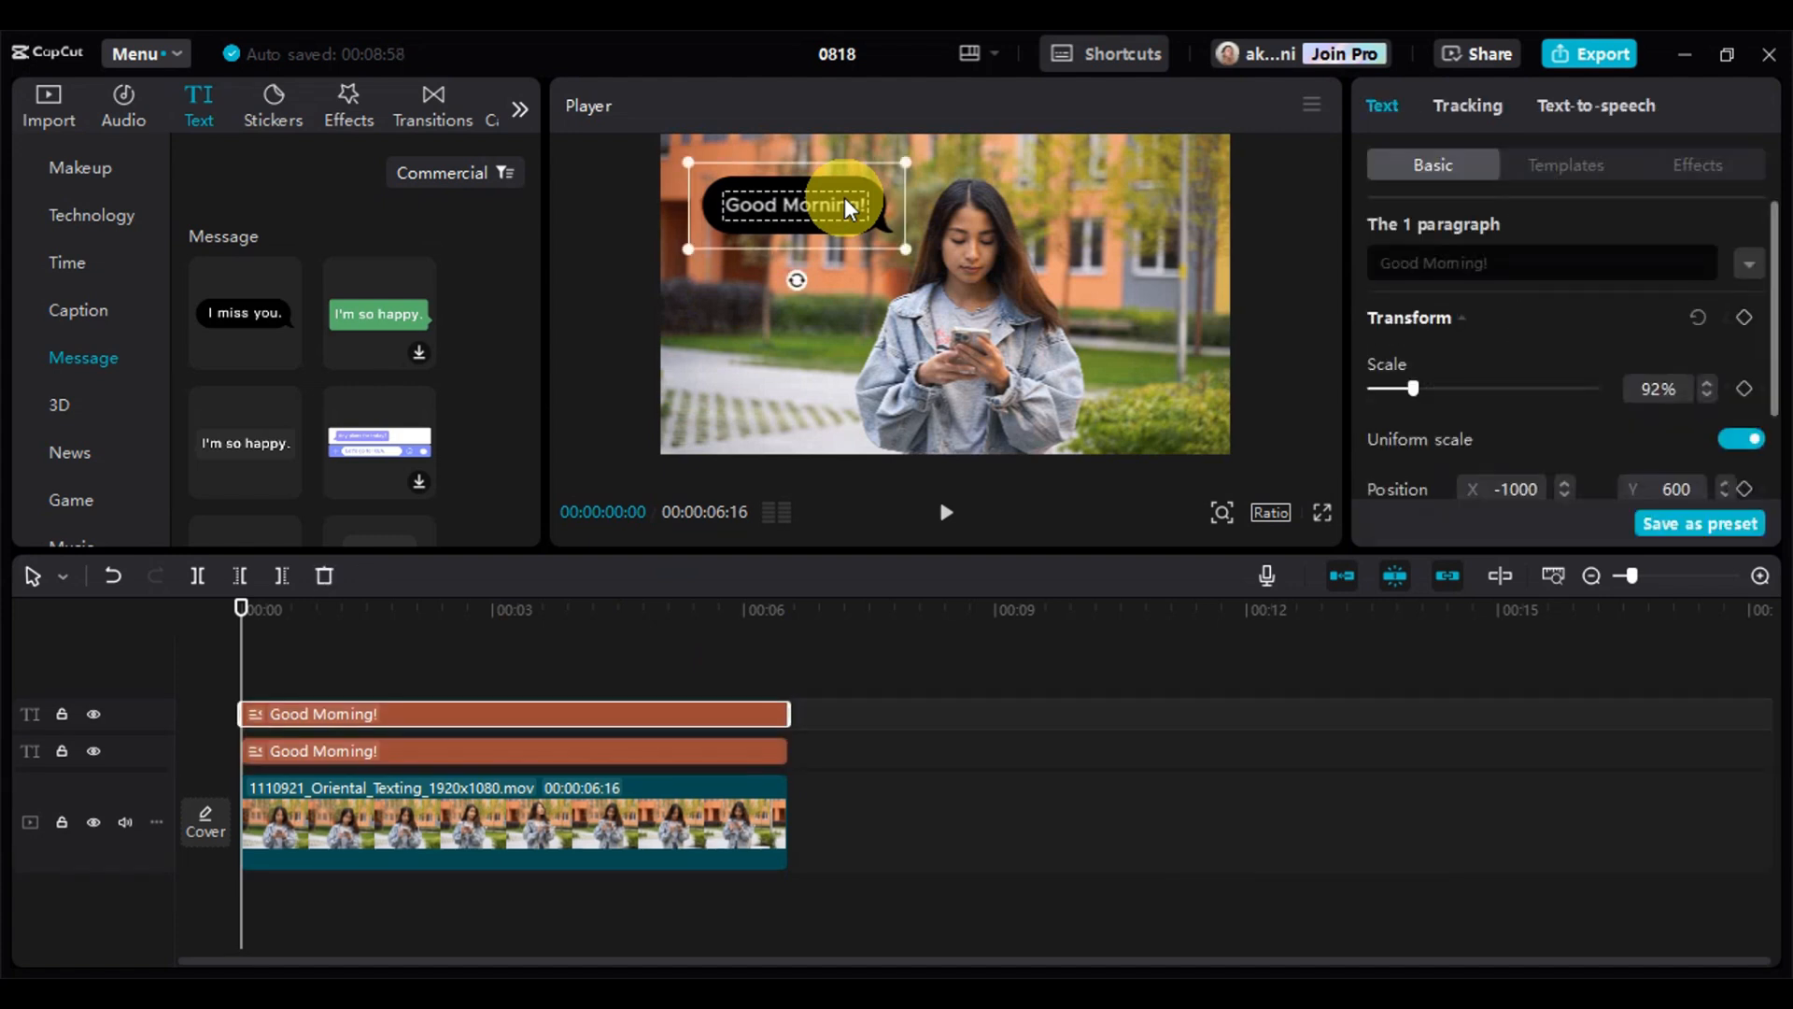
drag(841, 215, 822, 340)
Change the copied bubble's wording to "This is your friend." and enlarge it to about 97% at about X -965, Y -342
click(1532, 264)
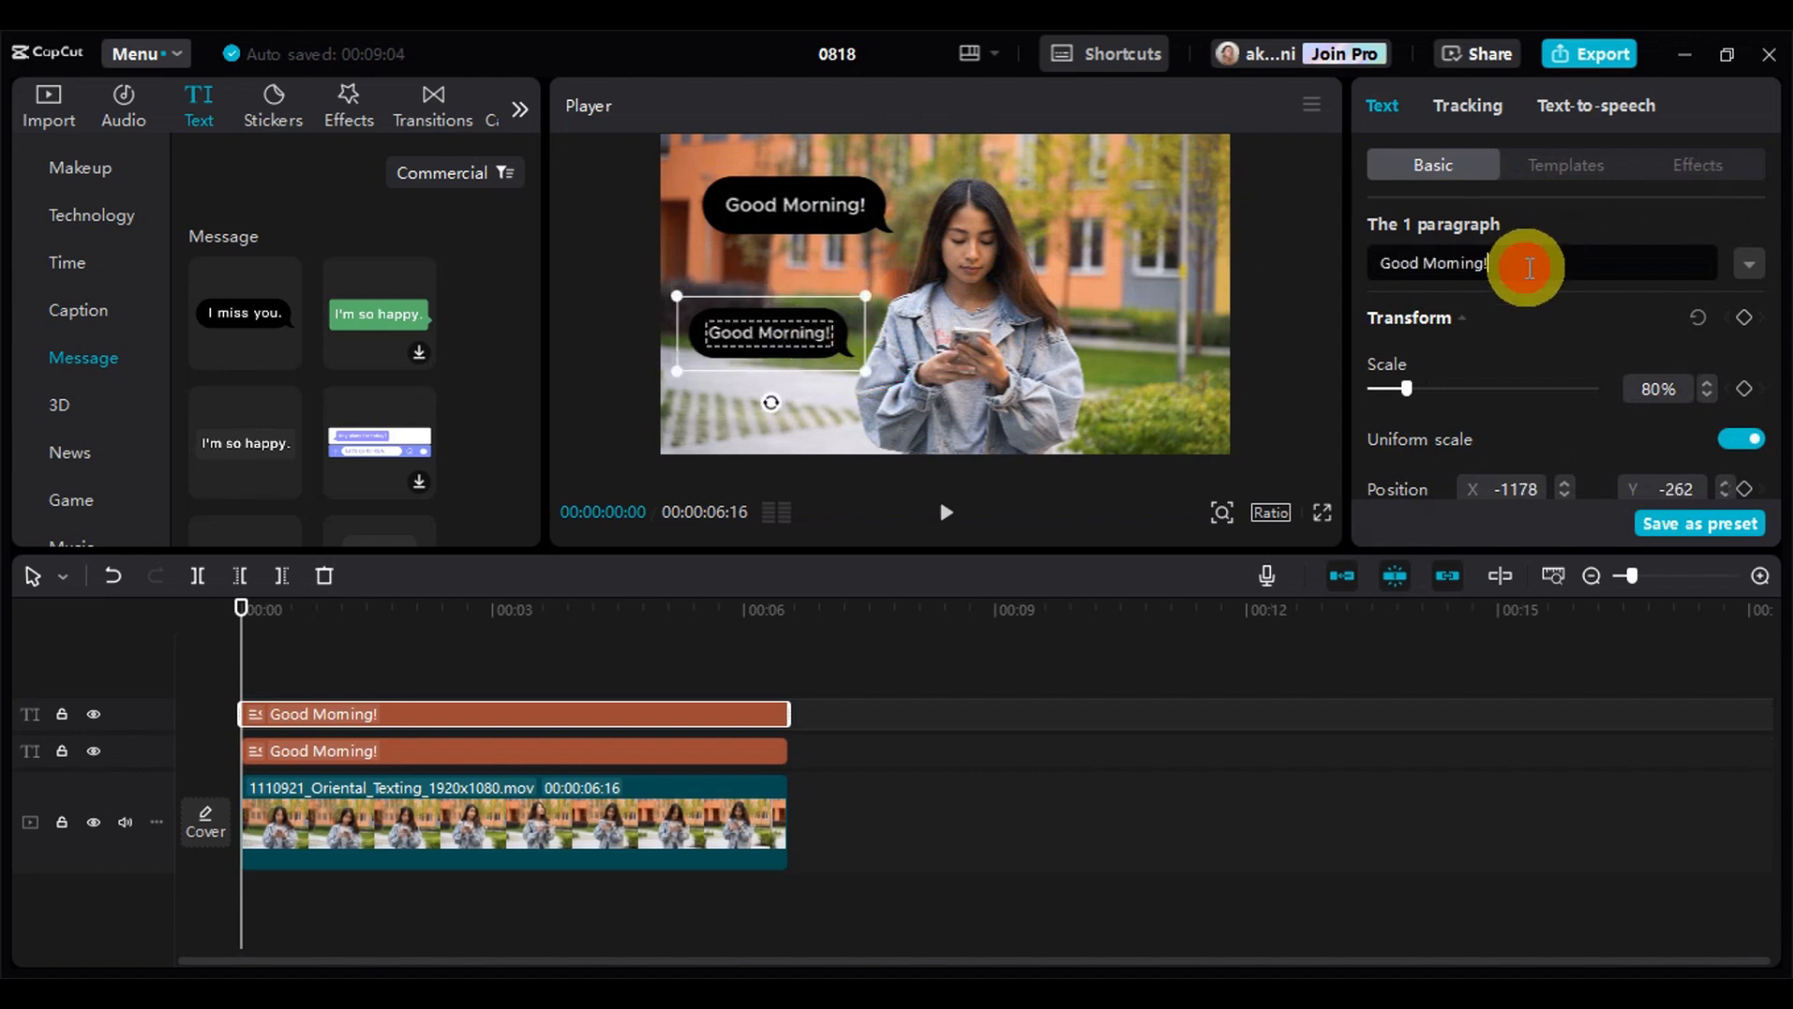
key(ctrl+a)
key(BackSpace)
text(you)
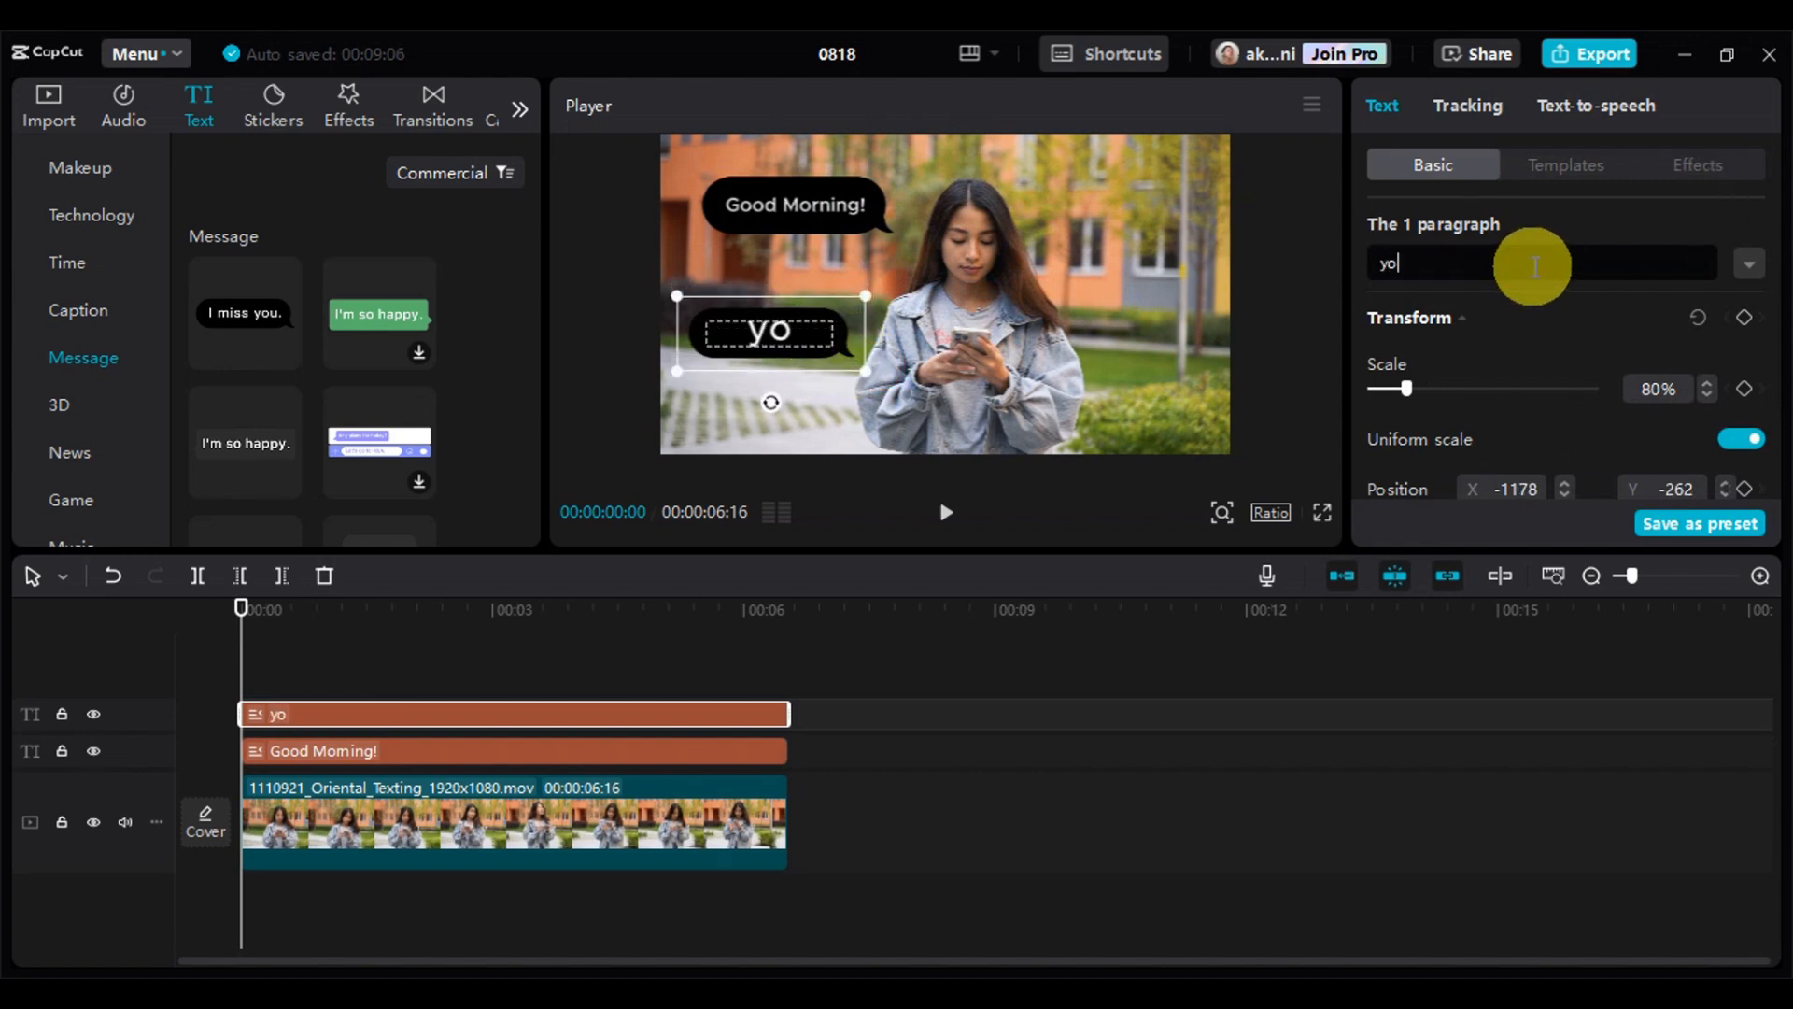
key(BackSpace)
key(BackSpace)
text(Thsi==)
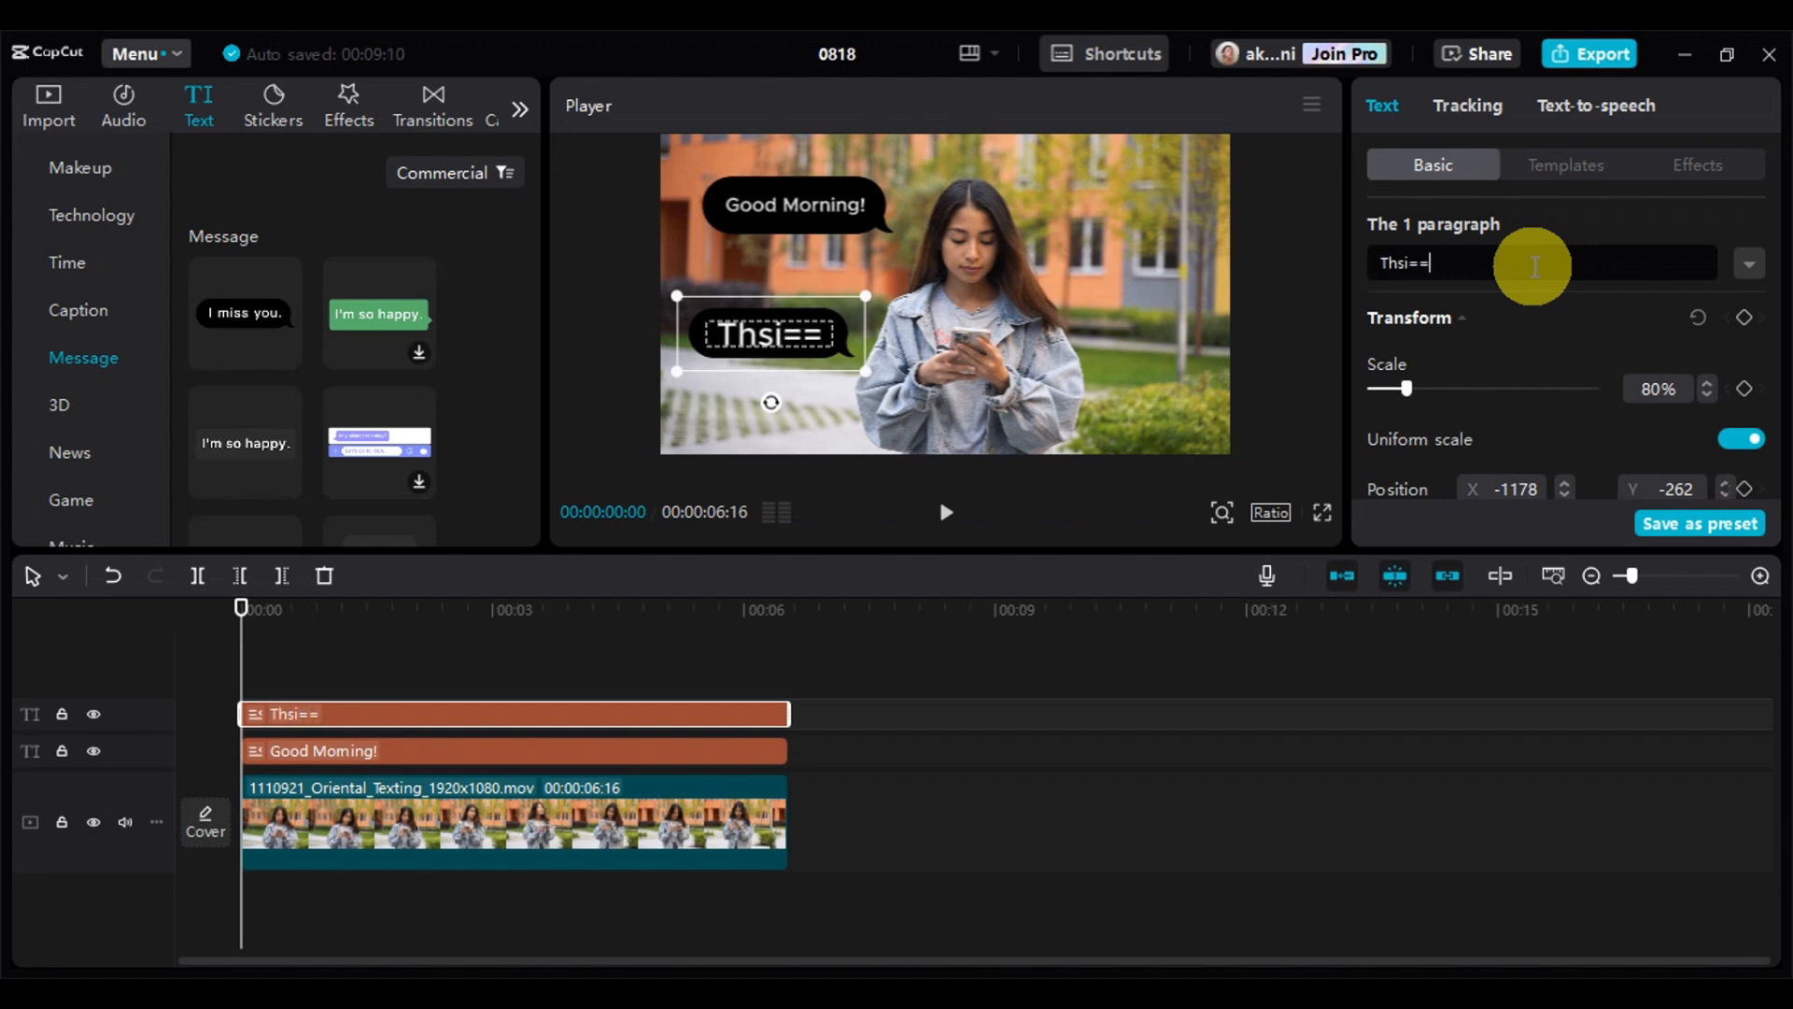
key(BackSpace)
key(BackSpace)
text(is i)
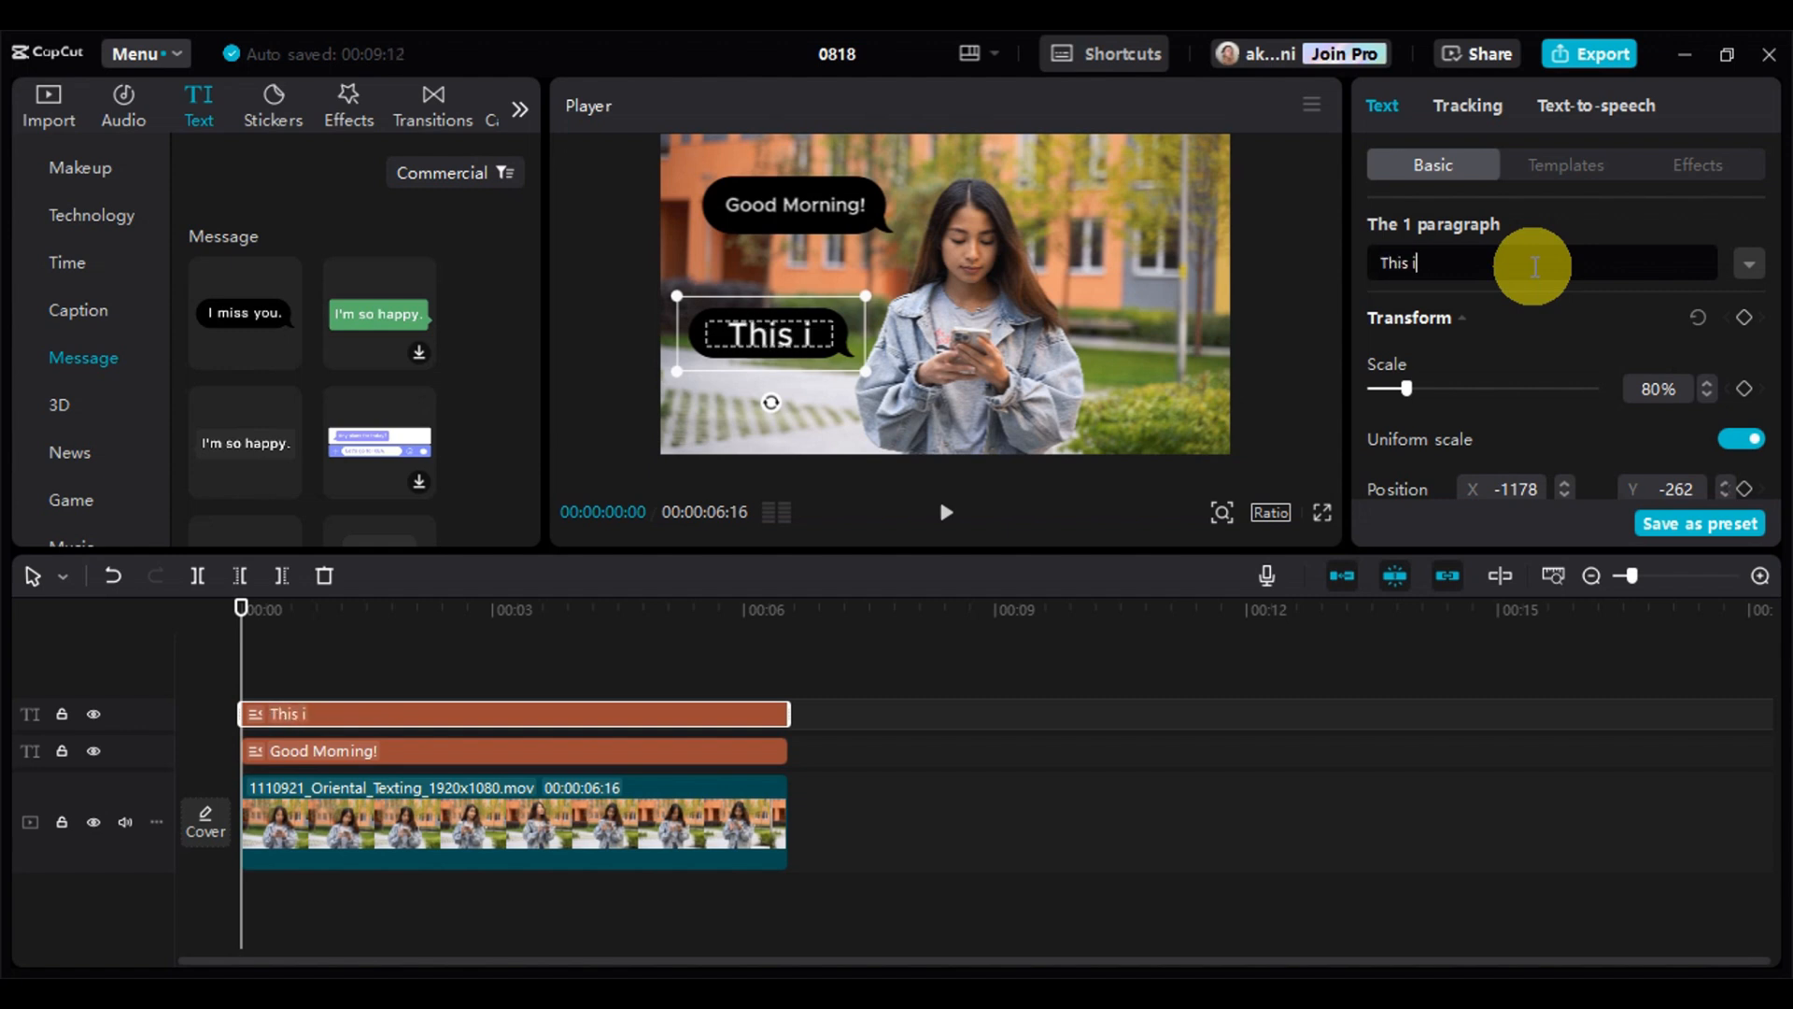
text(s your f)
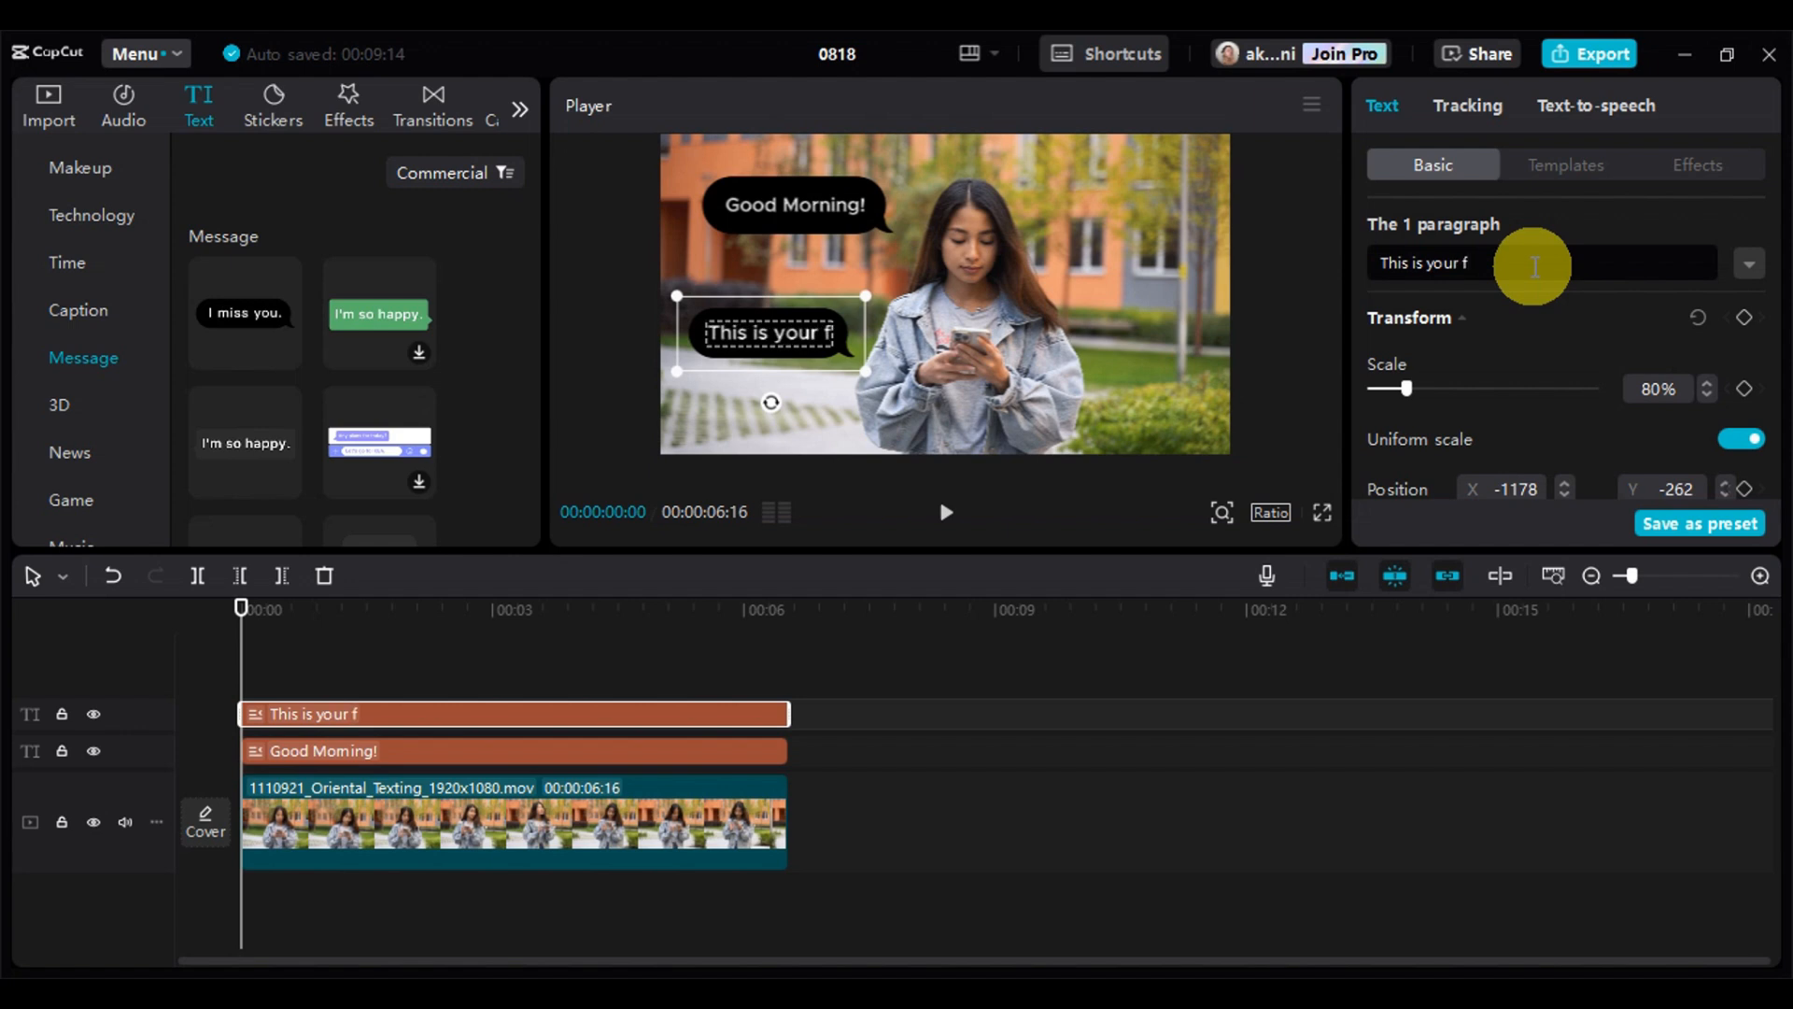
text(riens)
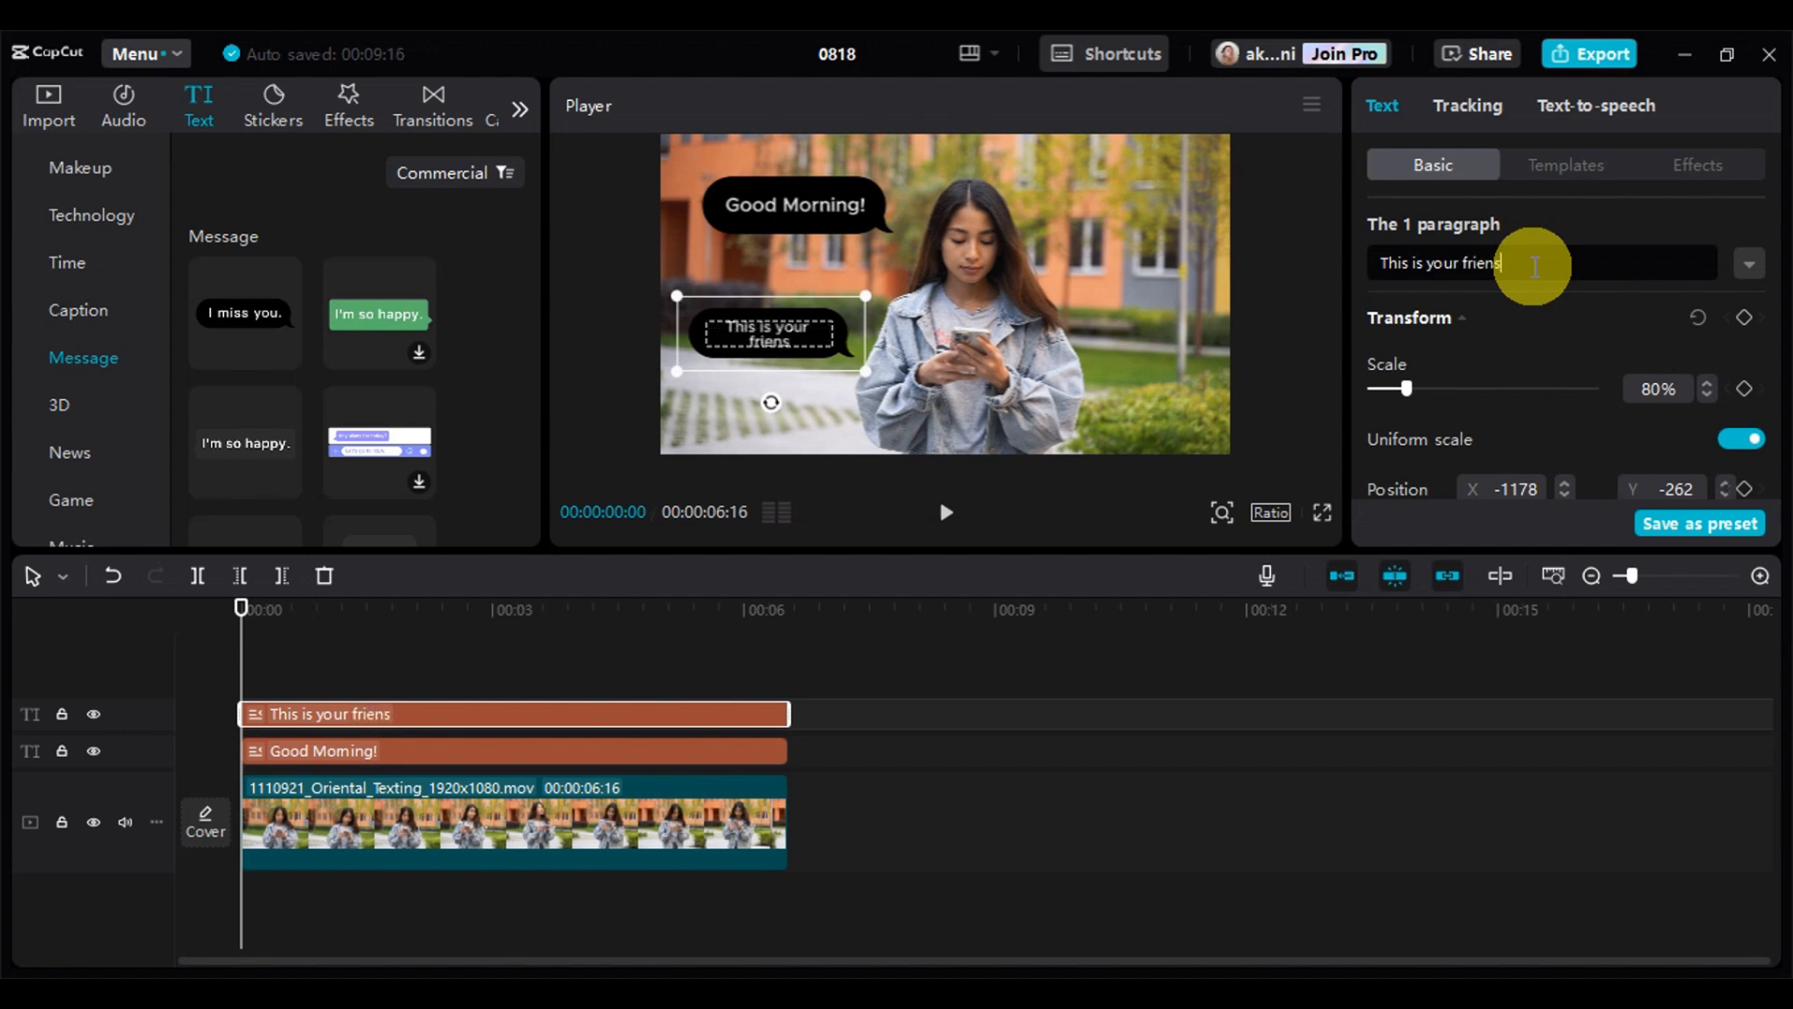
key(BackSpace)
text(d>)
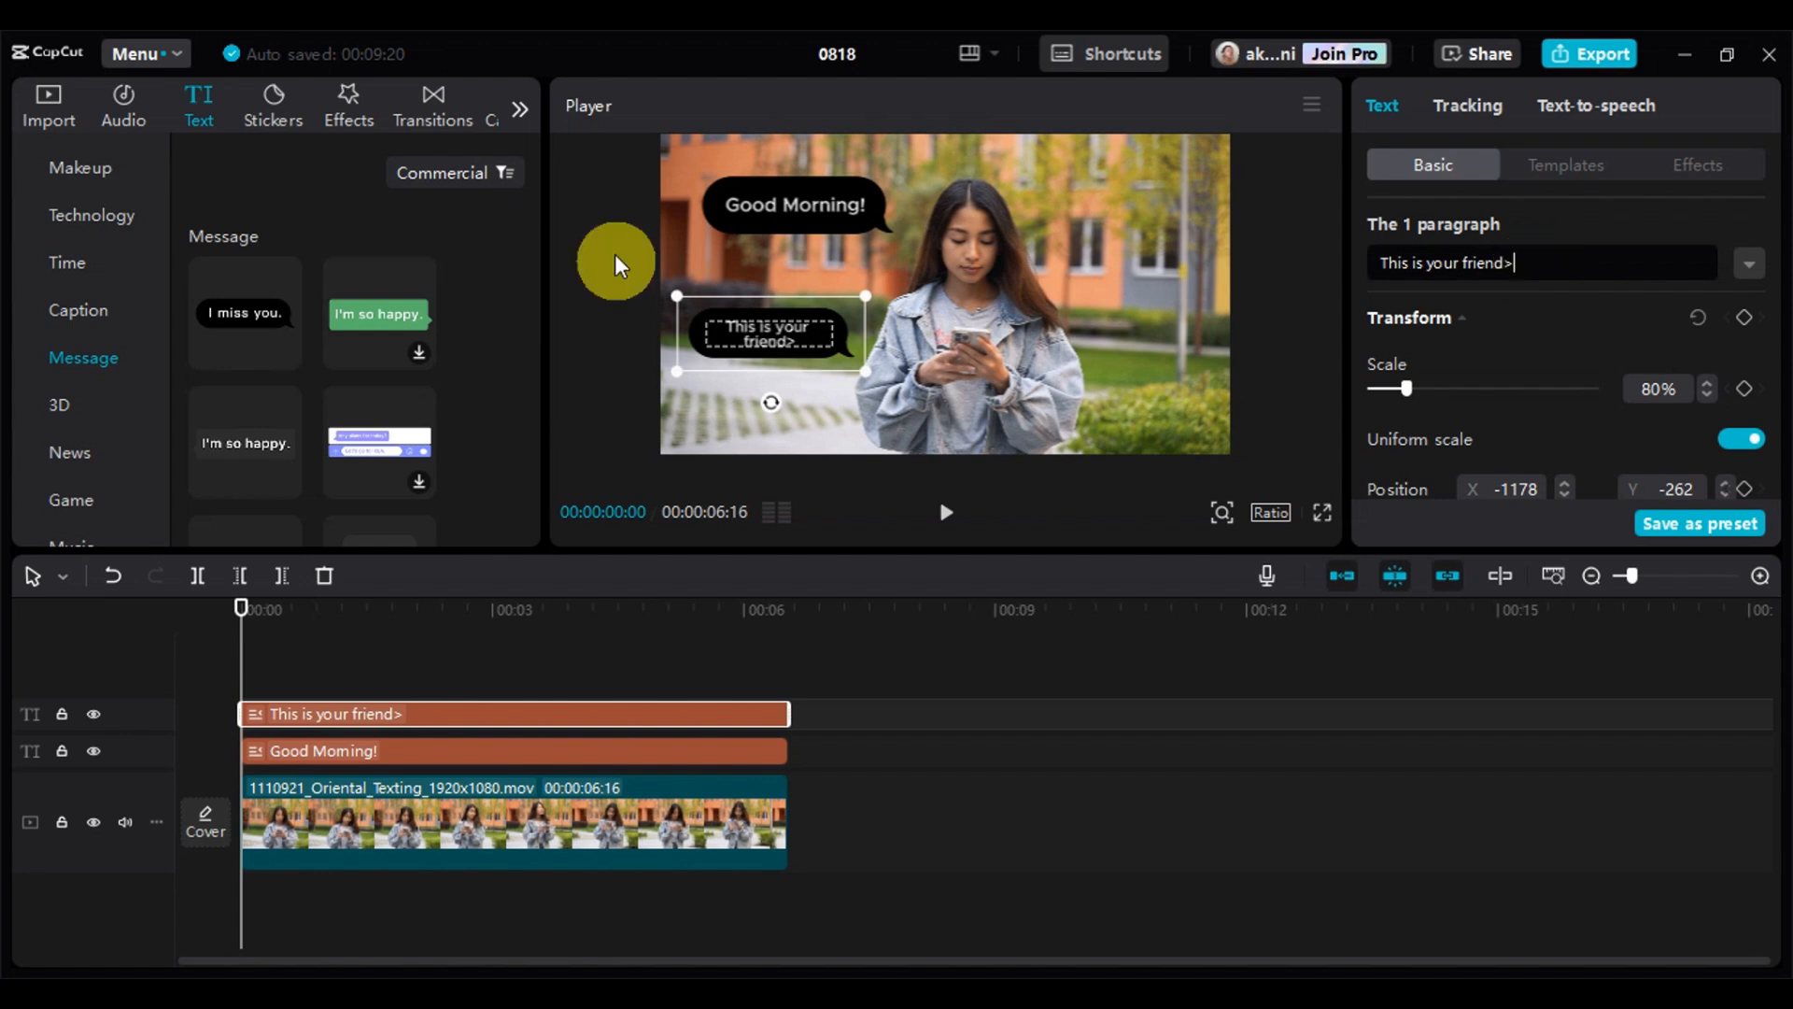
key(BackSpace)
text(.)
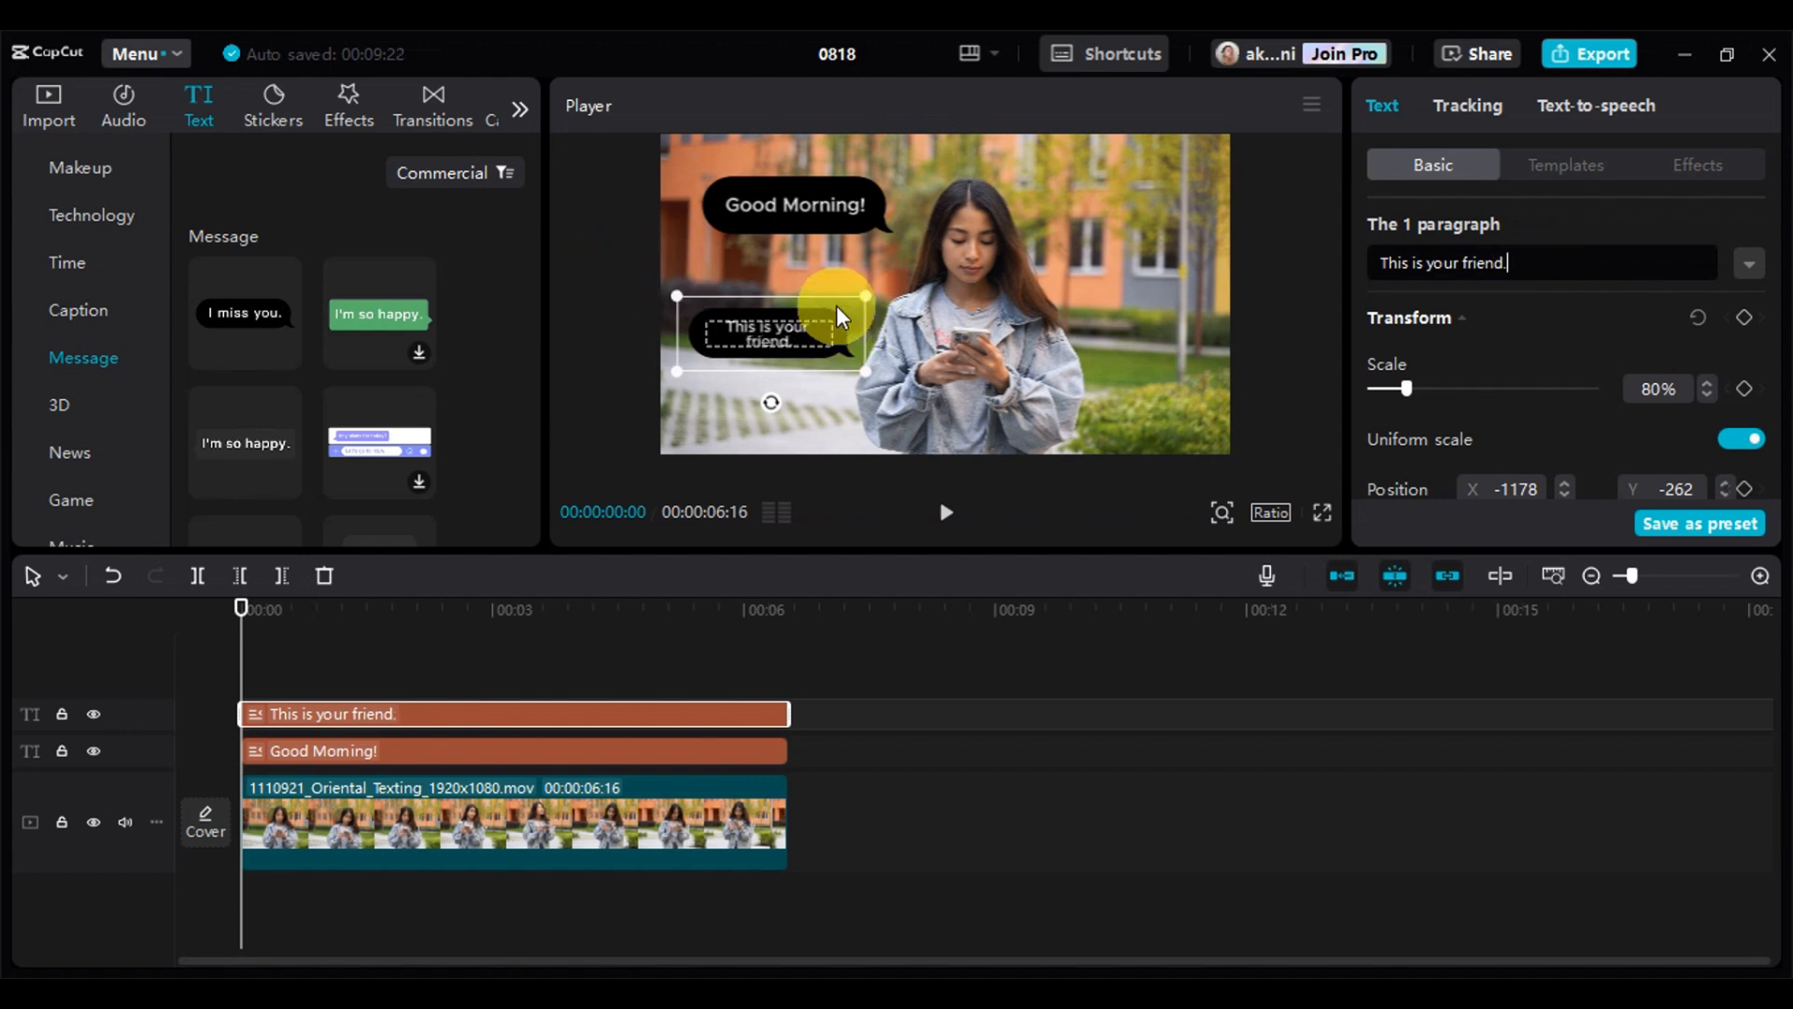
drag(864, 370, 905, 392)
click(1197, 300)
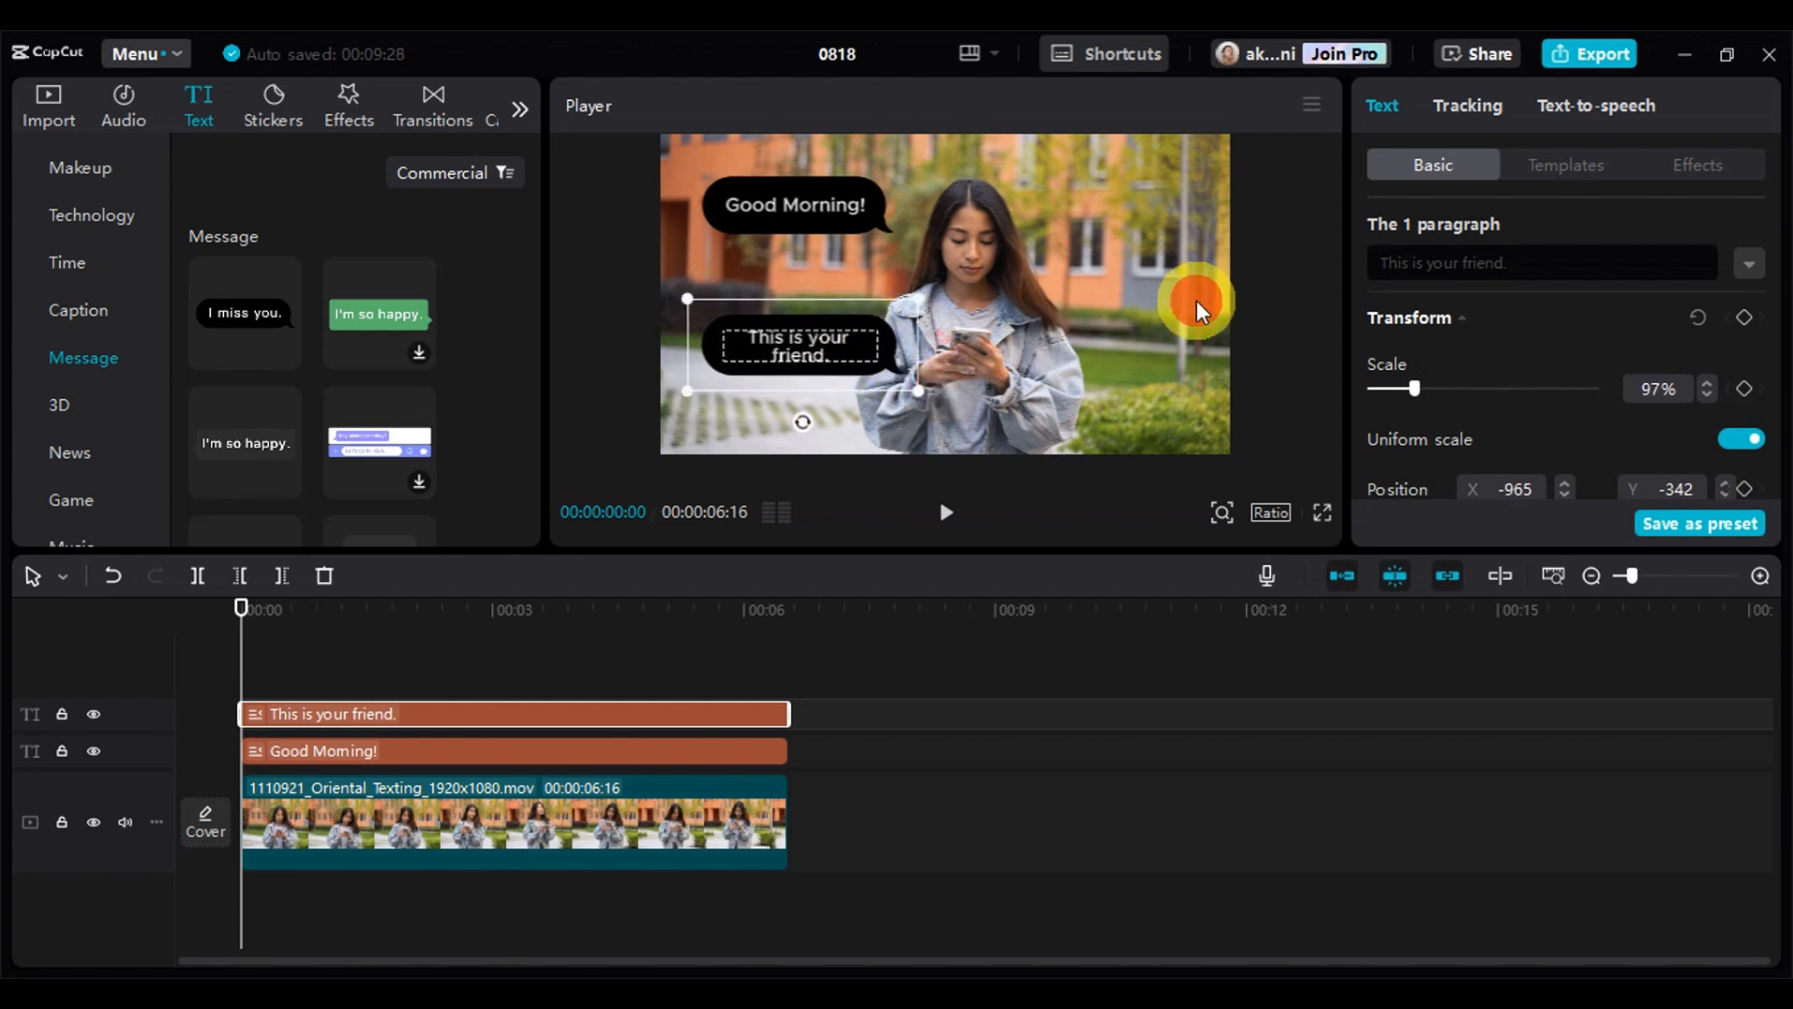
Browse the message text templates and add the dark gray "I'm so happy." bubble to the timeline
scroll(287, 329, down, 3)
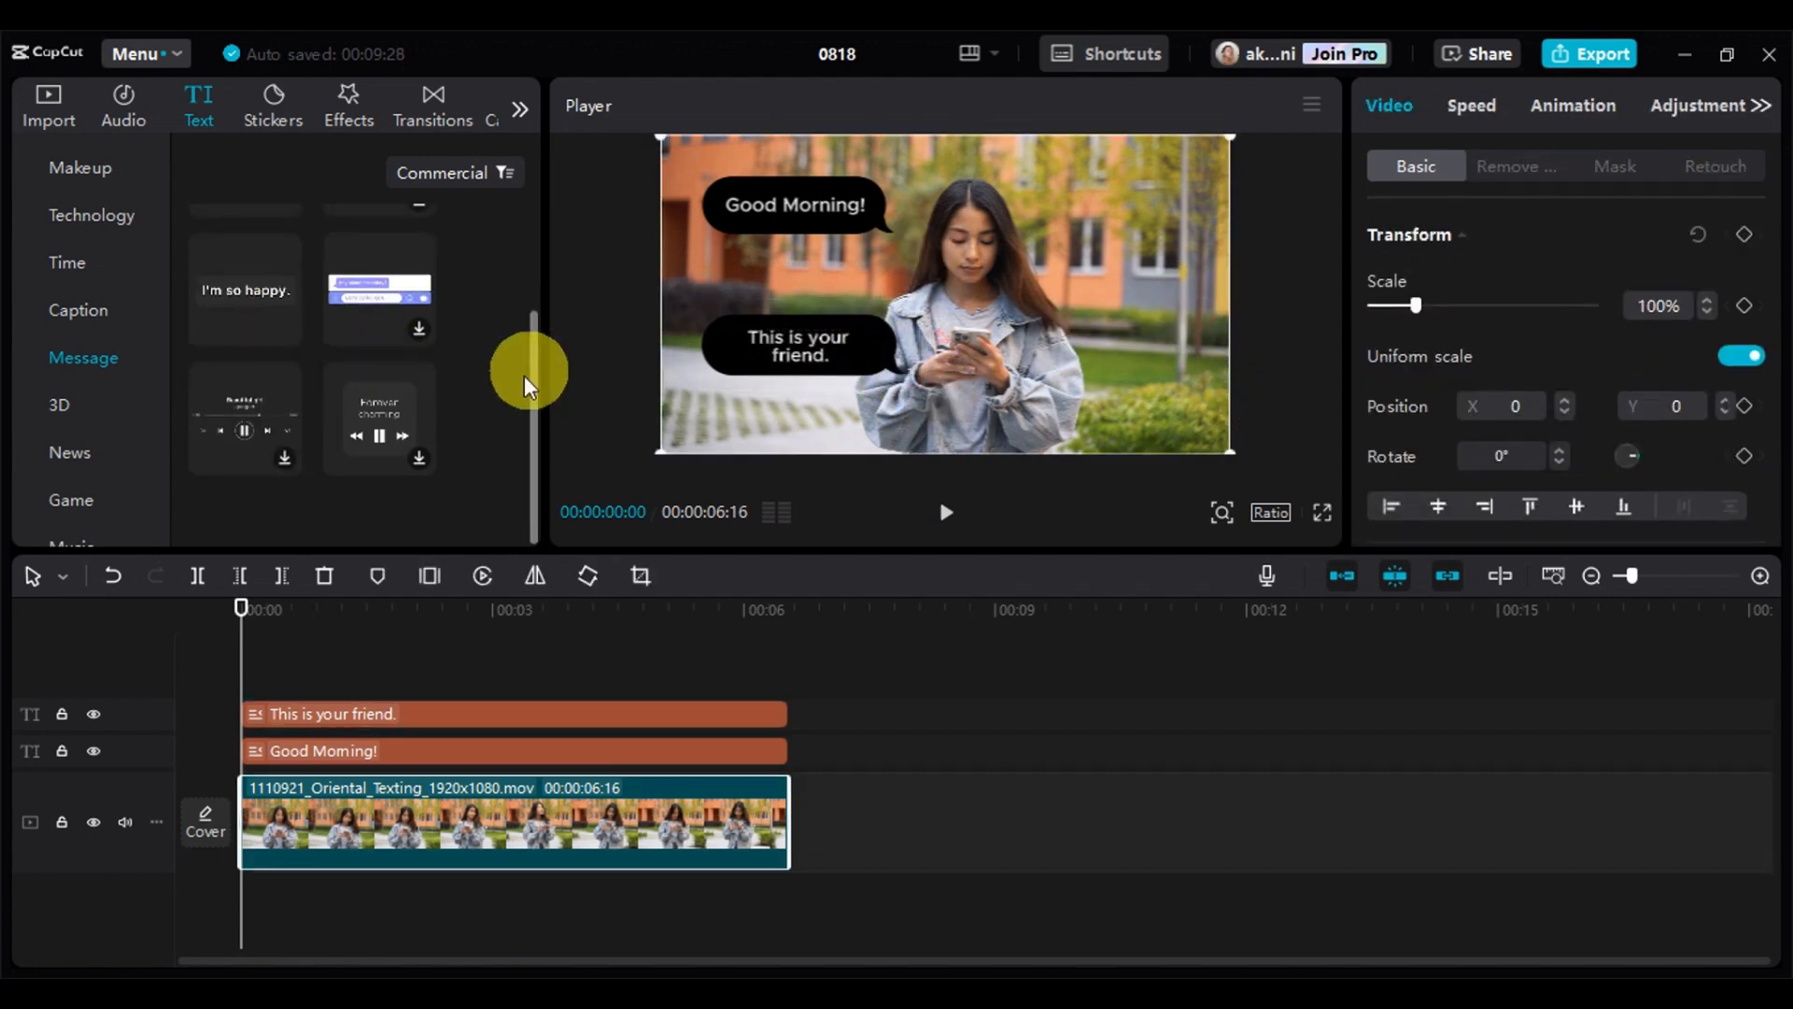
scroll(374, 417, up, 2)
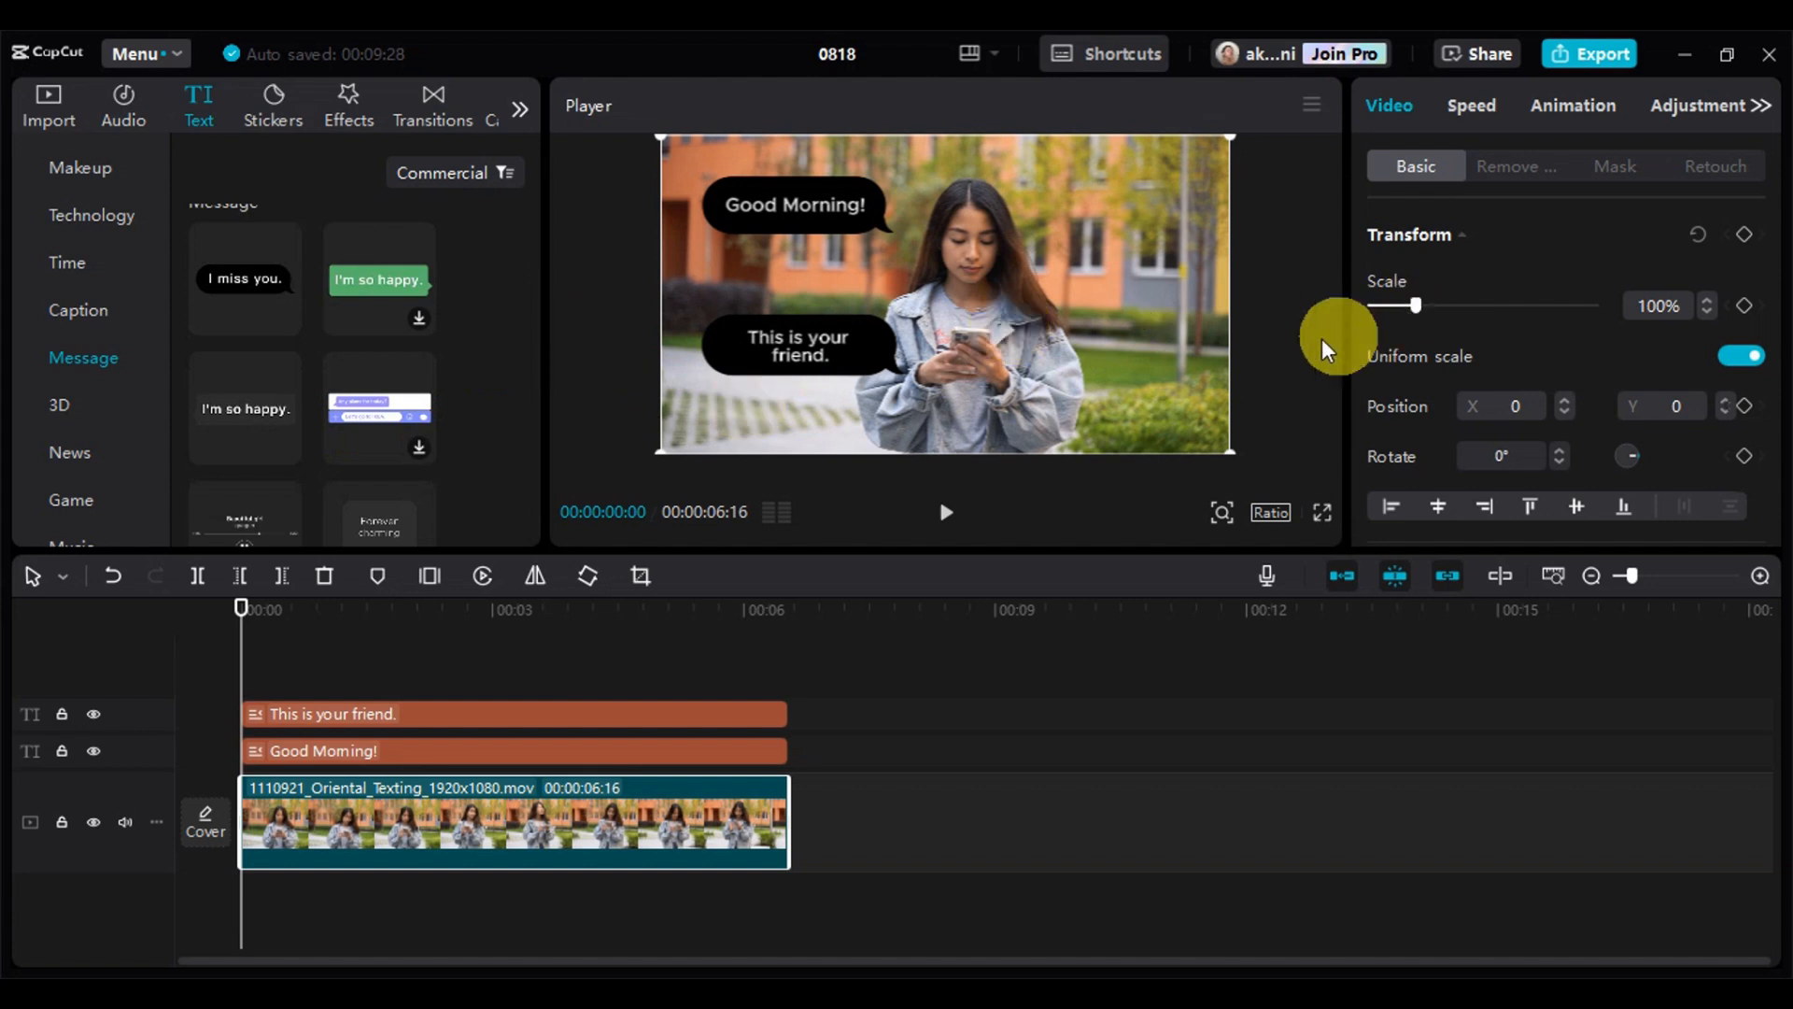
click(825, 208)
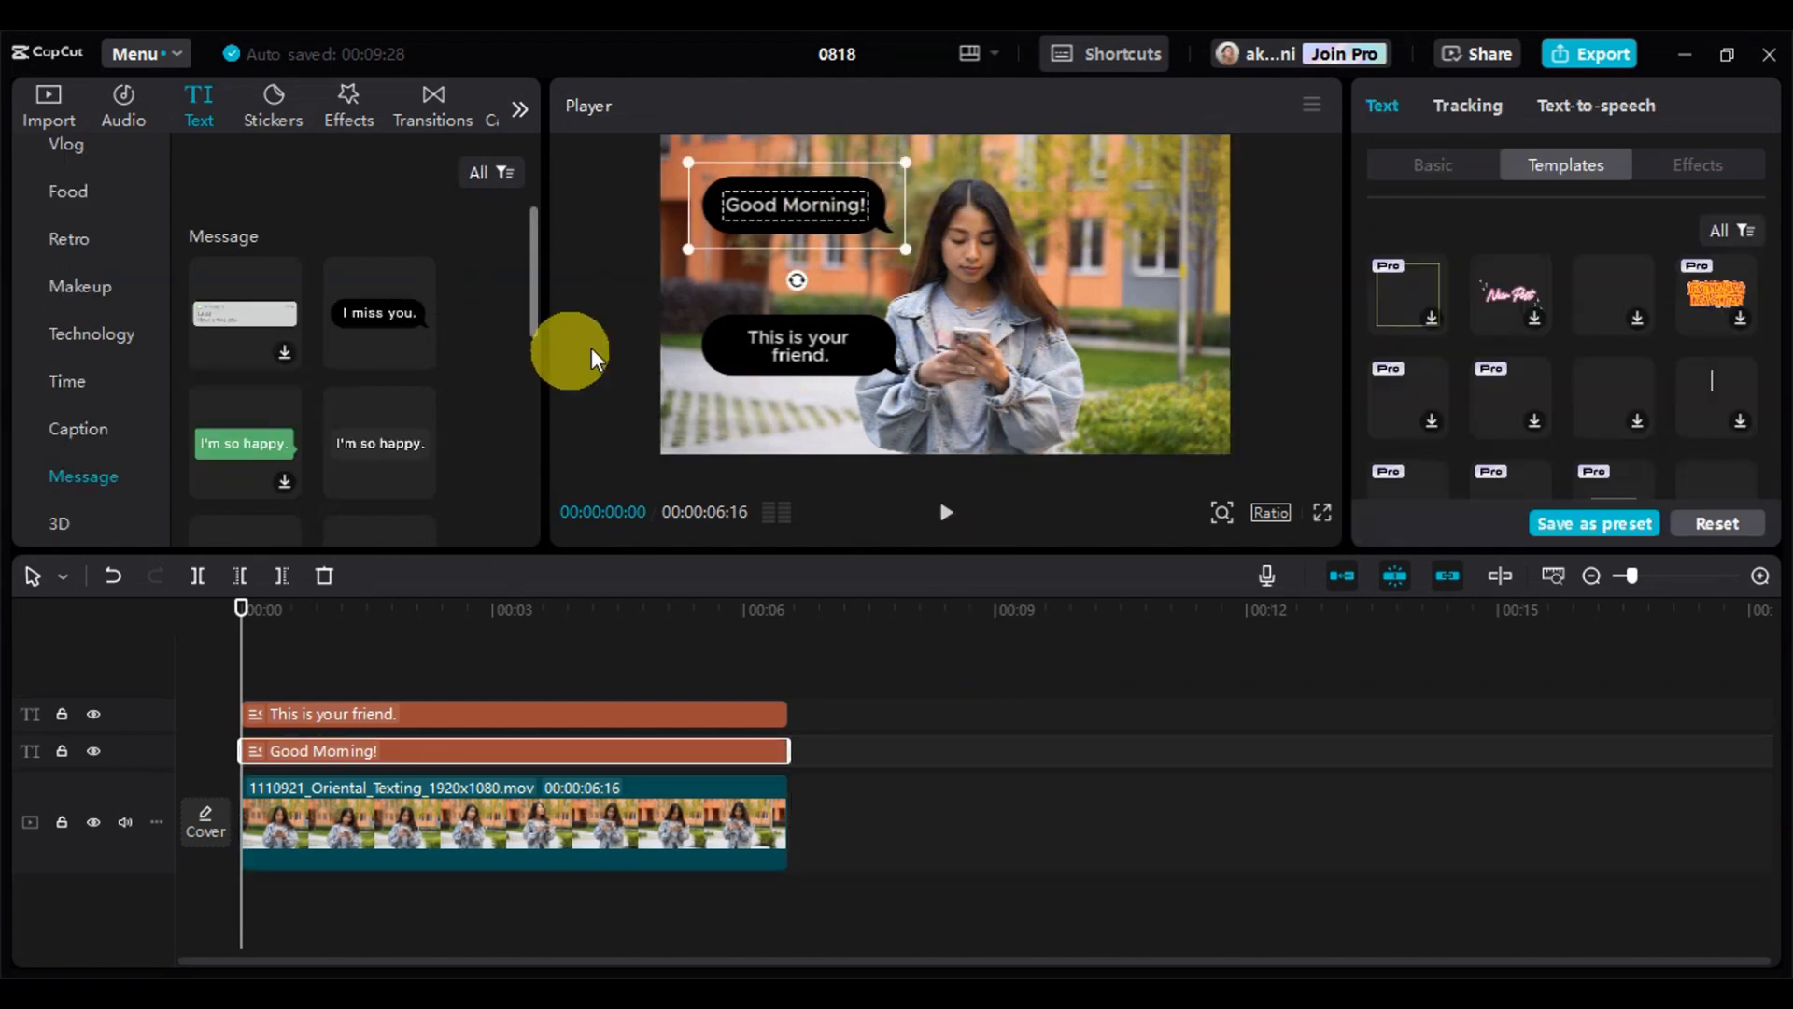
scroll(482, 344, down, 1)
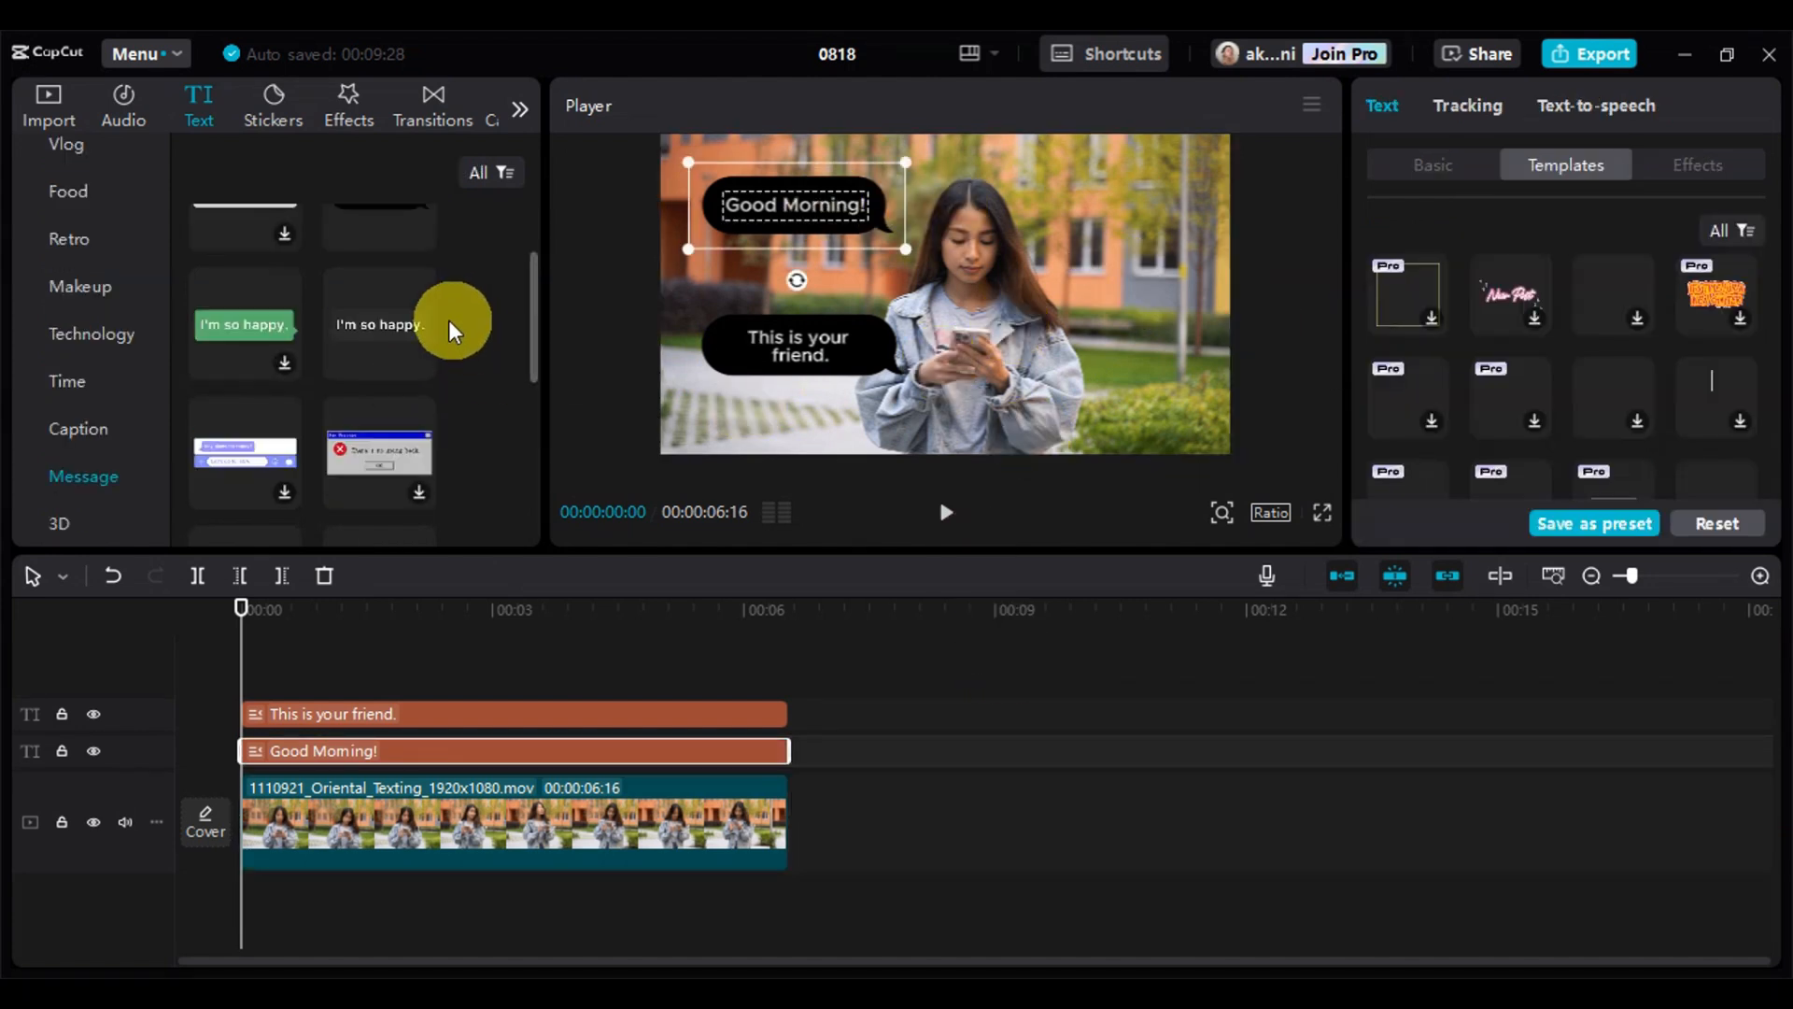
scroll(424, 424, up, 1)
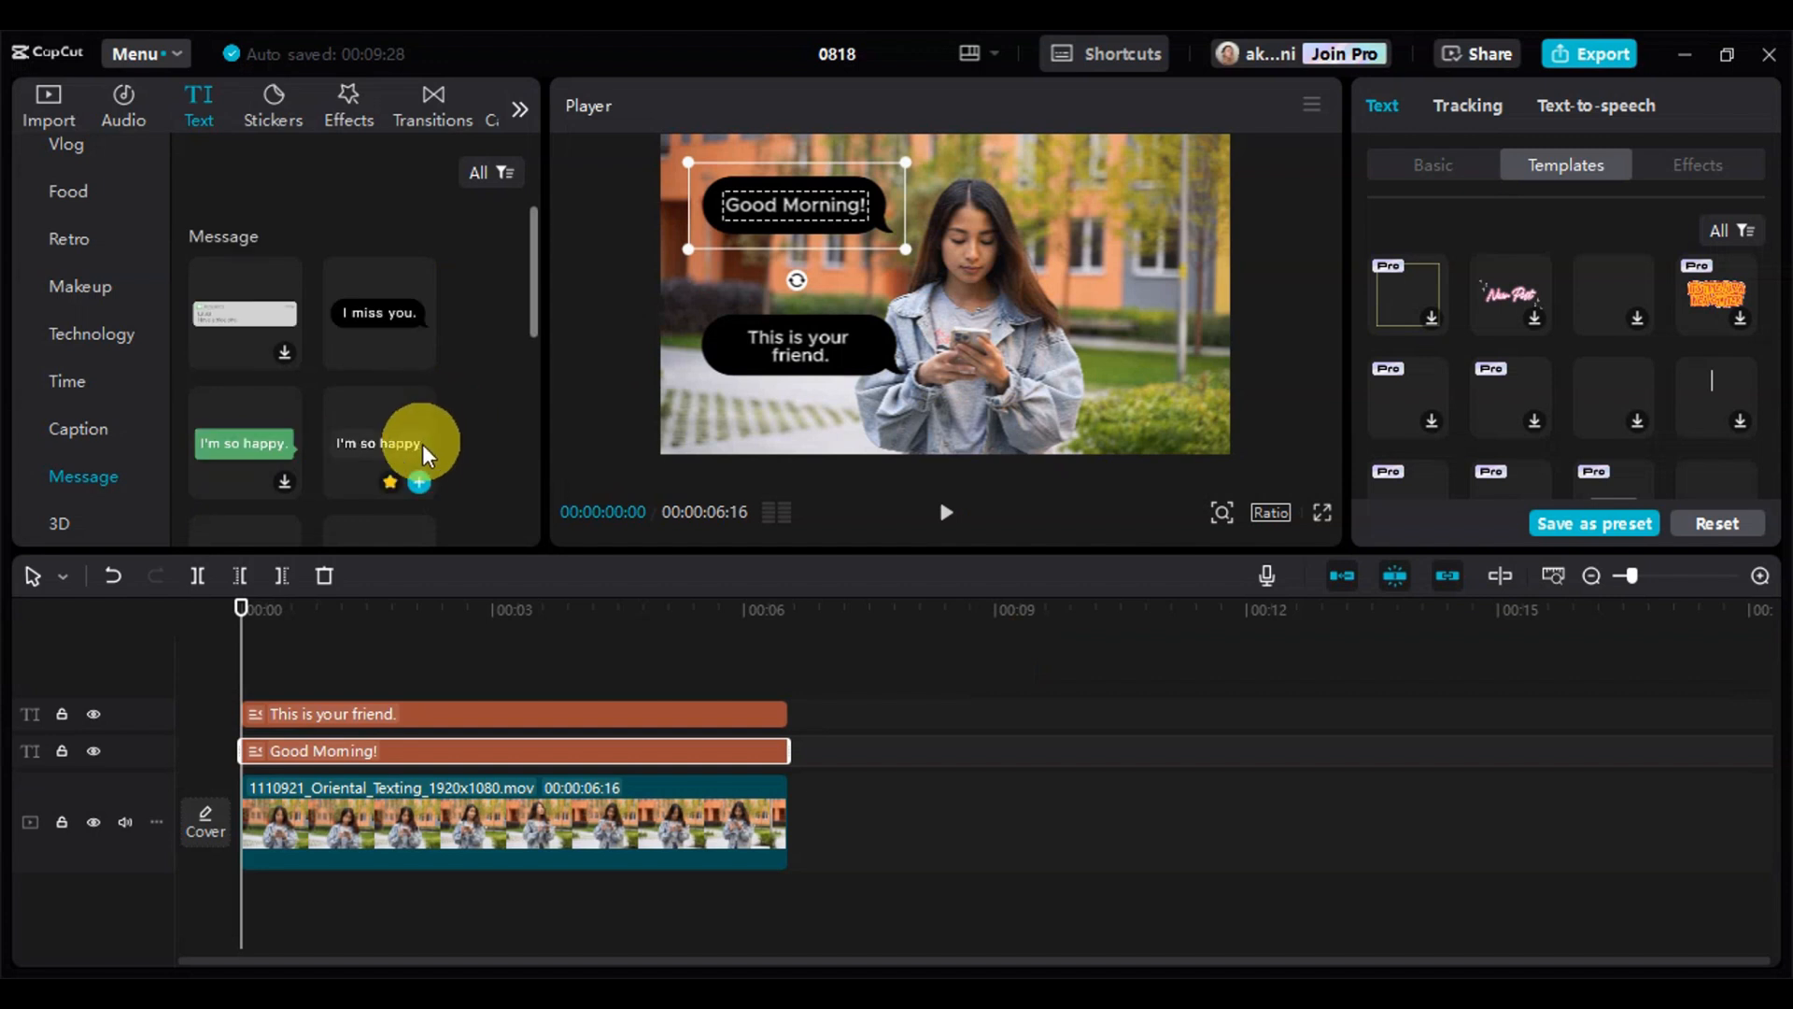
click(421, 480)
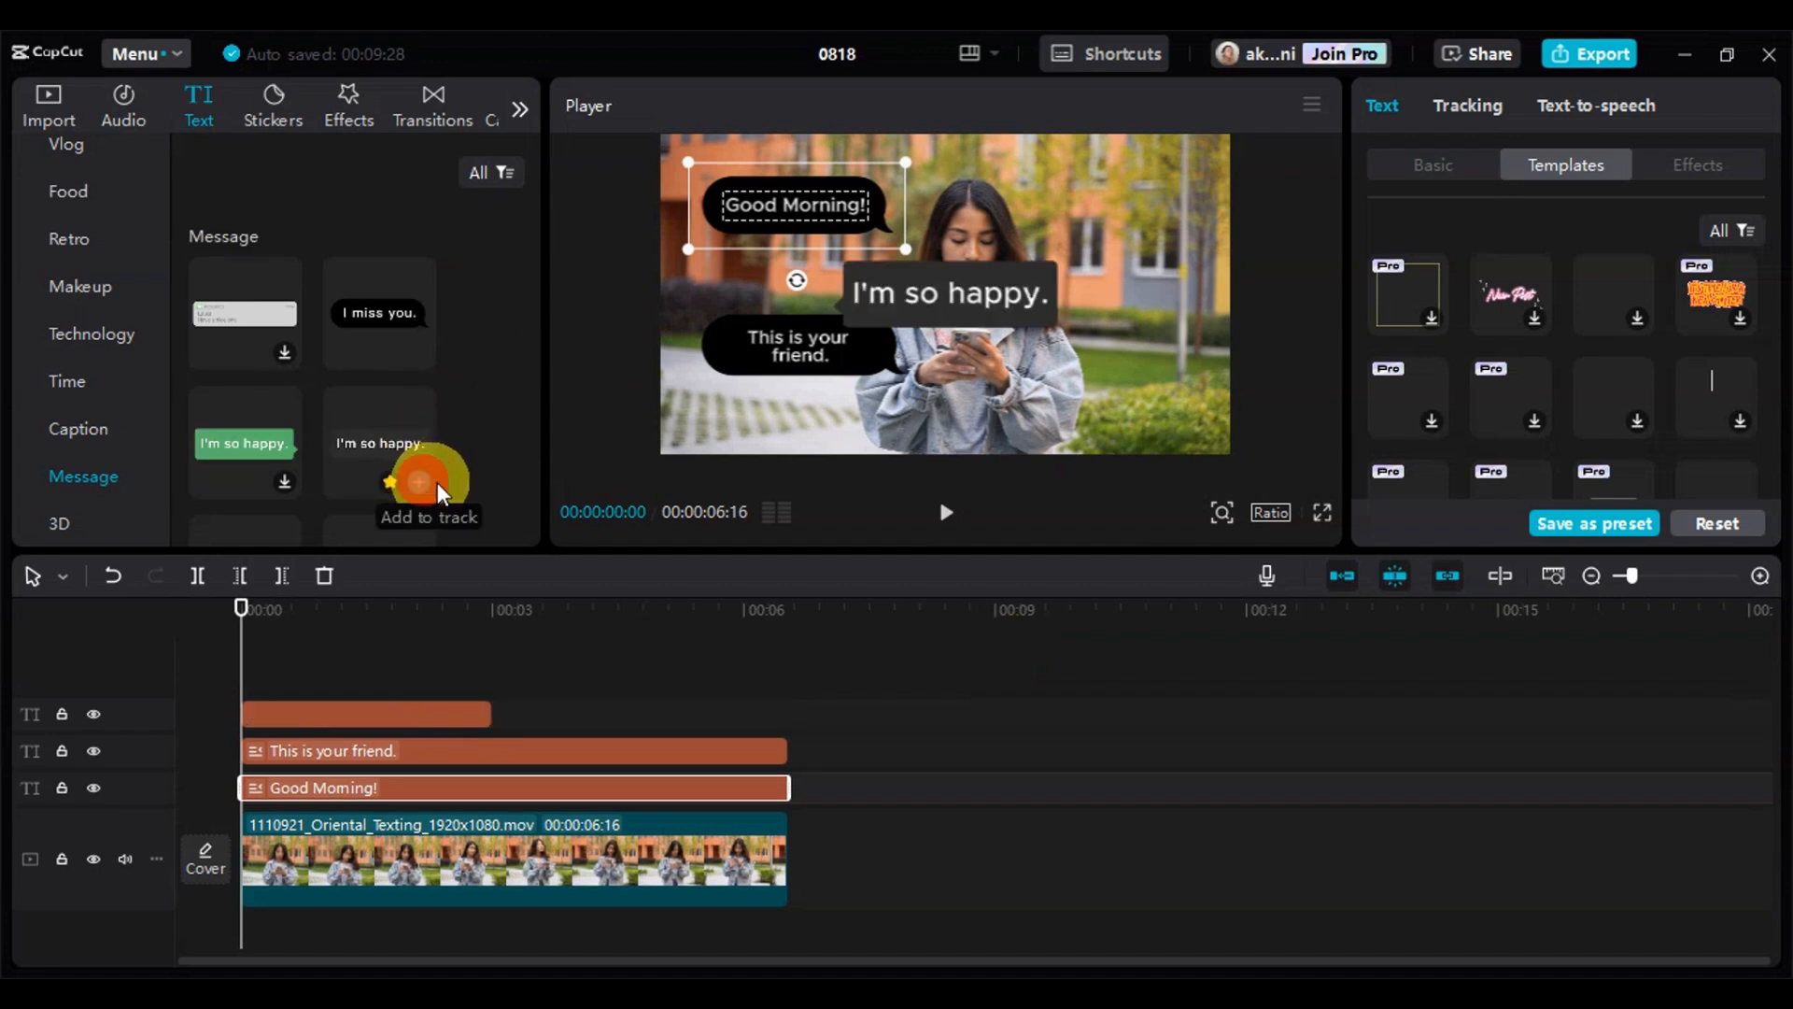
Move the dark gray bubble to the woman's other side at about X 1209, Y 173, and shrink it to about 72%
drag(962, 293, 1123, 216)
click(1453, 170)
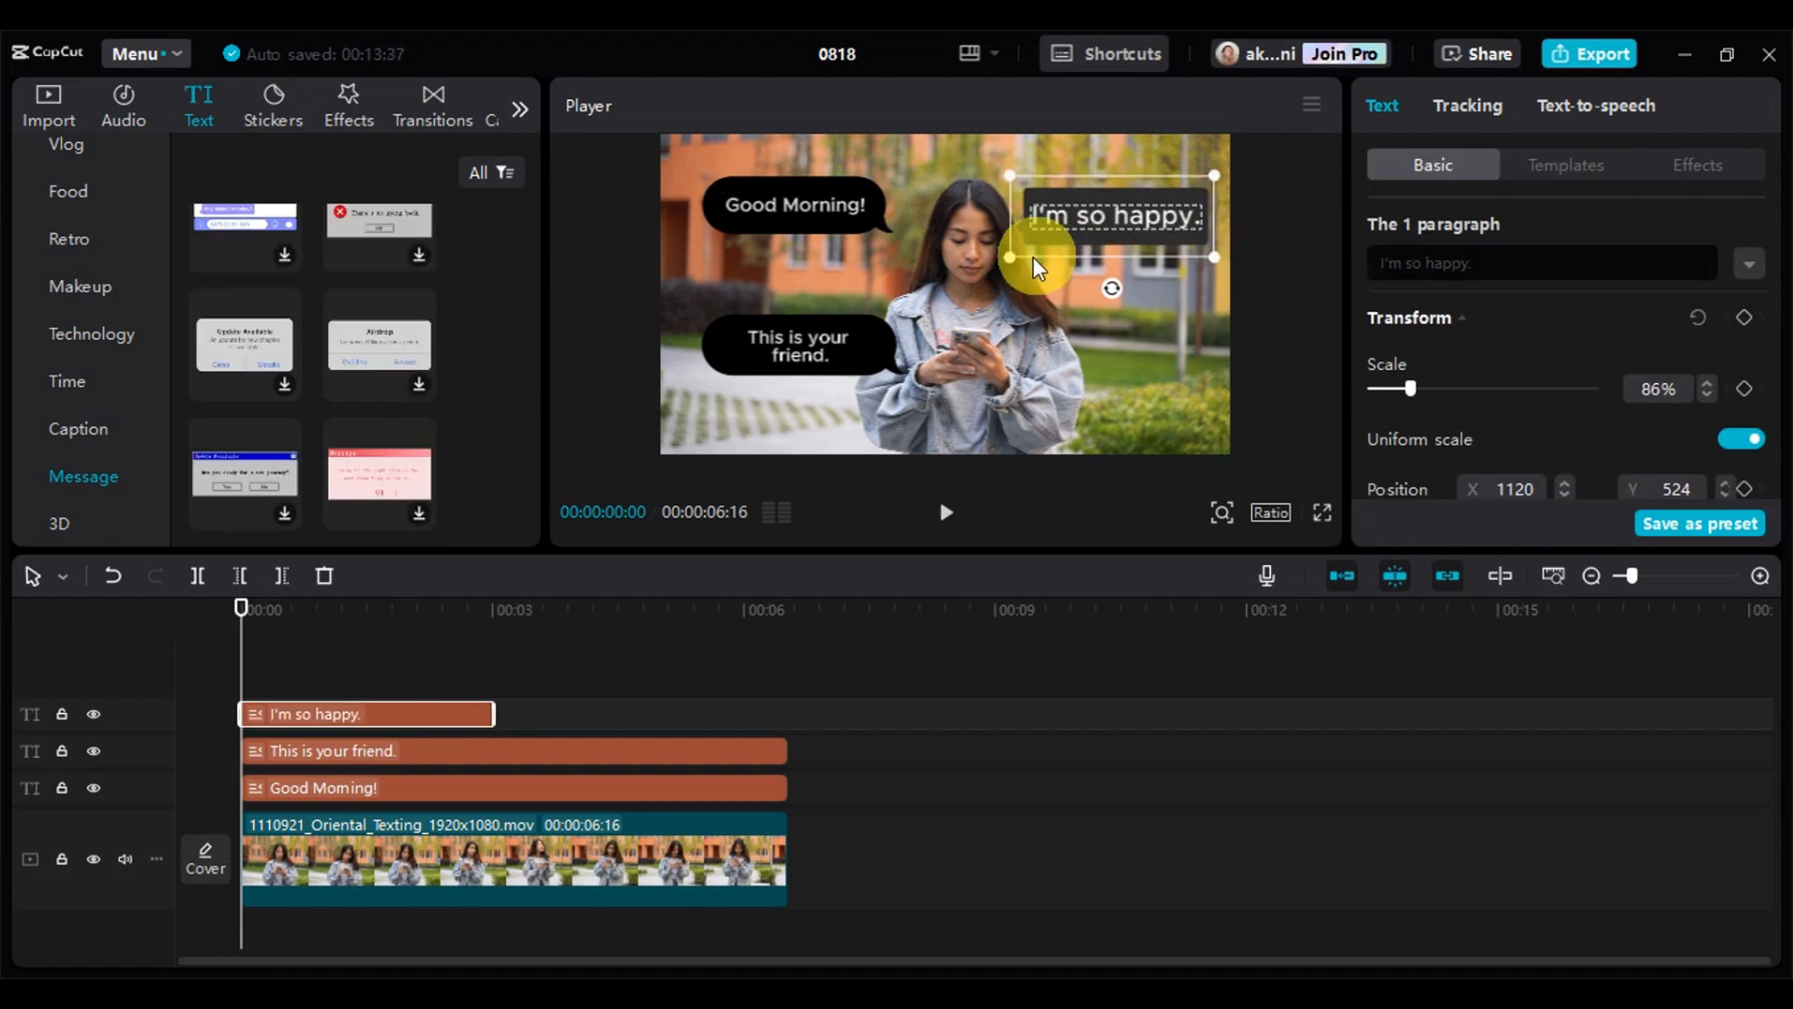
drag(1008, 266, 1117, 261)
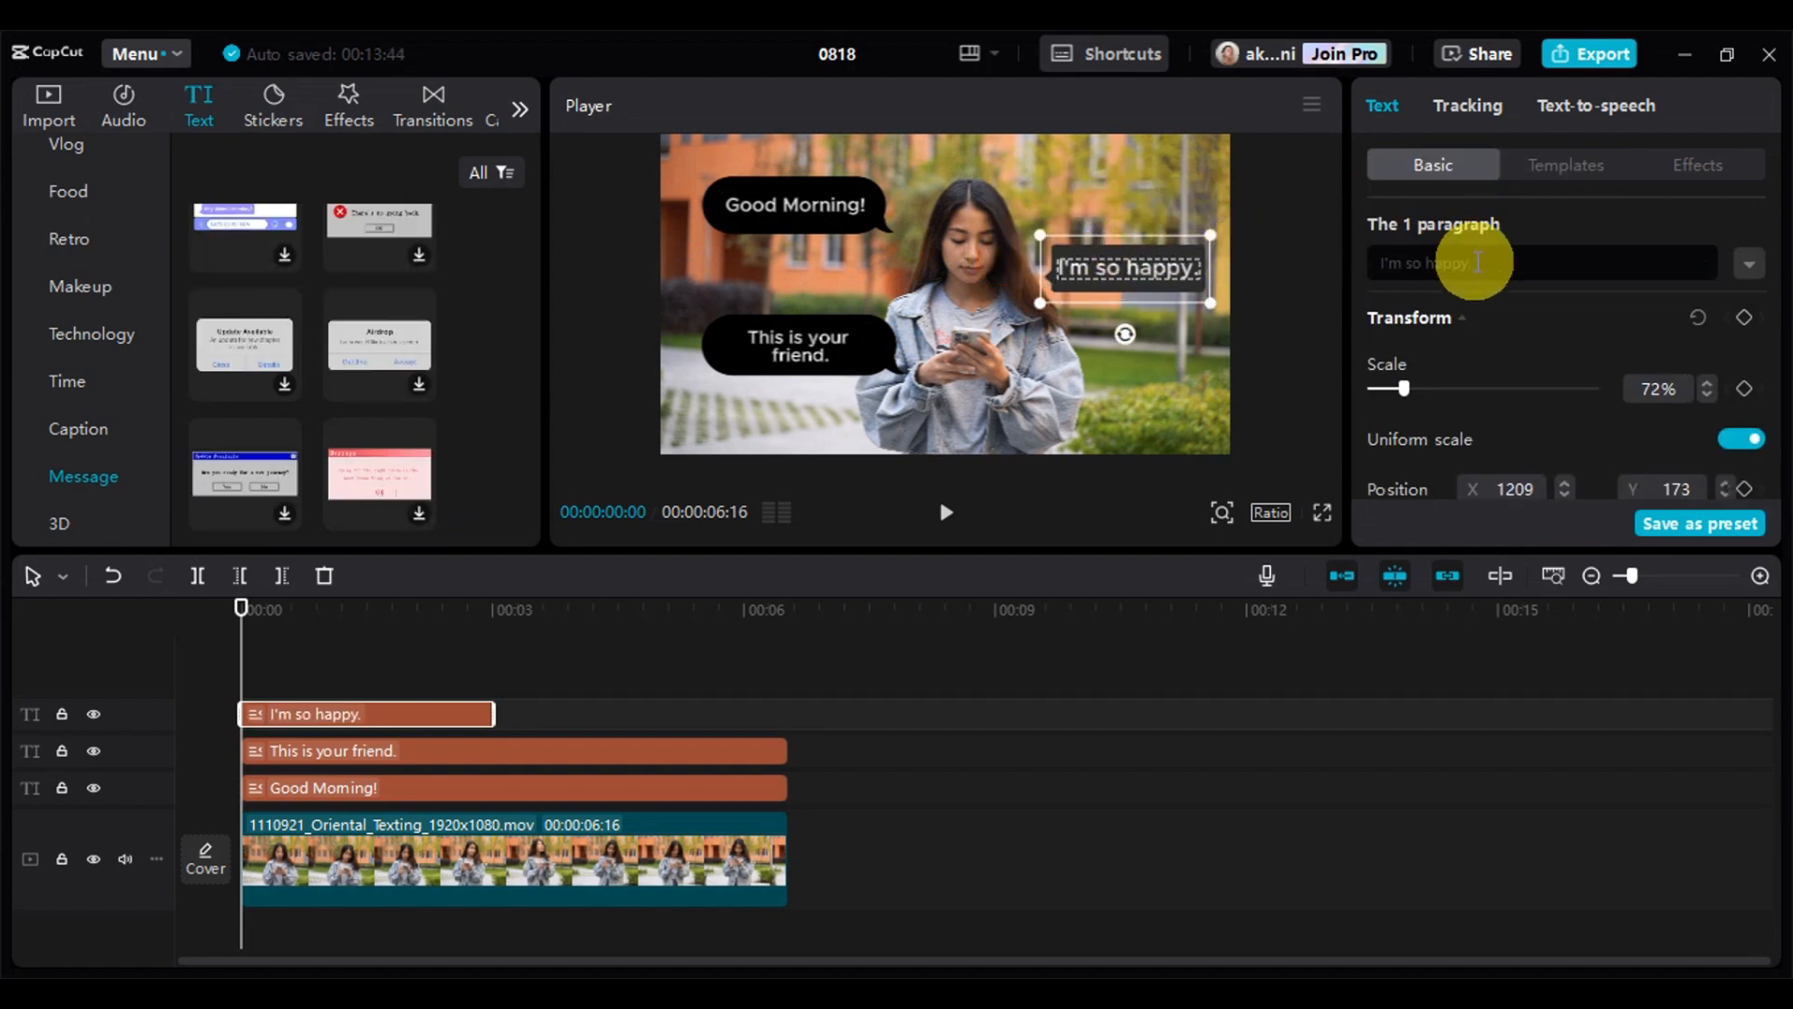
Change the dark gray "I'm so happy." bubble's wording to "Who's this?"
click(1510, 264)
key(BackSpace)
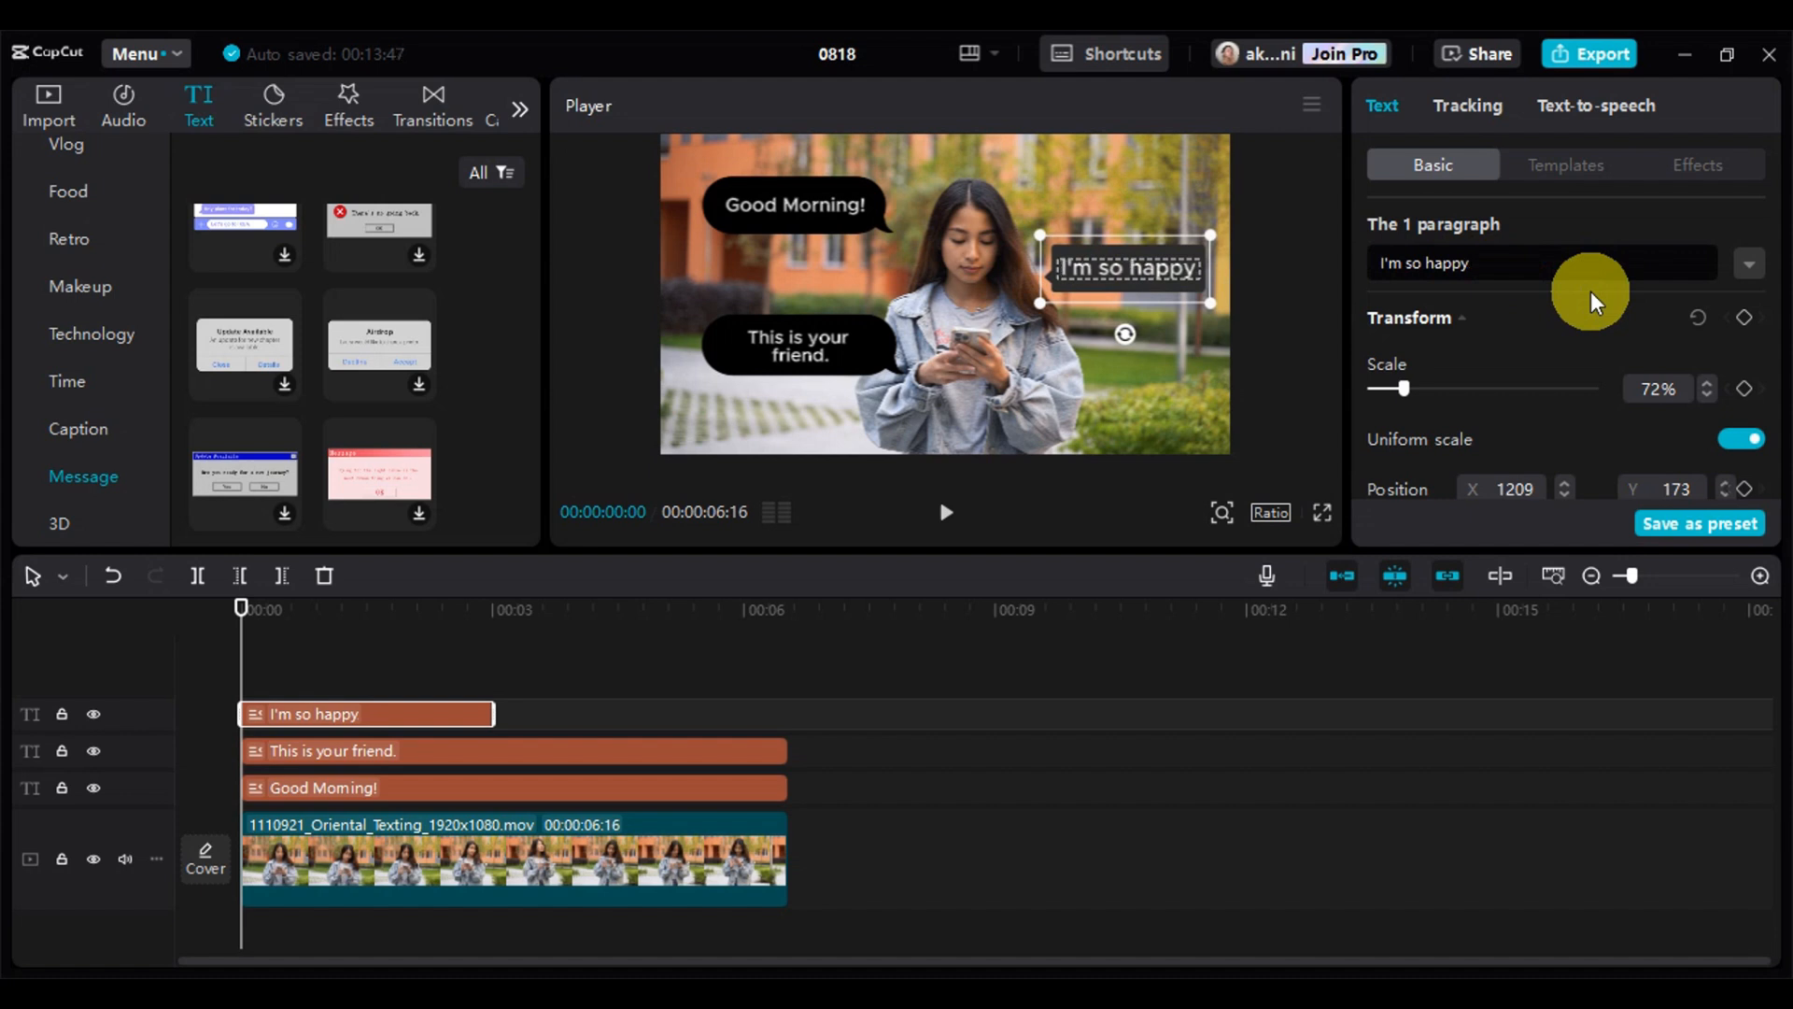
drag(1587, 269, 1360, 252)
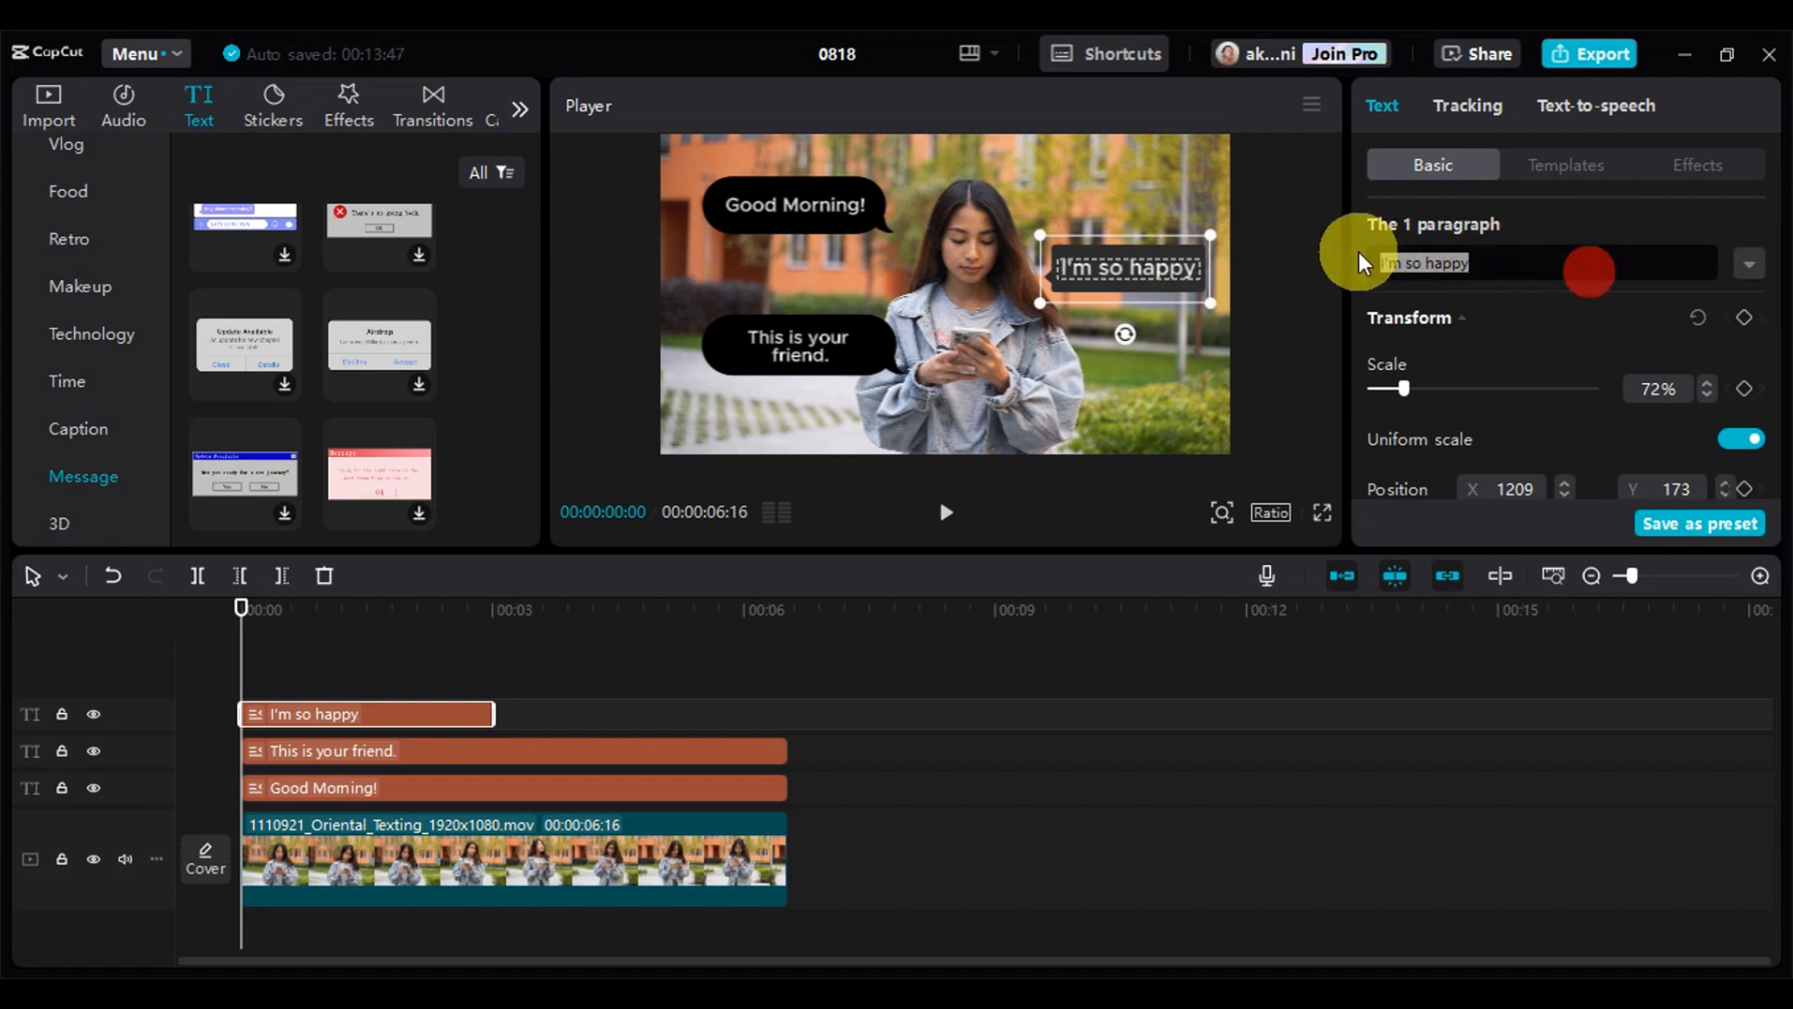
key(BackSpace)
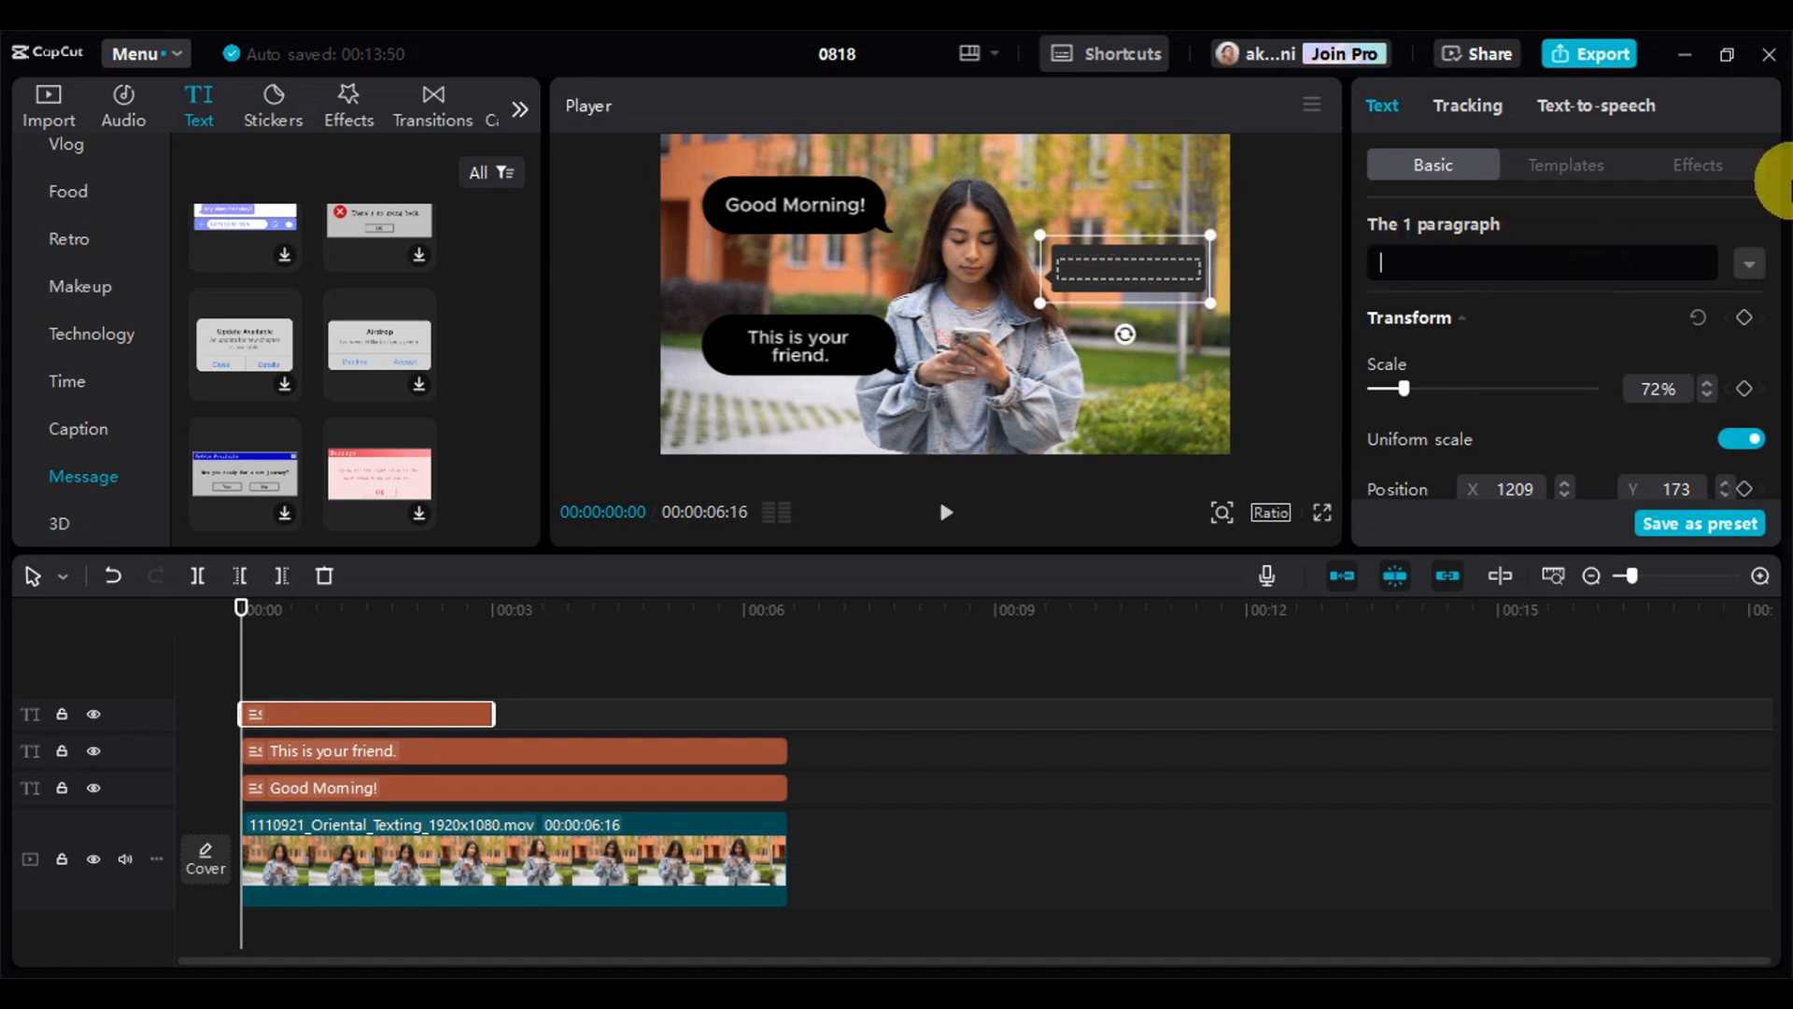
text(Who's thi)
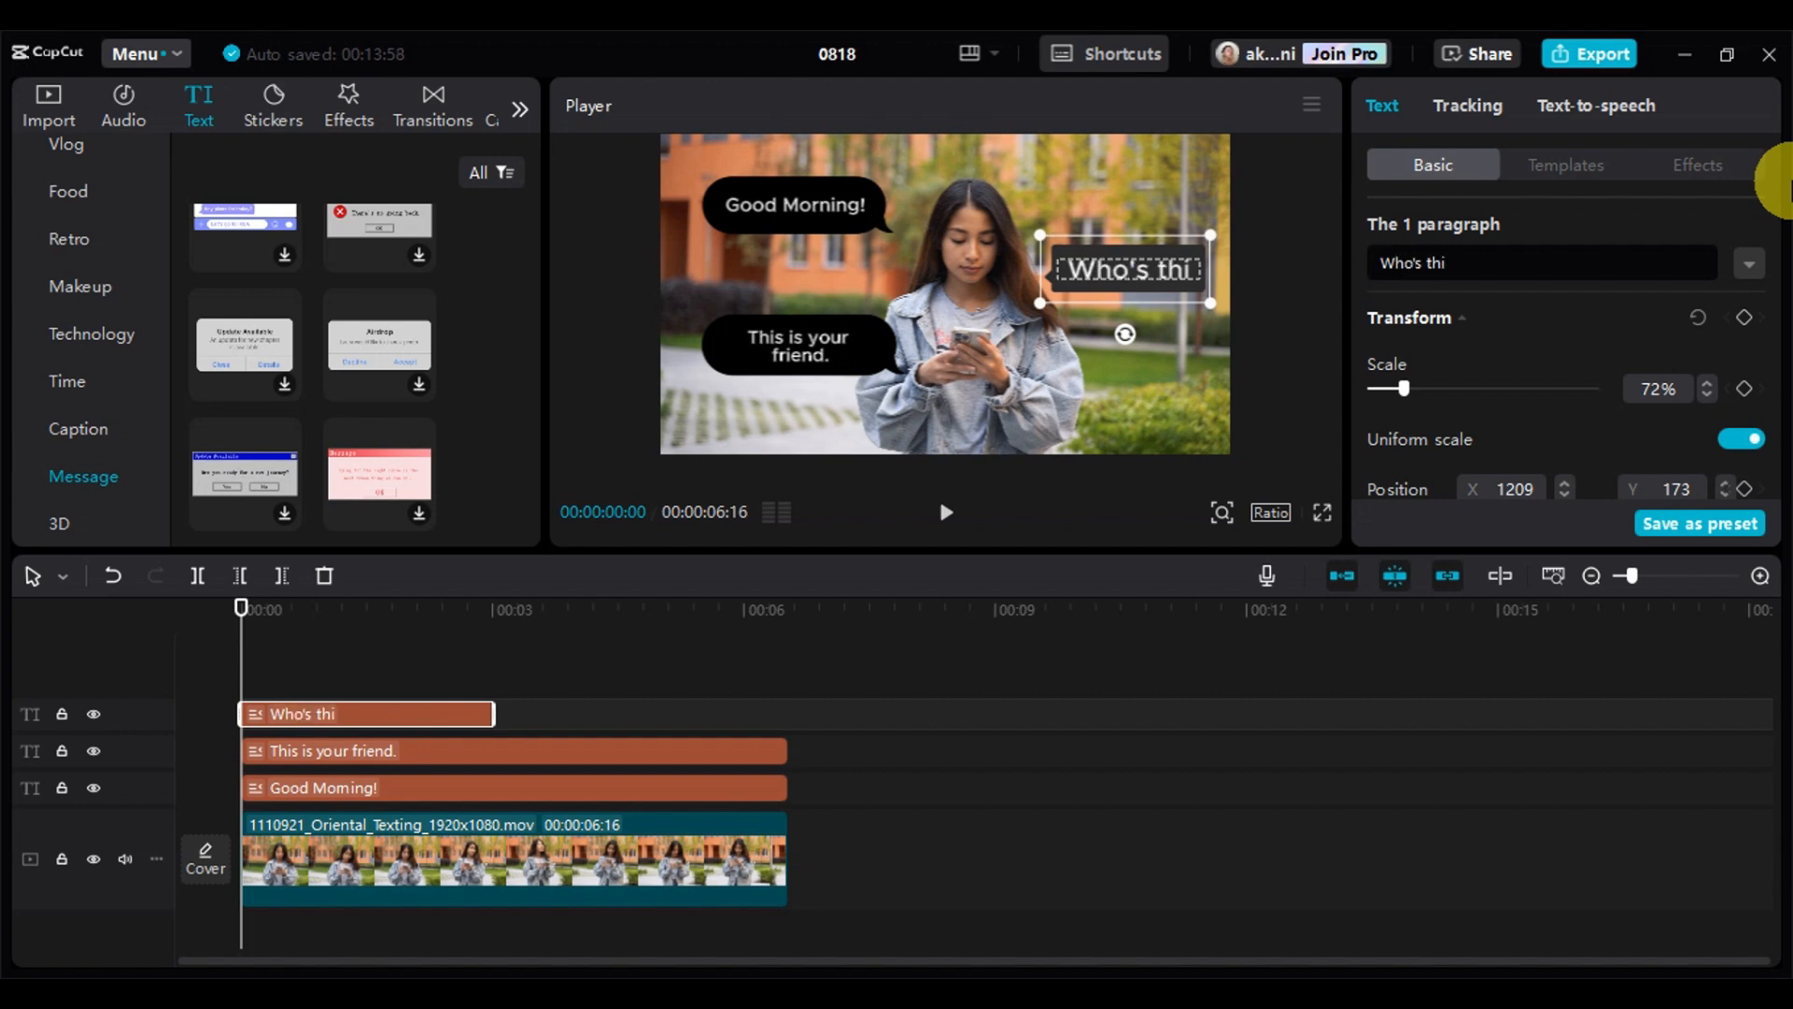
text(s?)
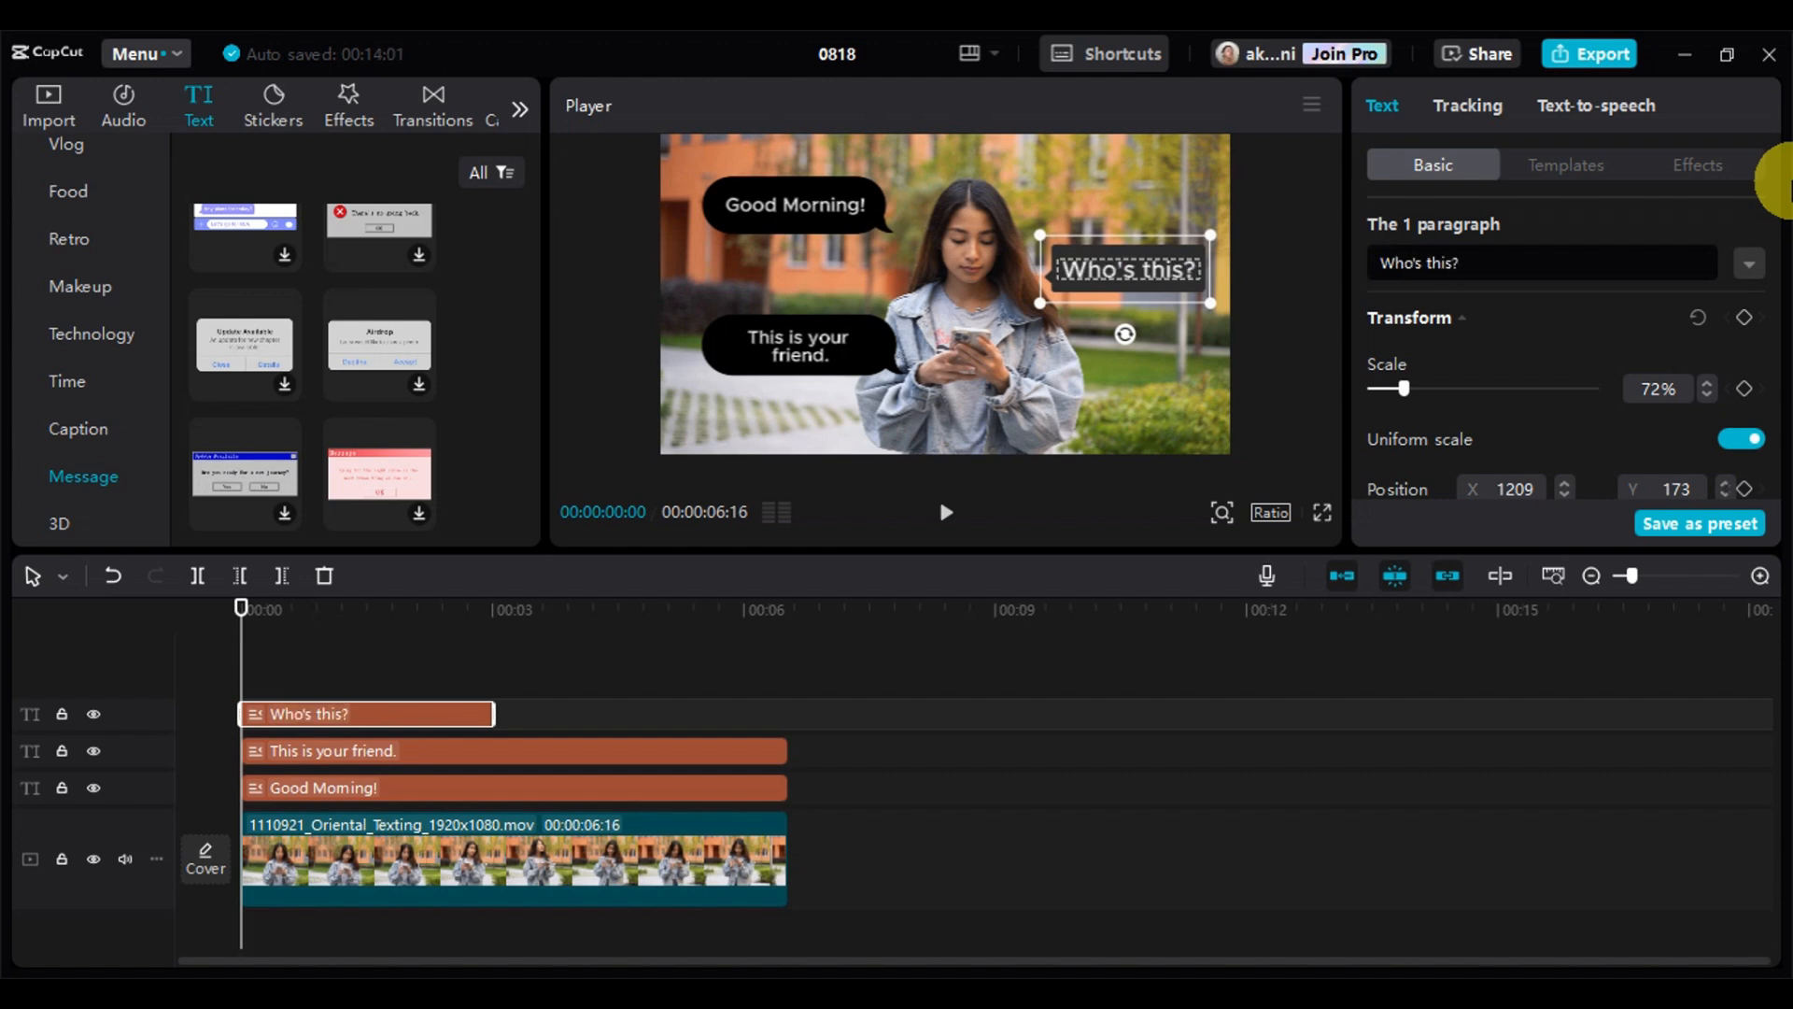
Nudge the "Who's this?" bubble to about X 1200, Y 231, and the "This is your friend." bubble to about X -1053, Y -324
drag(1162, 274, 1154, 267)
drag(809, 323, 808, 345)
Duplicate the "Who's this?" bubble and place the copy below the original at about X 1262, Y -689
click(1093, 267)
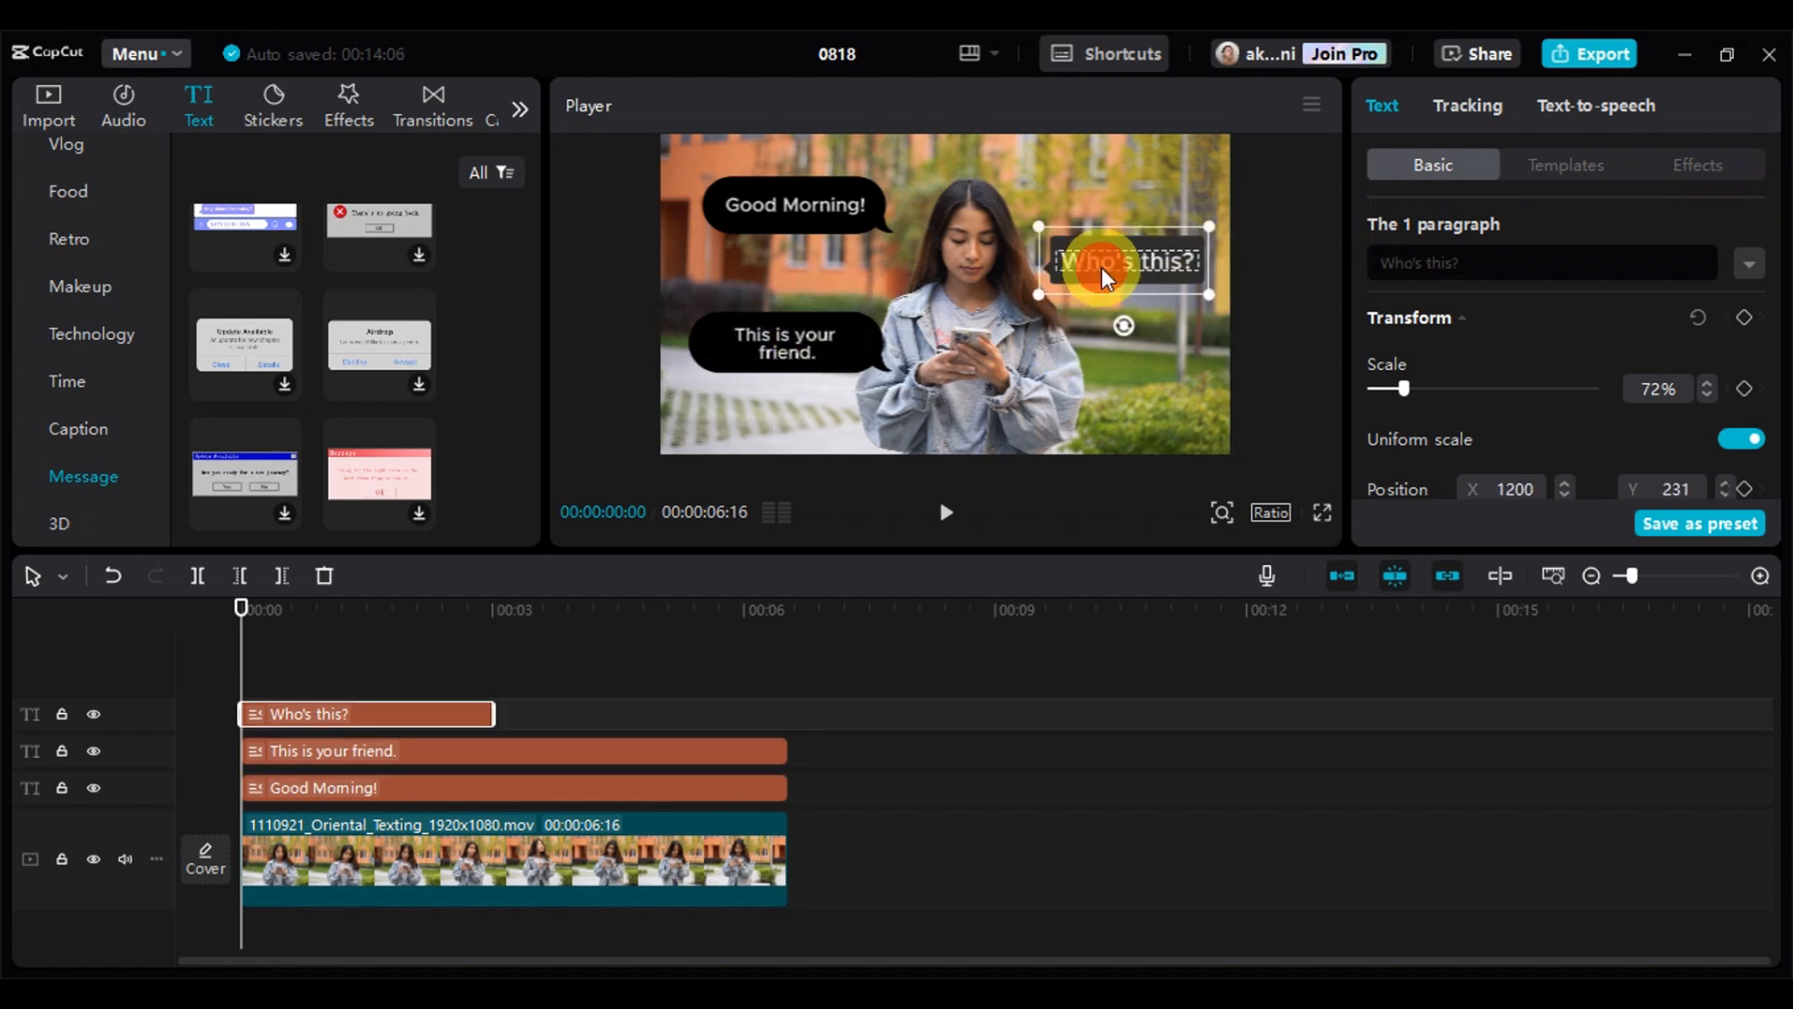
key(ctrl+c)
key(ctrl+v)
drag(1125, 272, 1128, 405)
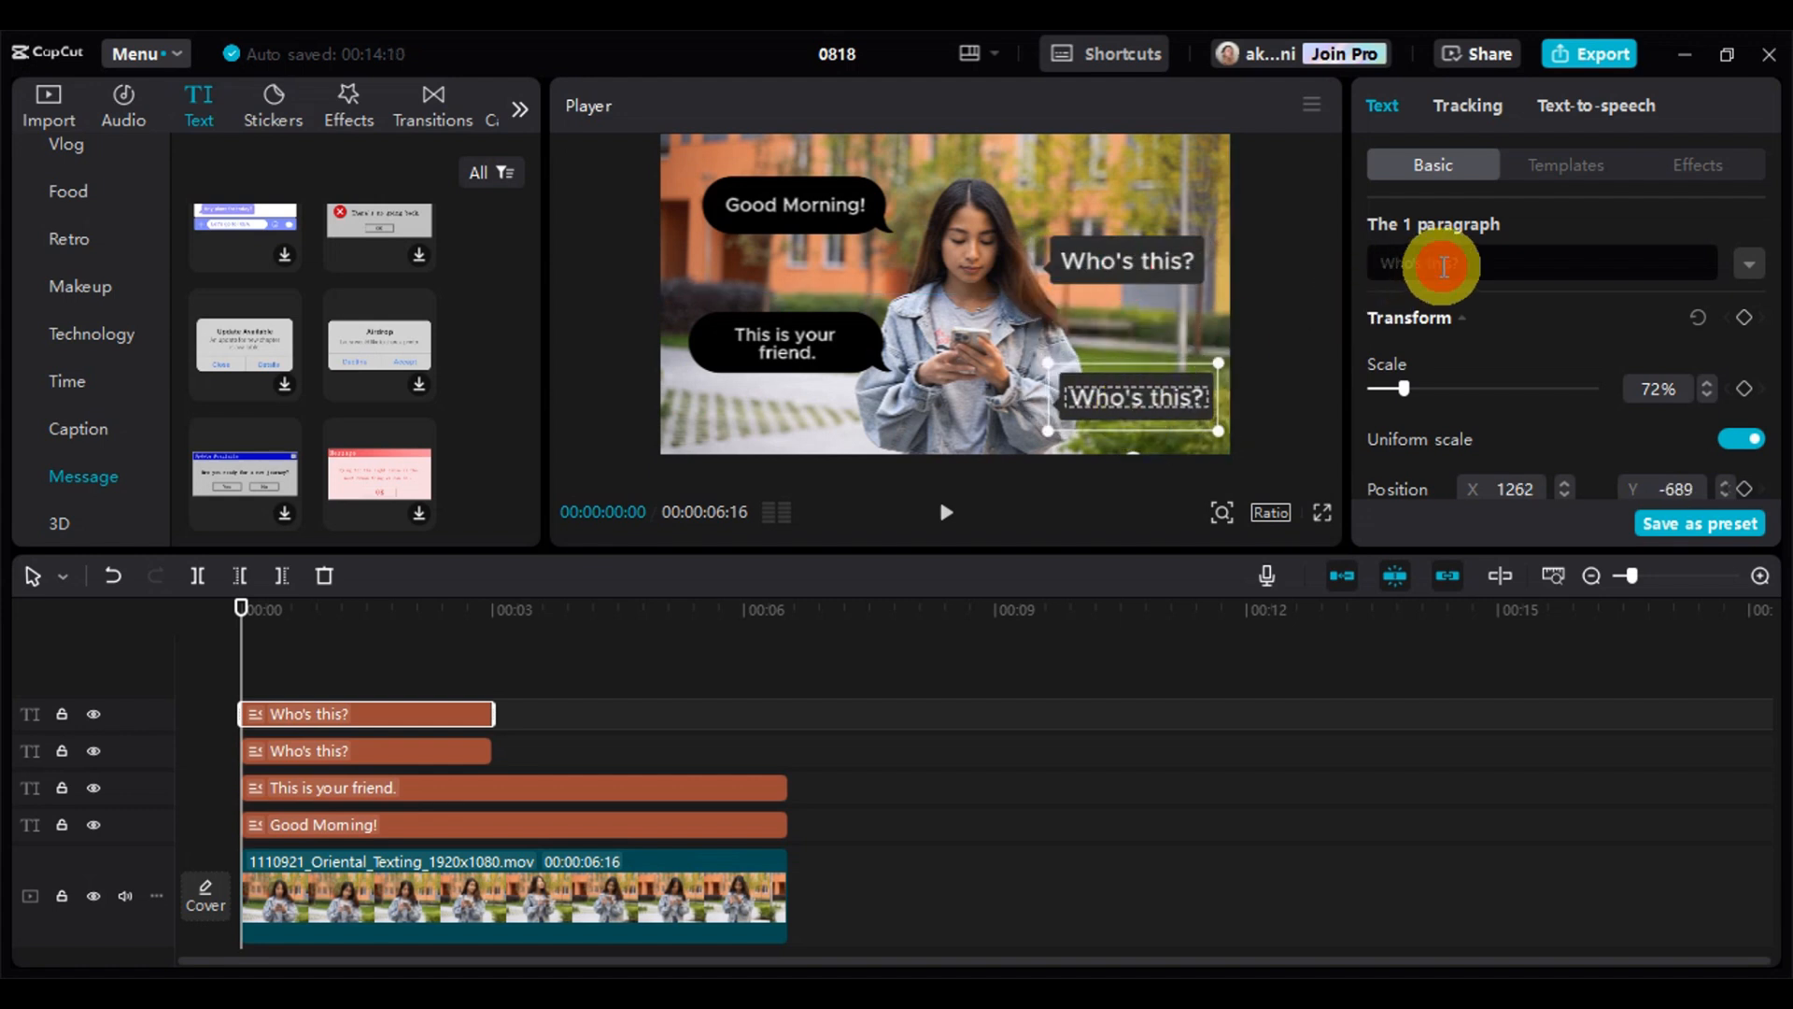
Change the copied gray bubble's wording to "Are you" followed by the friend's first name and a question mark
drag(1438, 264, 1548, 254)
key(BackSpace)
text(K)
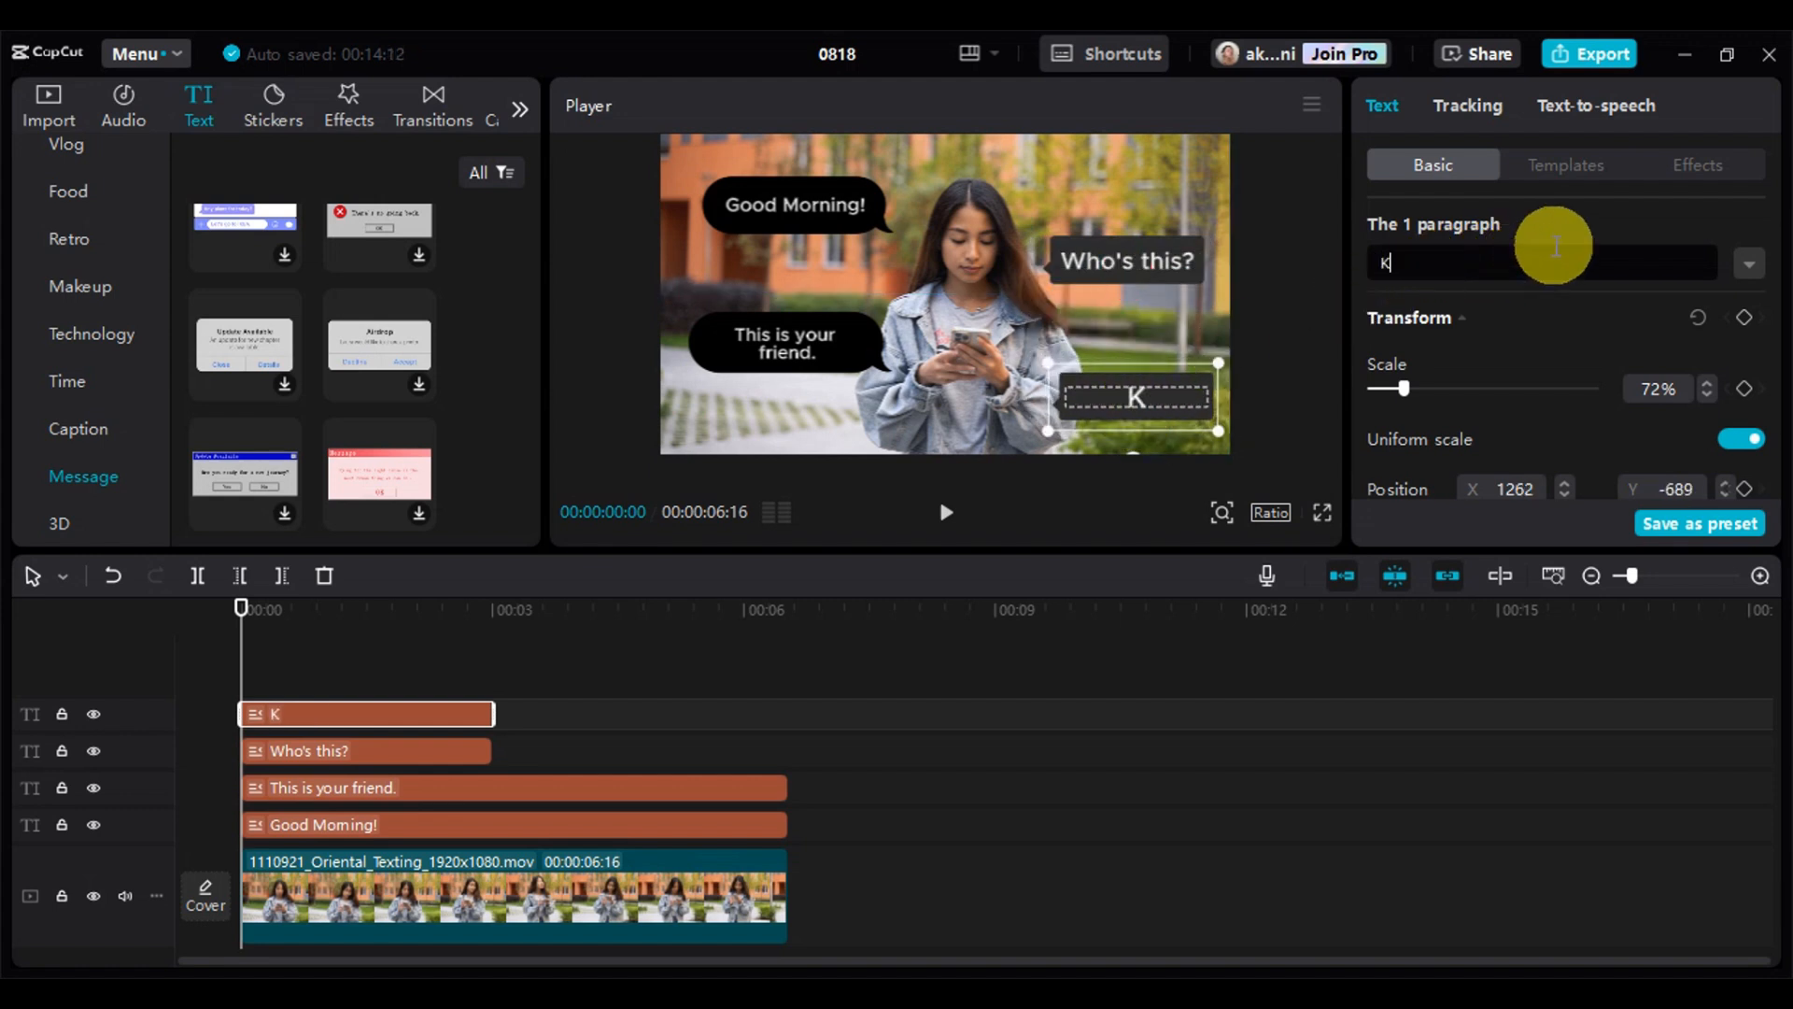
text(im?)
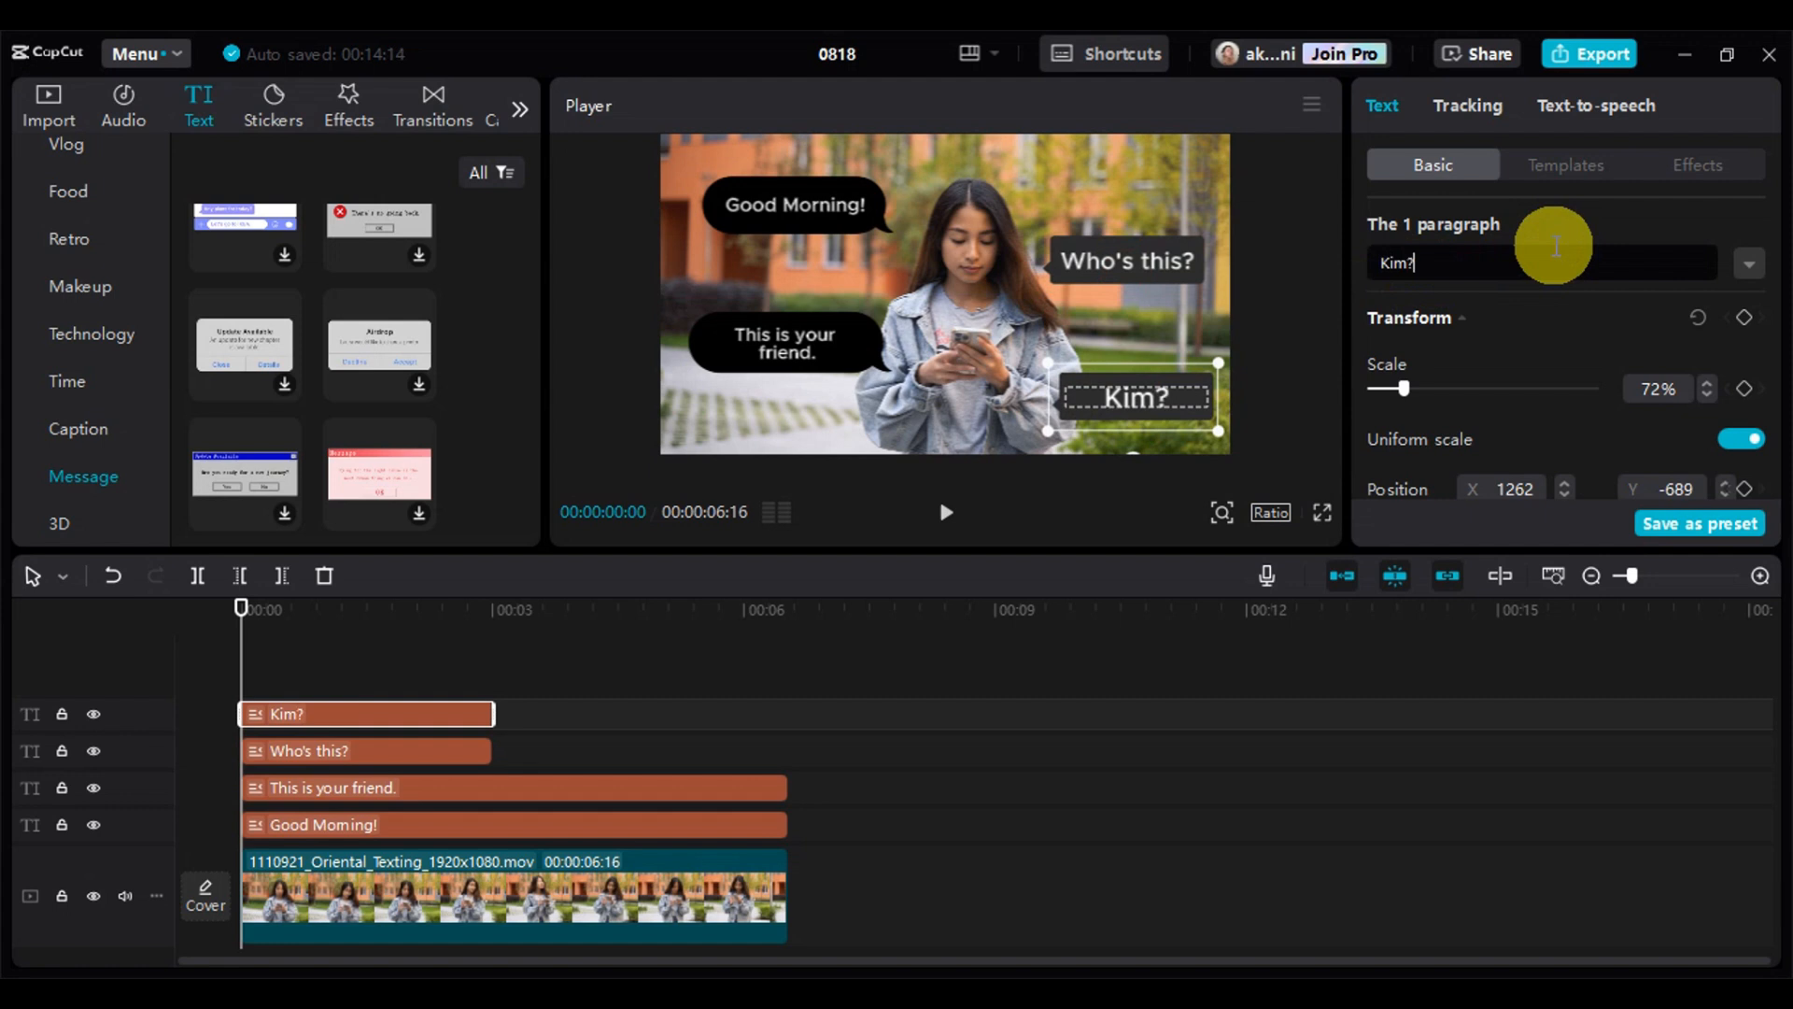
click(1389, 265)
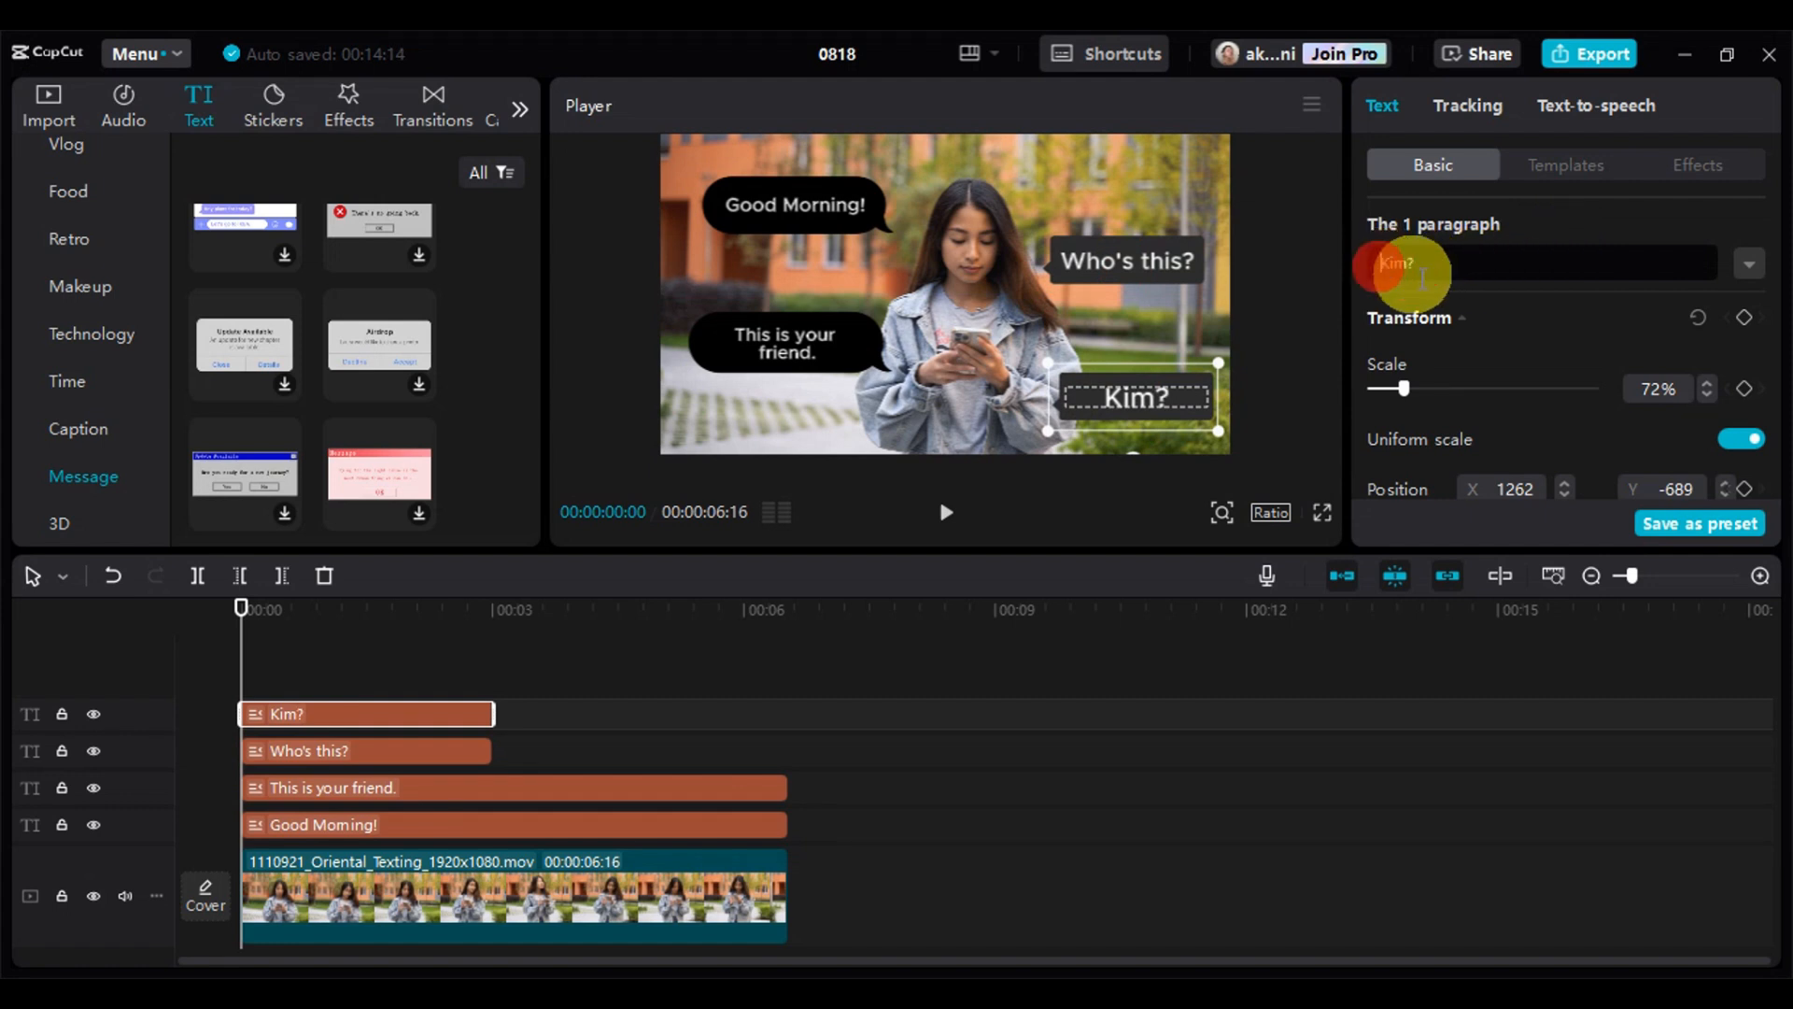
text(Are you)
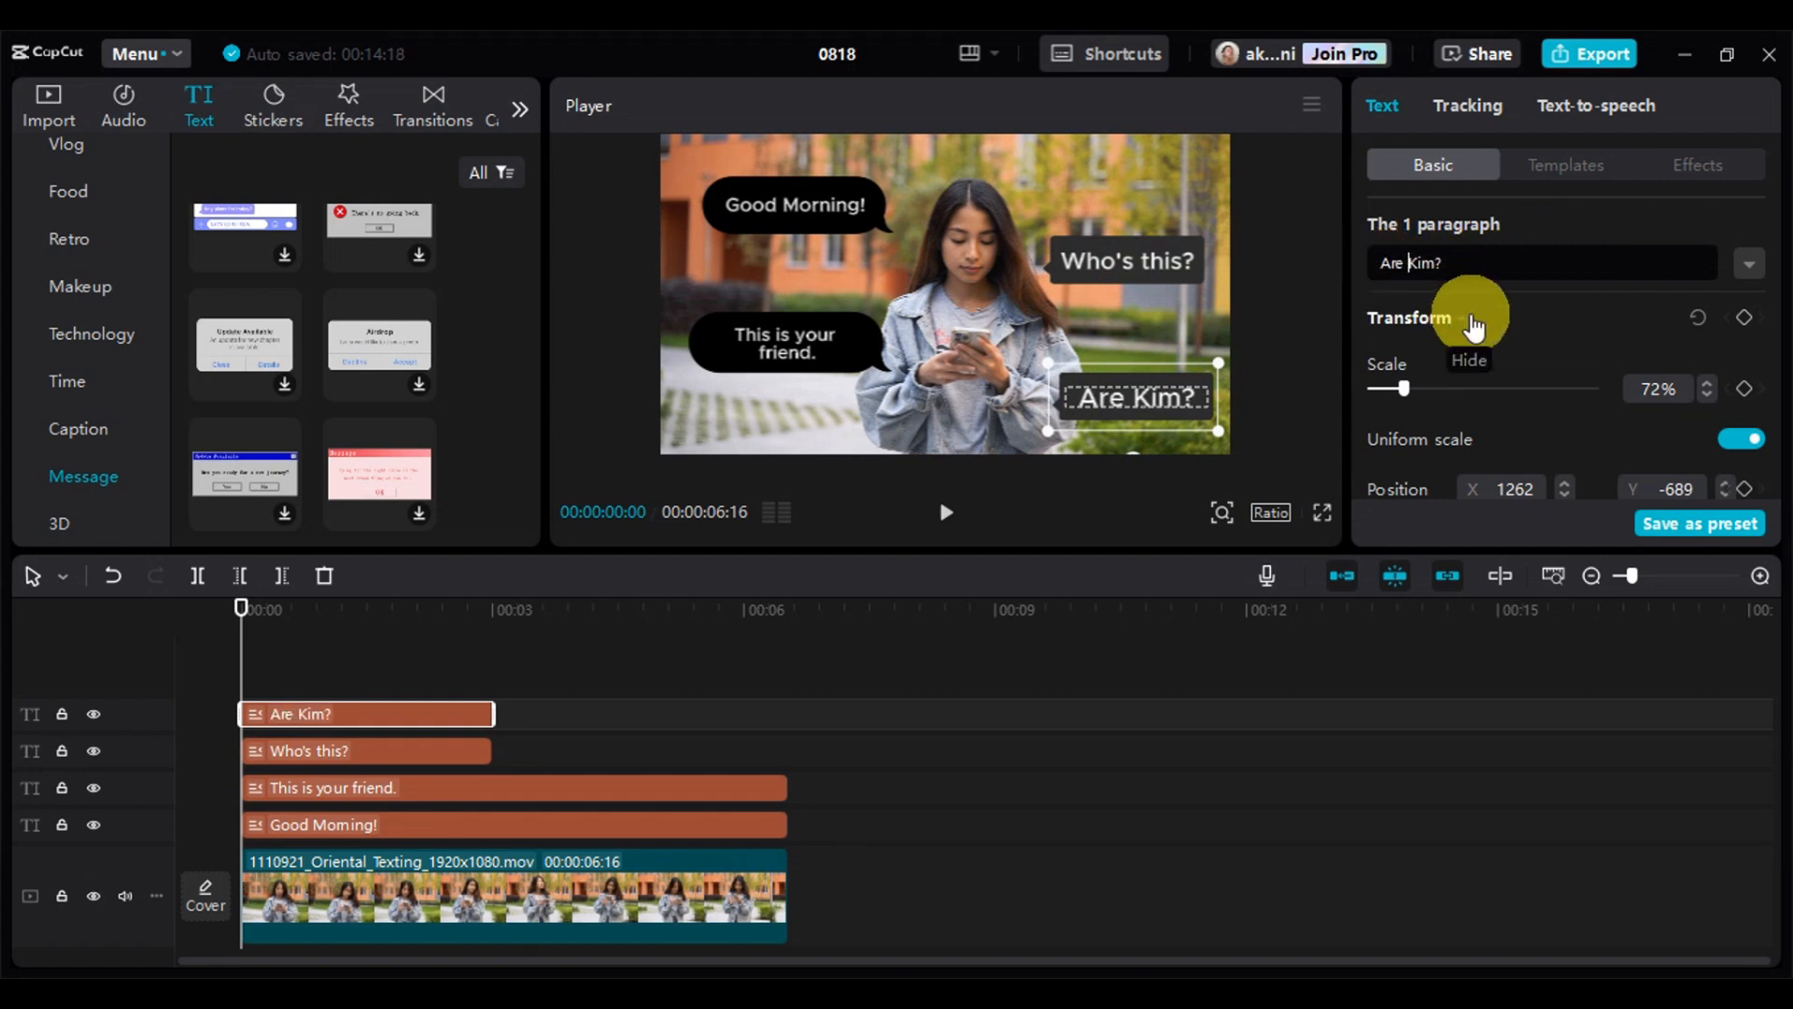
click(1253, 391)
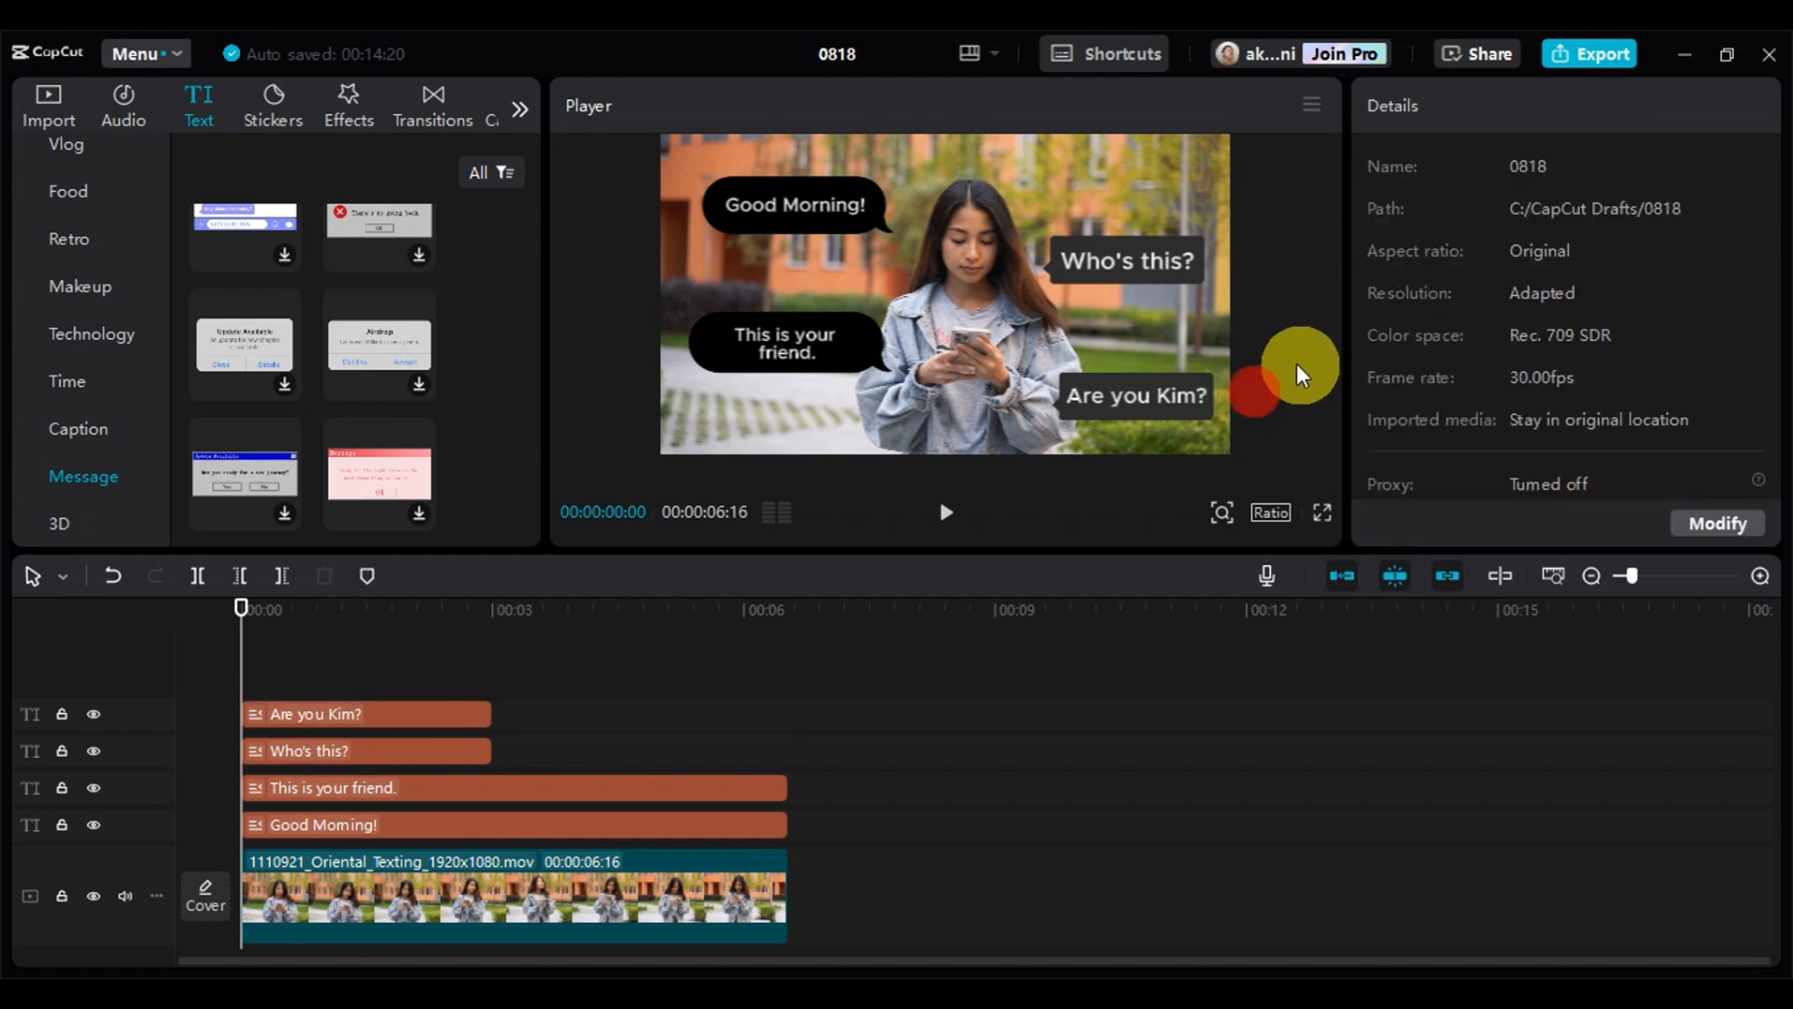
Extend both dark gray bubbles on the timeline to the end of the video clip
click(418, 706)
drag(492, 710, 797, 716)
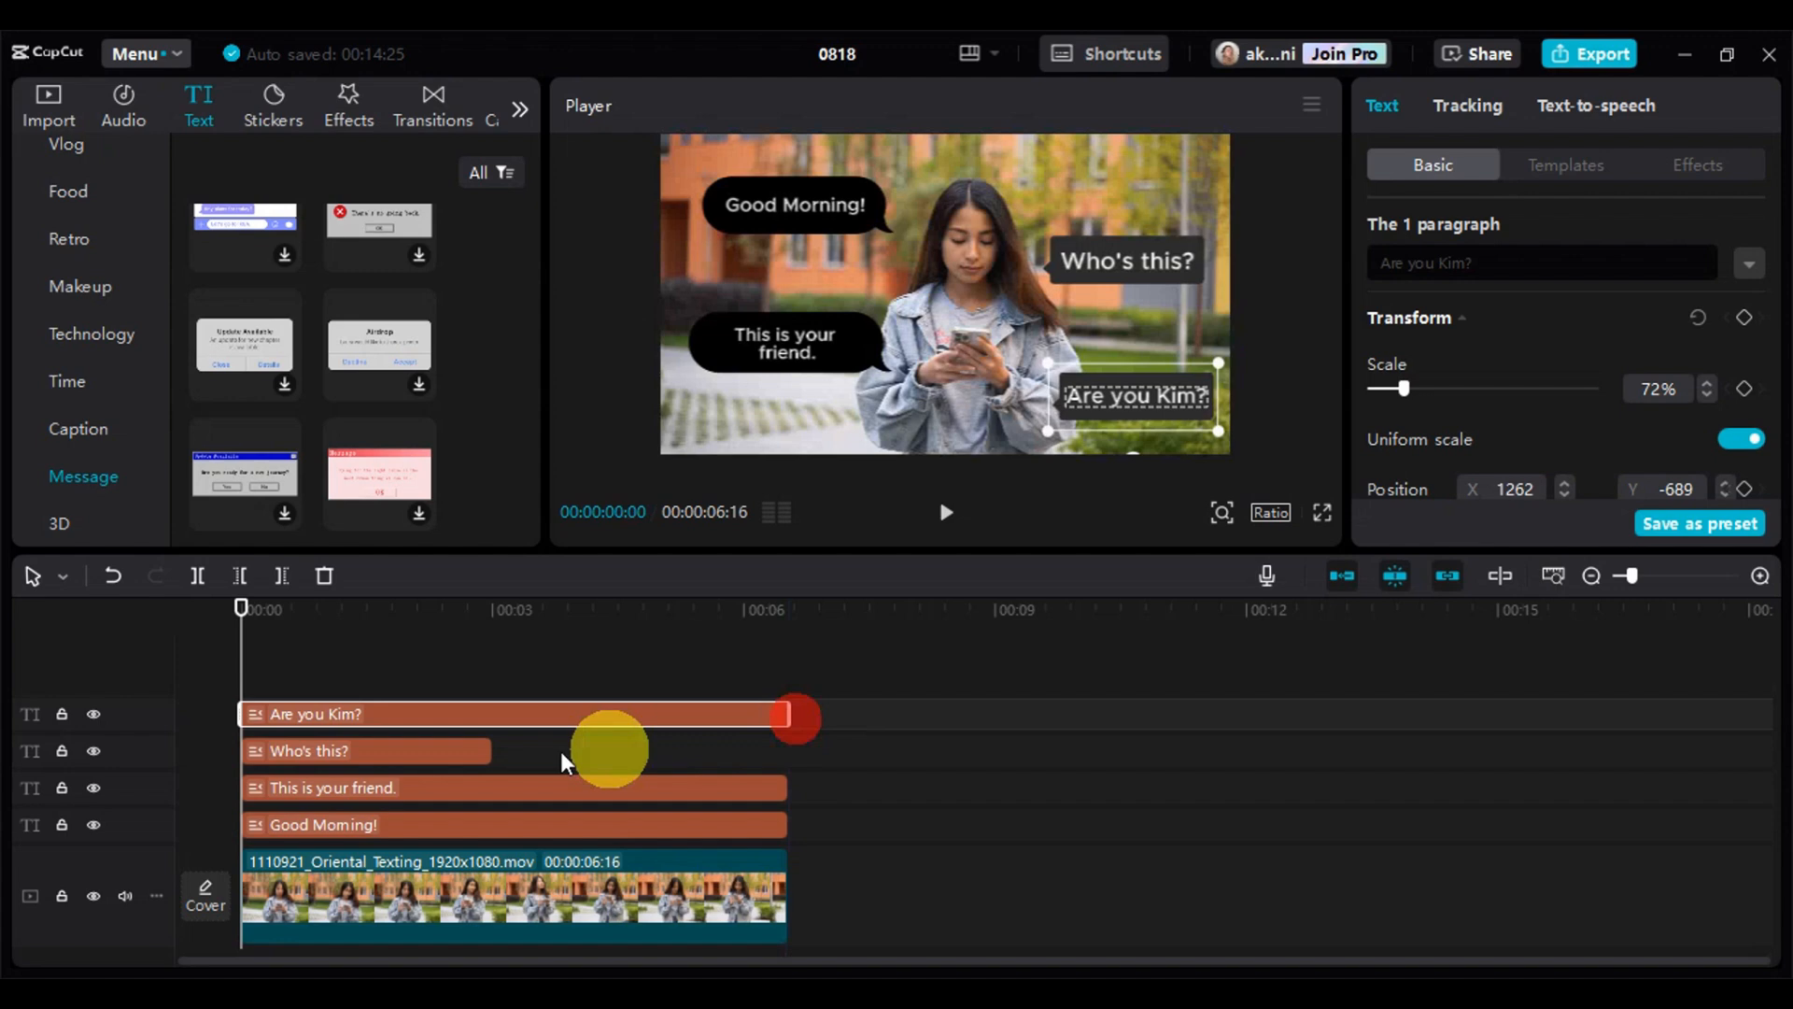
click(492, 745)
click(495, 752)
drag(502, 754, 790, 752)
drag(495, 651, 256, 712)
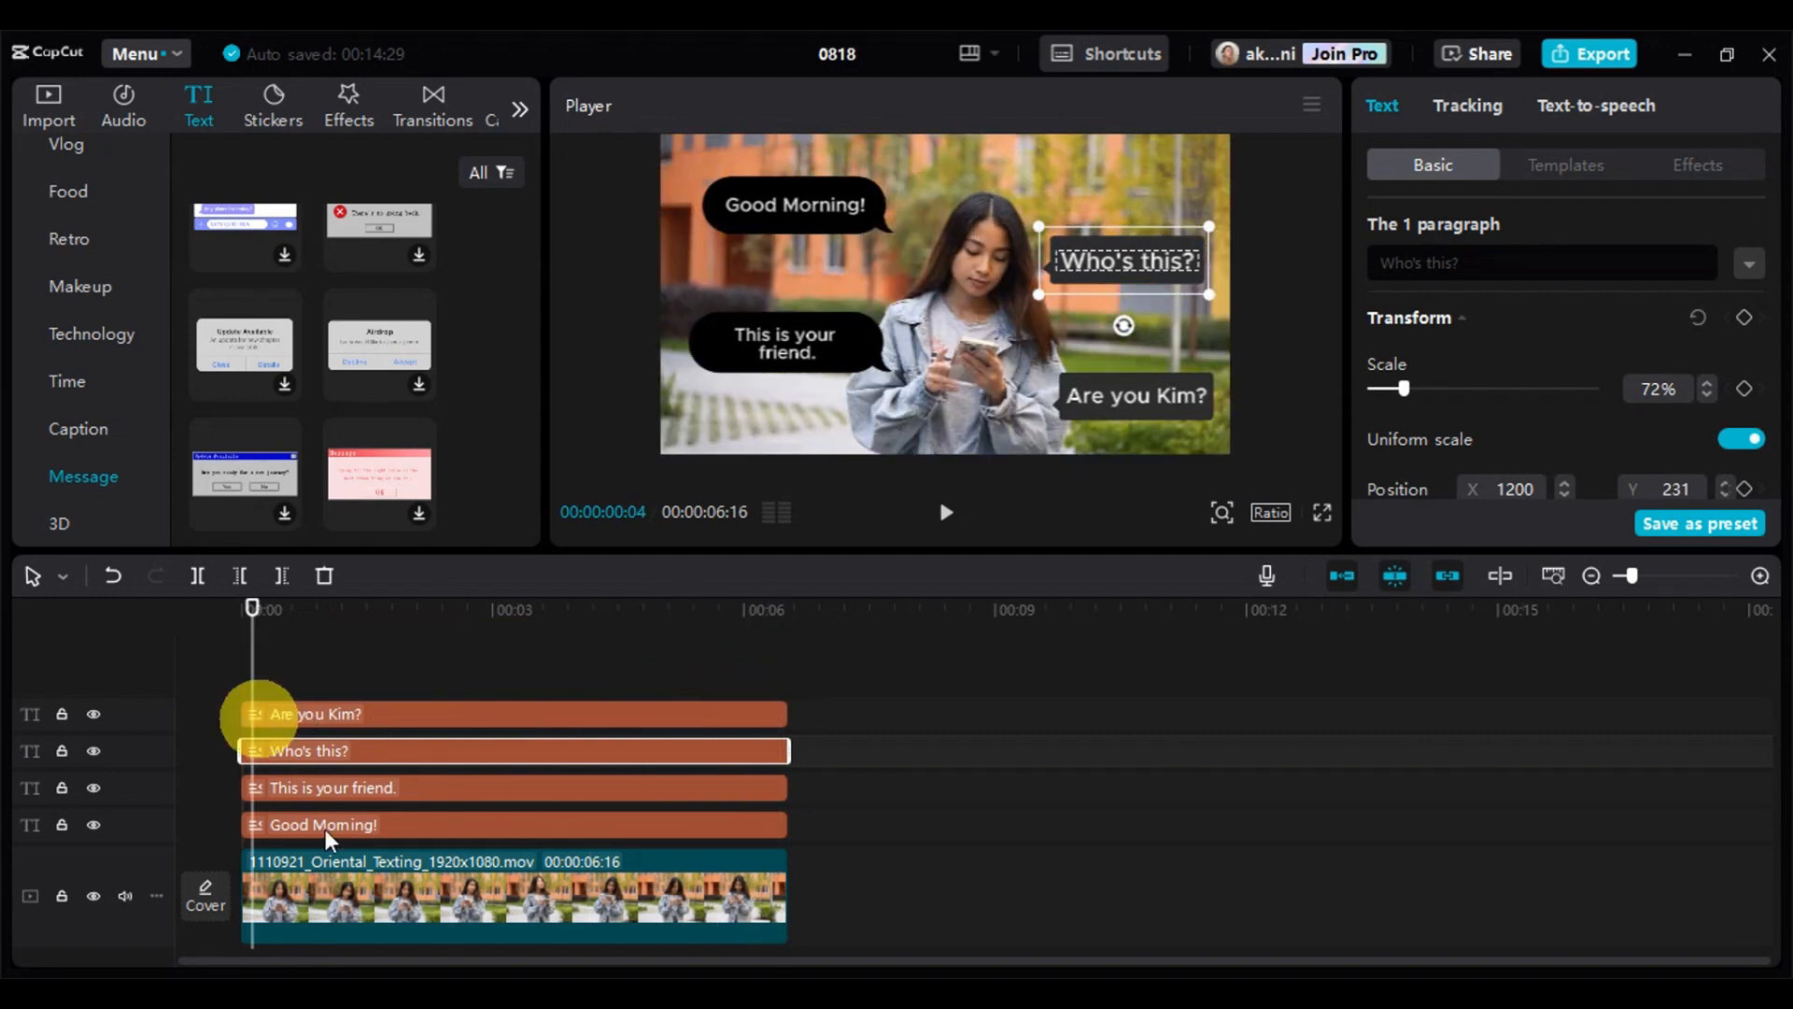
Convert the "Good Morning!" and "This is your friend." bubbles into separate compound clips
click(334, 824)
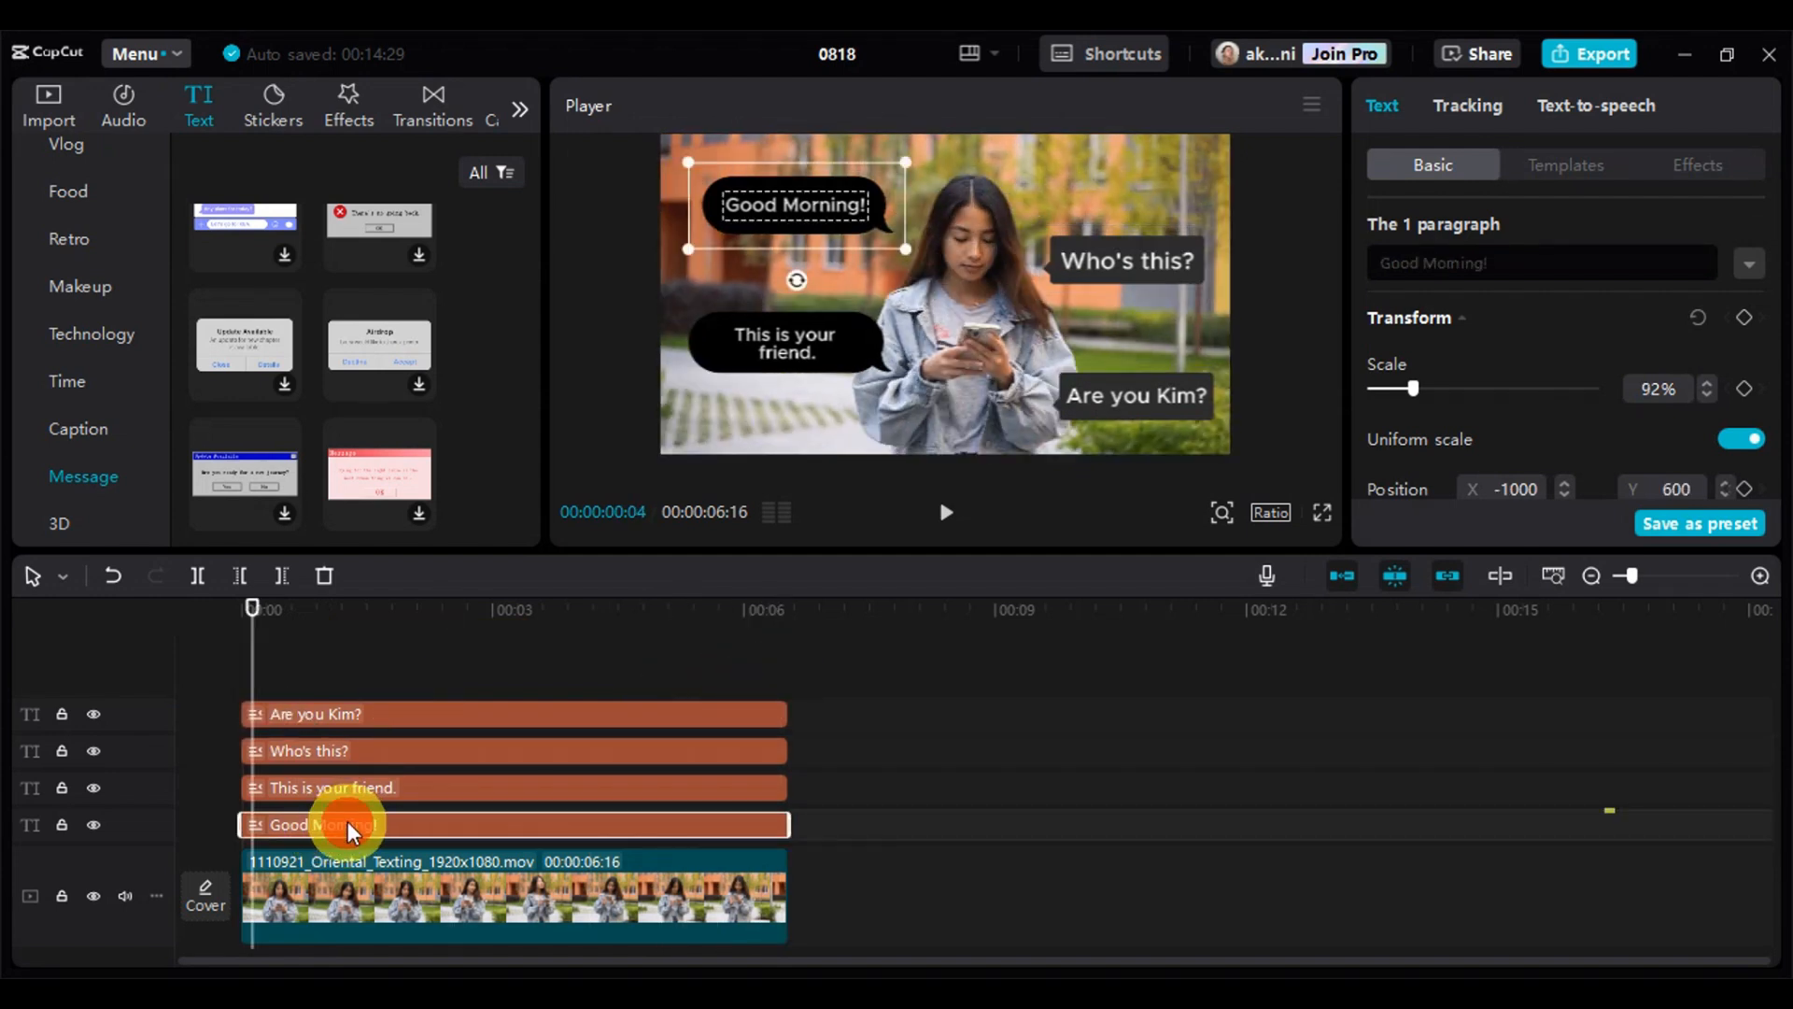
right_click(348, 821)
click(473, 737)
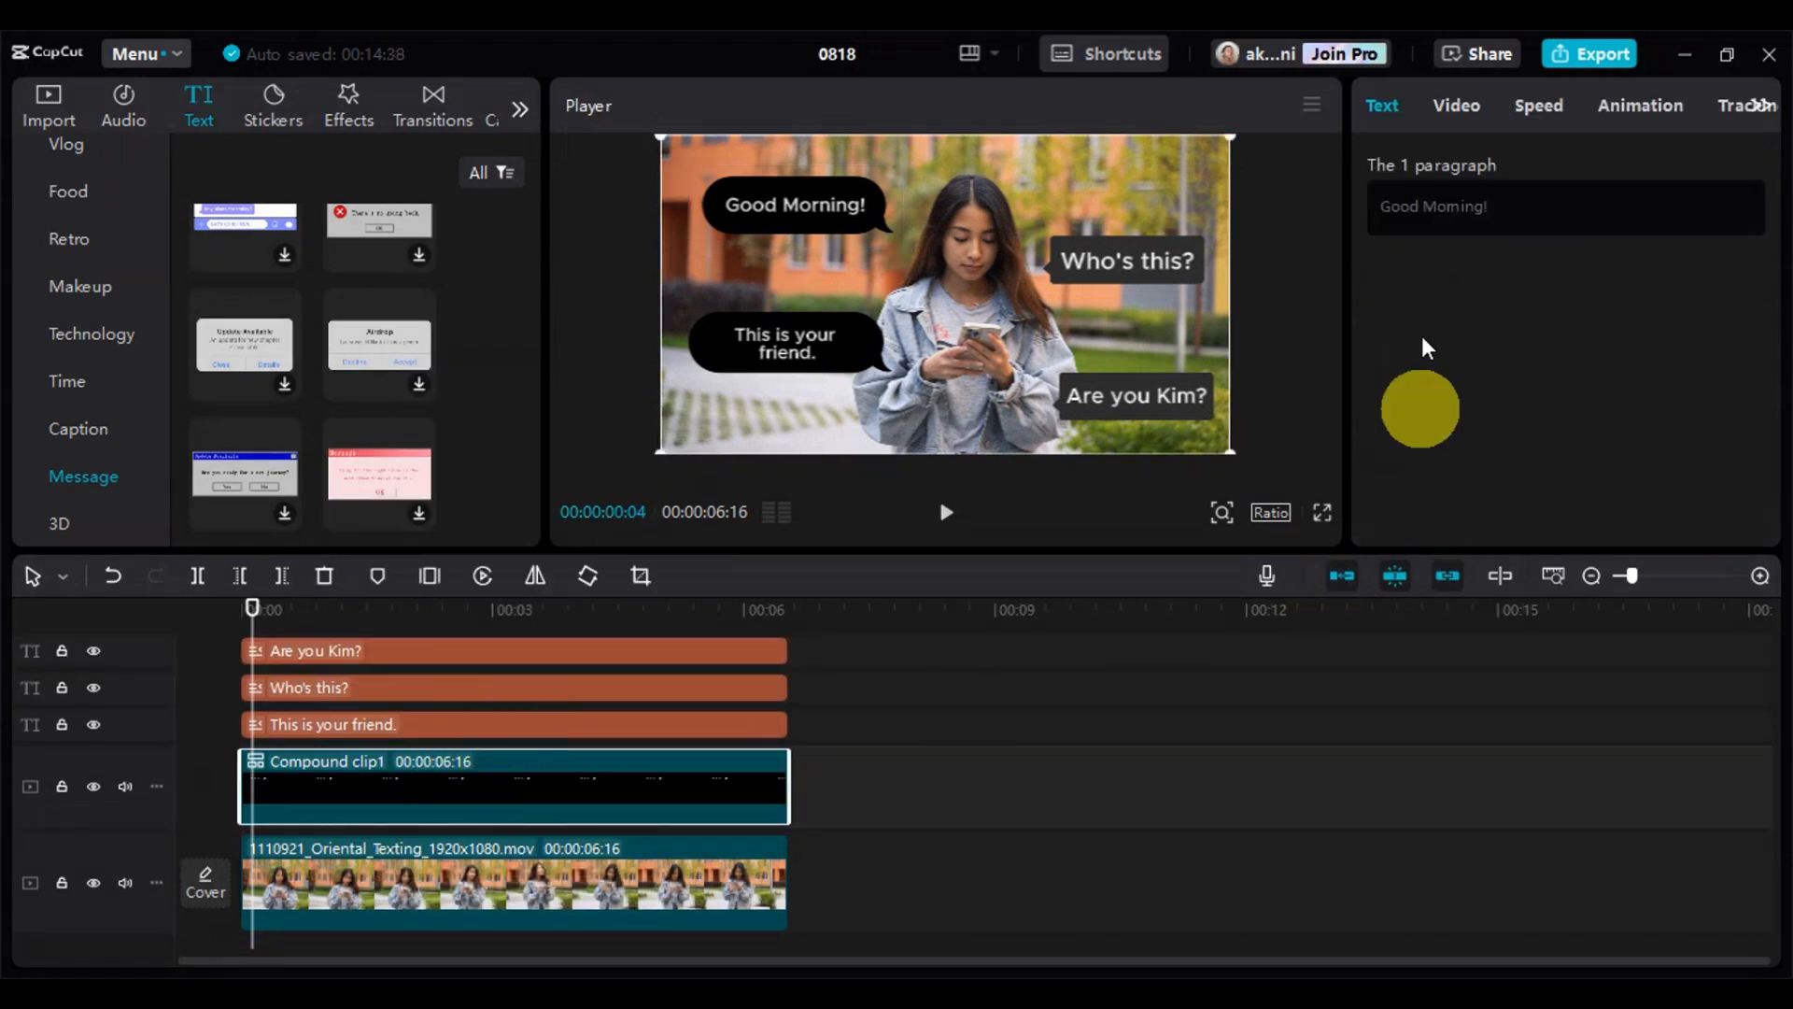
click(441, 725)
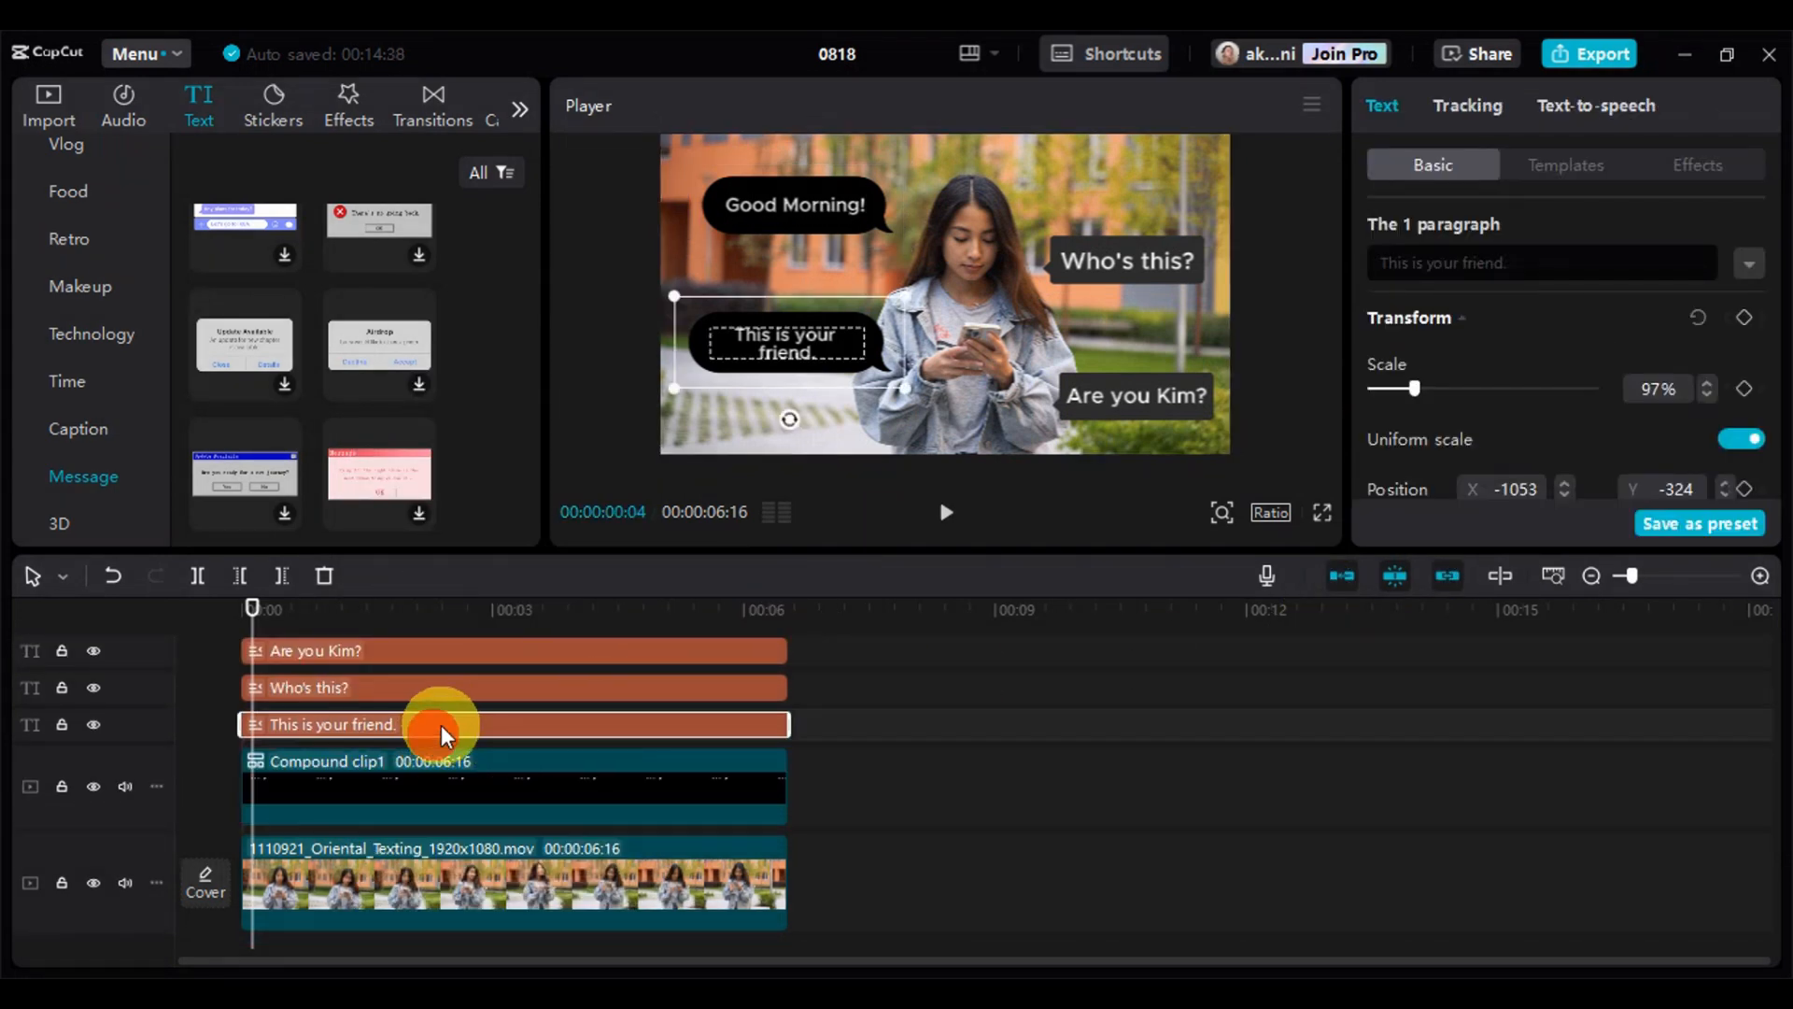
right_click(441, 725)
click(493, 746)
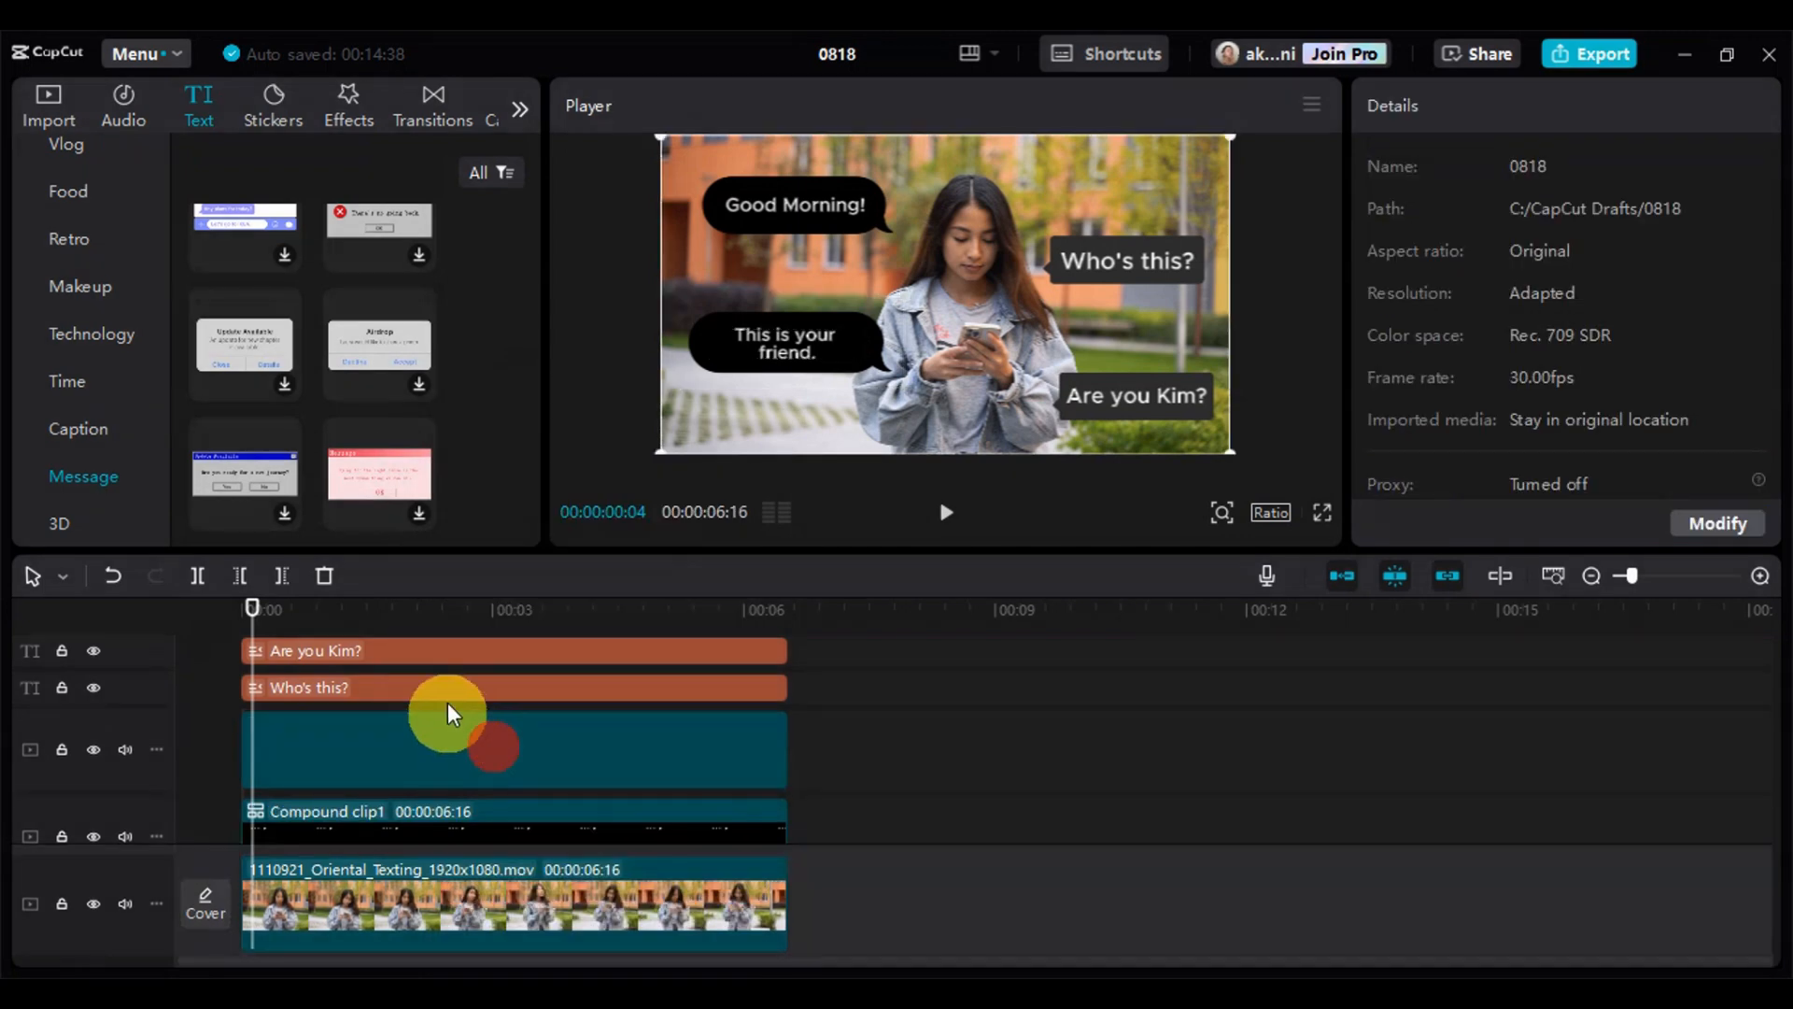
Convert the "Who's this?" and "Are you" question bubbles into separate compound clips
click(446, 690)
right_click(452, 689)
click(496, 734)
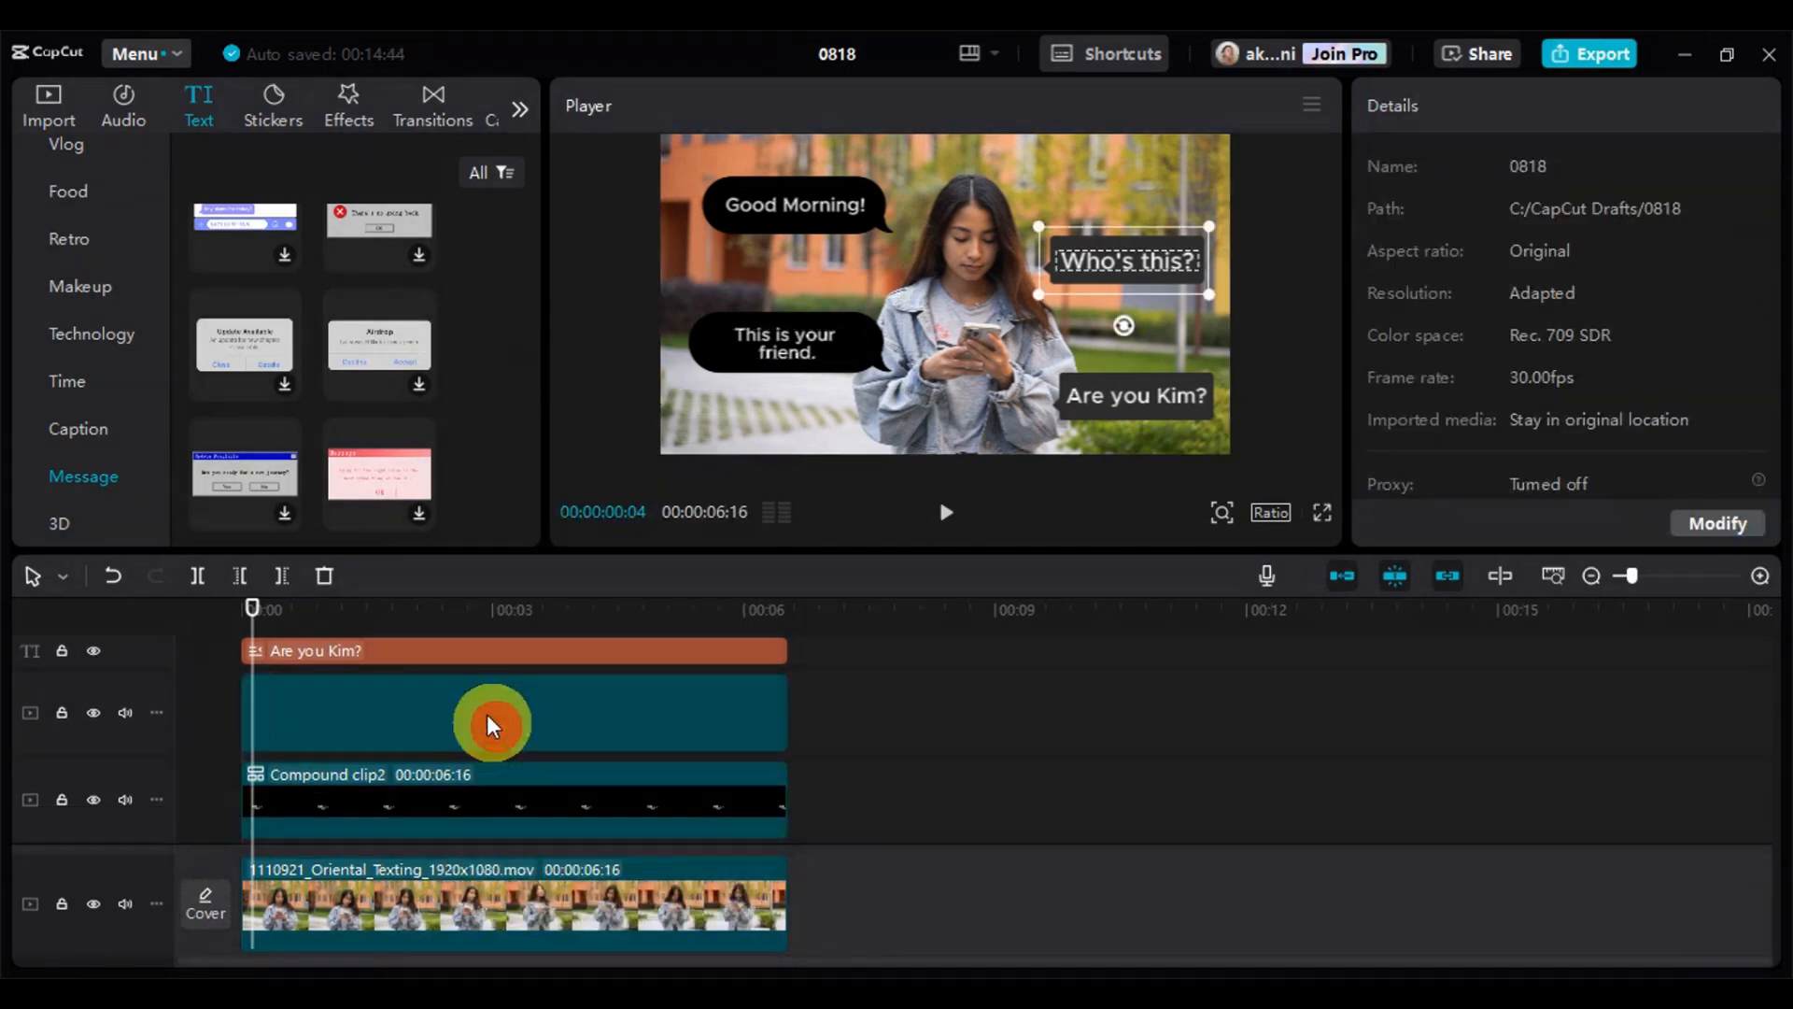
click(472, 647)
right_click(474, 648)
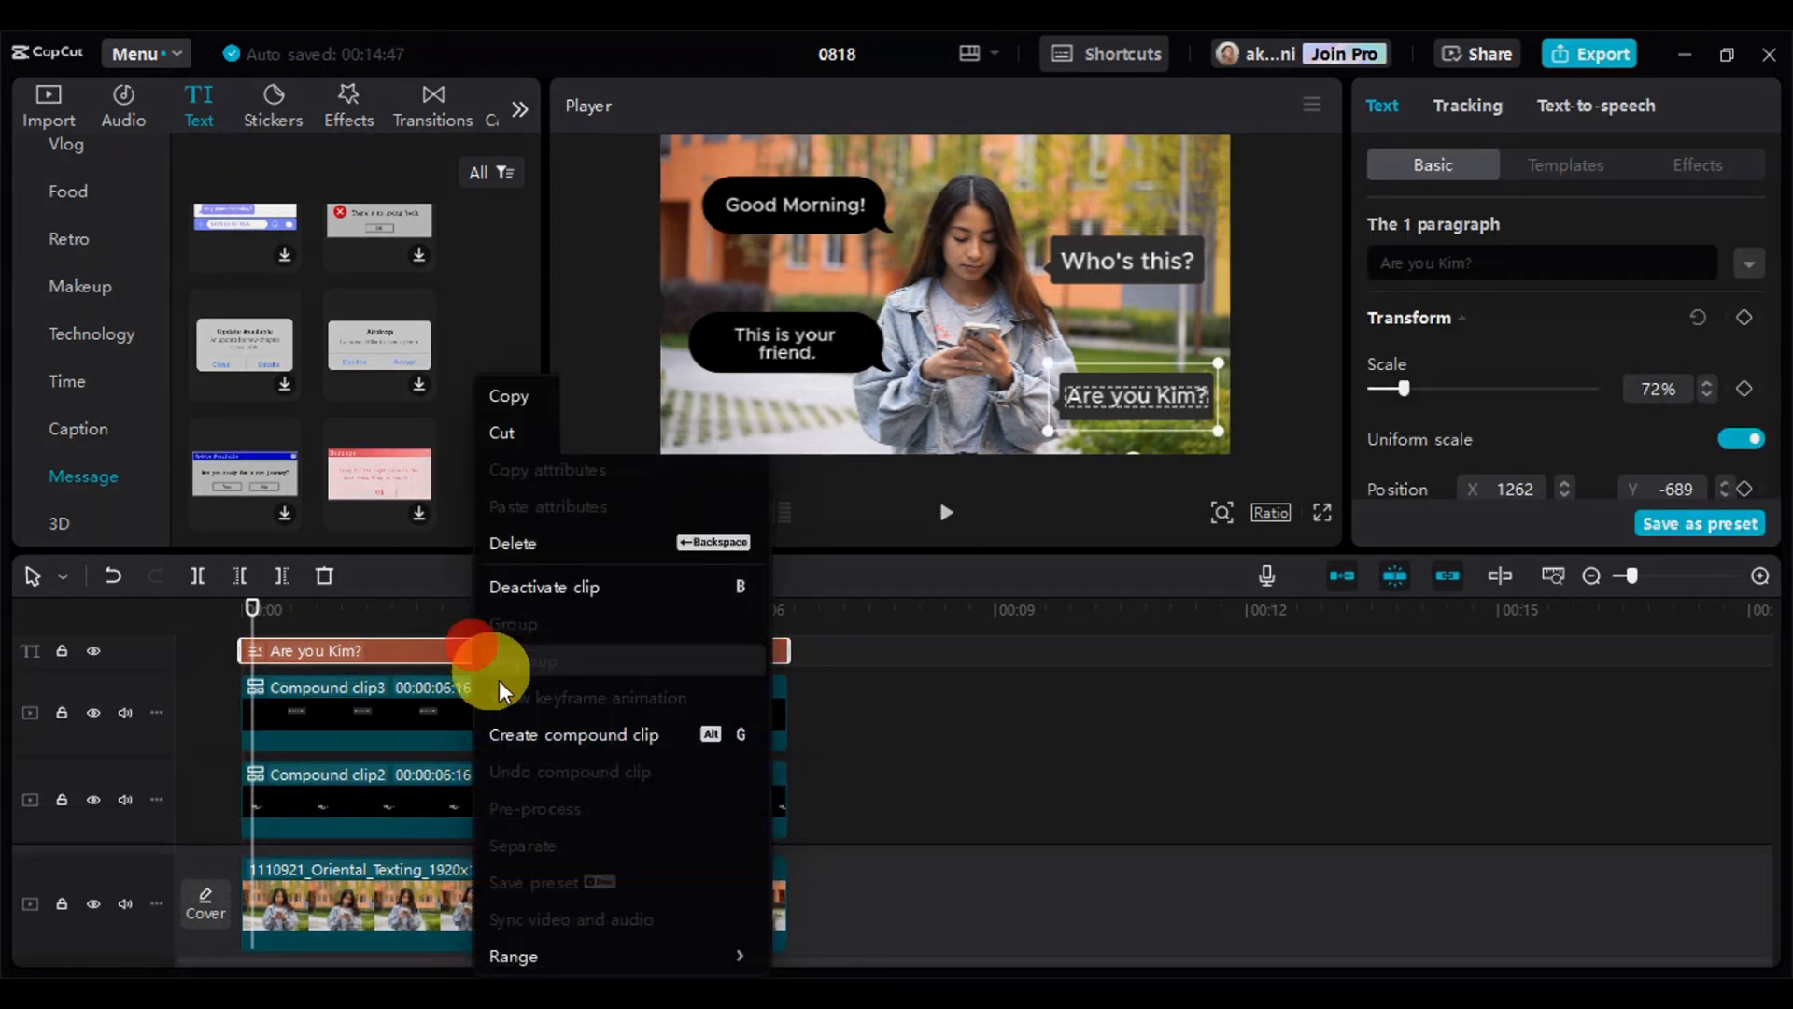
click(530, 734)
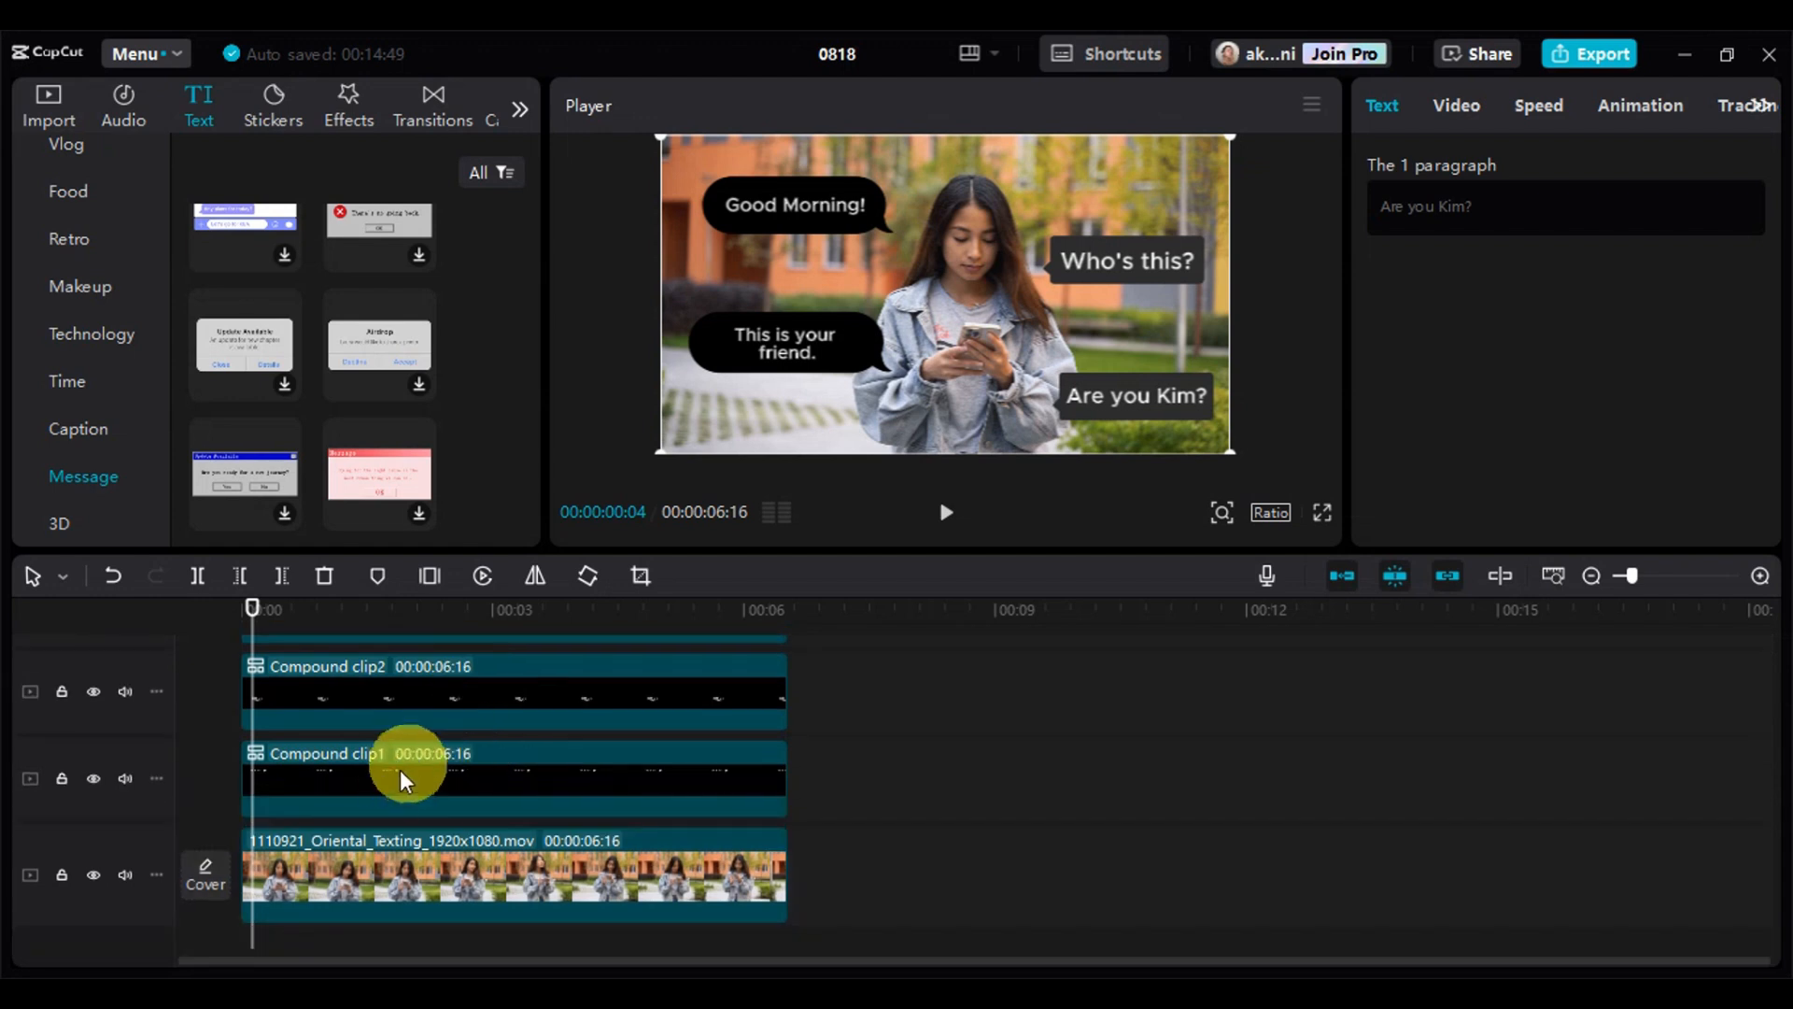
Trim the start of the "This is your friend." compound clip to a duration of about 00:00:04:15
click(397, 771)
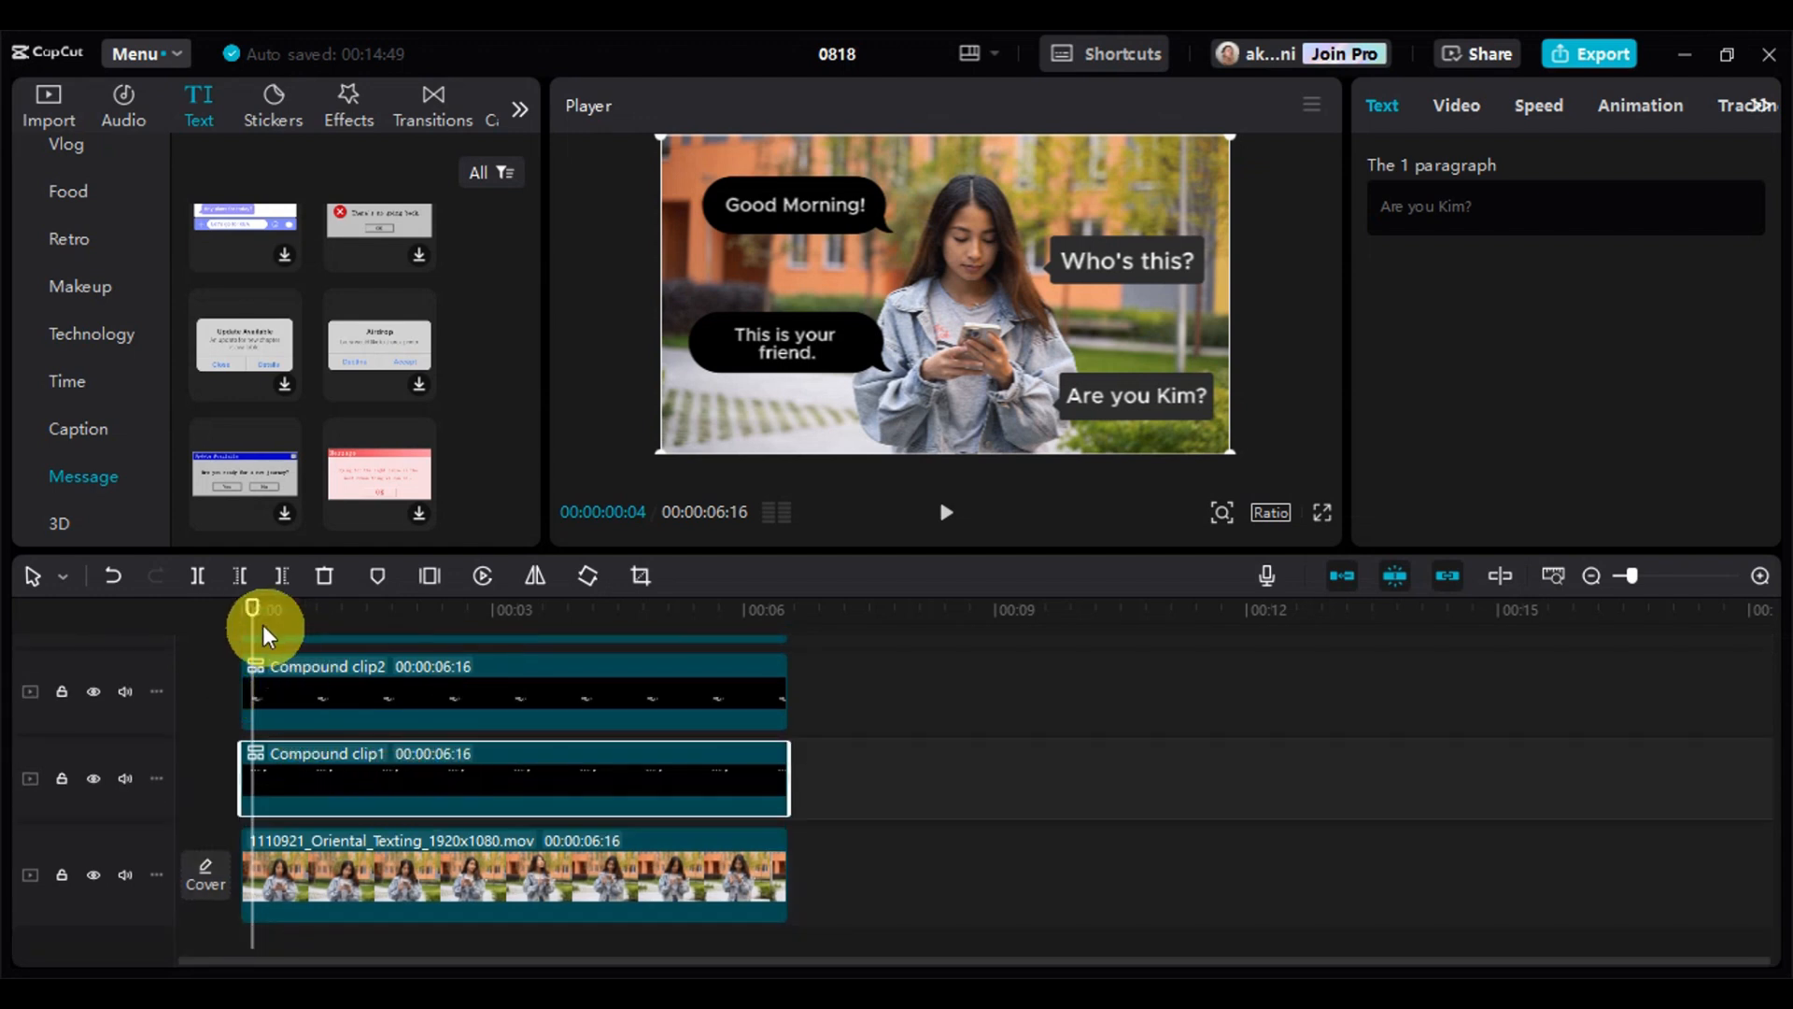
click(329, 721)
drag(244, 685, 441, 689)
scroll(320, 658, up, 1)
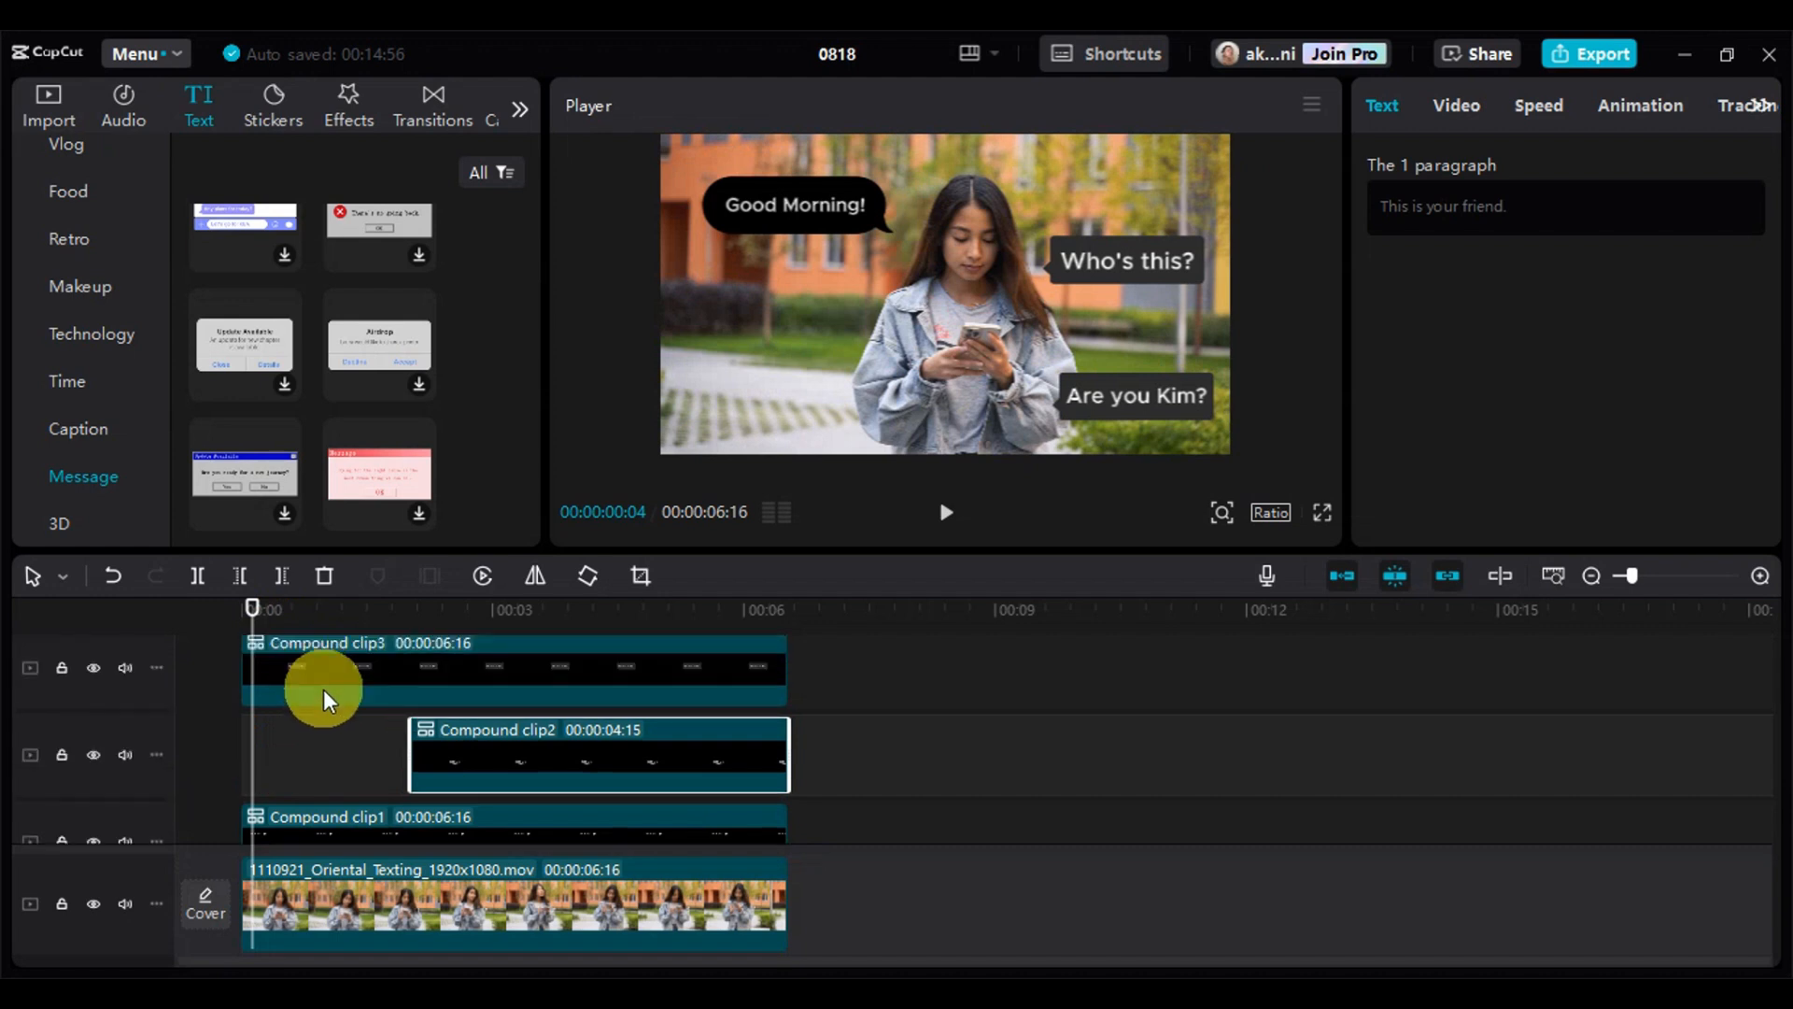
Trim the start of the "Who's this?" compound clip to a duration of about 00:00:04:08
scroll(323, 689, up, 1)
click(318, 708)
drag(244, 696, 436, 708)
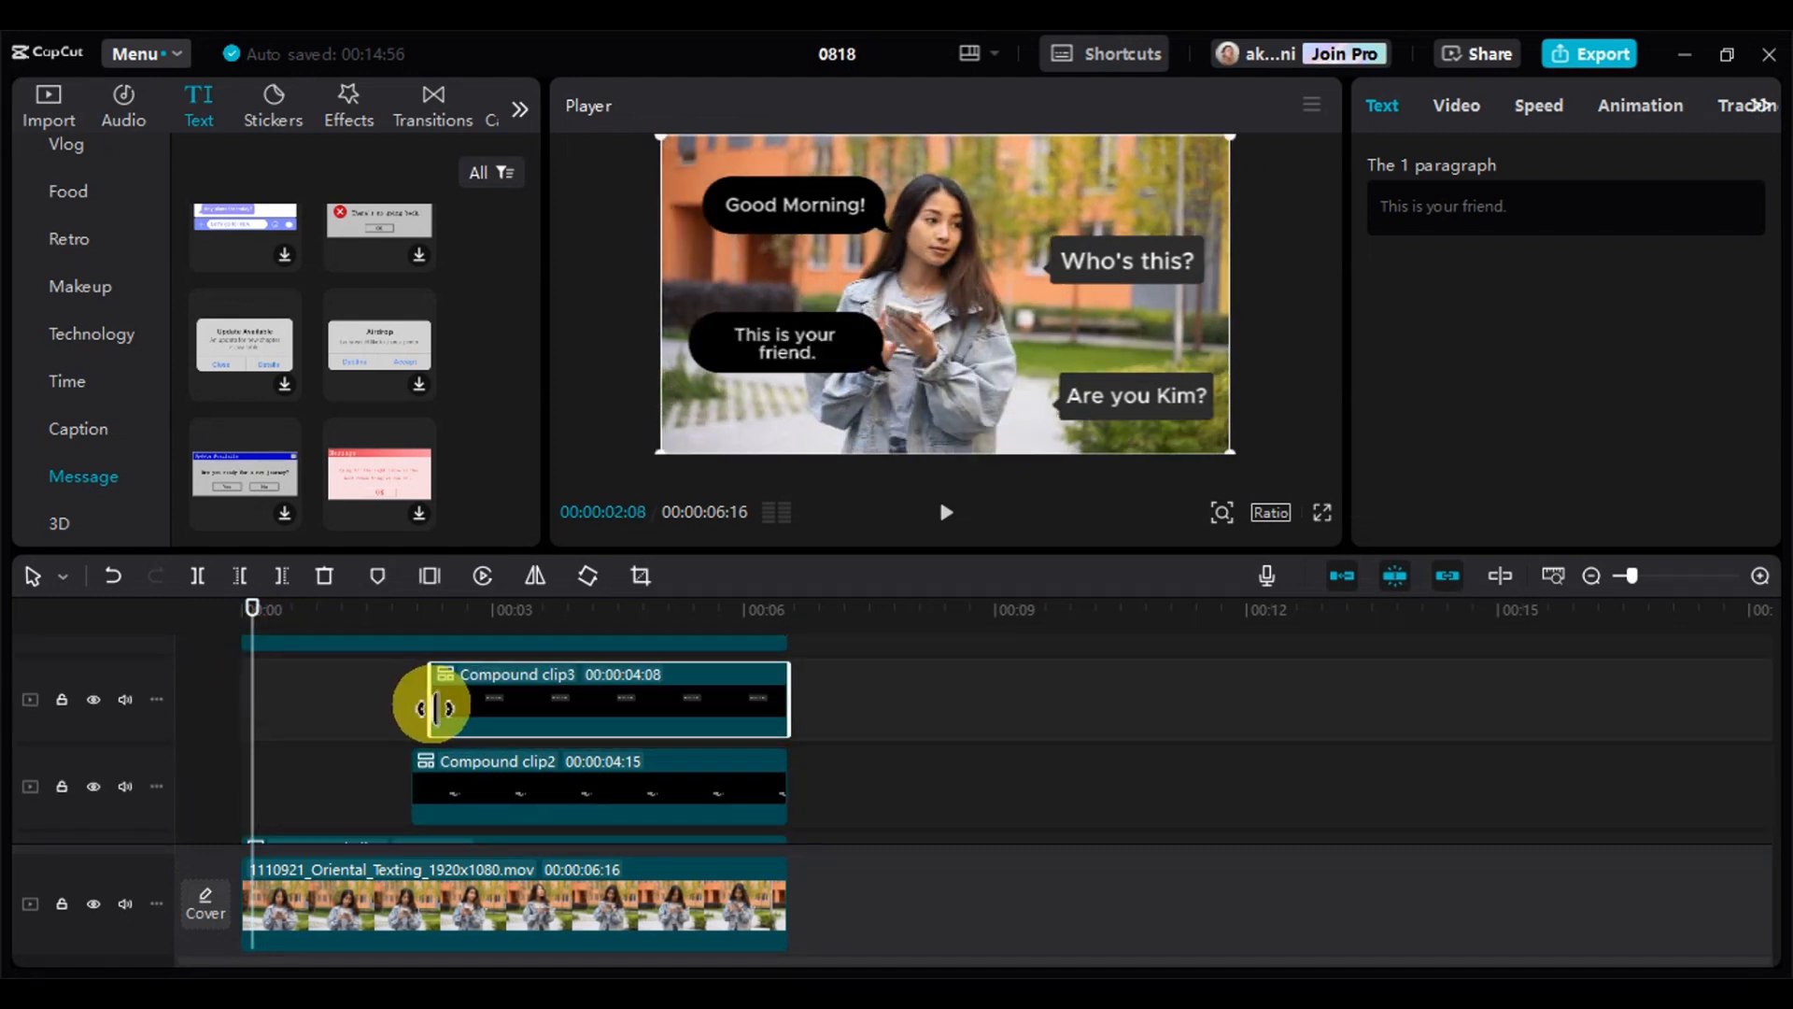
Trim the start of the "Are you" question's compound clip to a duration of about 00:00:04:00
click(377, 672)
drag(241, 658, 459, 752)
scroll(381, 719, down, 4)
Return to the start of the timeline and view the In animations for the "Good Morning!" compound clip
click(241, 617)
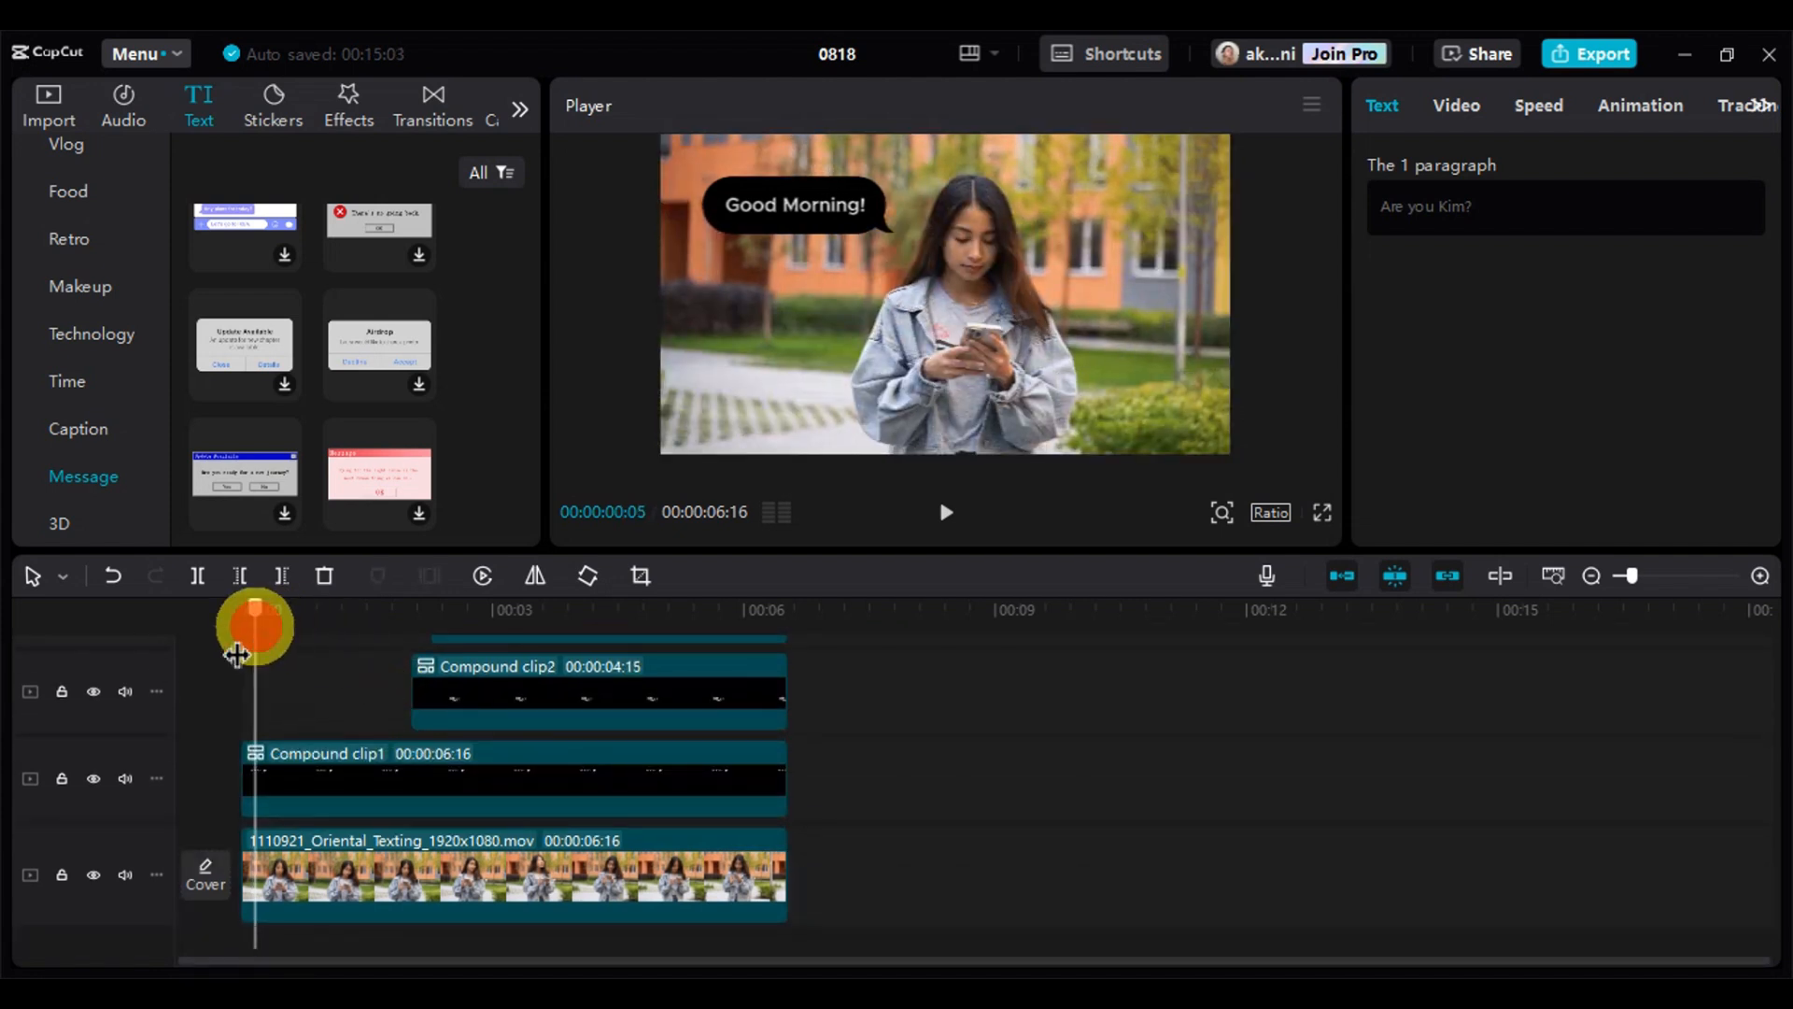
click(362, 778)
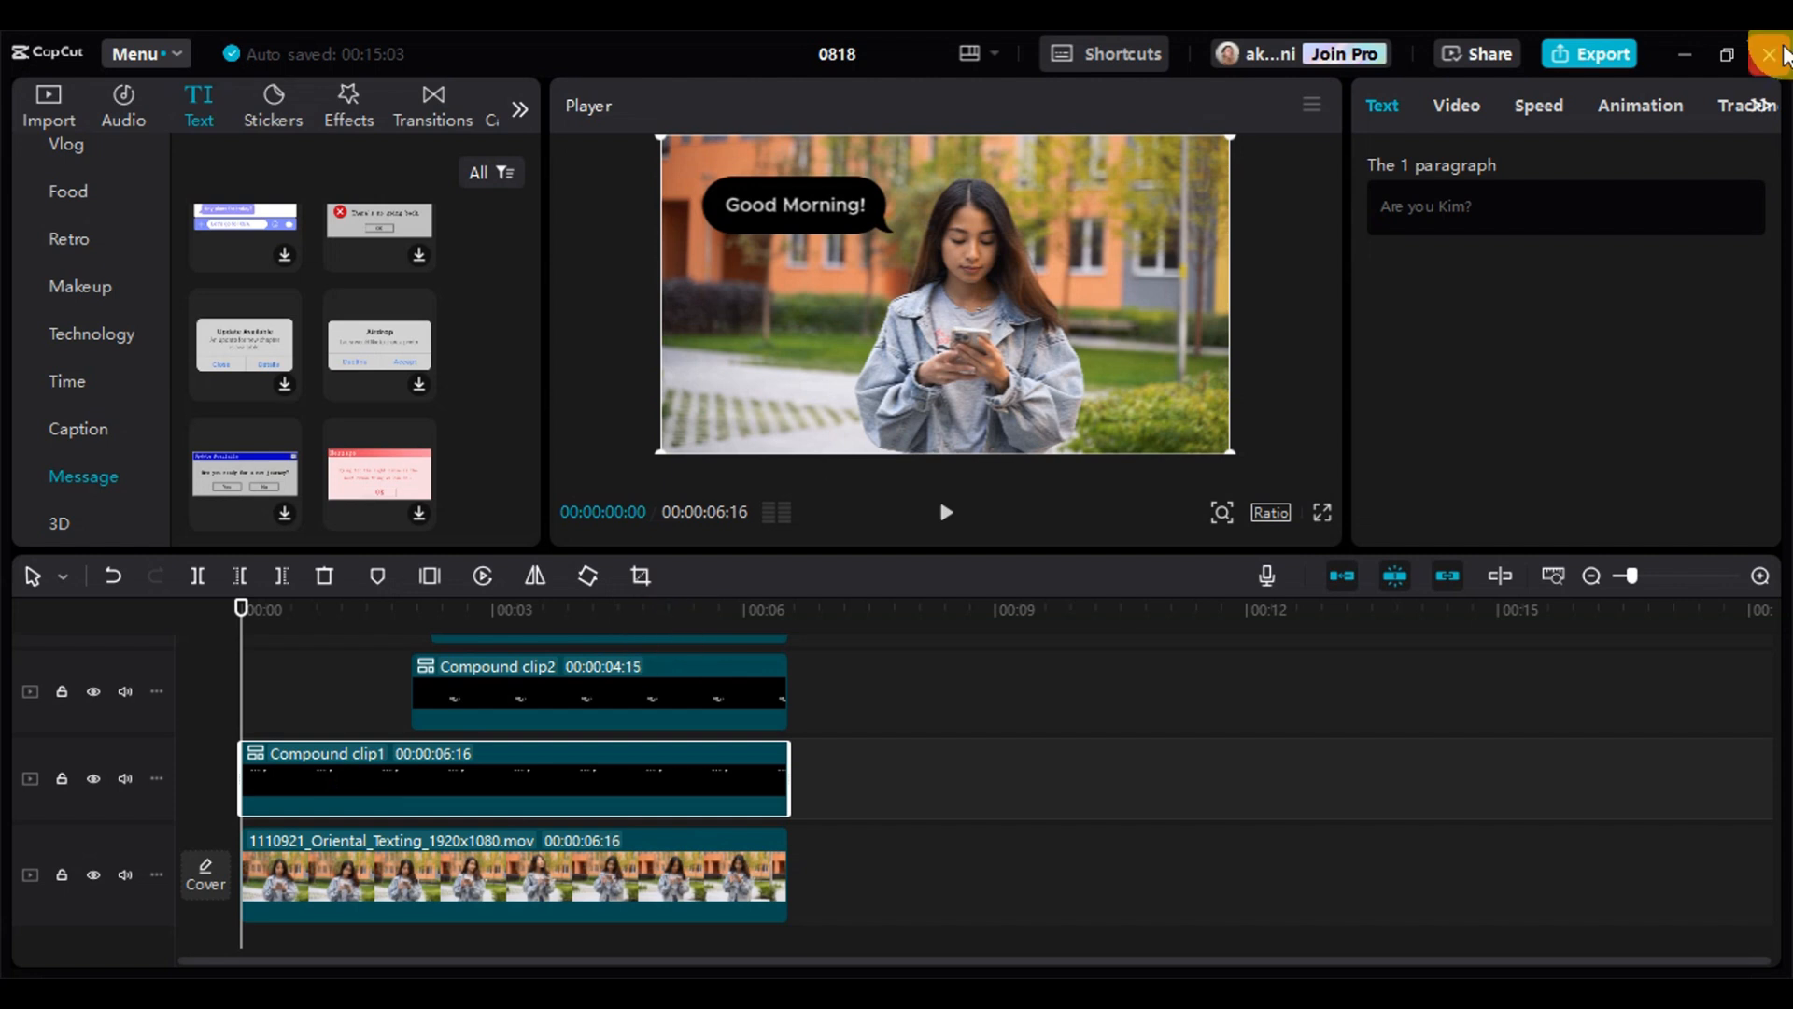
click(1626, 103)
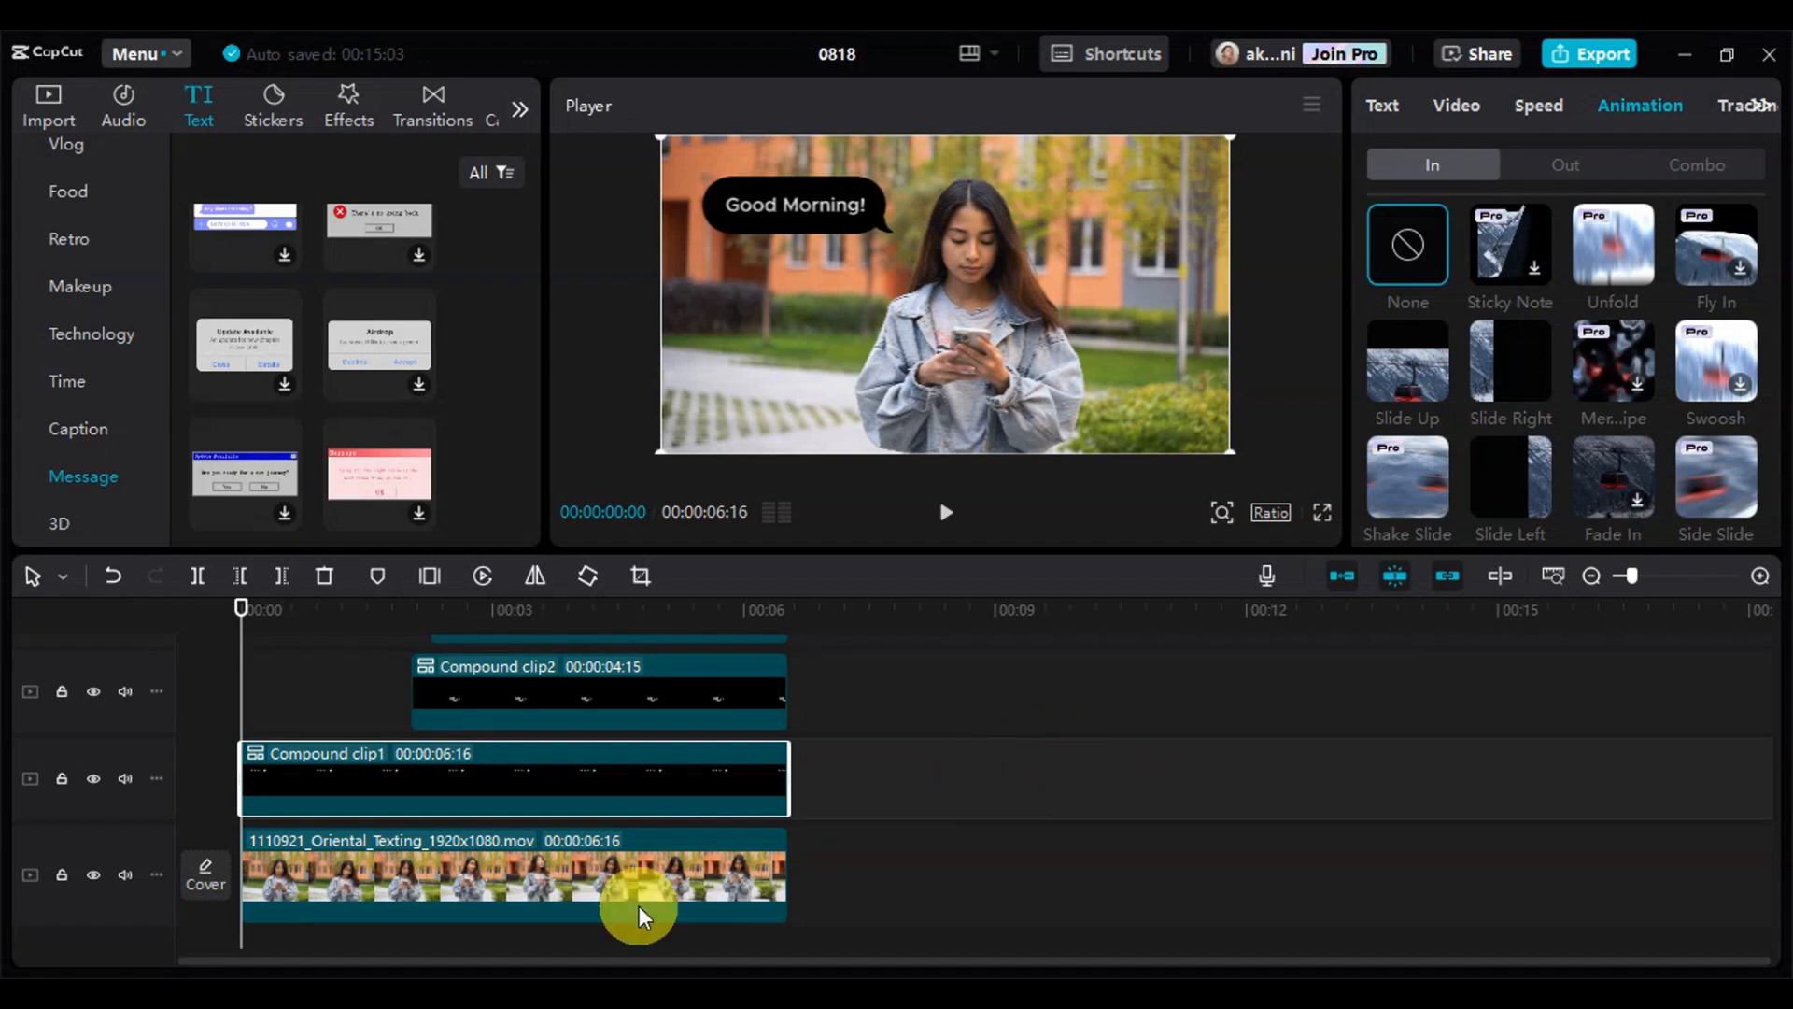
scroll(636, 831, up, 1)
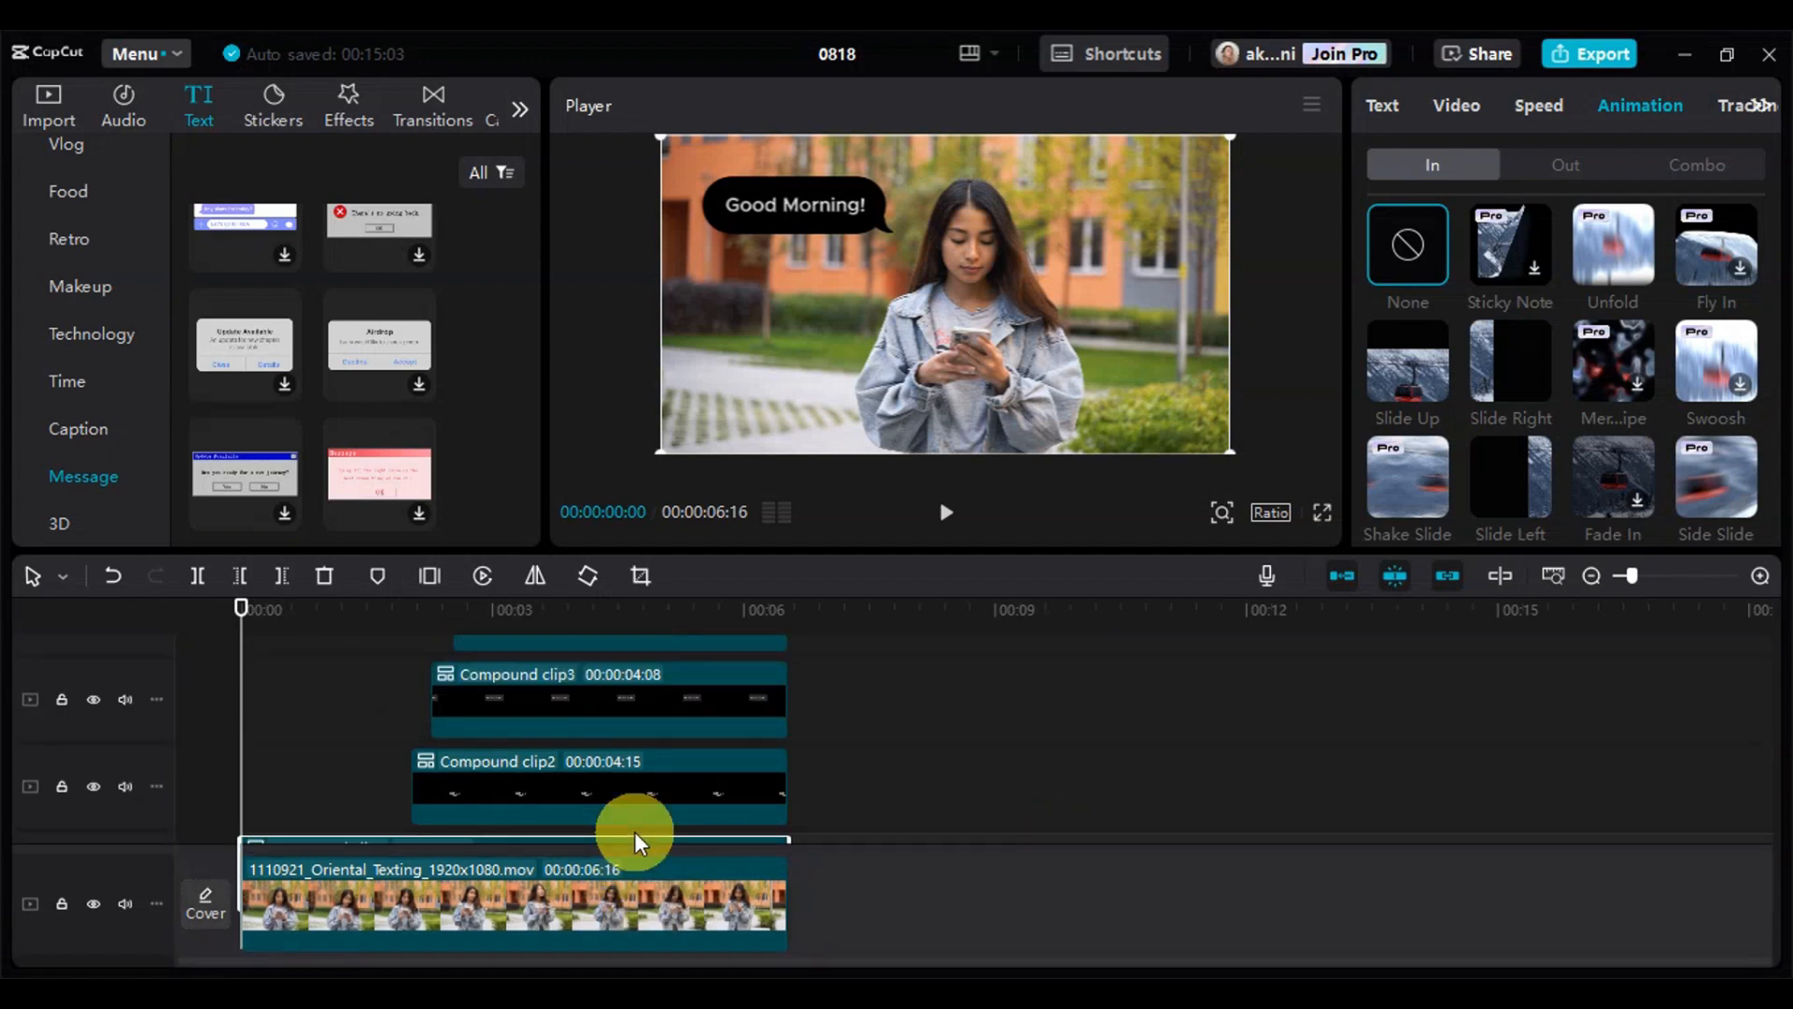
Preview from the beginning and extend the start of the "Who's this?" compound clip earlier, to a duration of about 00:00:05:12
click(256, 674)
key(space)
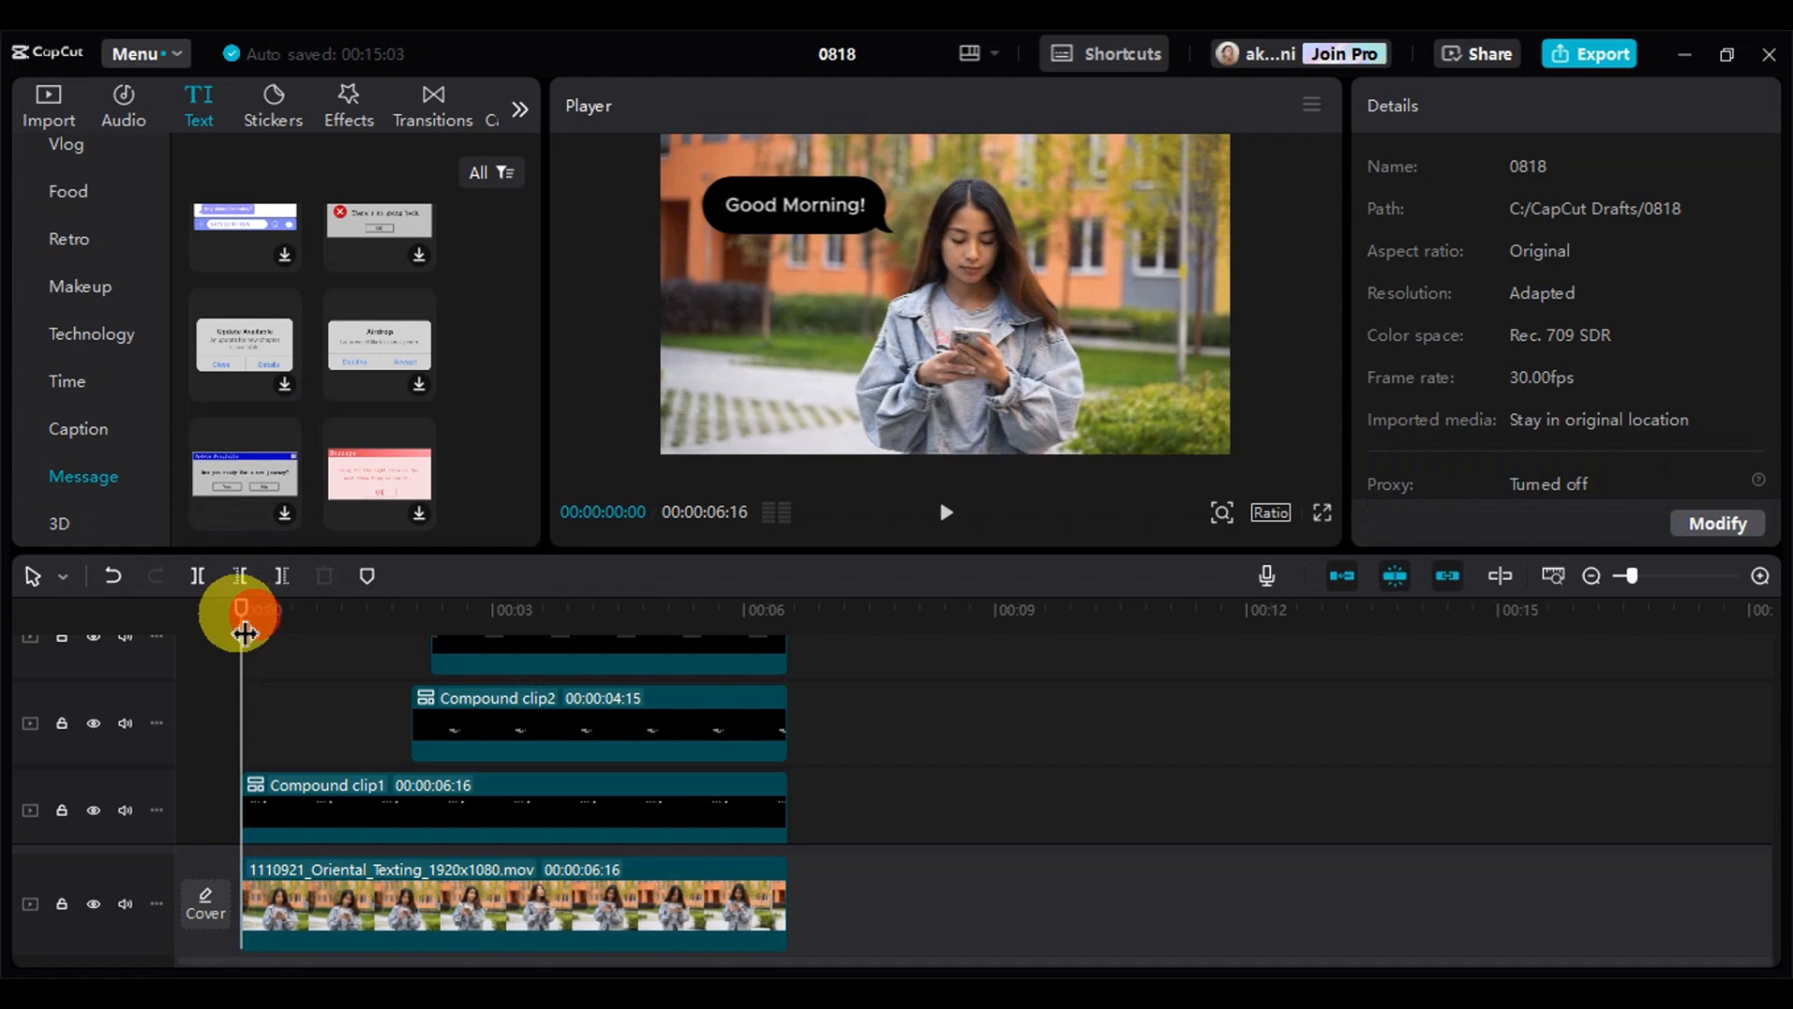
scroll(374, 747, up, 2)
drag(431, 691, 347, 693)
key(space)
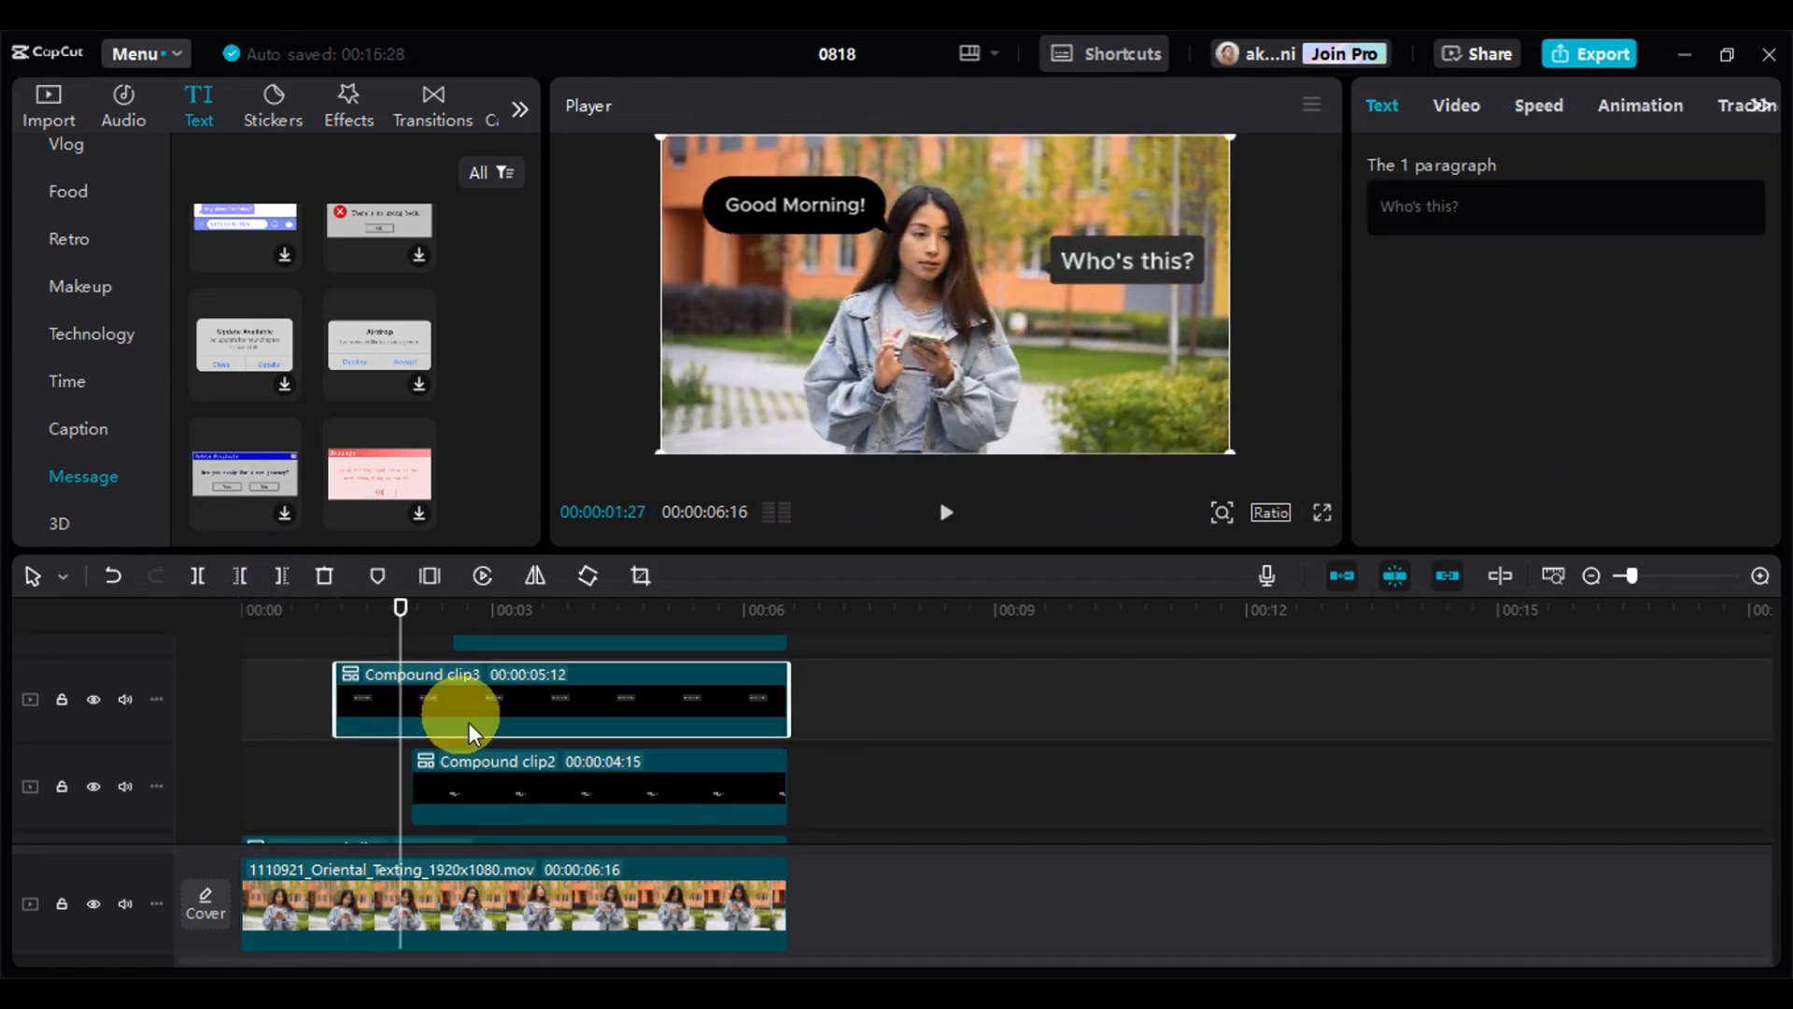
Play on to about 00:00:02:15 and trim the start of the "This is your friend." compound clip to that point
key(space)
click(523, 786)
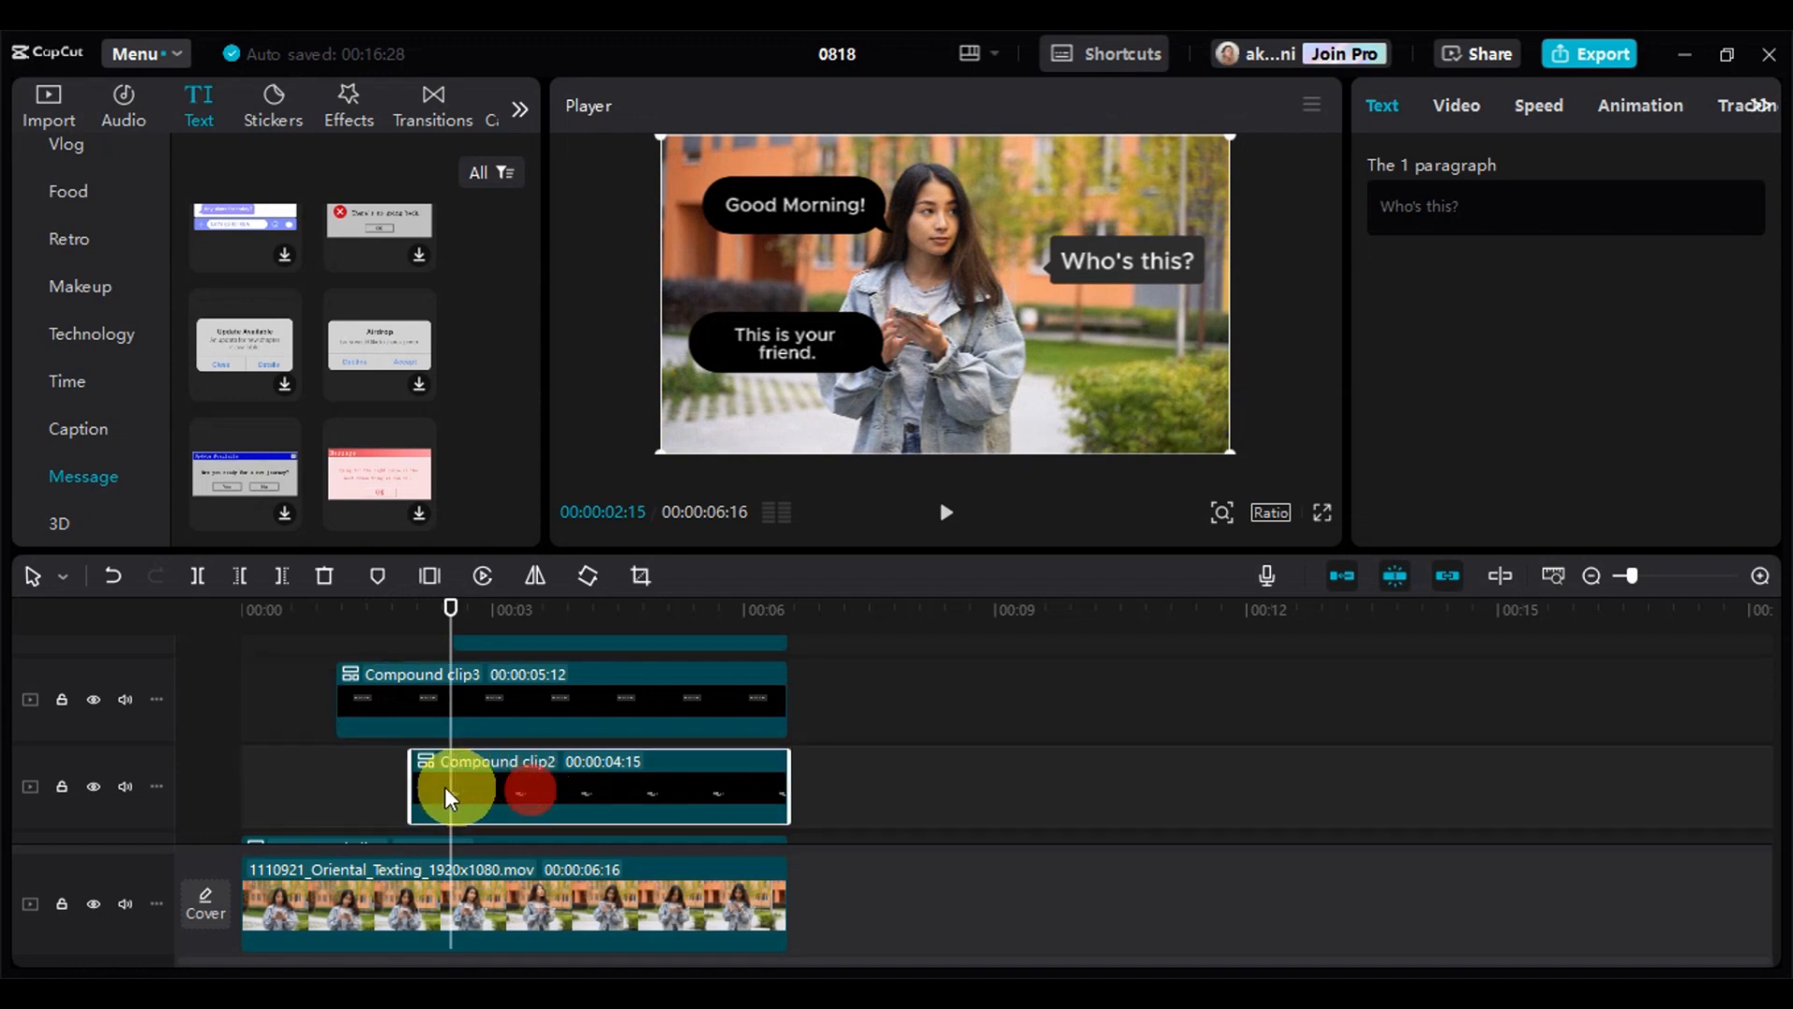
drag(417, 790, 454, 790)
Play on to about 00:00:03:13, trim the final question's compound clip to start at about 3.8 seconds, and return near the beginning
key(space)
scroll(568, 781, up, 1)
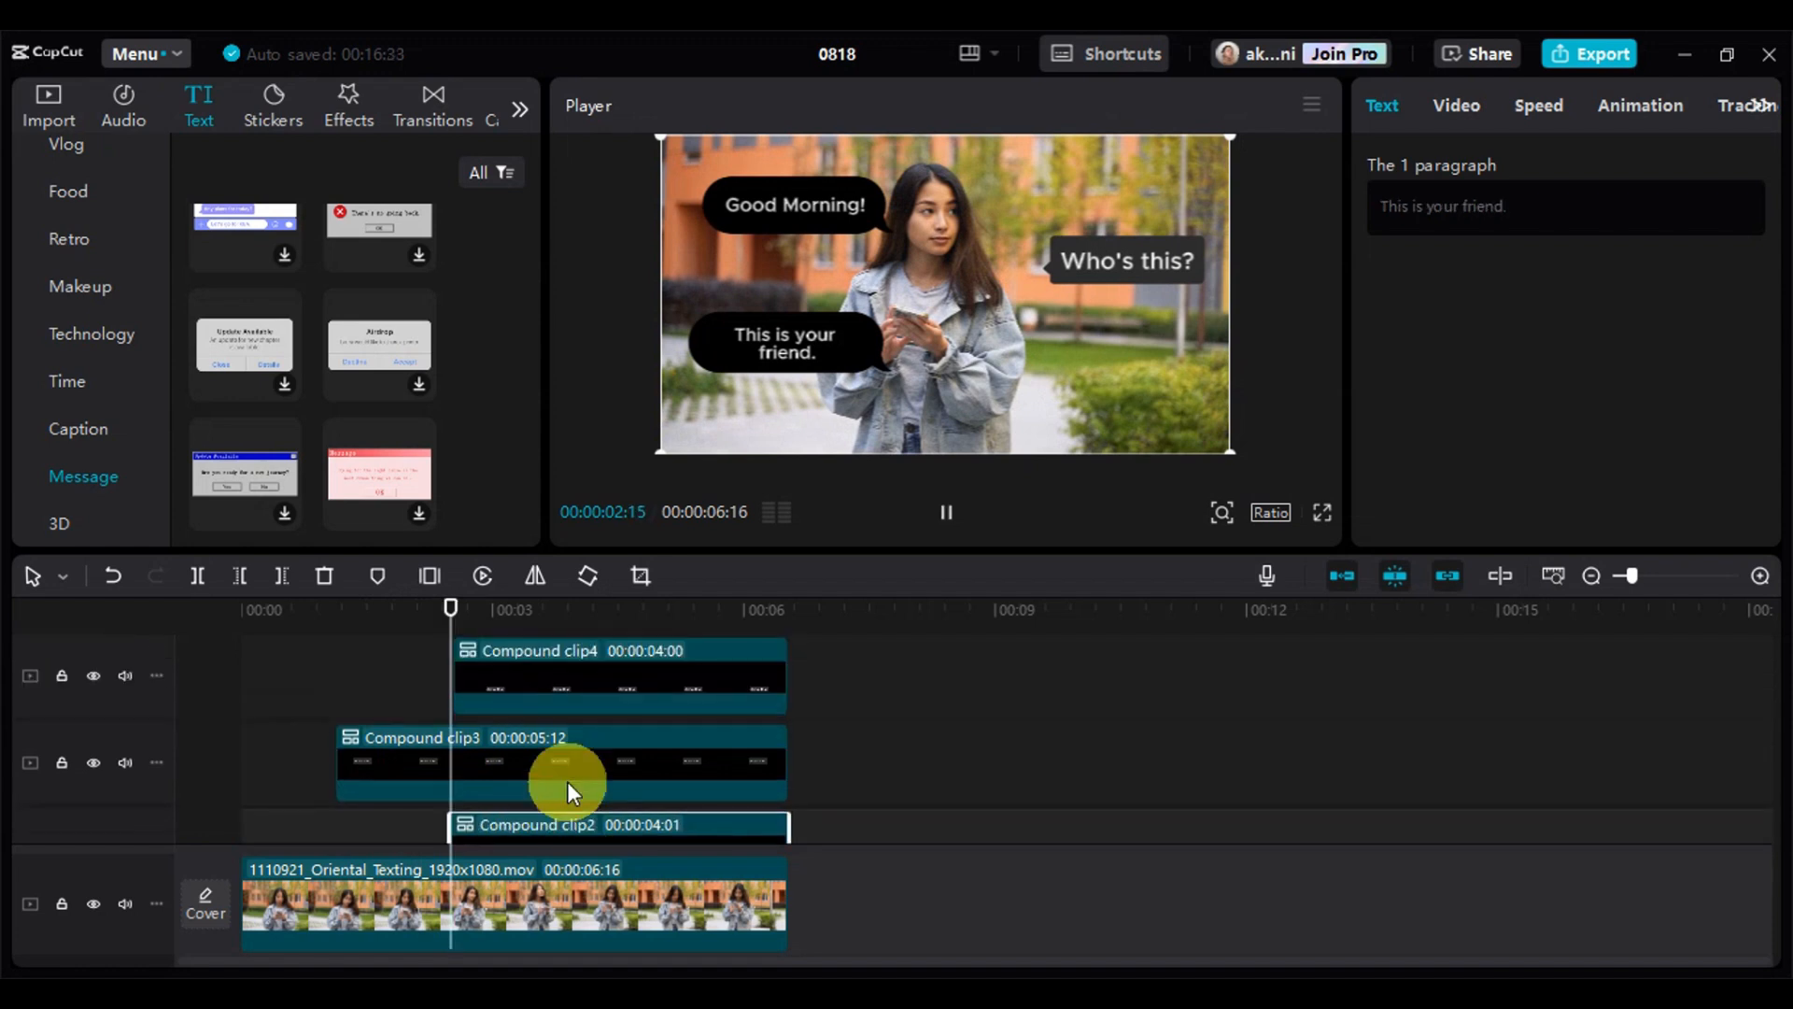
key(space)
click(495, 671)
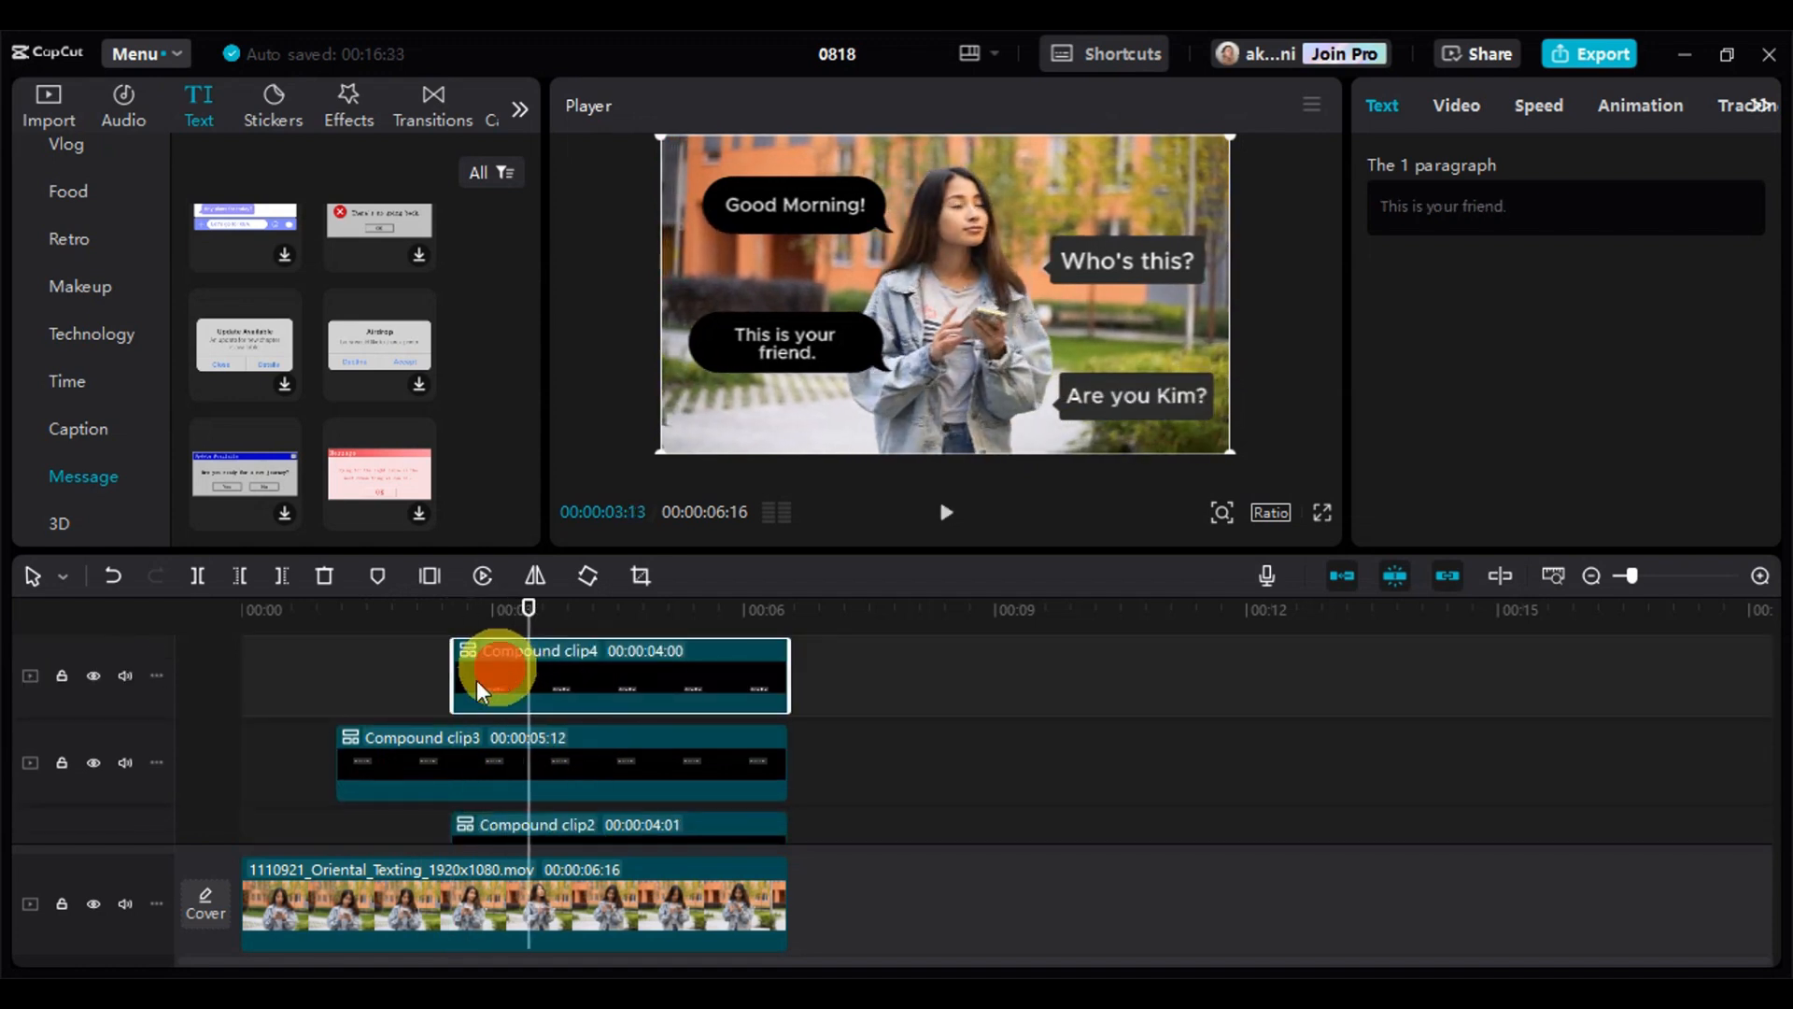
drag(455, 675, 573, 704)
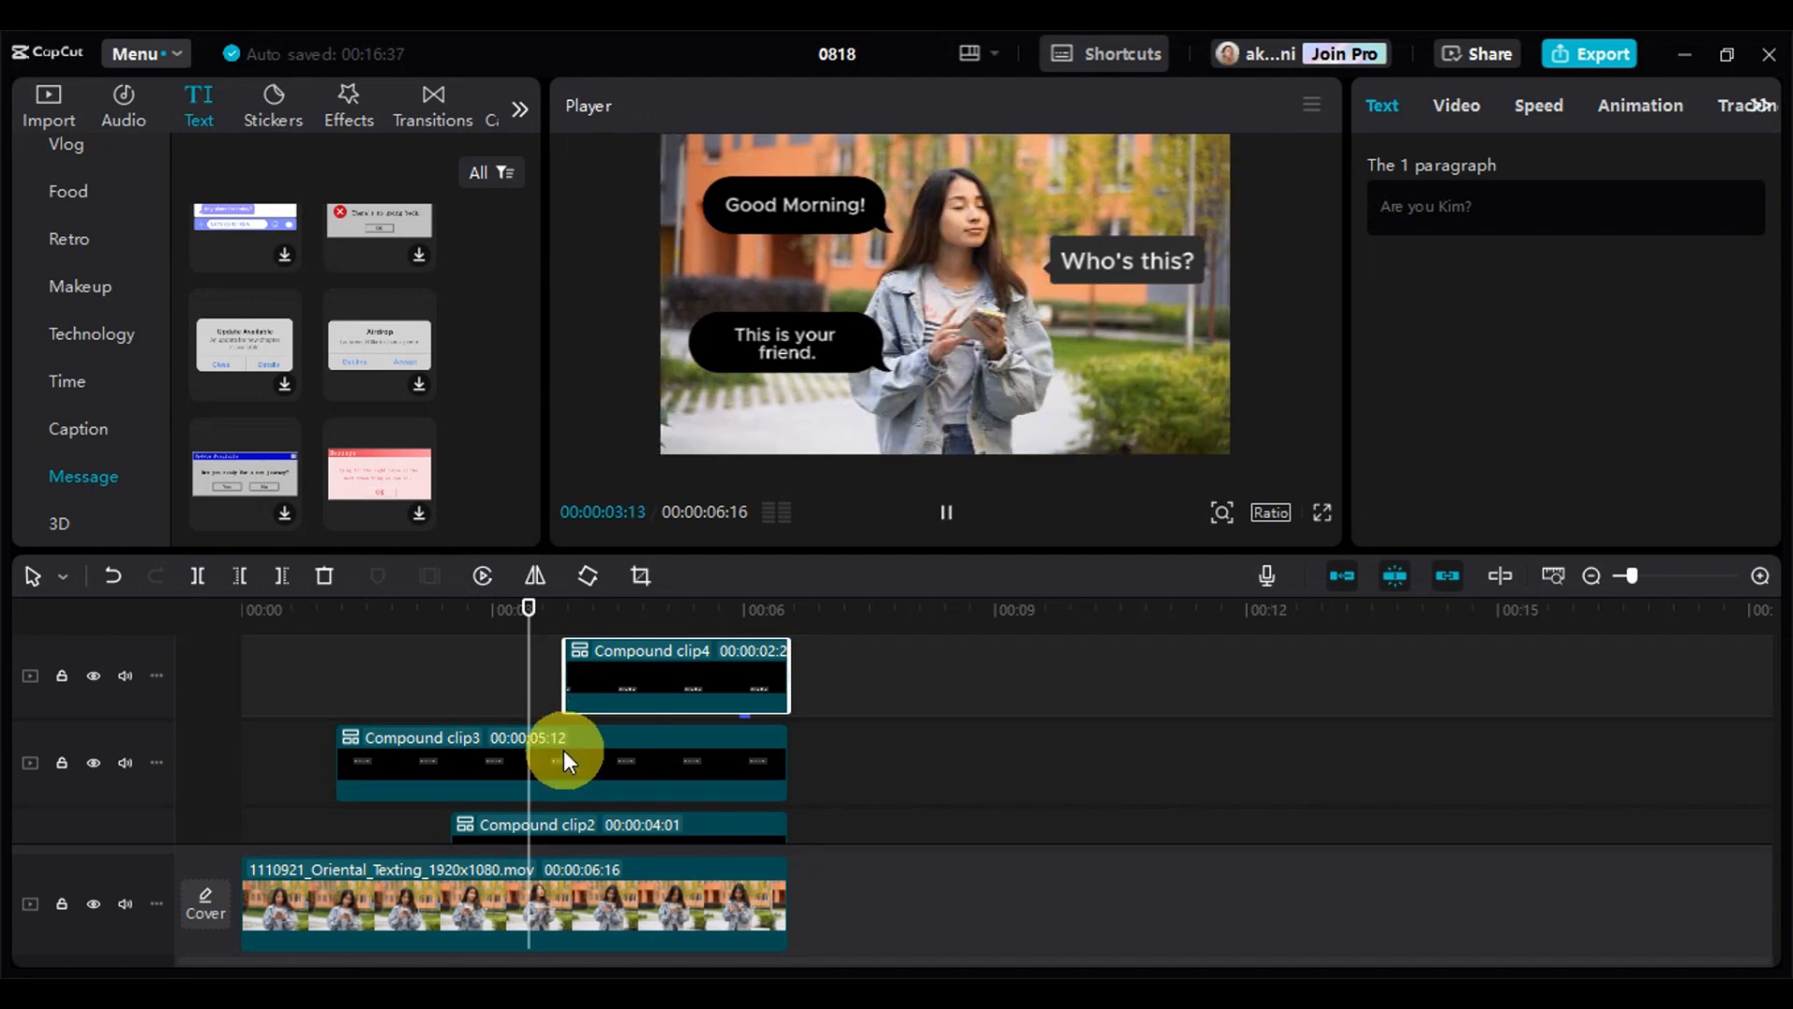
click(264, 620)
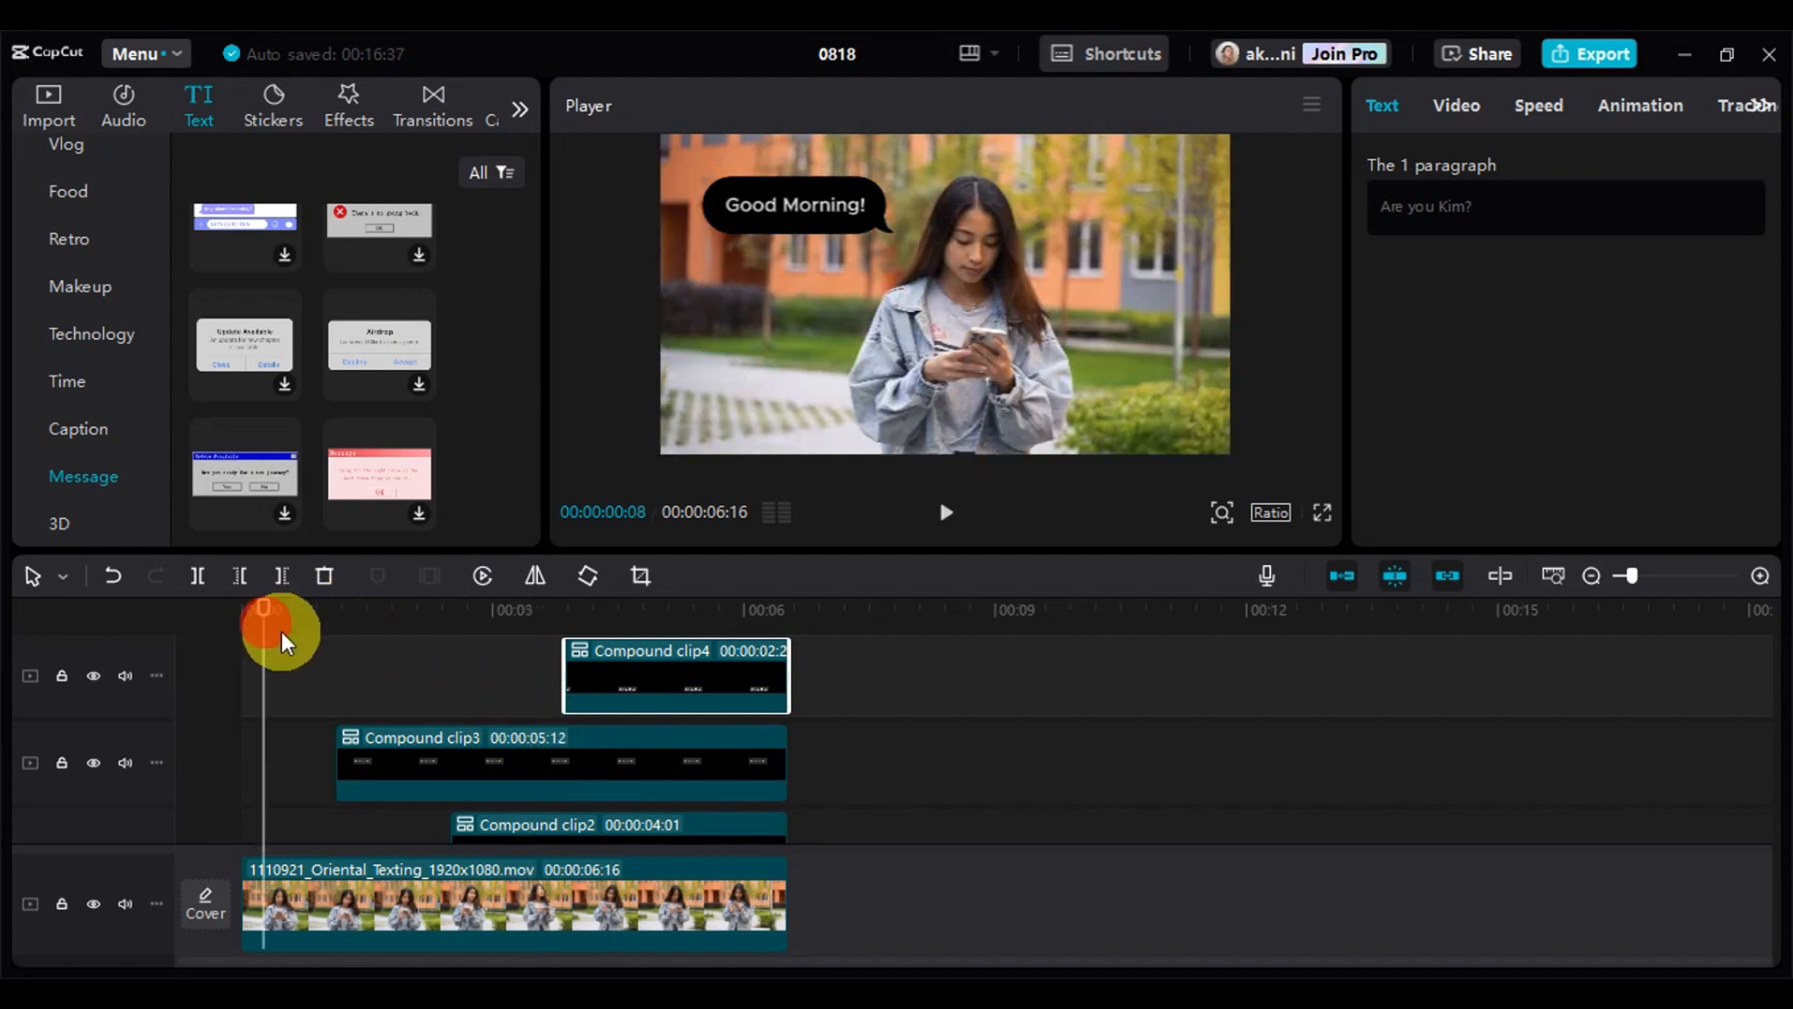
Preview the sequence and trim the start of the "Good Morning!" compound clip to 00:00:00:06, giving a duration of 00:00:06:10
key(space)
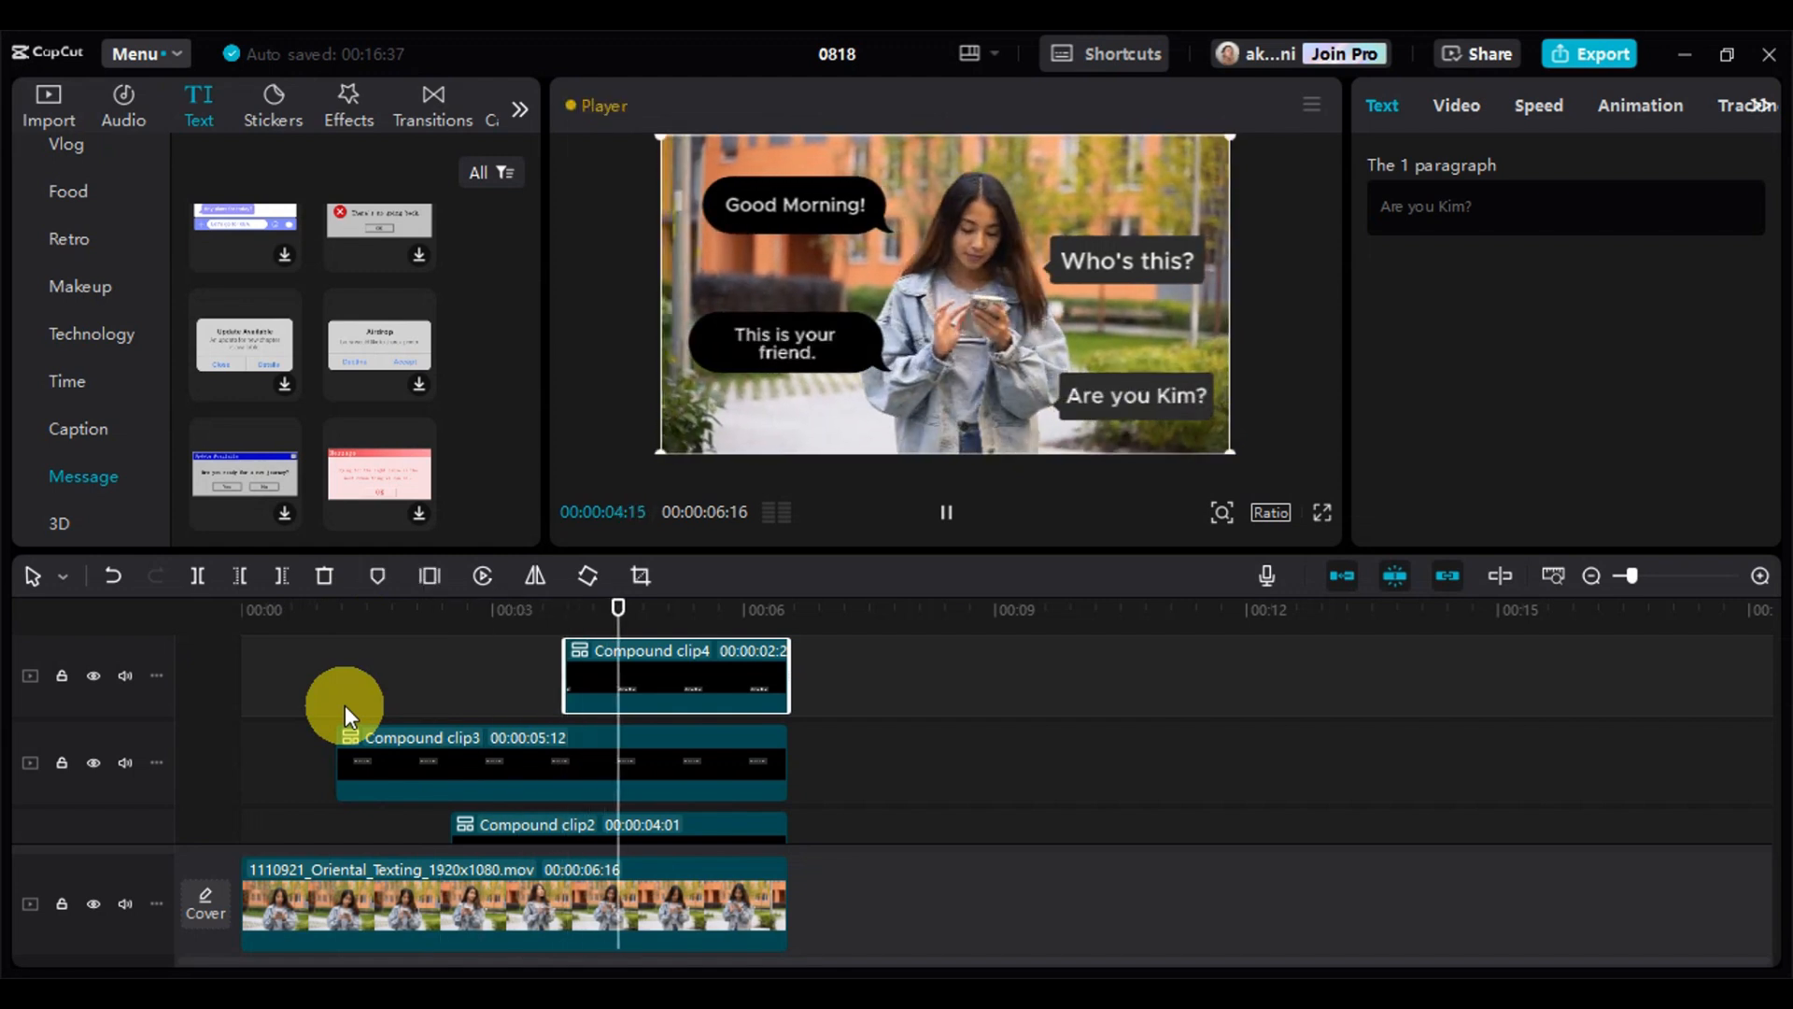
key(space)
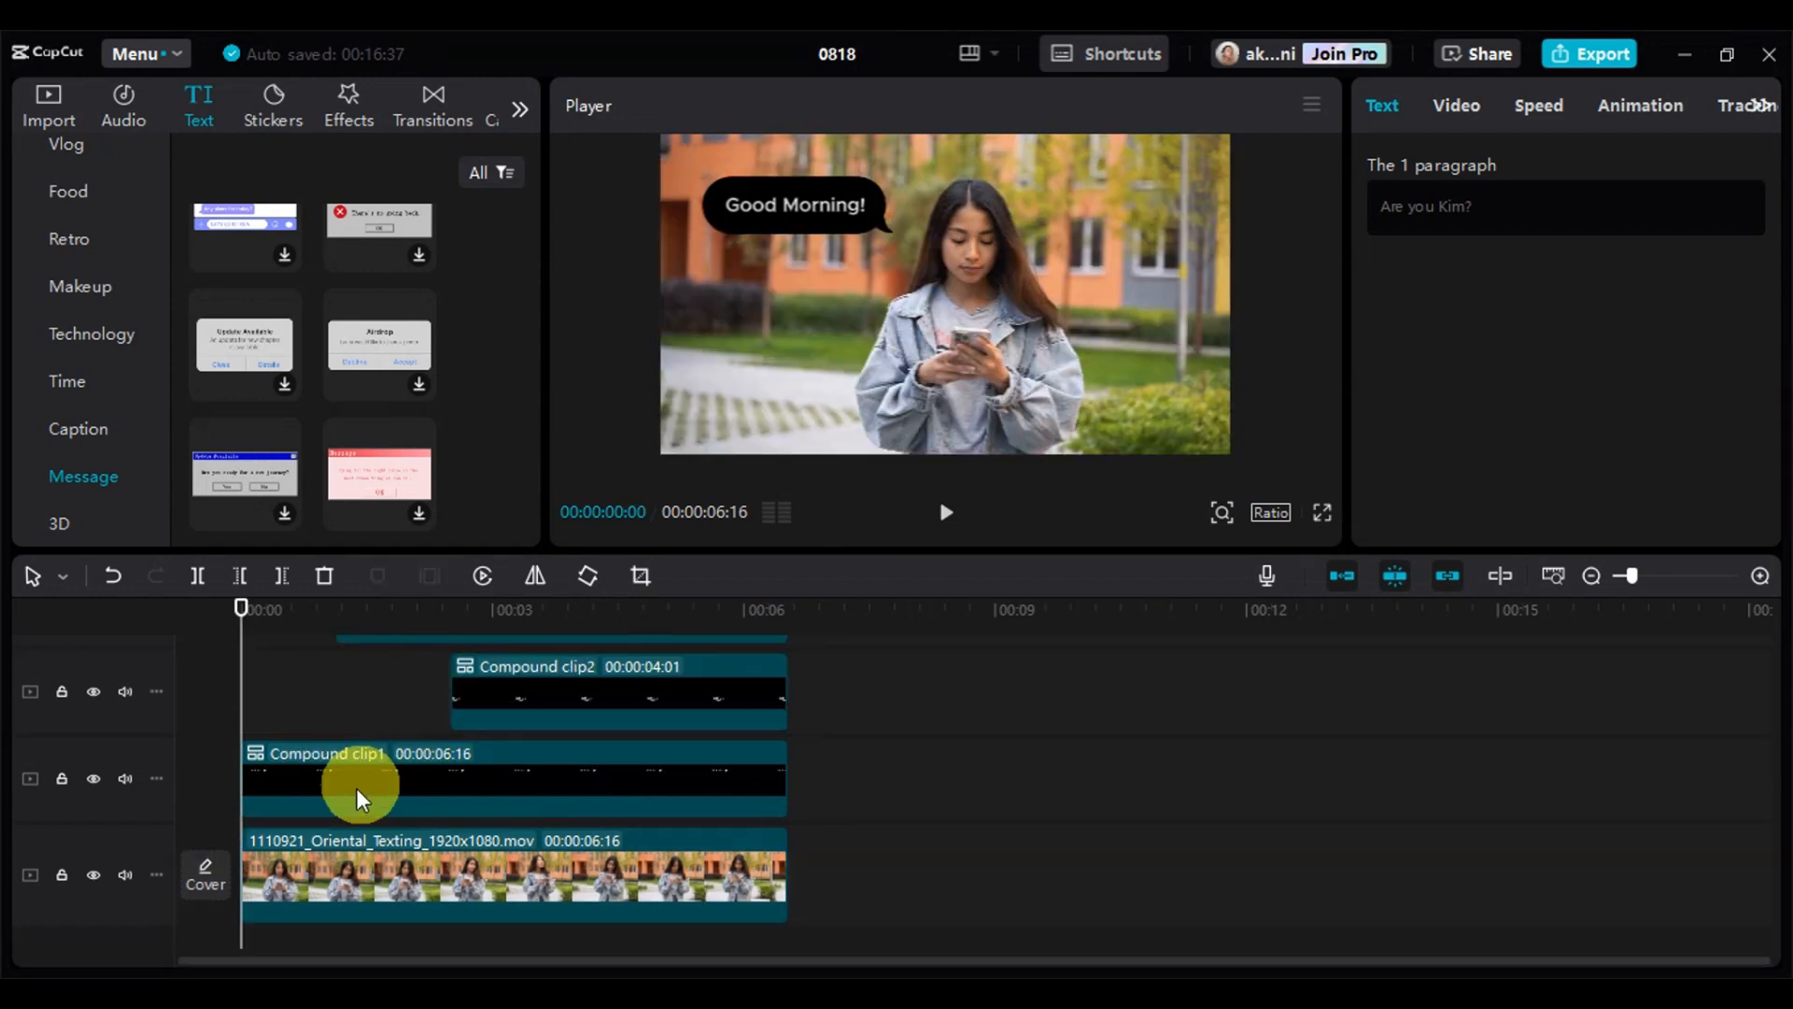
click(357, 794)
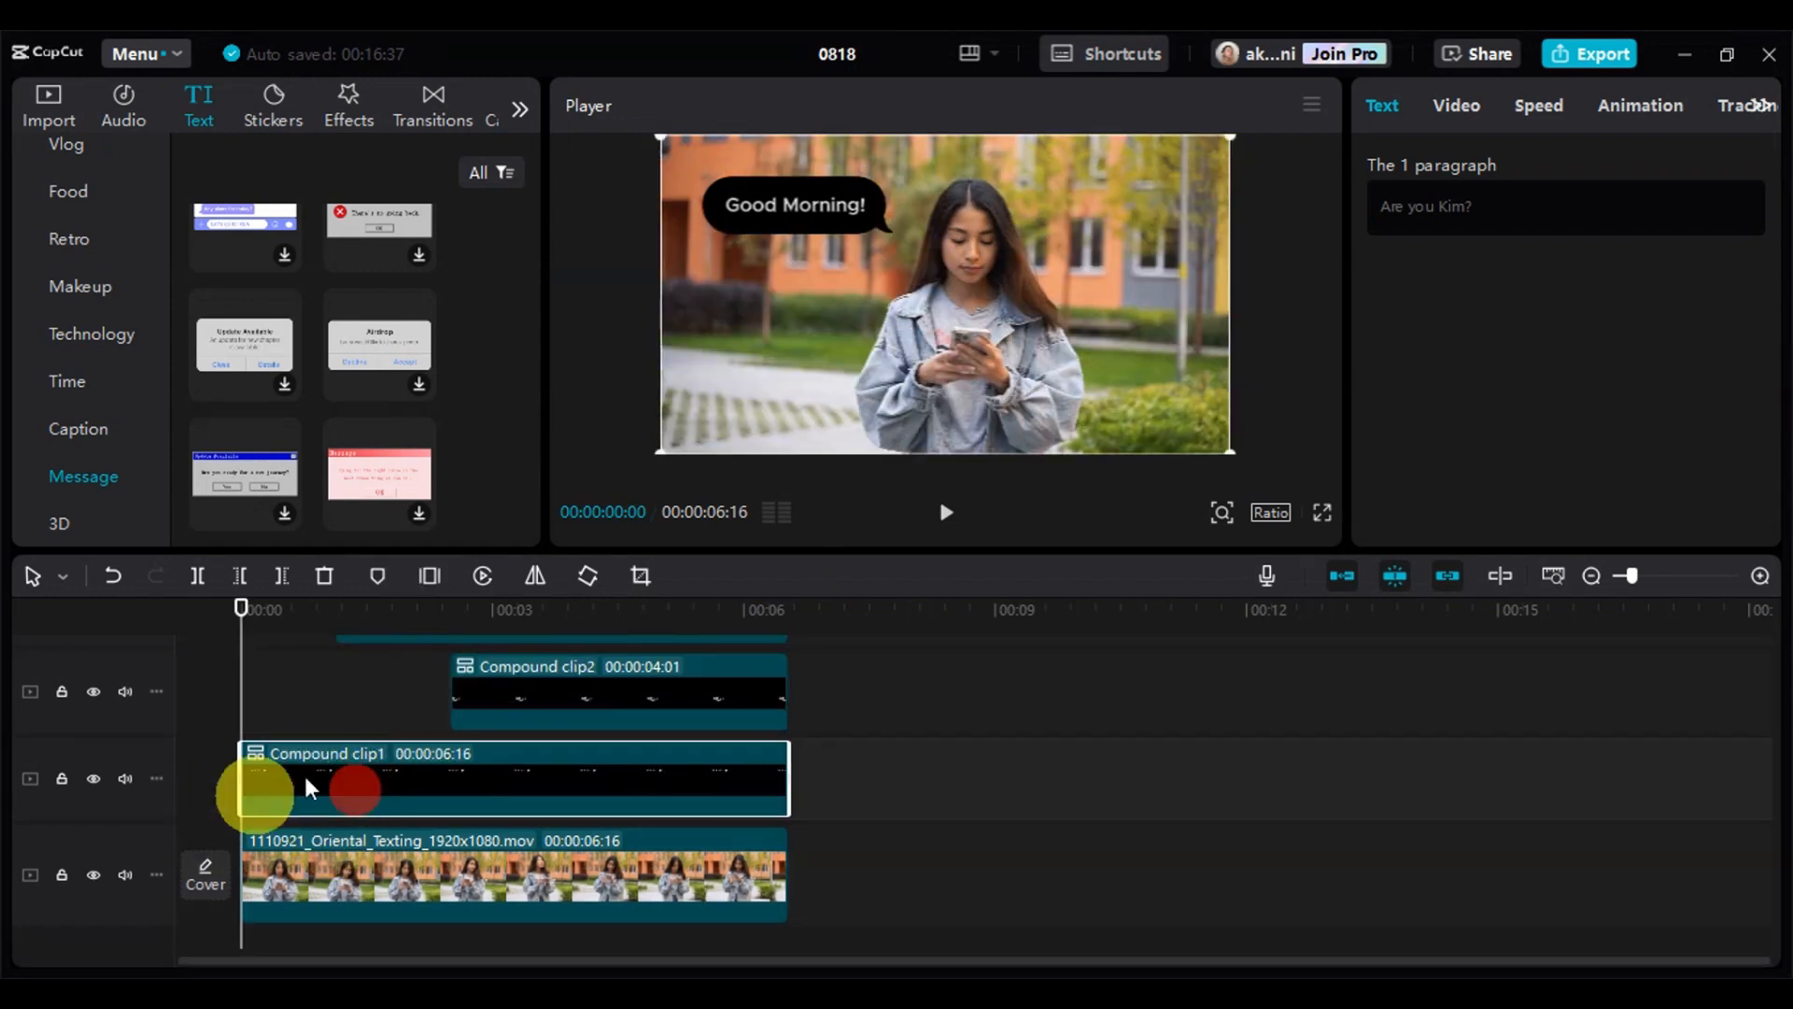
drag(241, 767, 264, 762)
drag(244, 645, 272, 680)
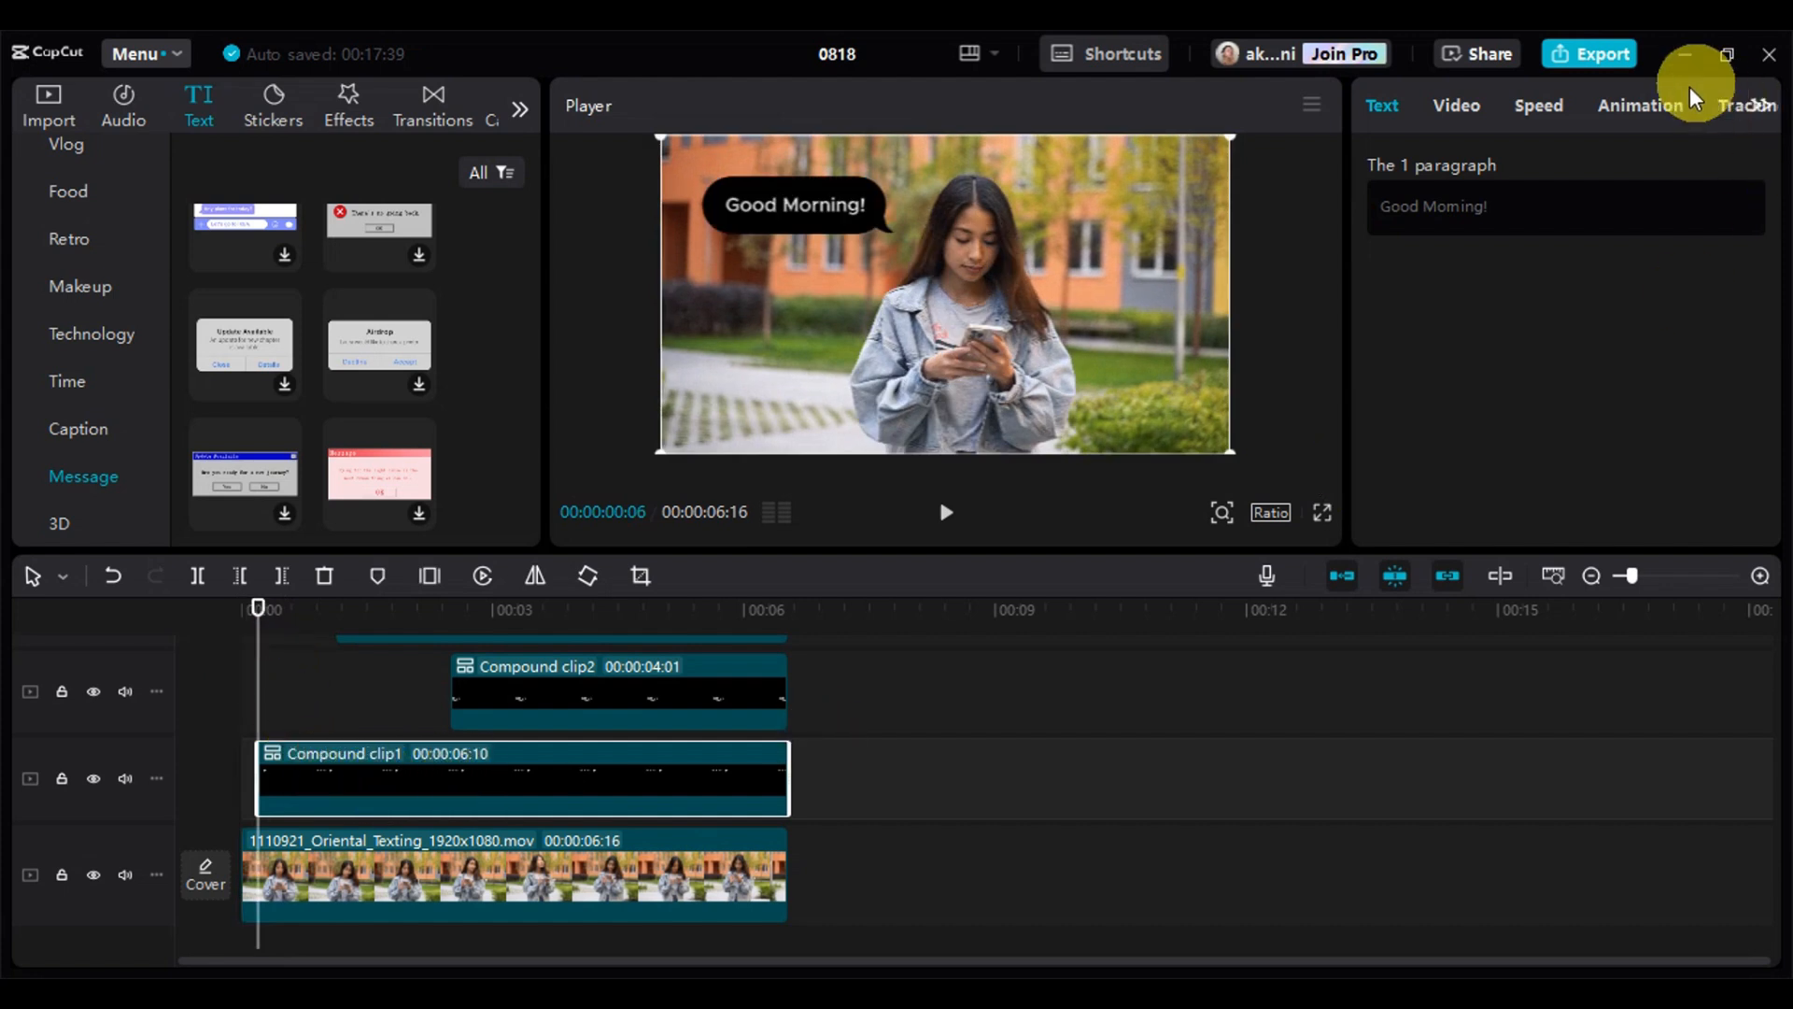
Apply the Slide Up In animation to the "Good Morning!" compound clip with a duration of 0.2 s
click(1654, 102)
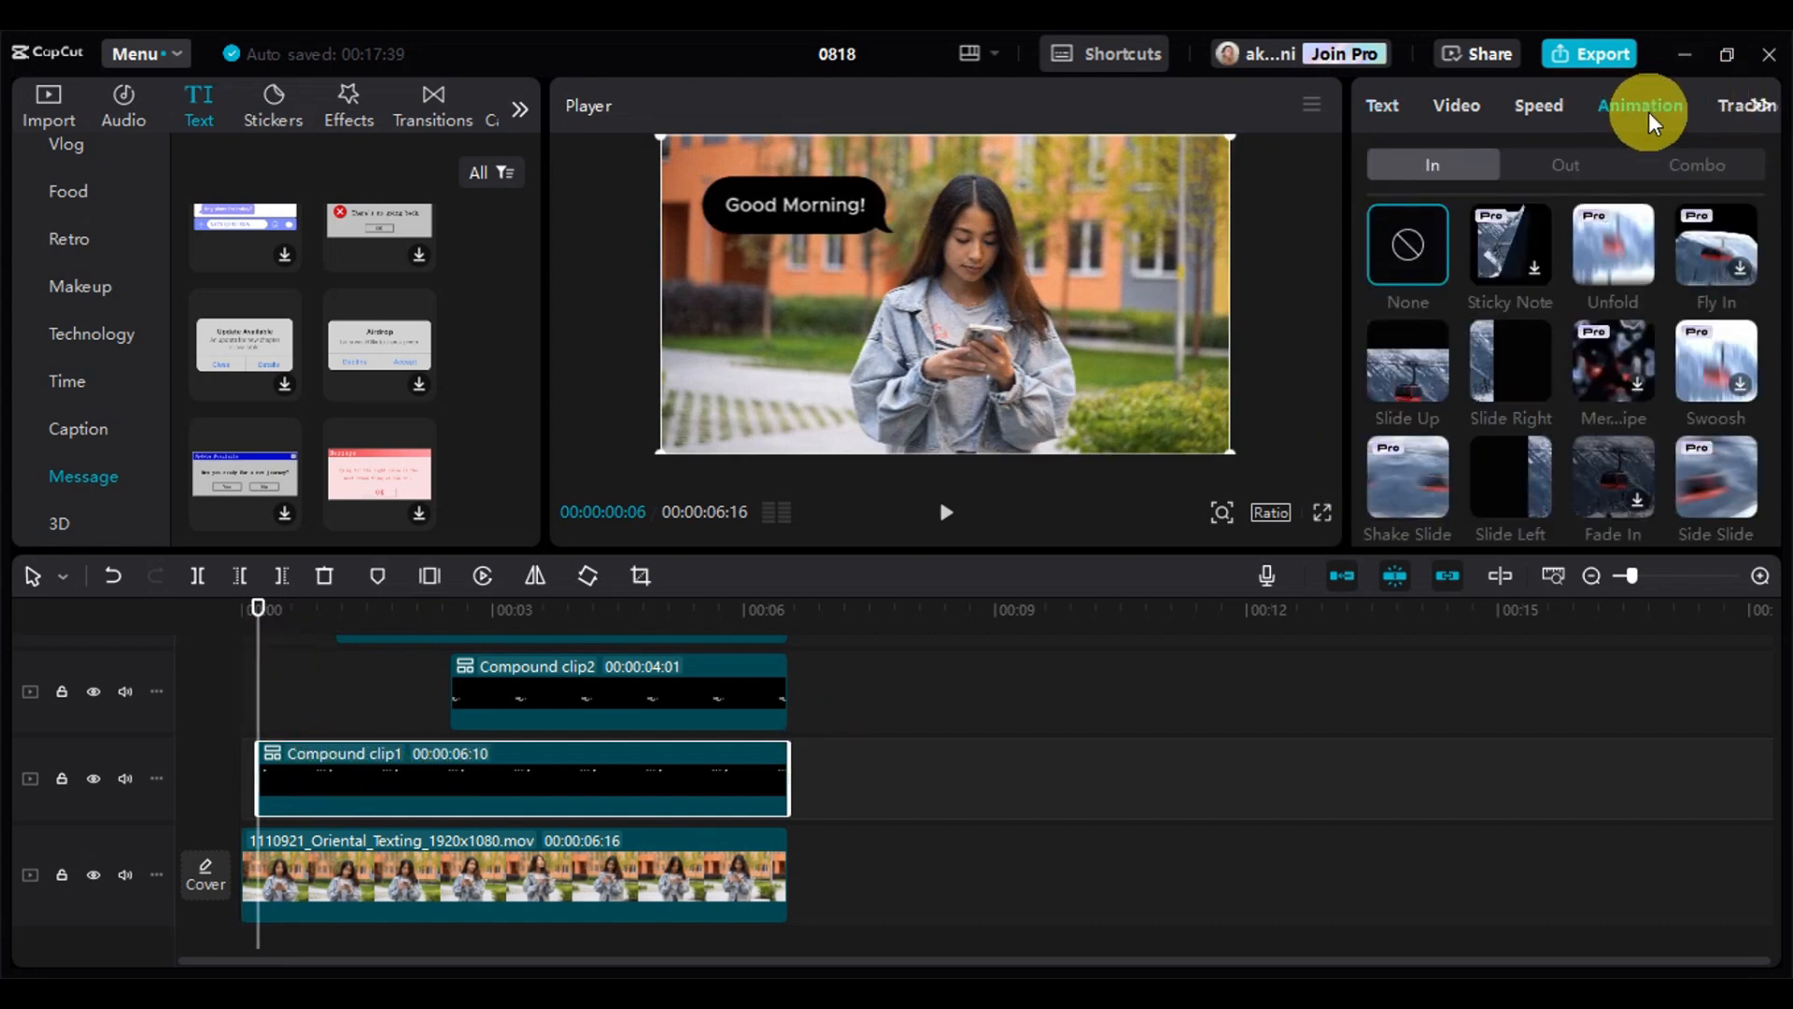
click(1399, 366)
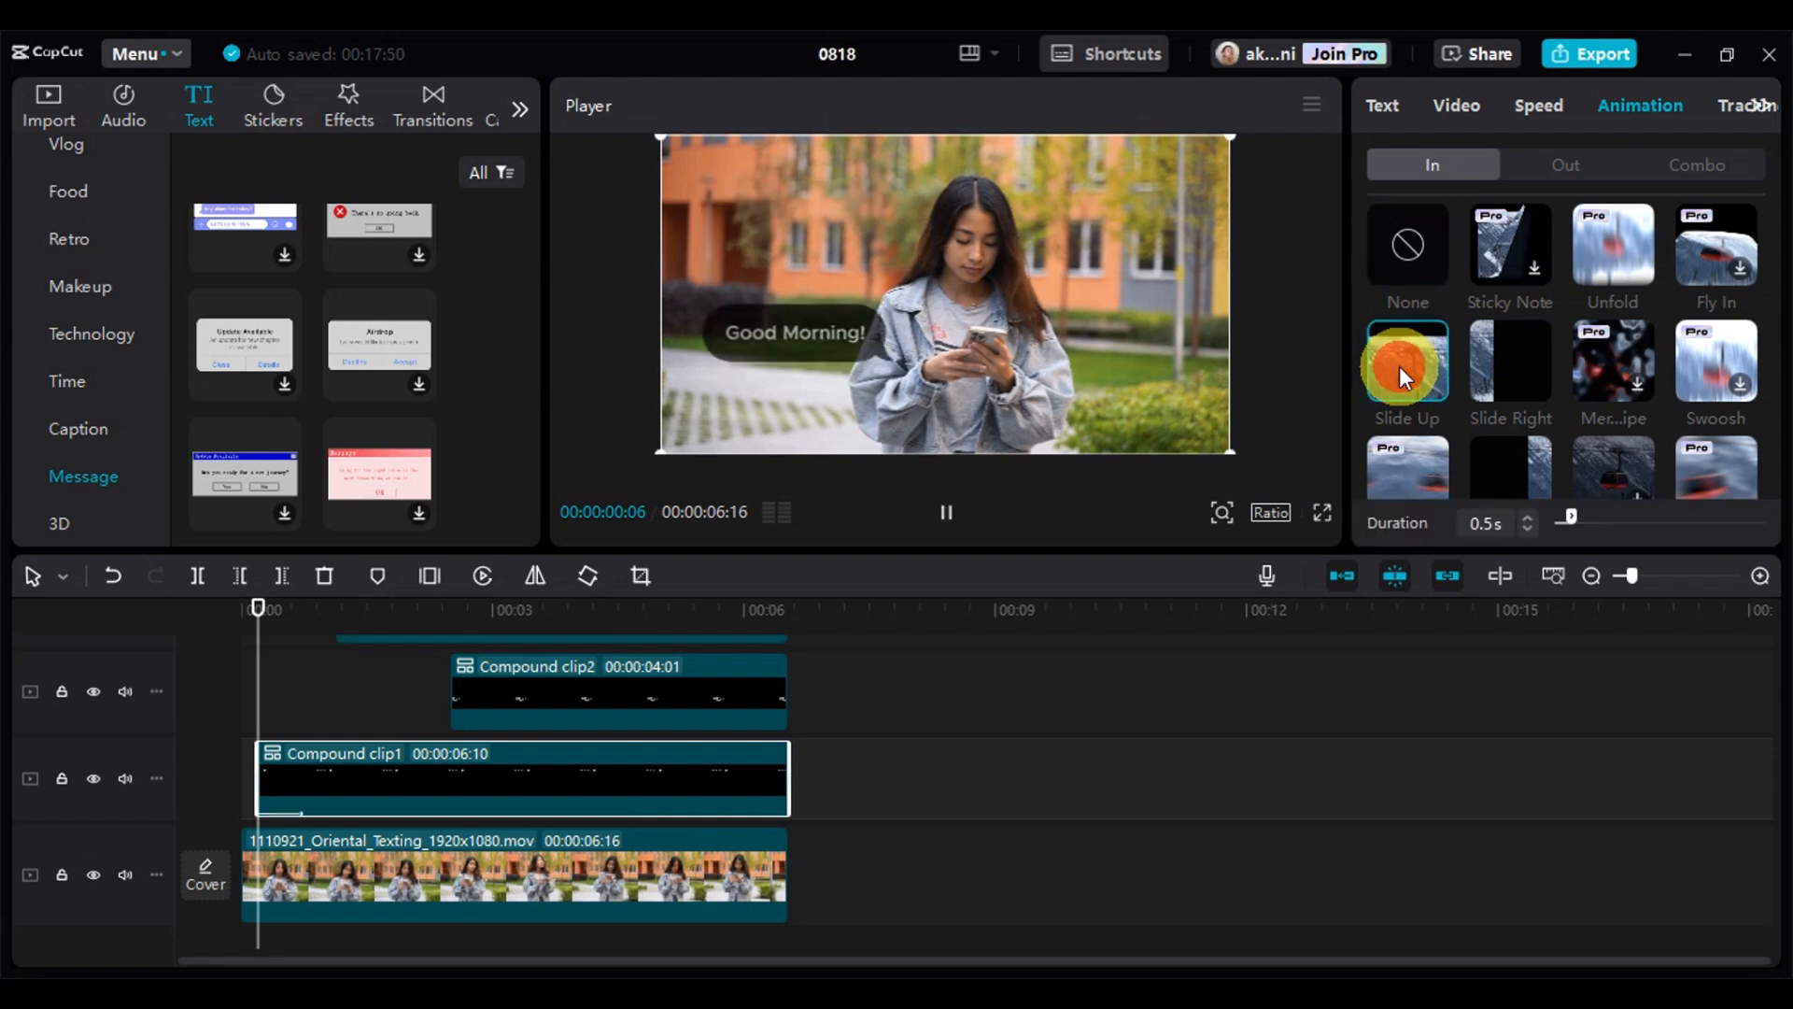
click(1531, 529)
click(1532, 529)
click(1532, 528)
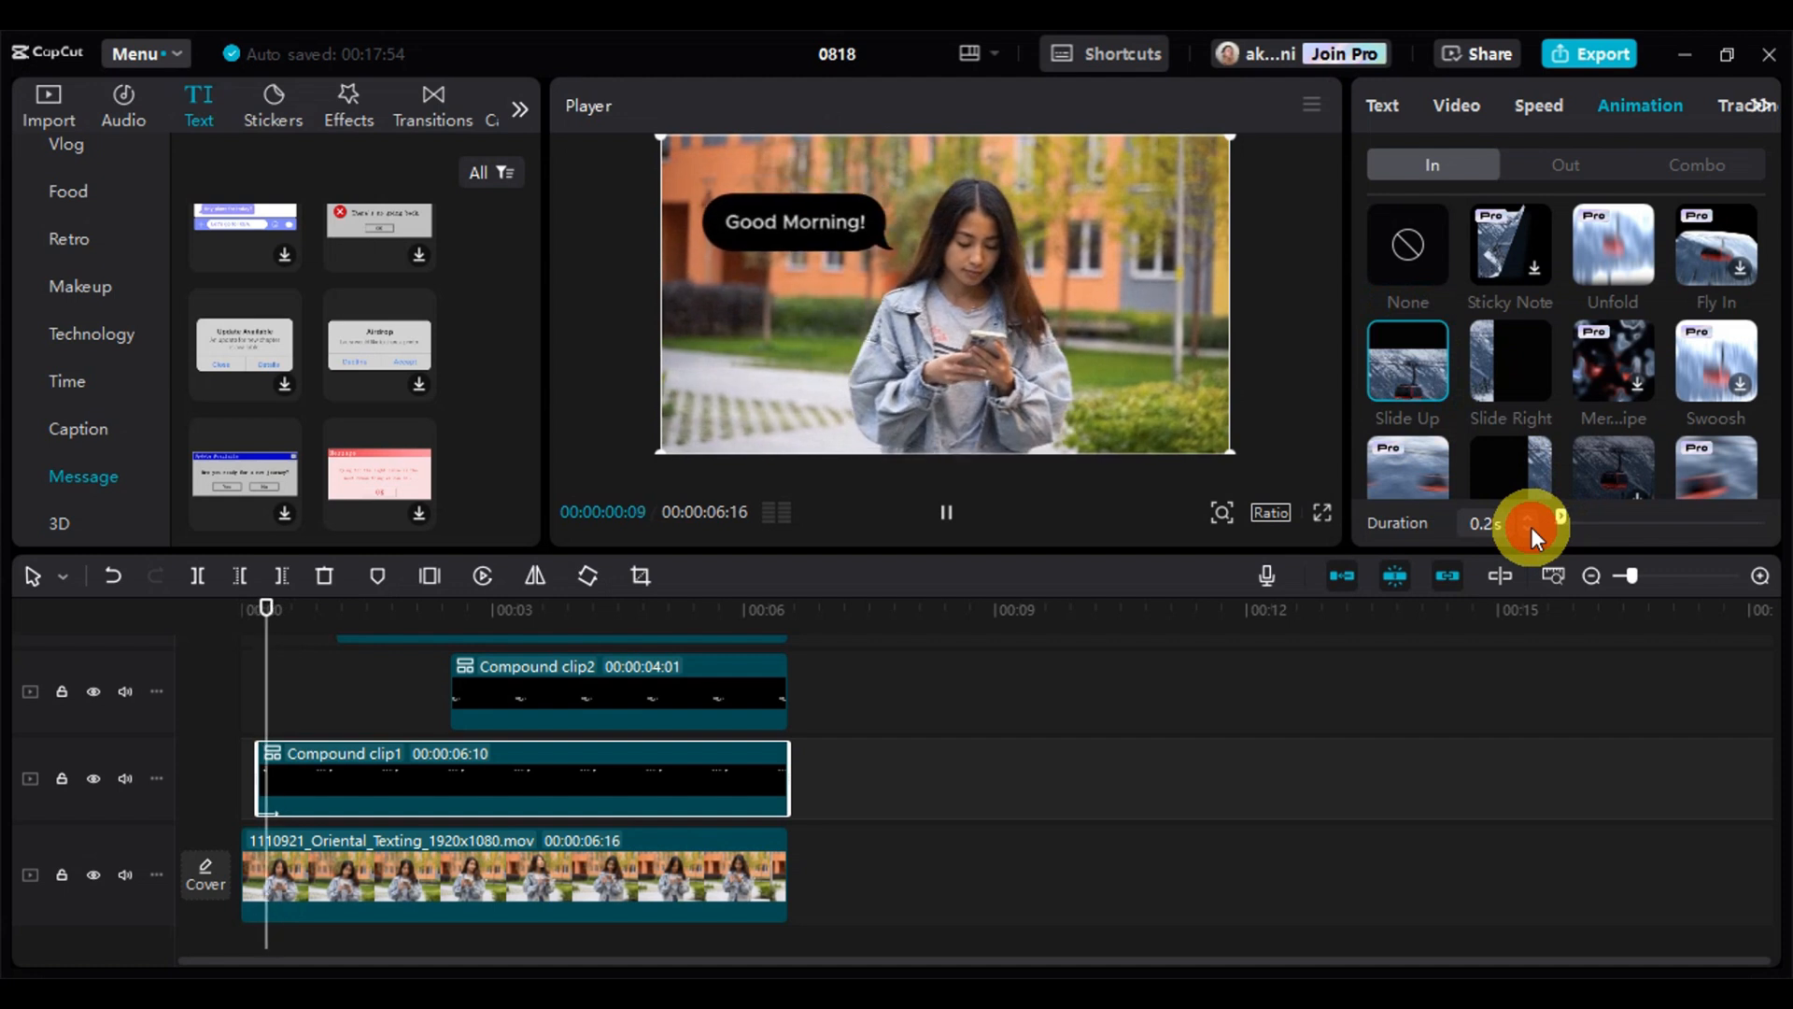
Apply the Slide Up In animation to the "Who's this?" compound clip and shorten its duration to match the "Good Morning!" clip
scroll(517, 798, up, 3)
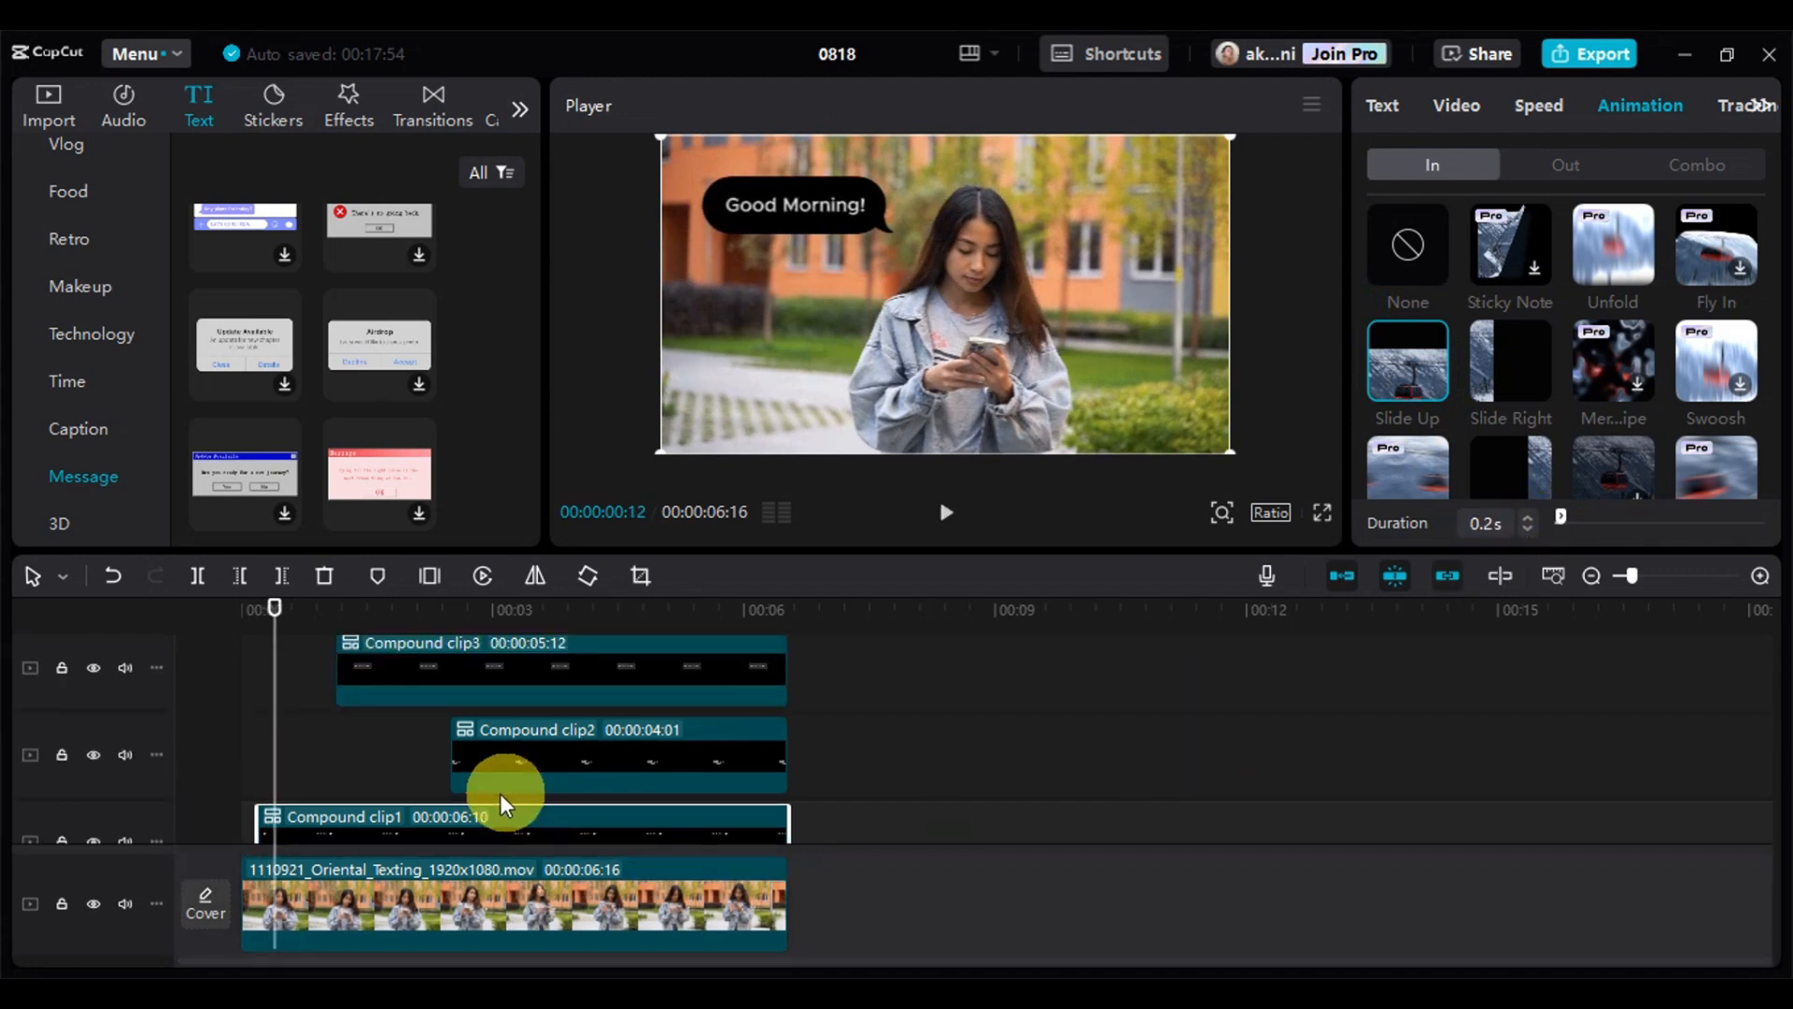
scroll(500, 793, down, 1)
scroll(496, 790, up, 1)
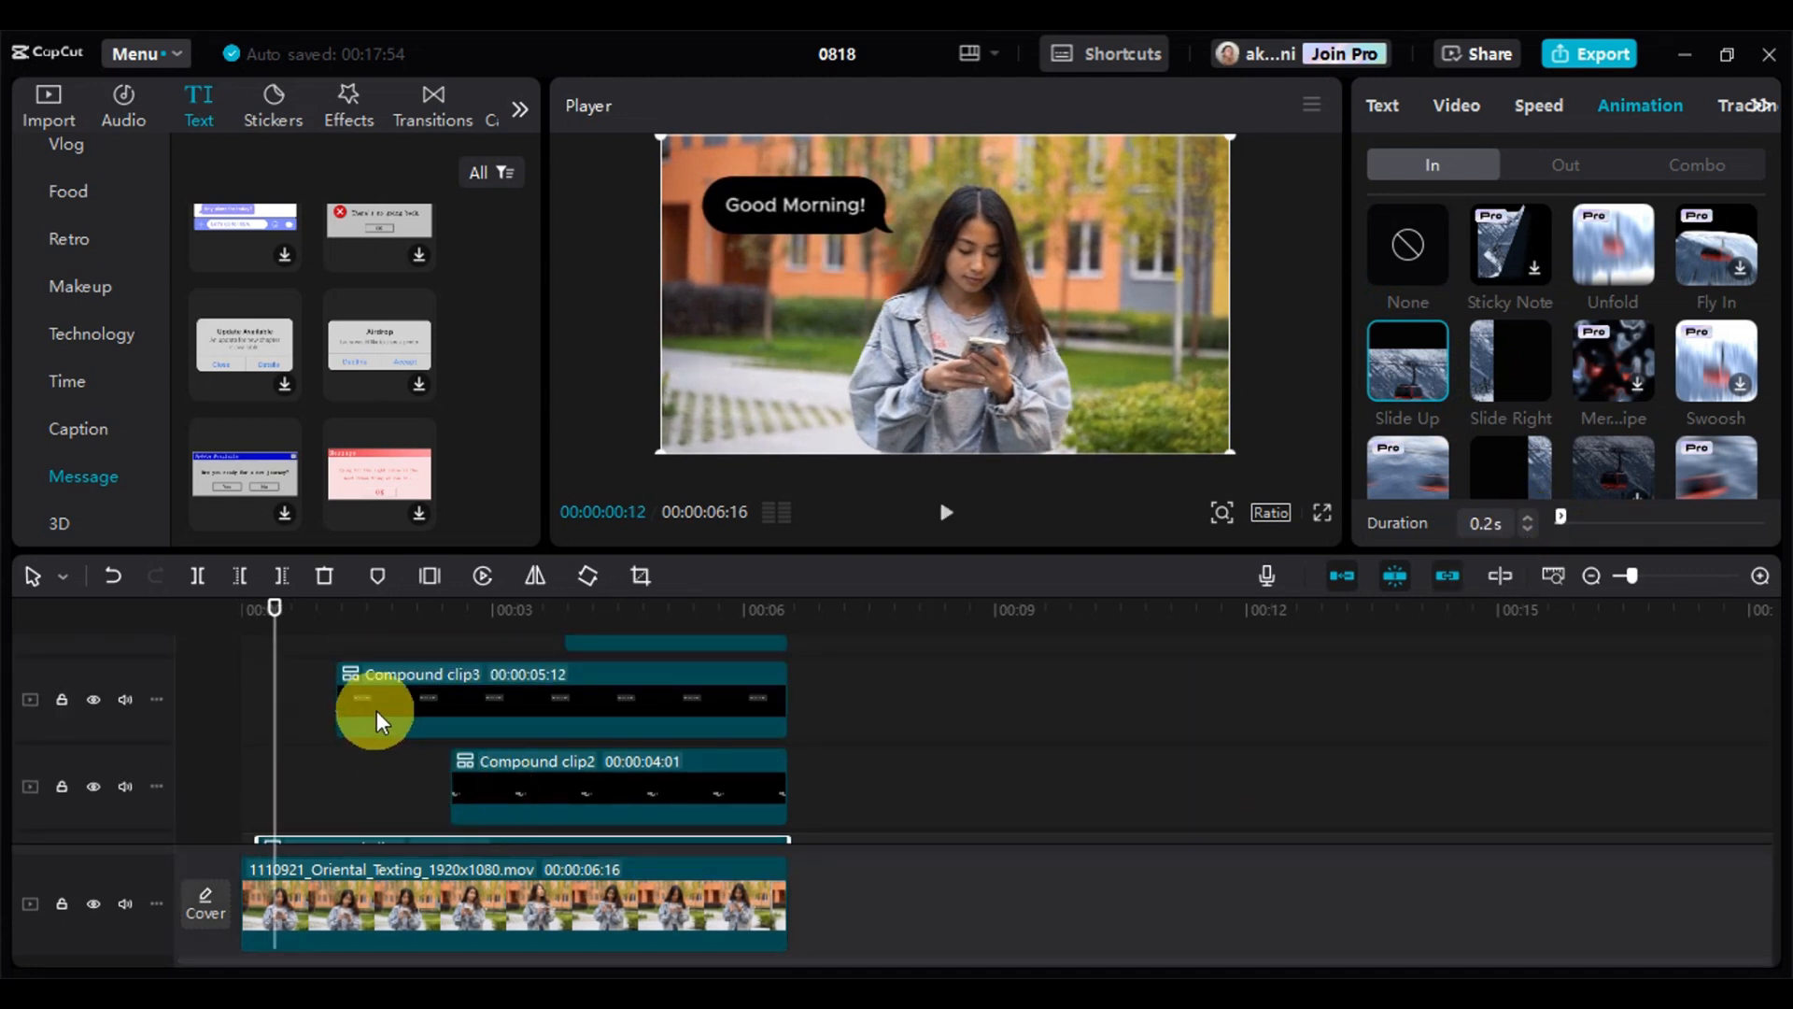
click(437, 691)
click(1616, 107)
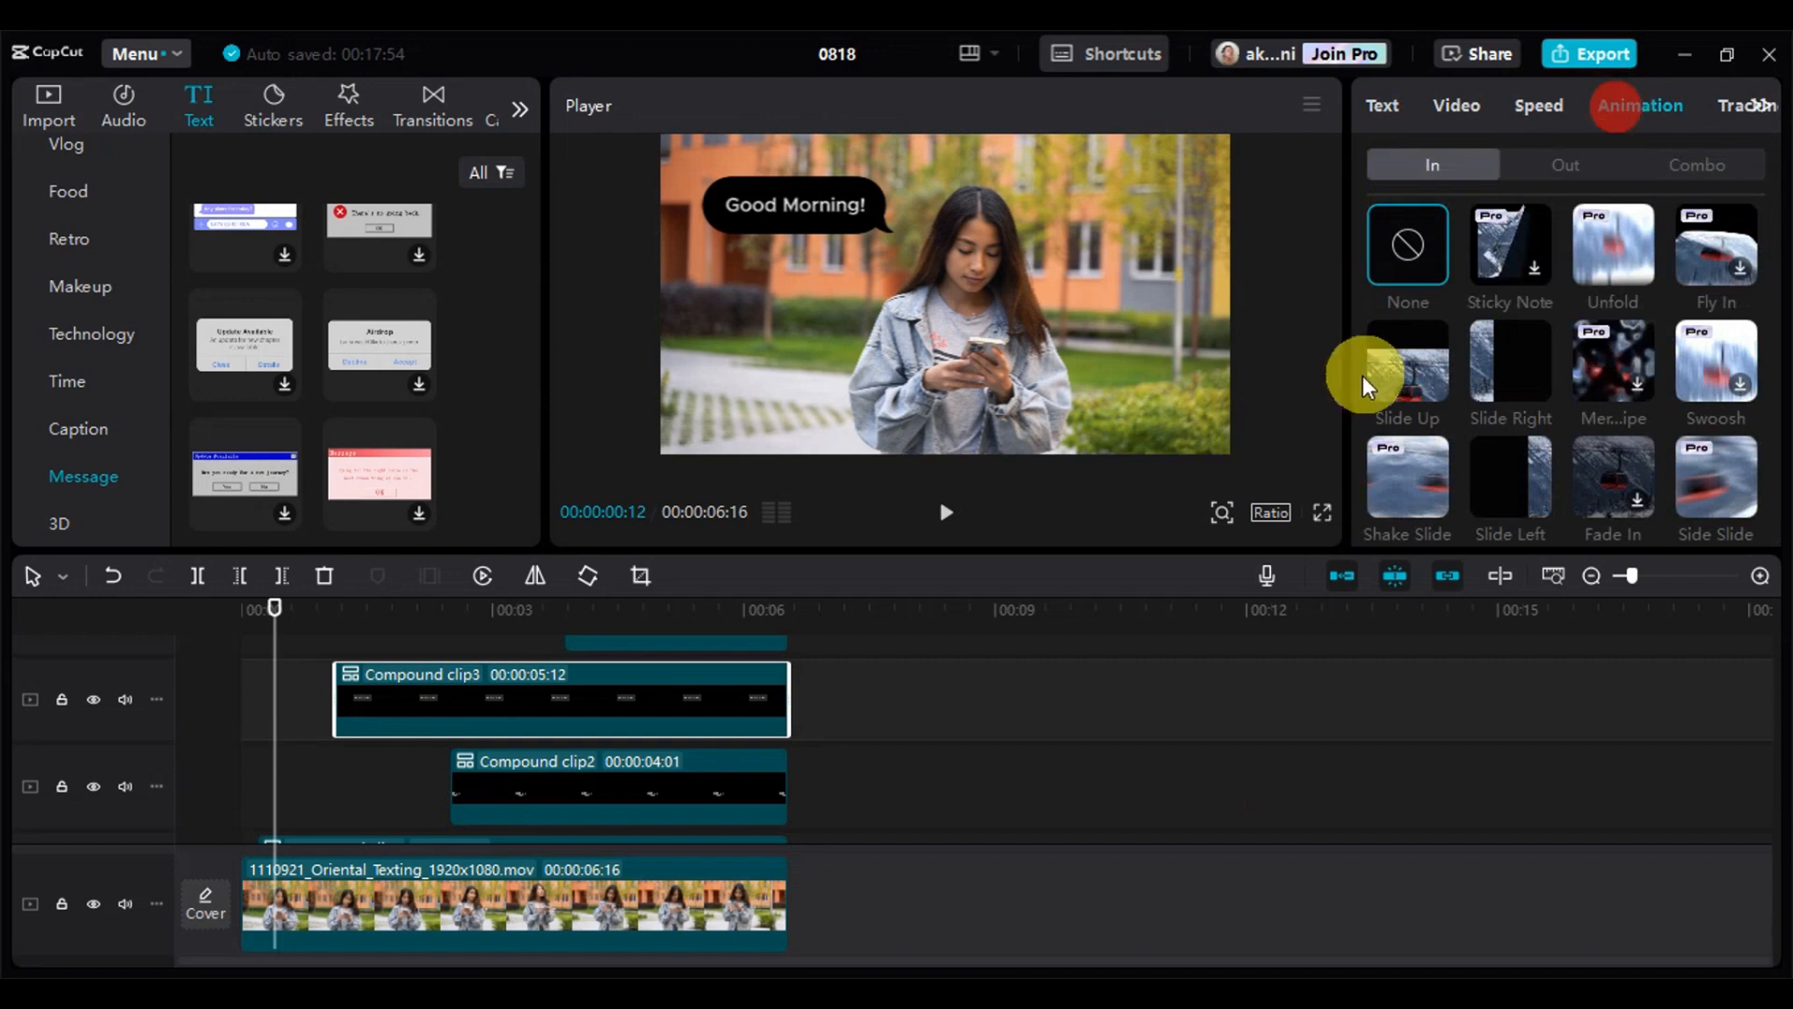
click(1409, 365)
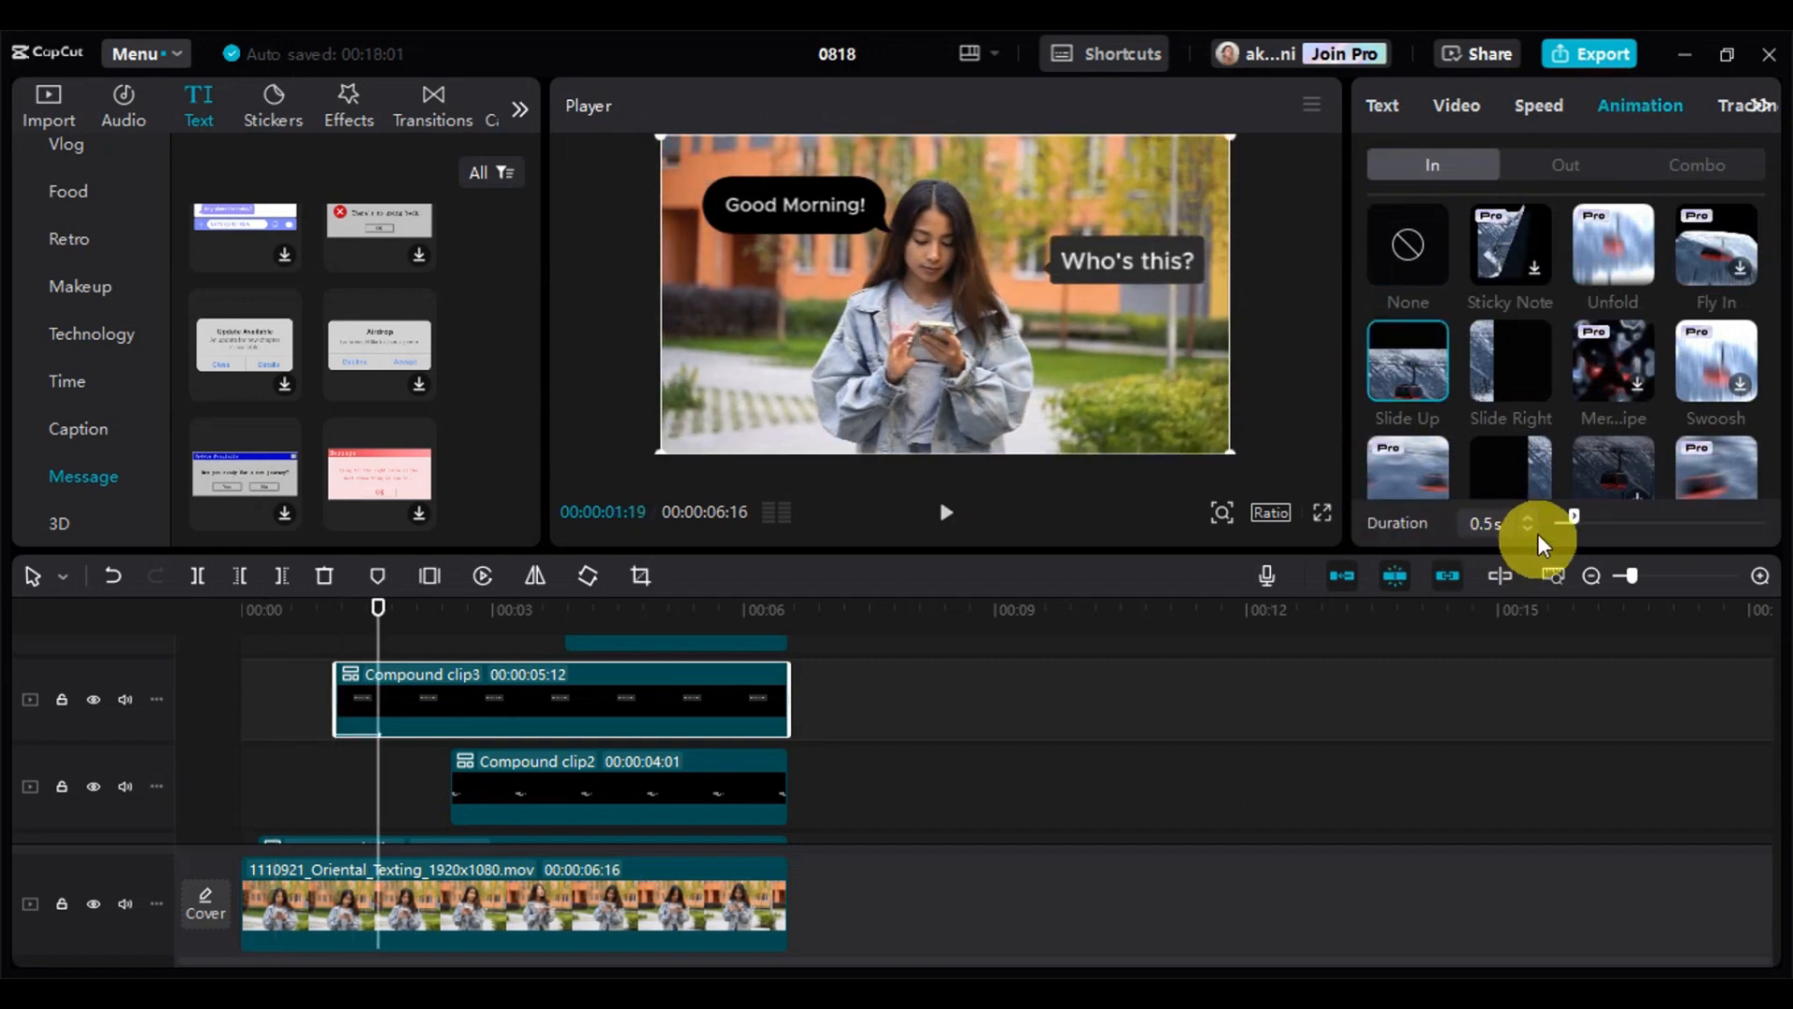
drag(1532, 525, 1532, 524)
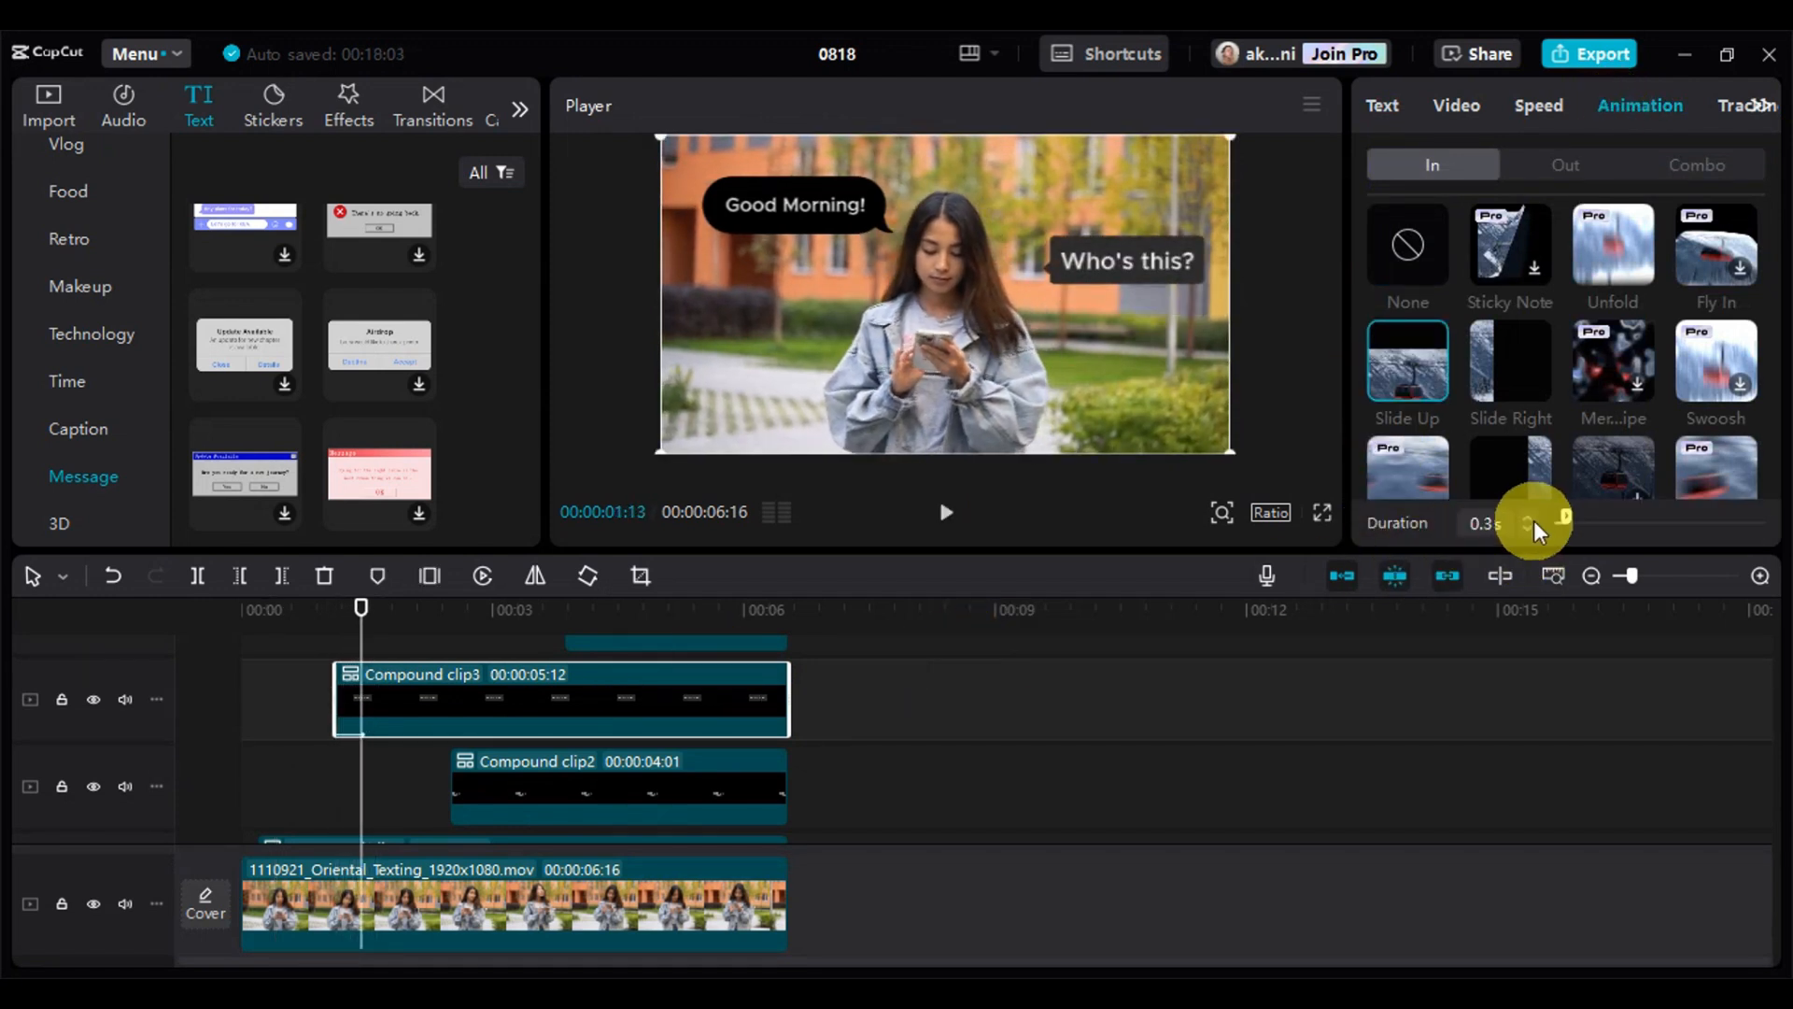
Apply the Slide Up In animation to the "This is your friend." compound clip and shorten its duration like the previous message clips
scroll(654, 710, down, 1)
click(483, 752)
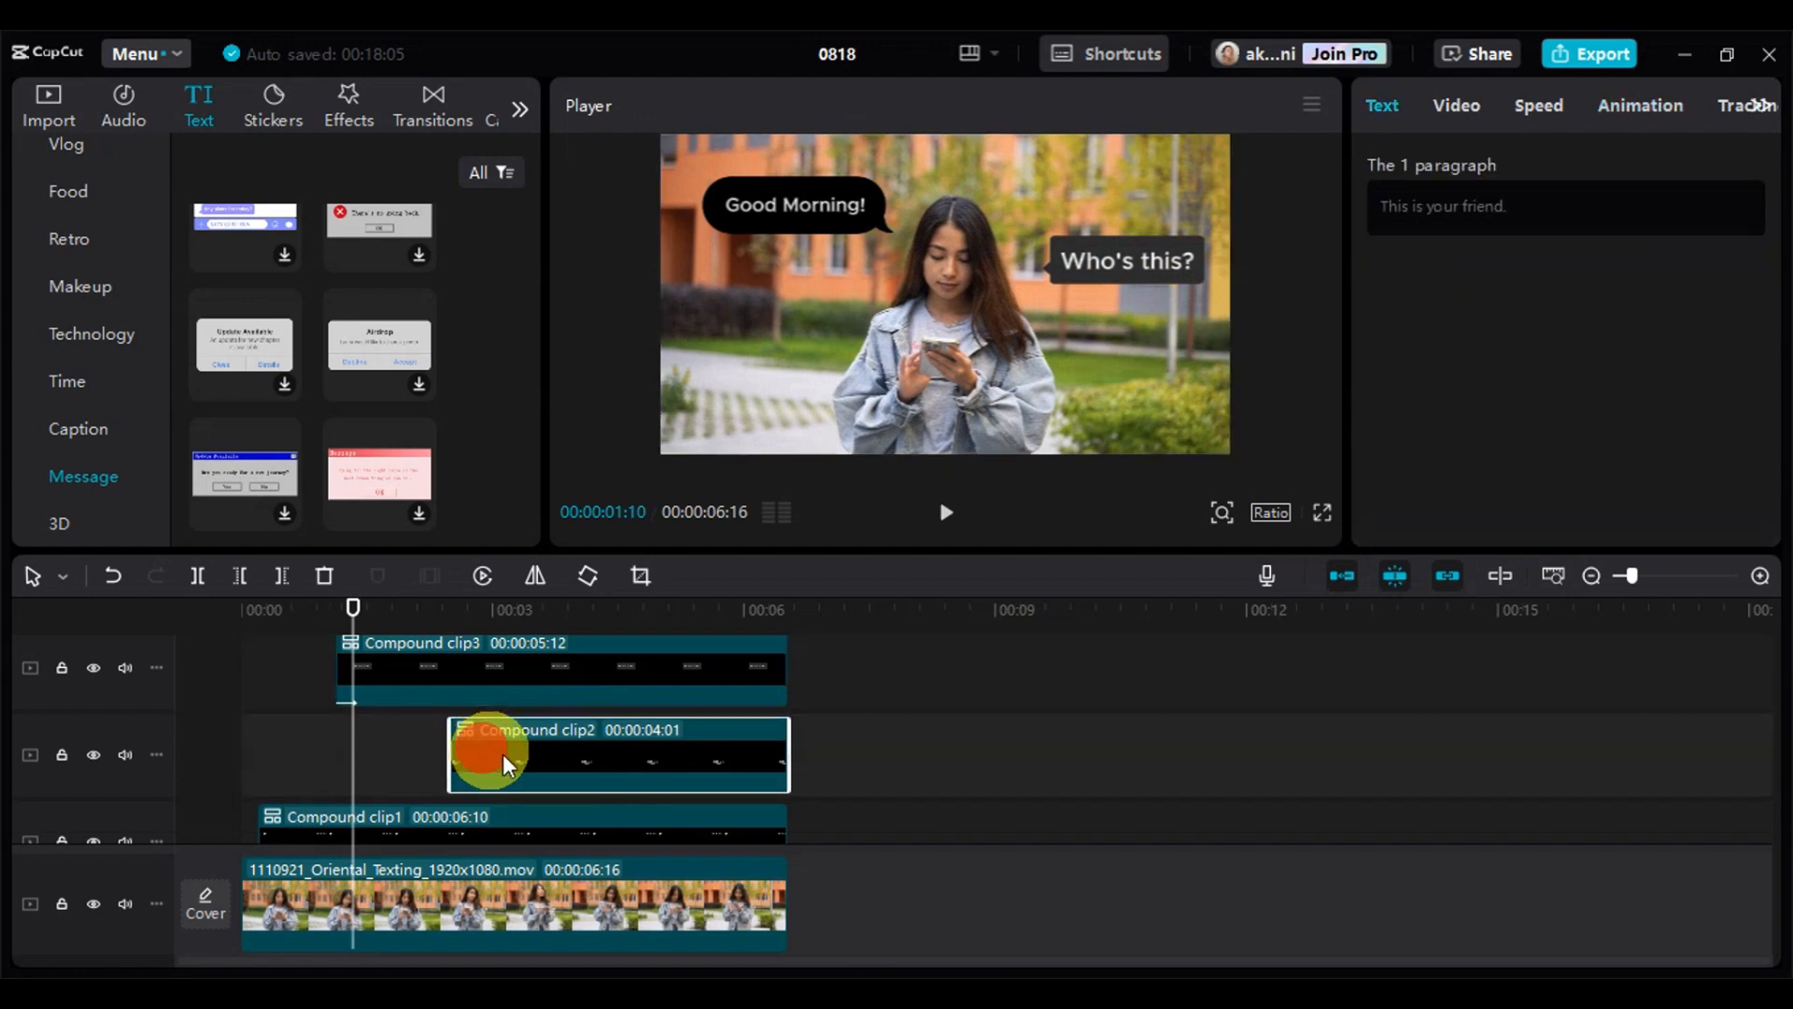
click(1651, 93)
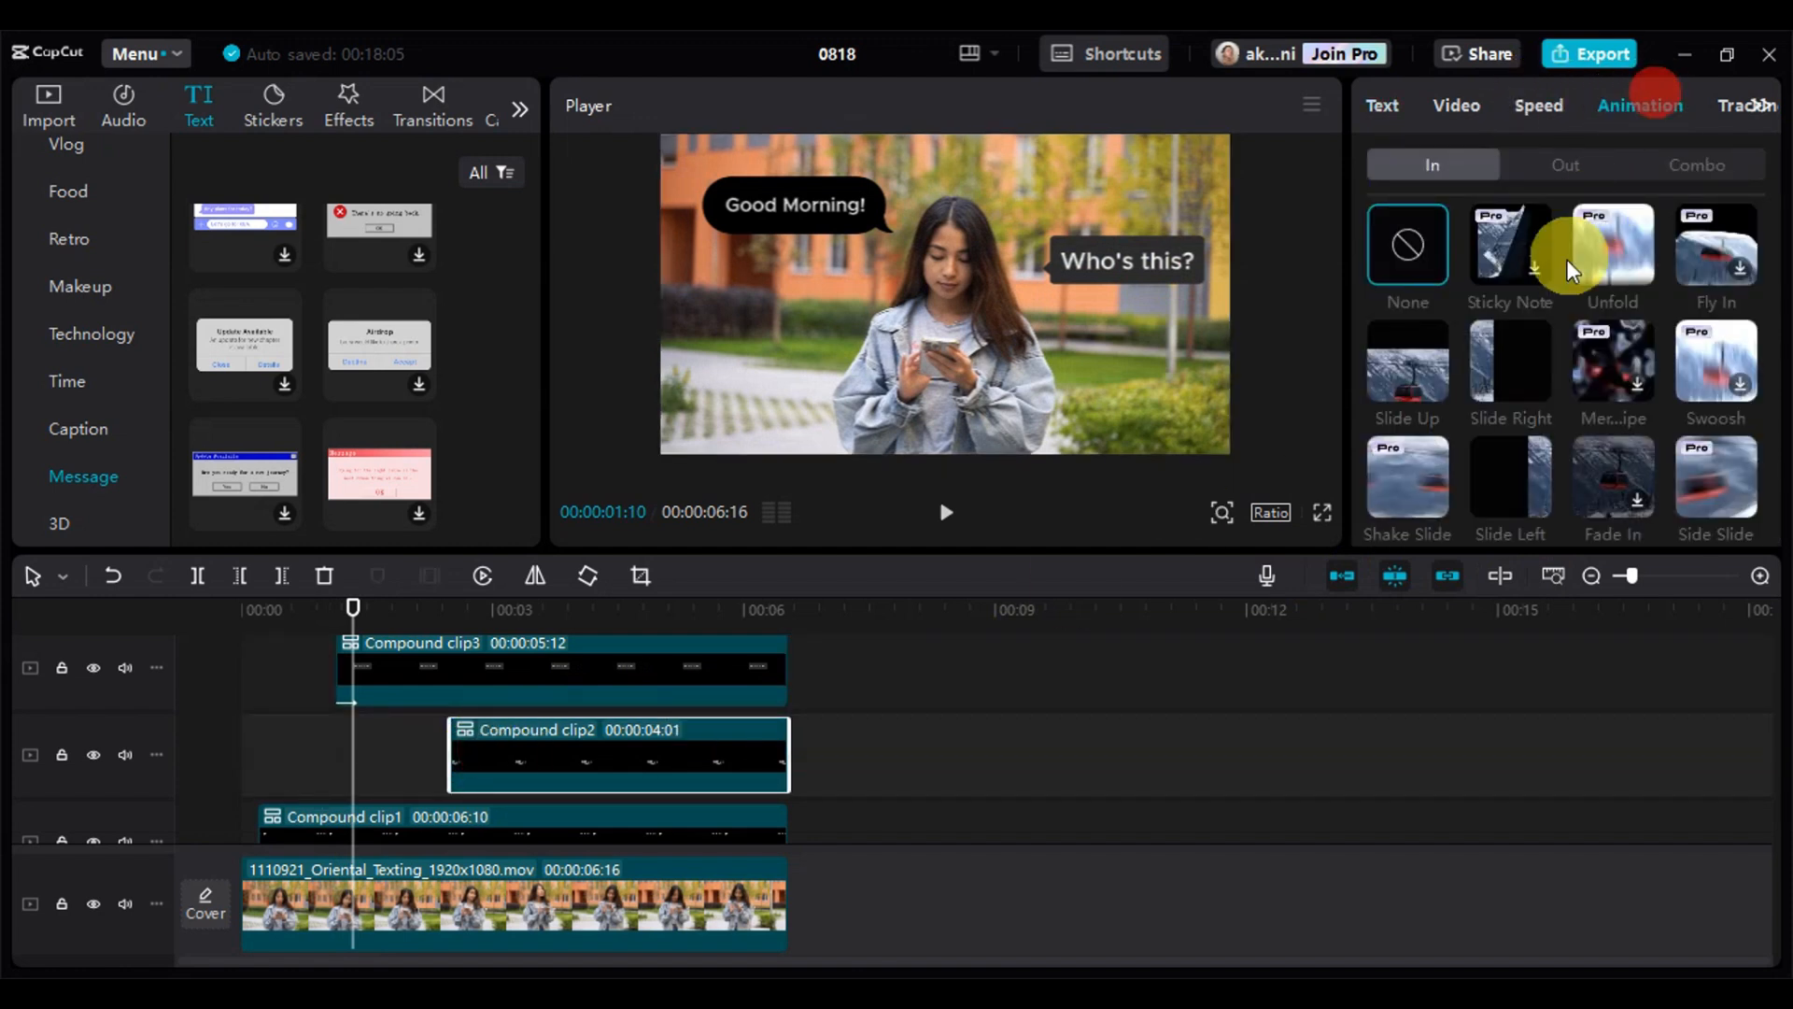
scroll(1551, 290, down, 1)
click(1431, 267)
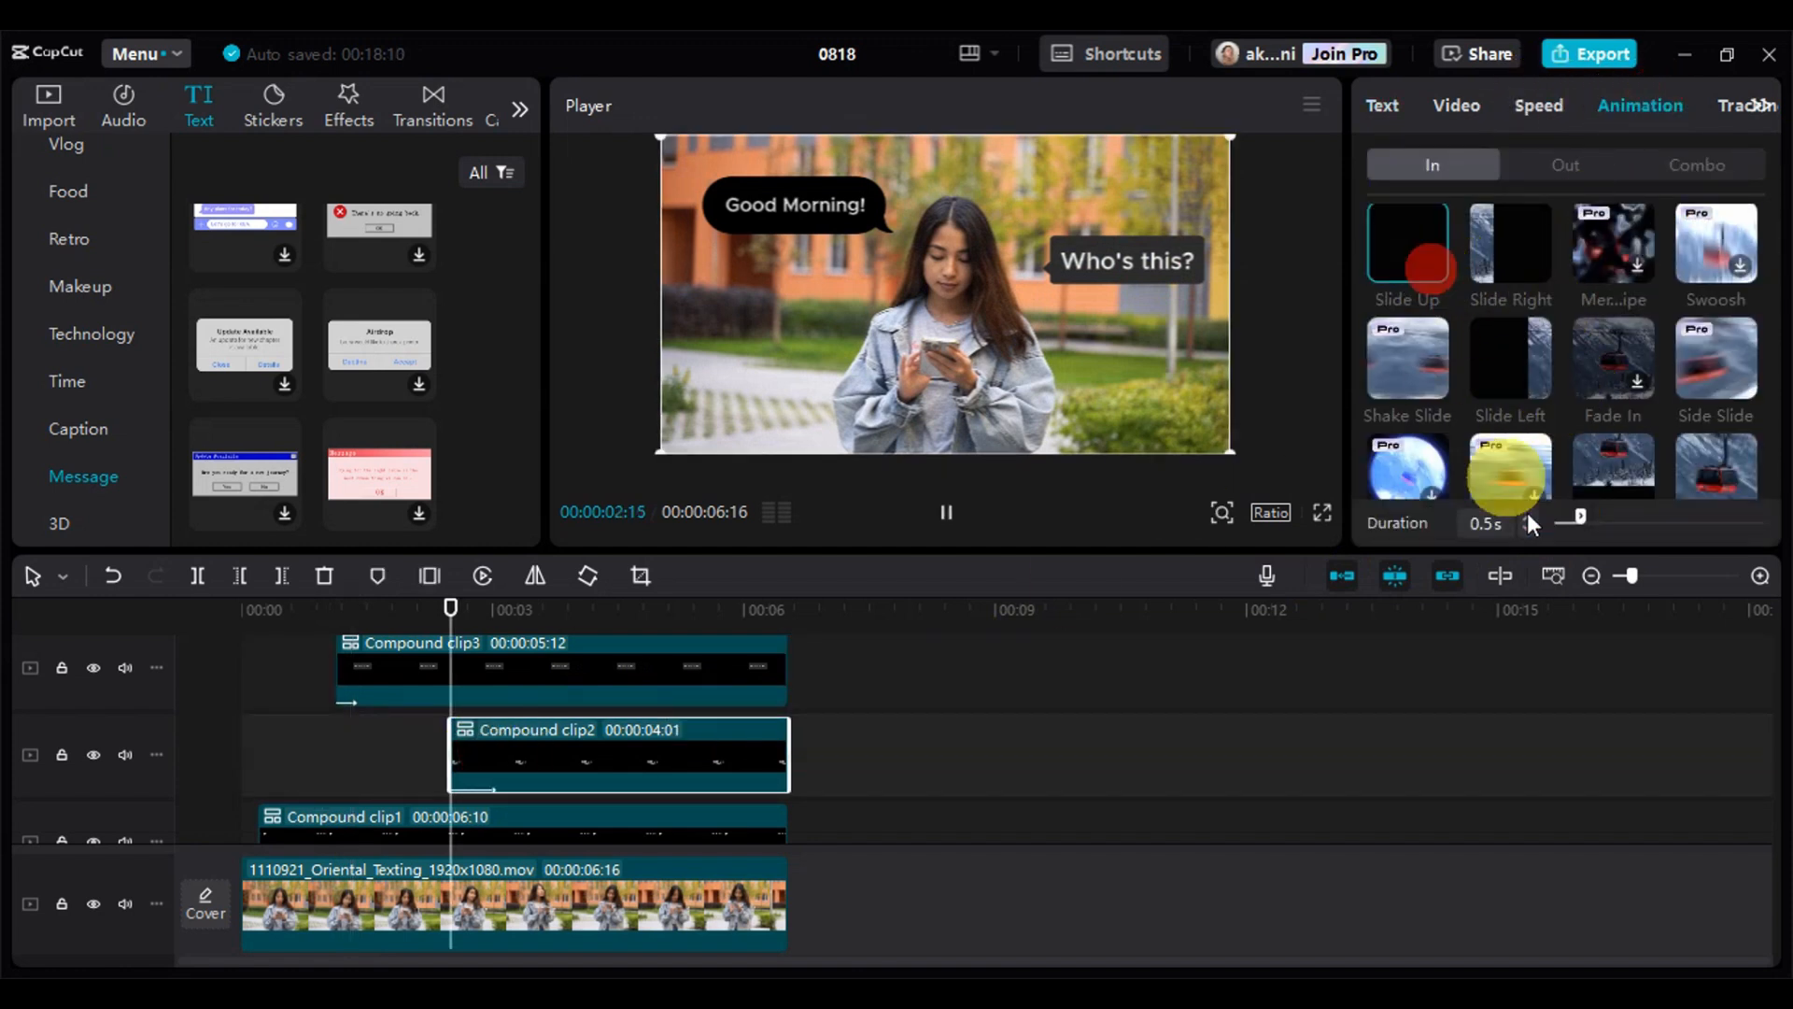
click(1528, 529)
click(1526, 530)
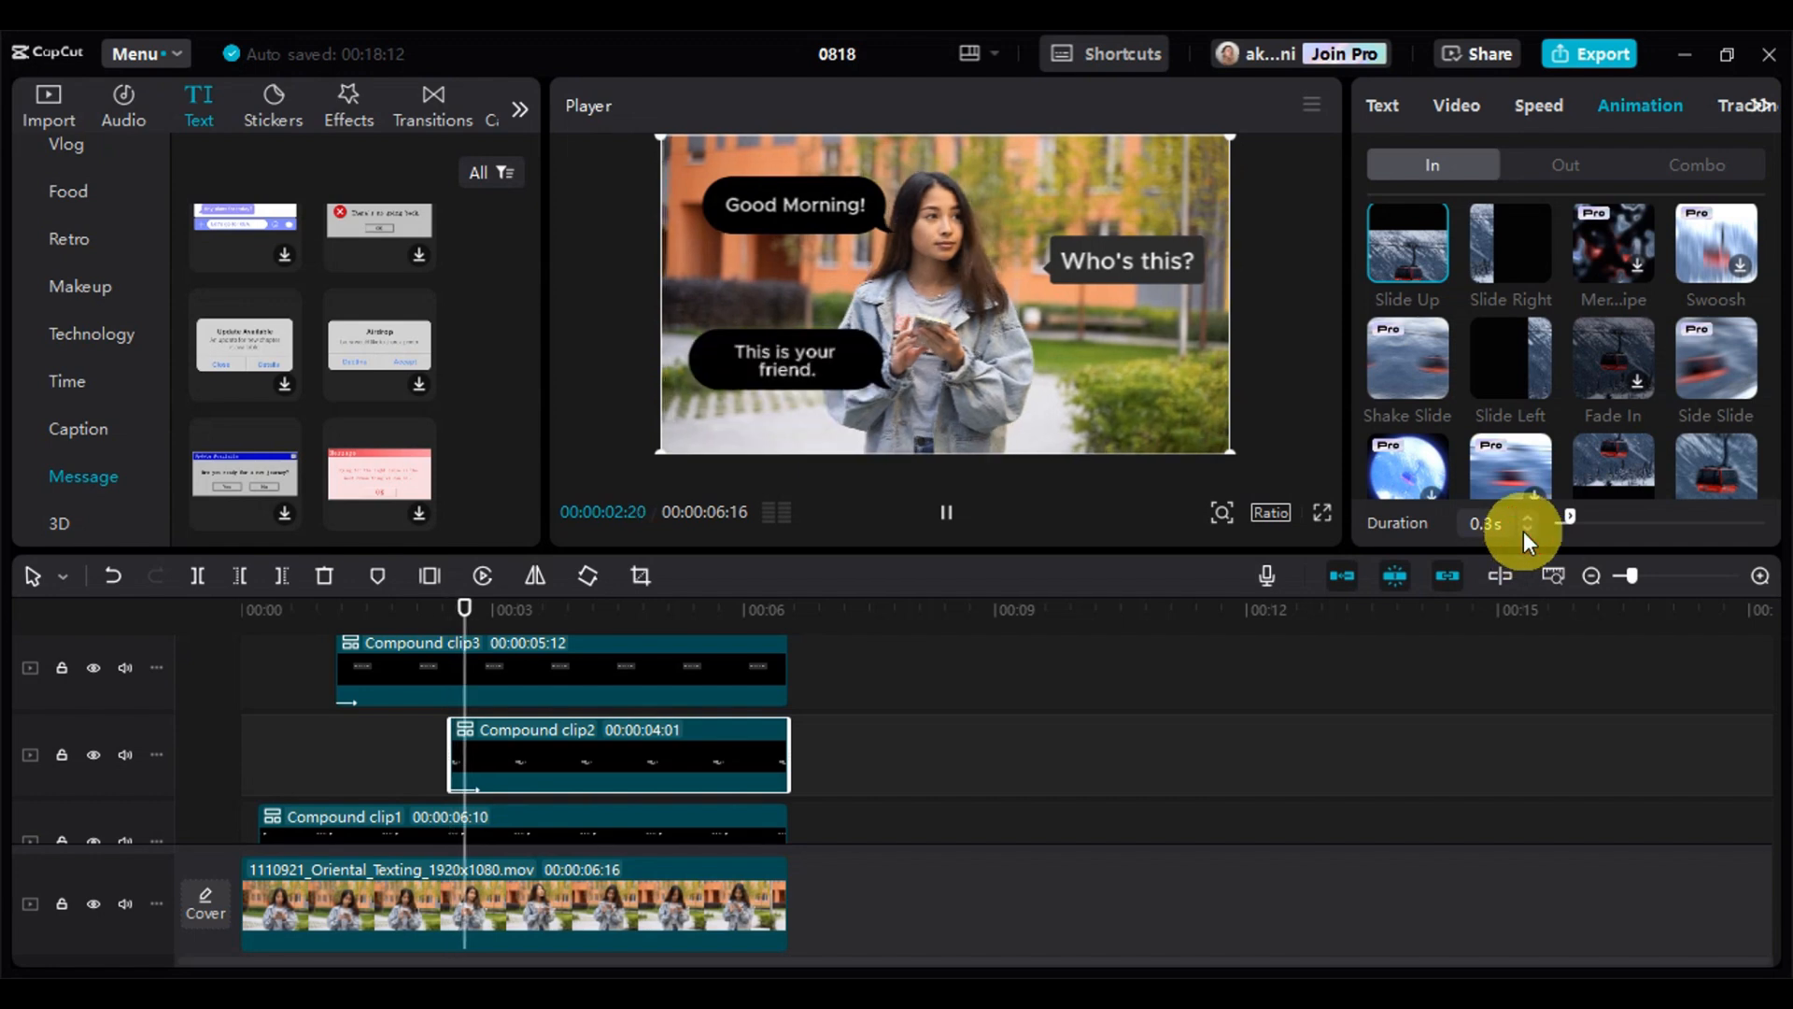
Apply the Slide Up In animation to the final question's compound clip with a duration of 0.2 s
scroll(836, 755, up, 1)
click(680, 673)
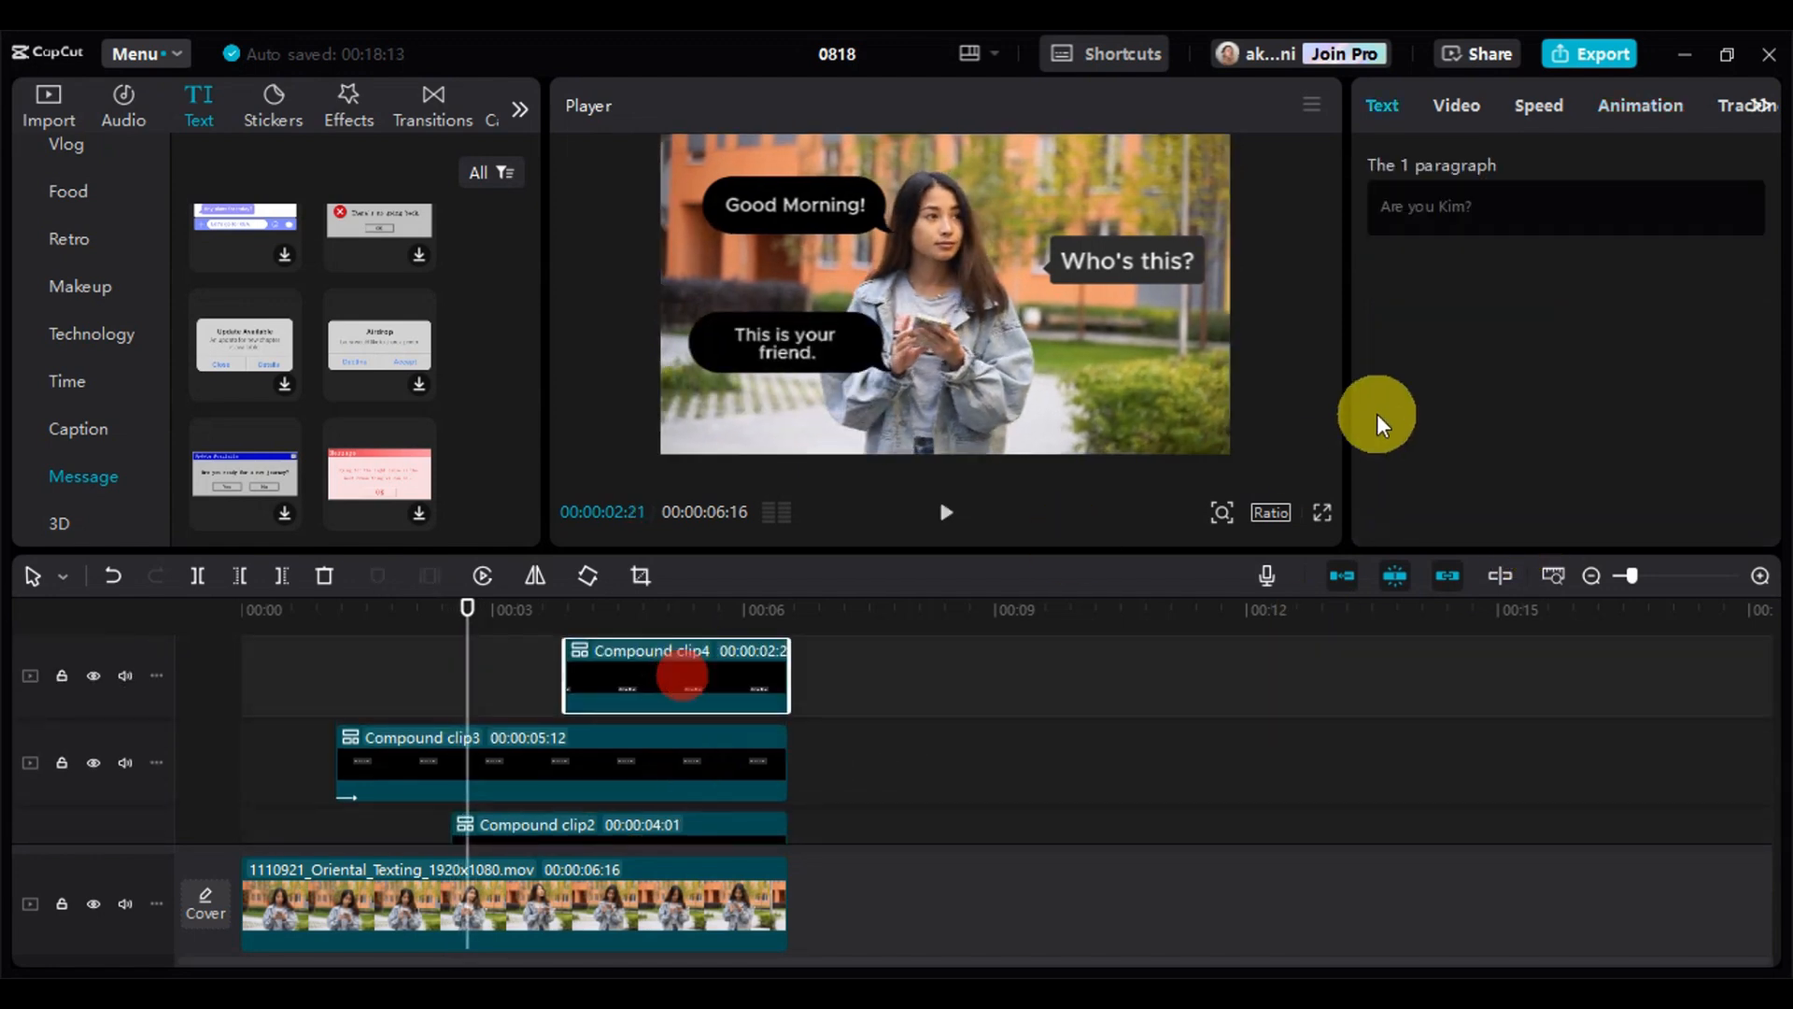
click(1628, 112)
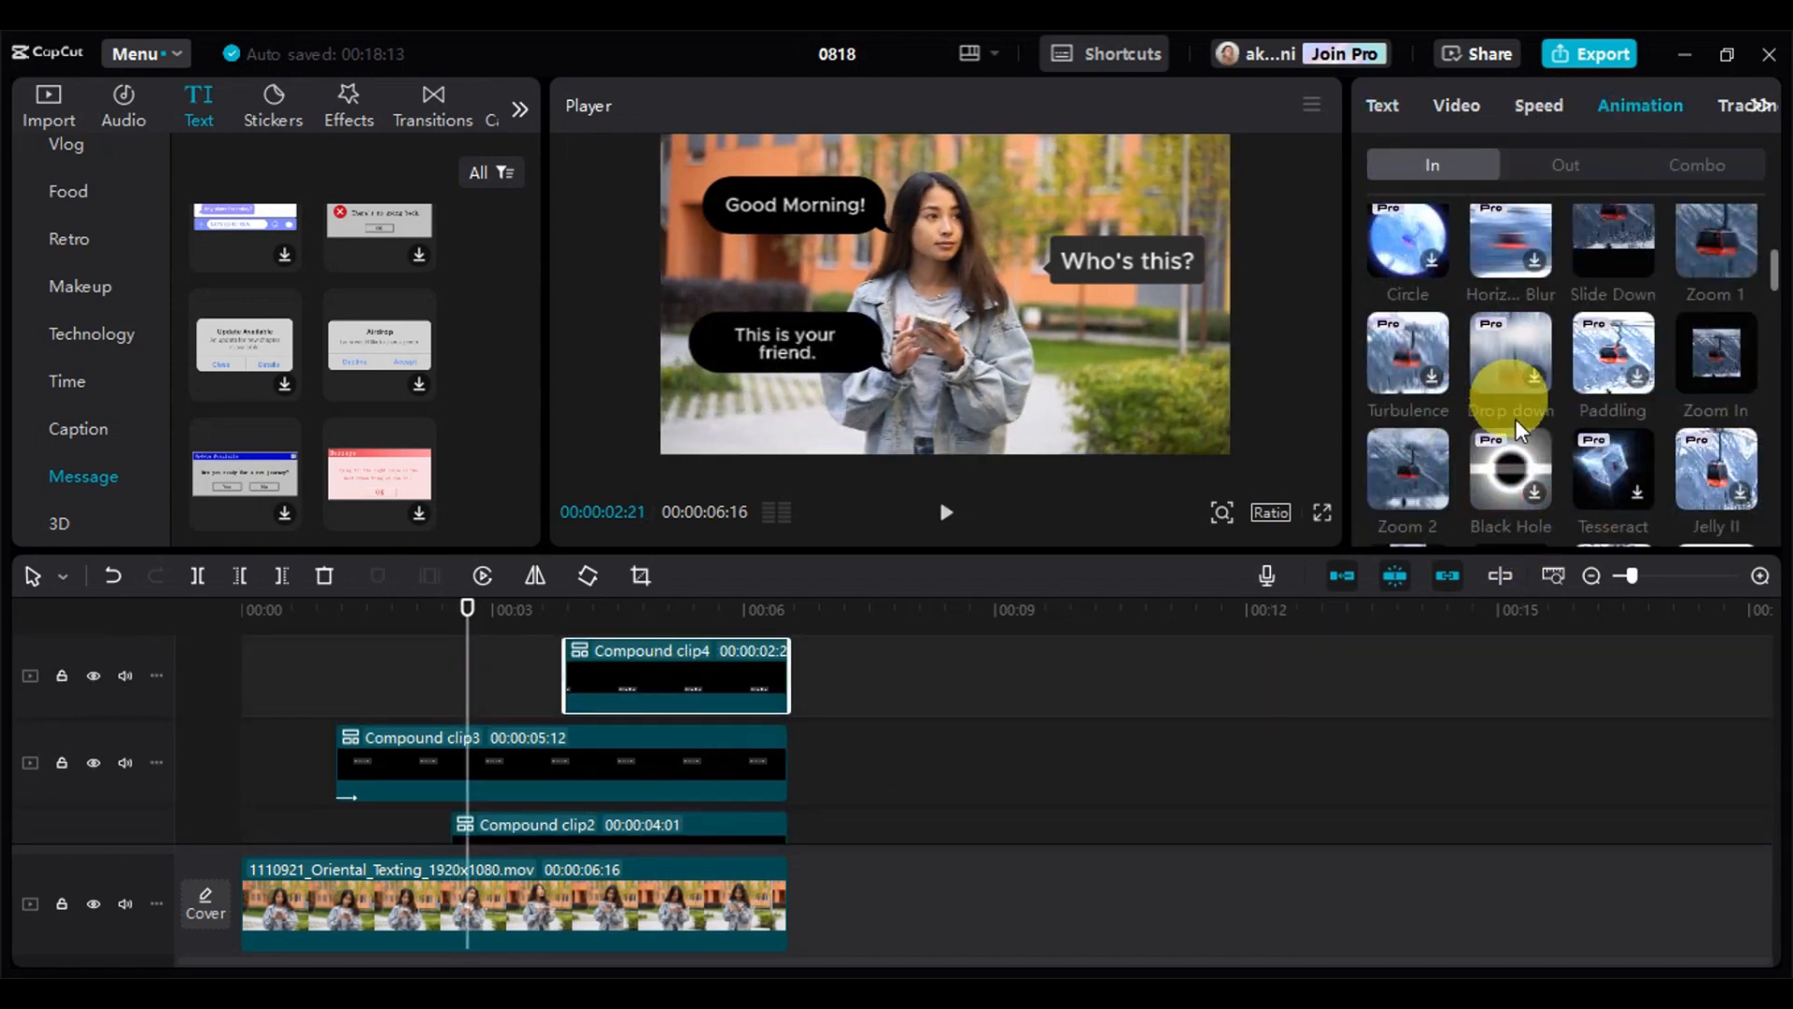
scroll(1462, 390, up, 2)
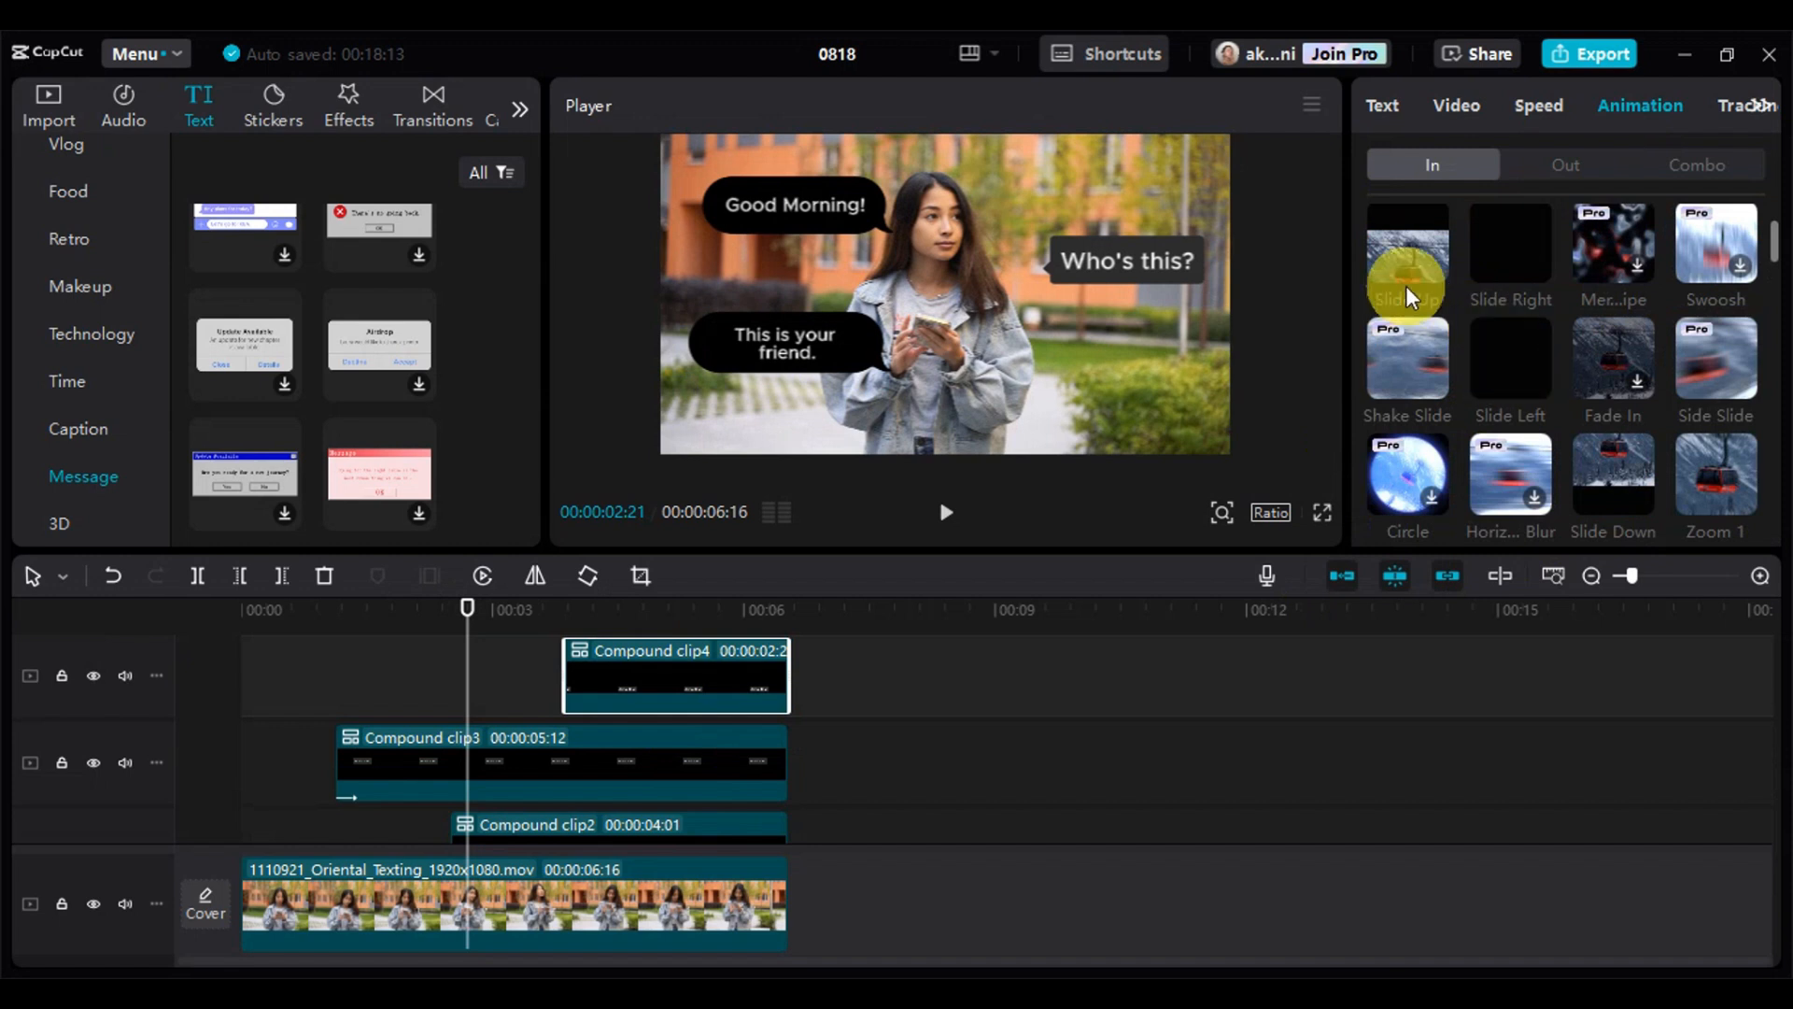
click(1416, 260)
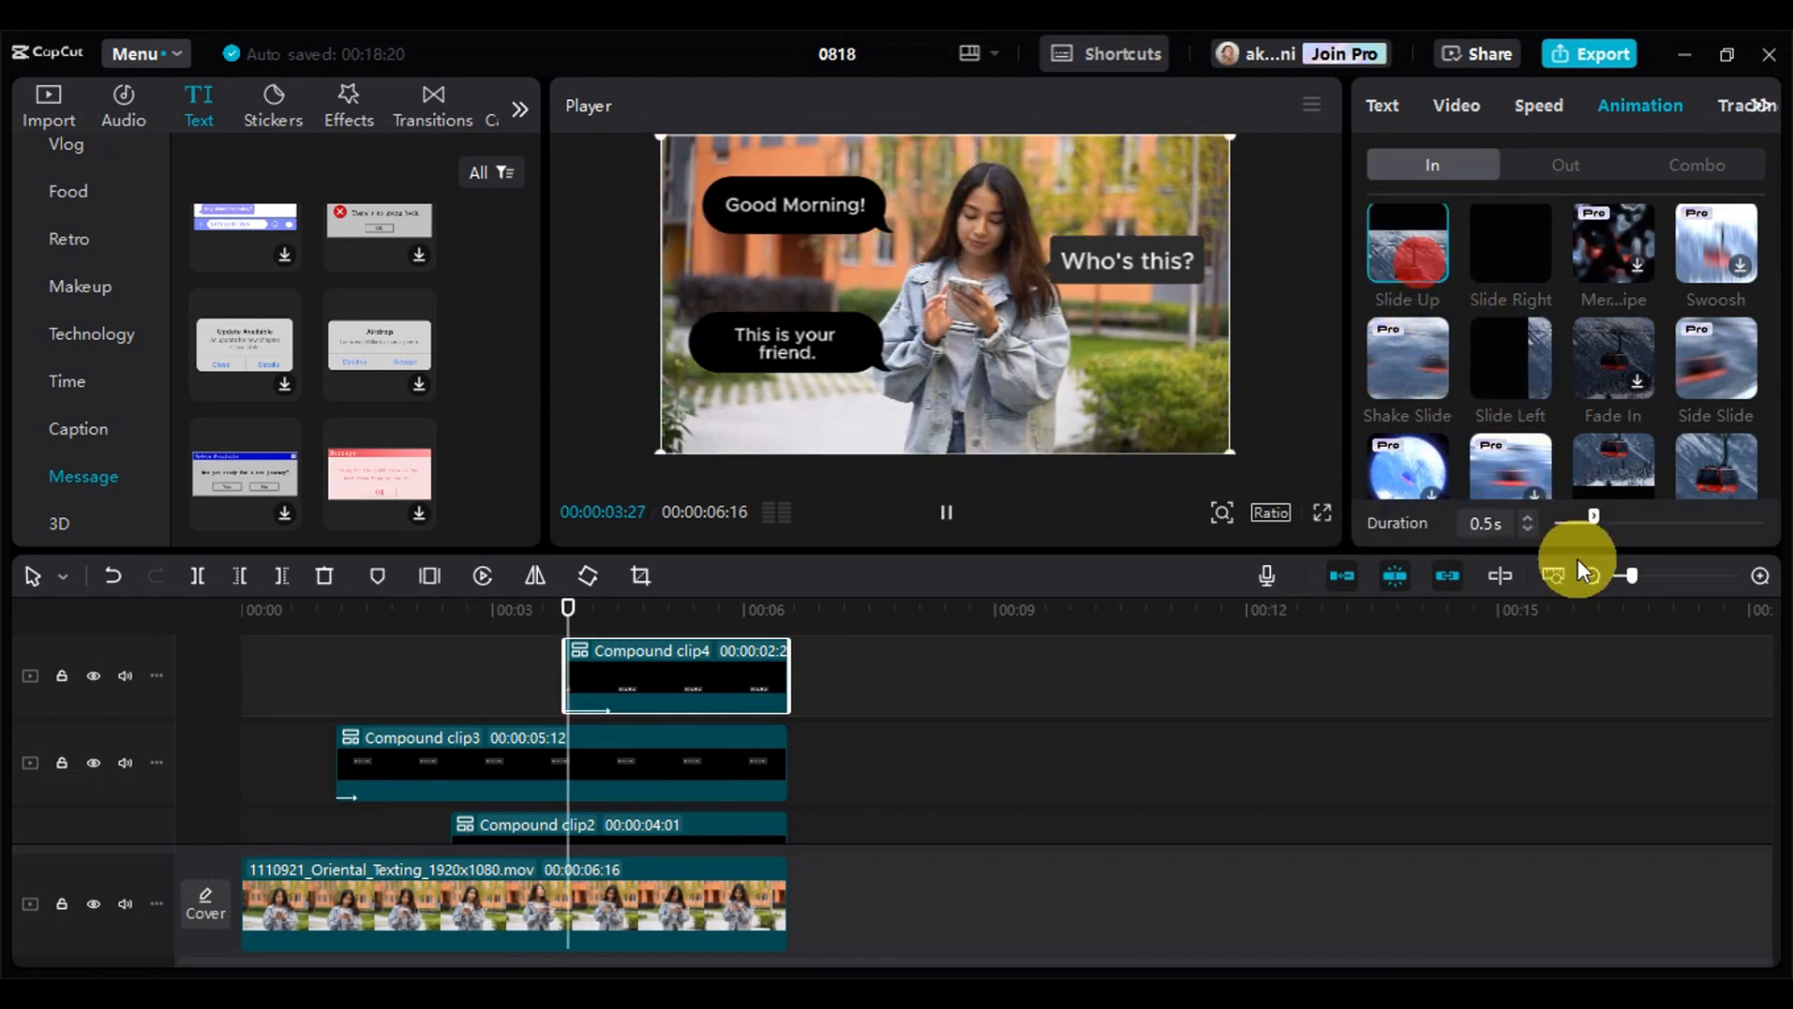
click(1528, 529)
click(1528, 529)
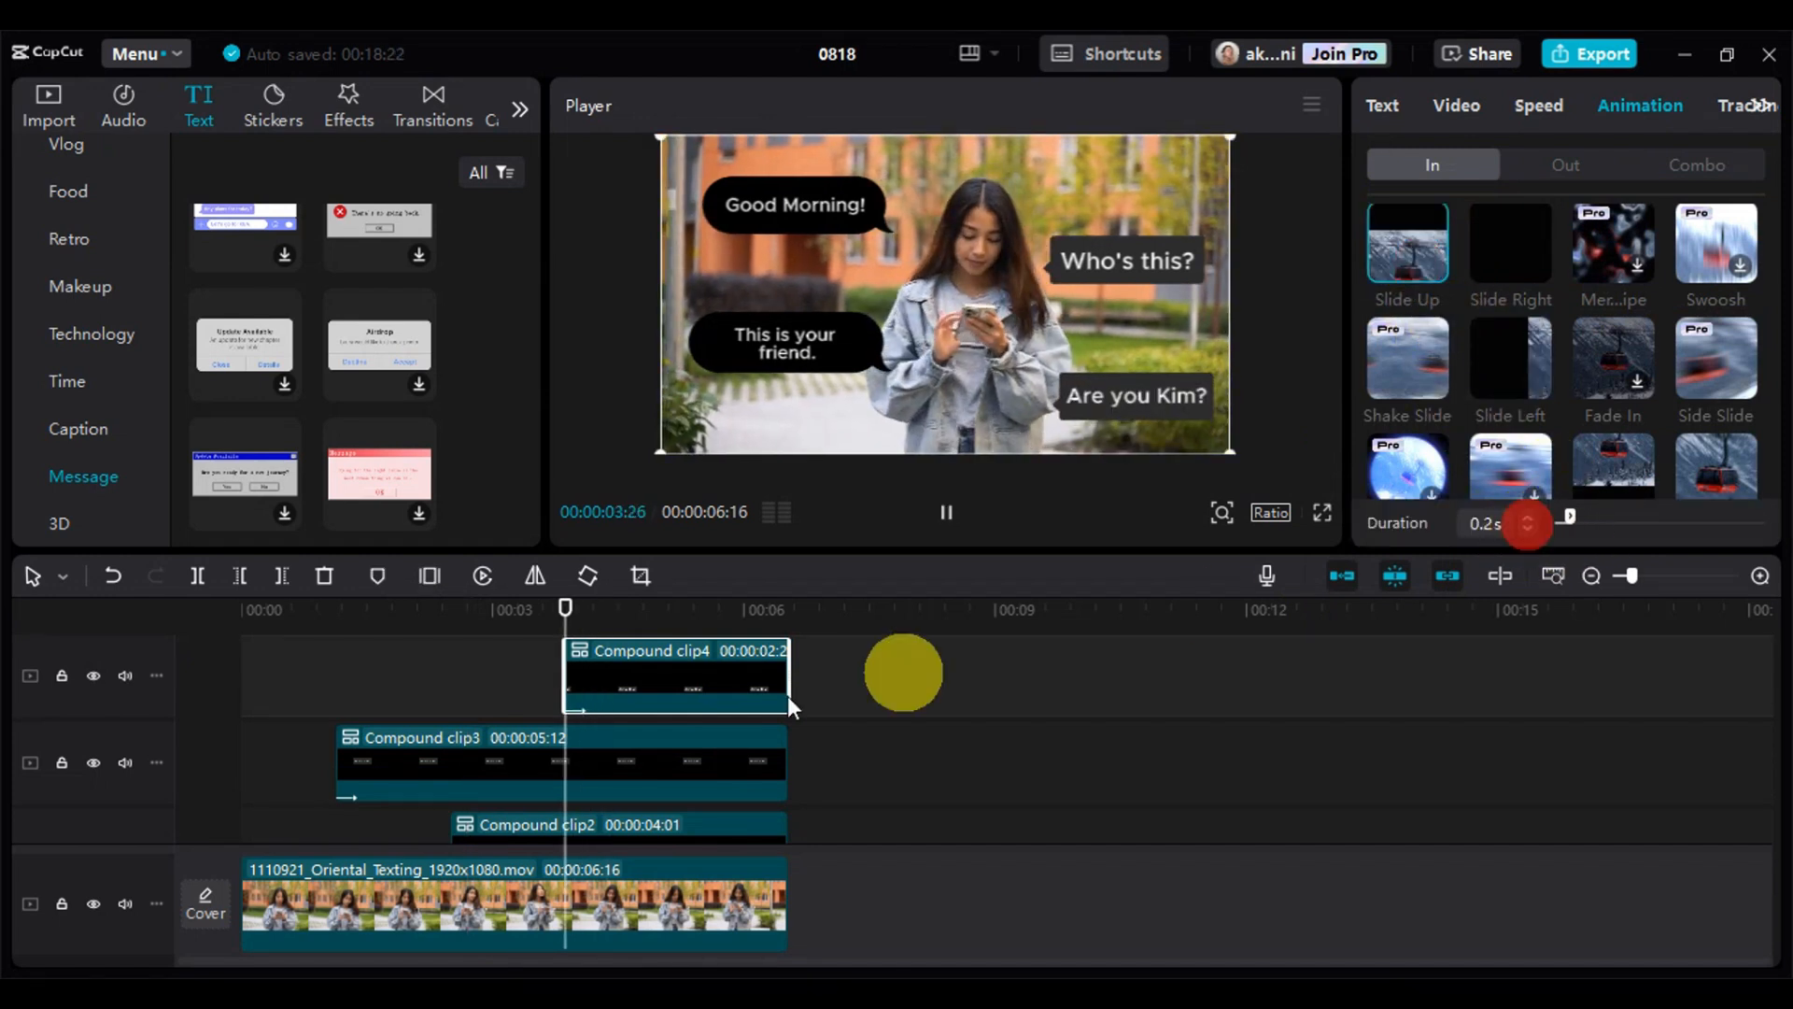
Preview the animated messages from the beginning and place the playhead at 00:00:00:06, where the "Good Morning!" compound clip starts
drag(564, 608, 228, 671)
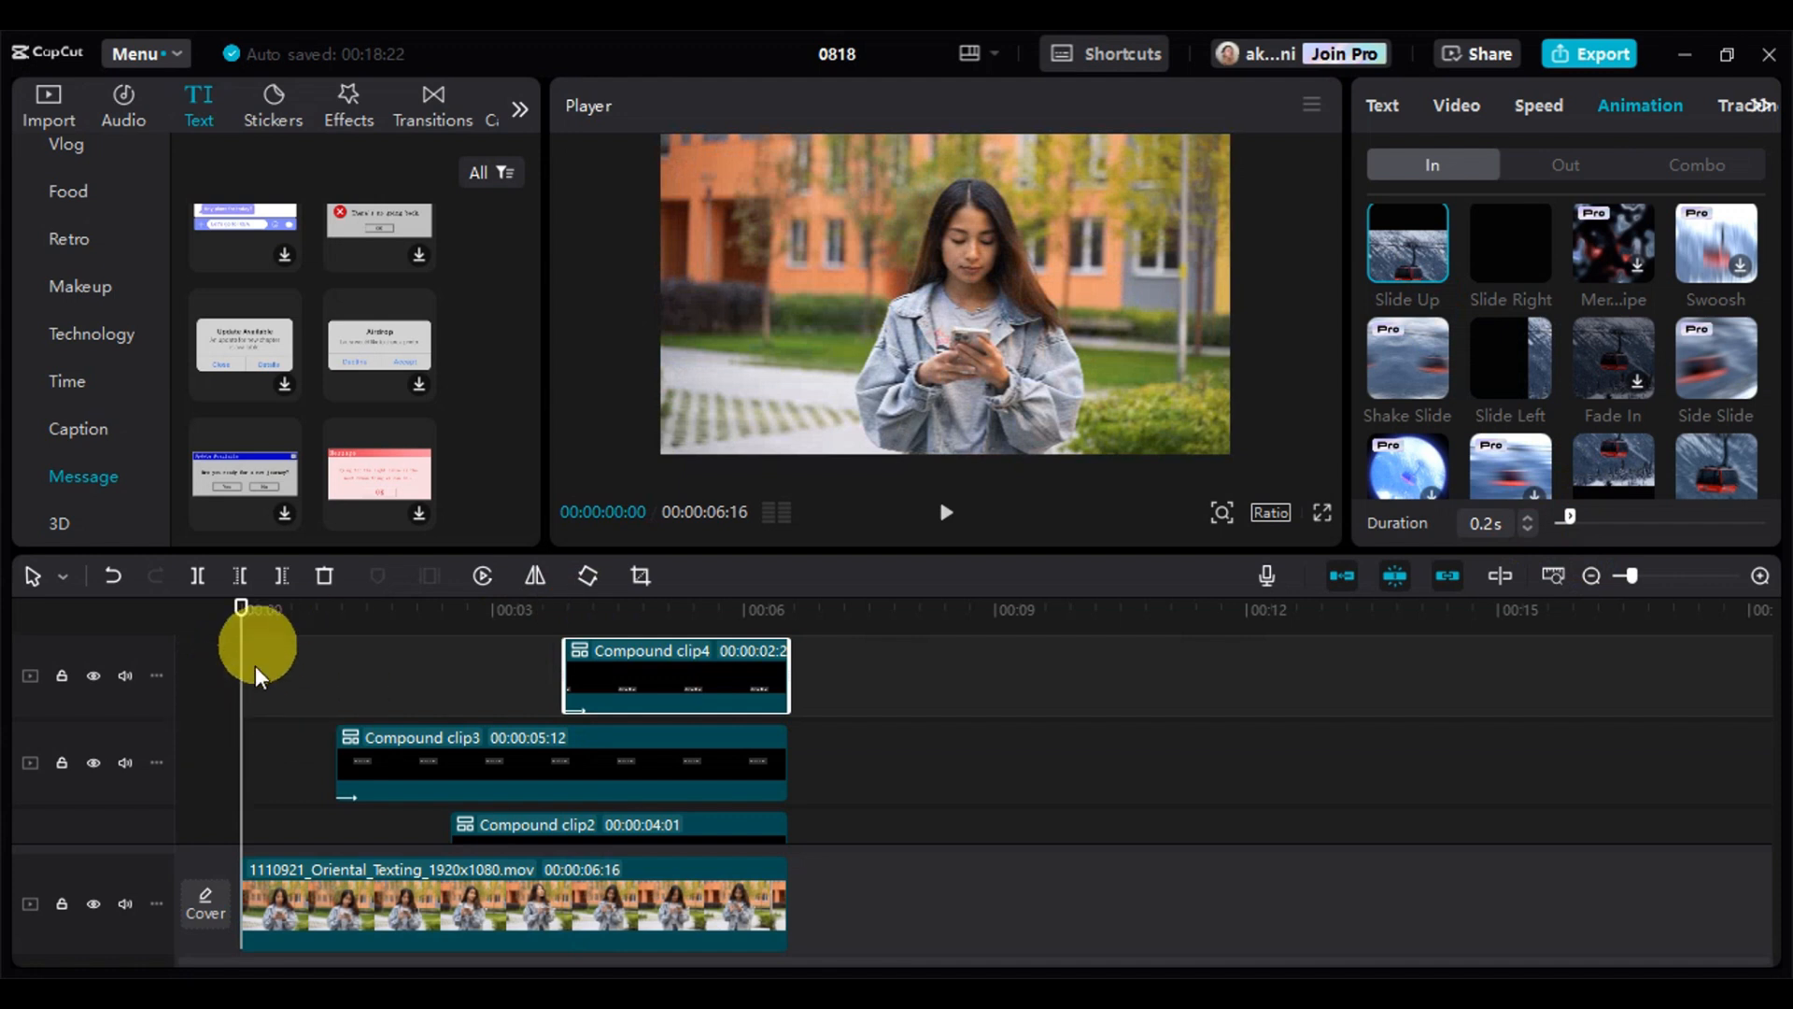
key(space)
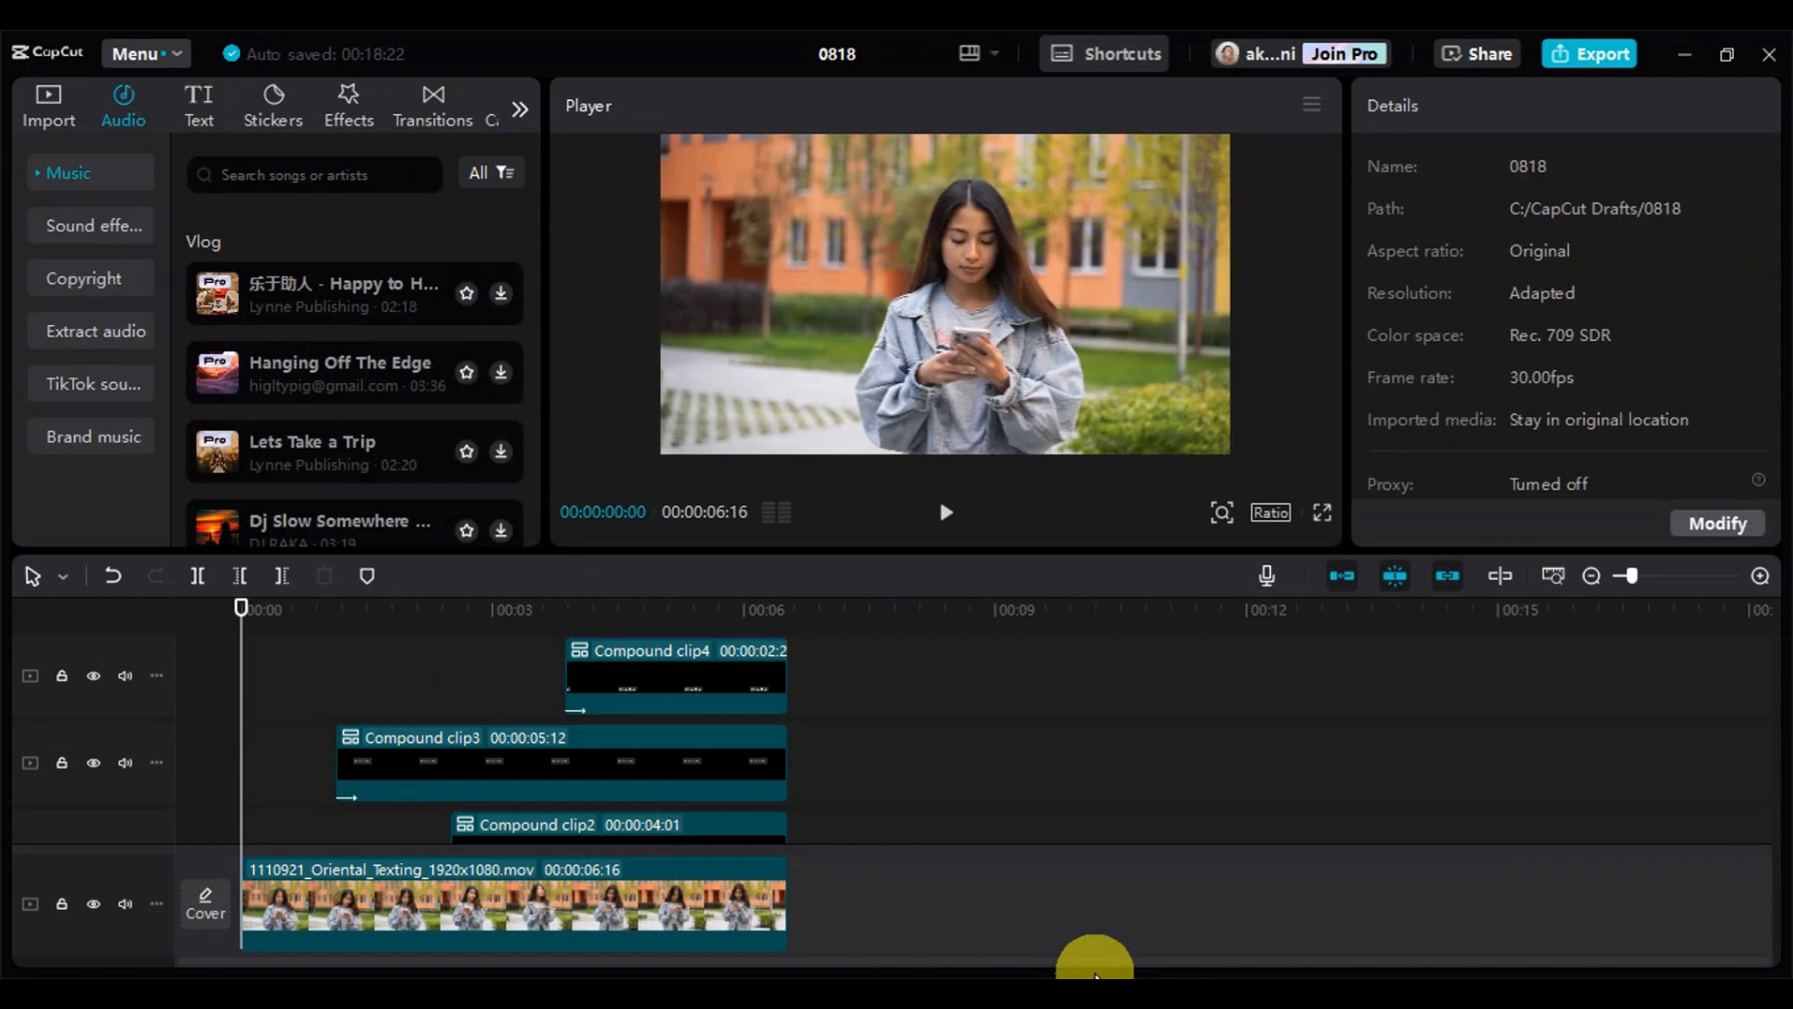
click(51, 105)
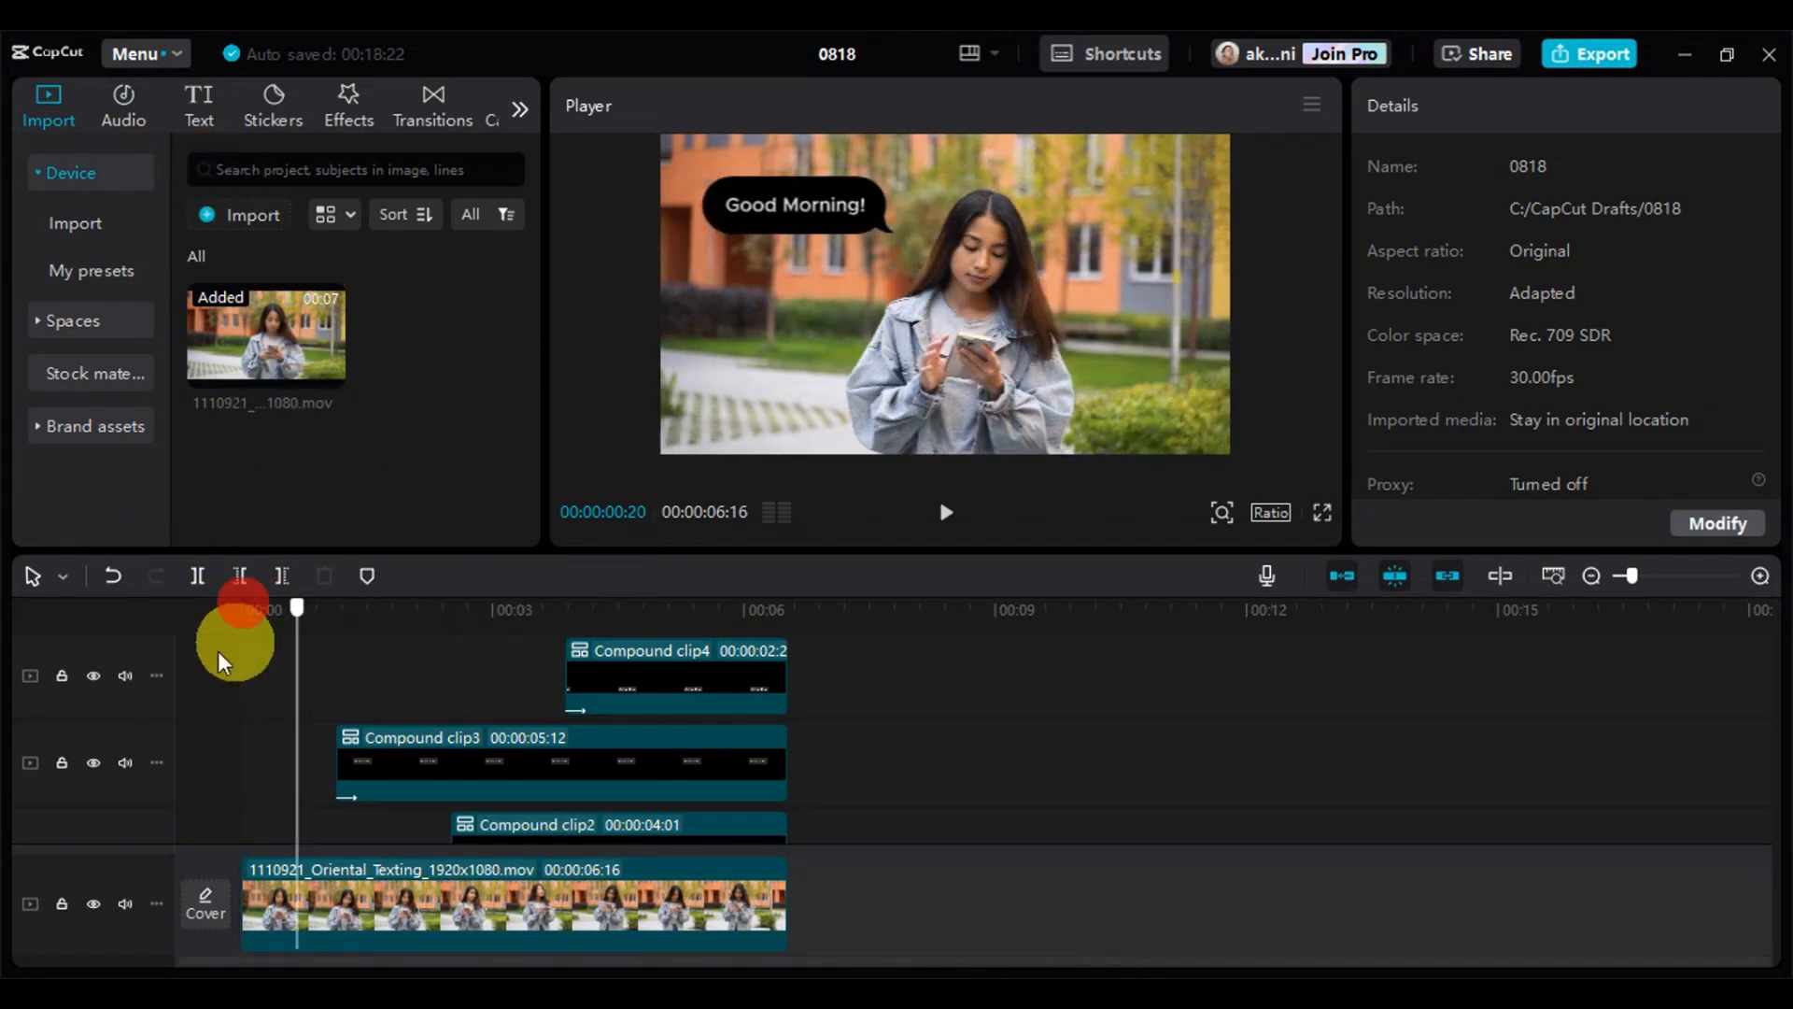
scroll(217, 652, down, 2)
click(260, 620)
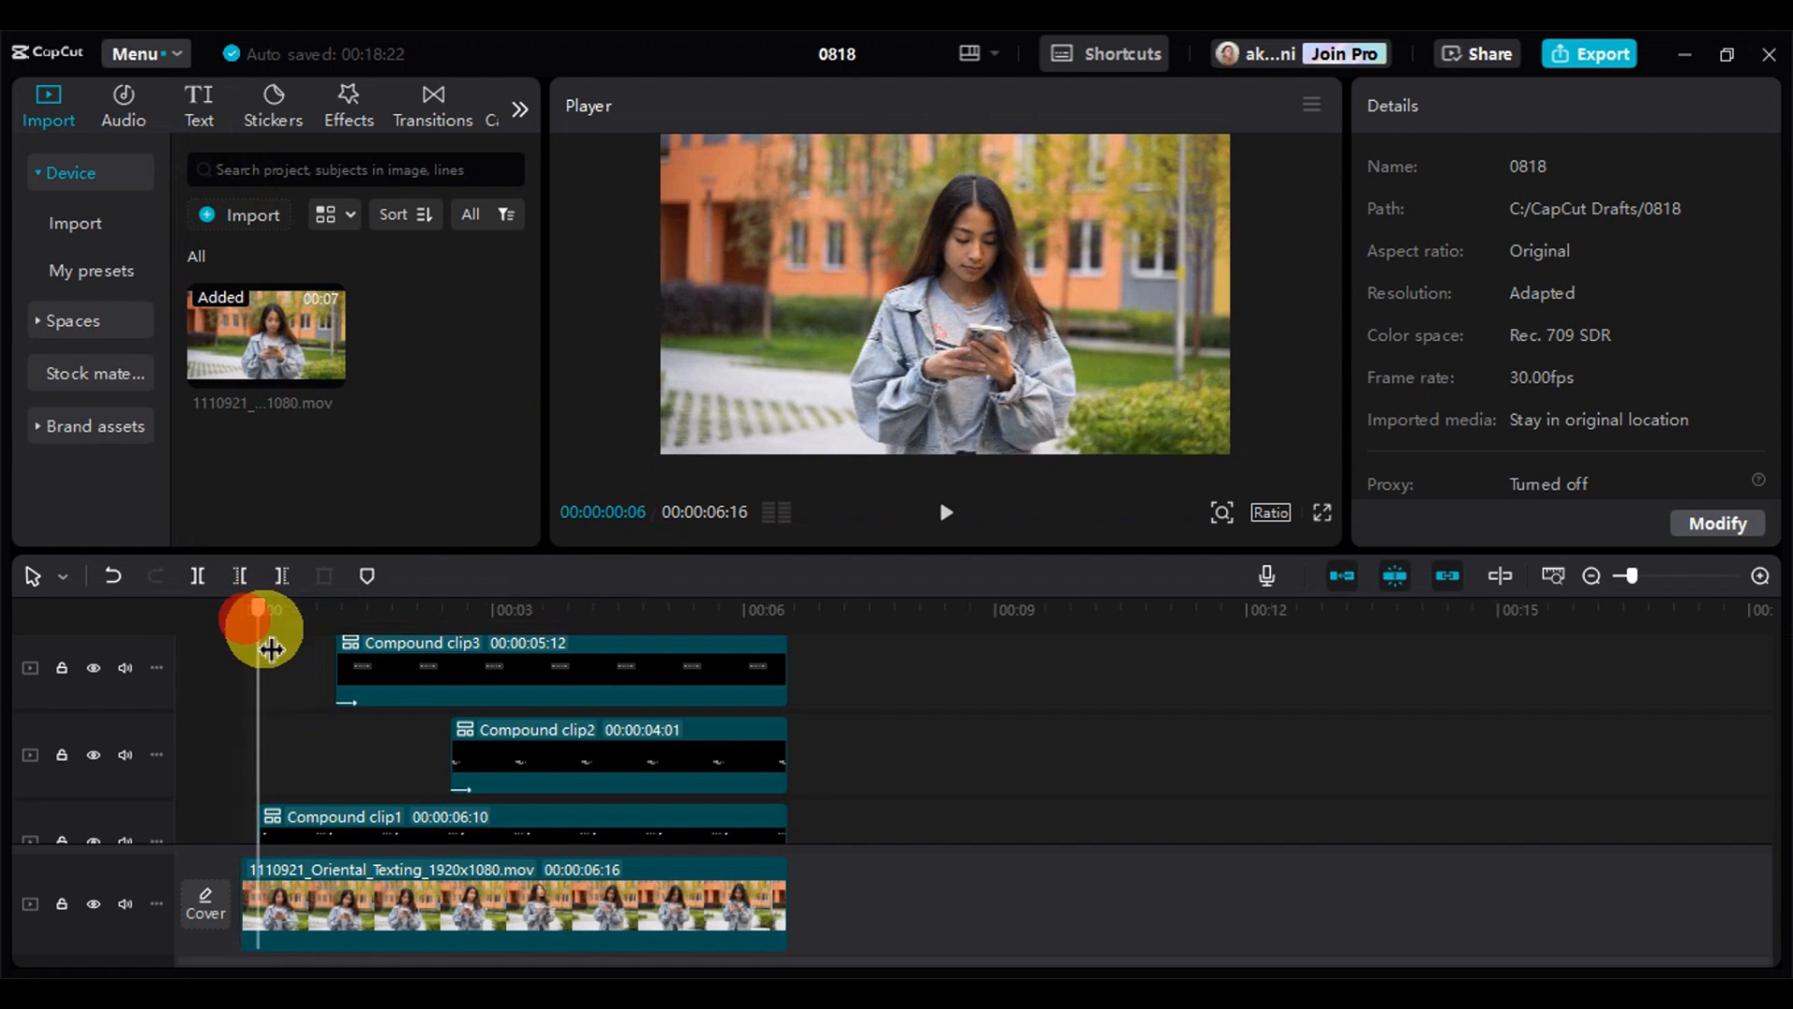
scroll(271, 724, down, 2)
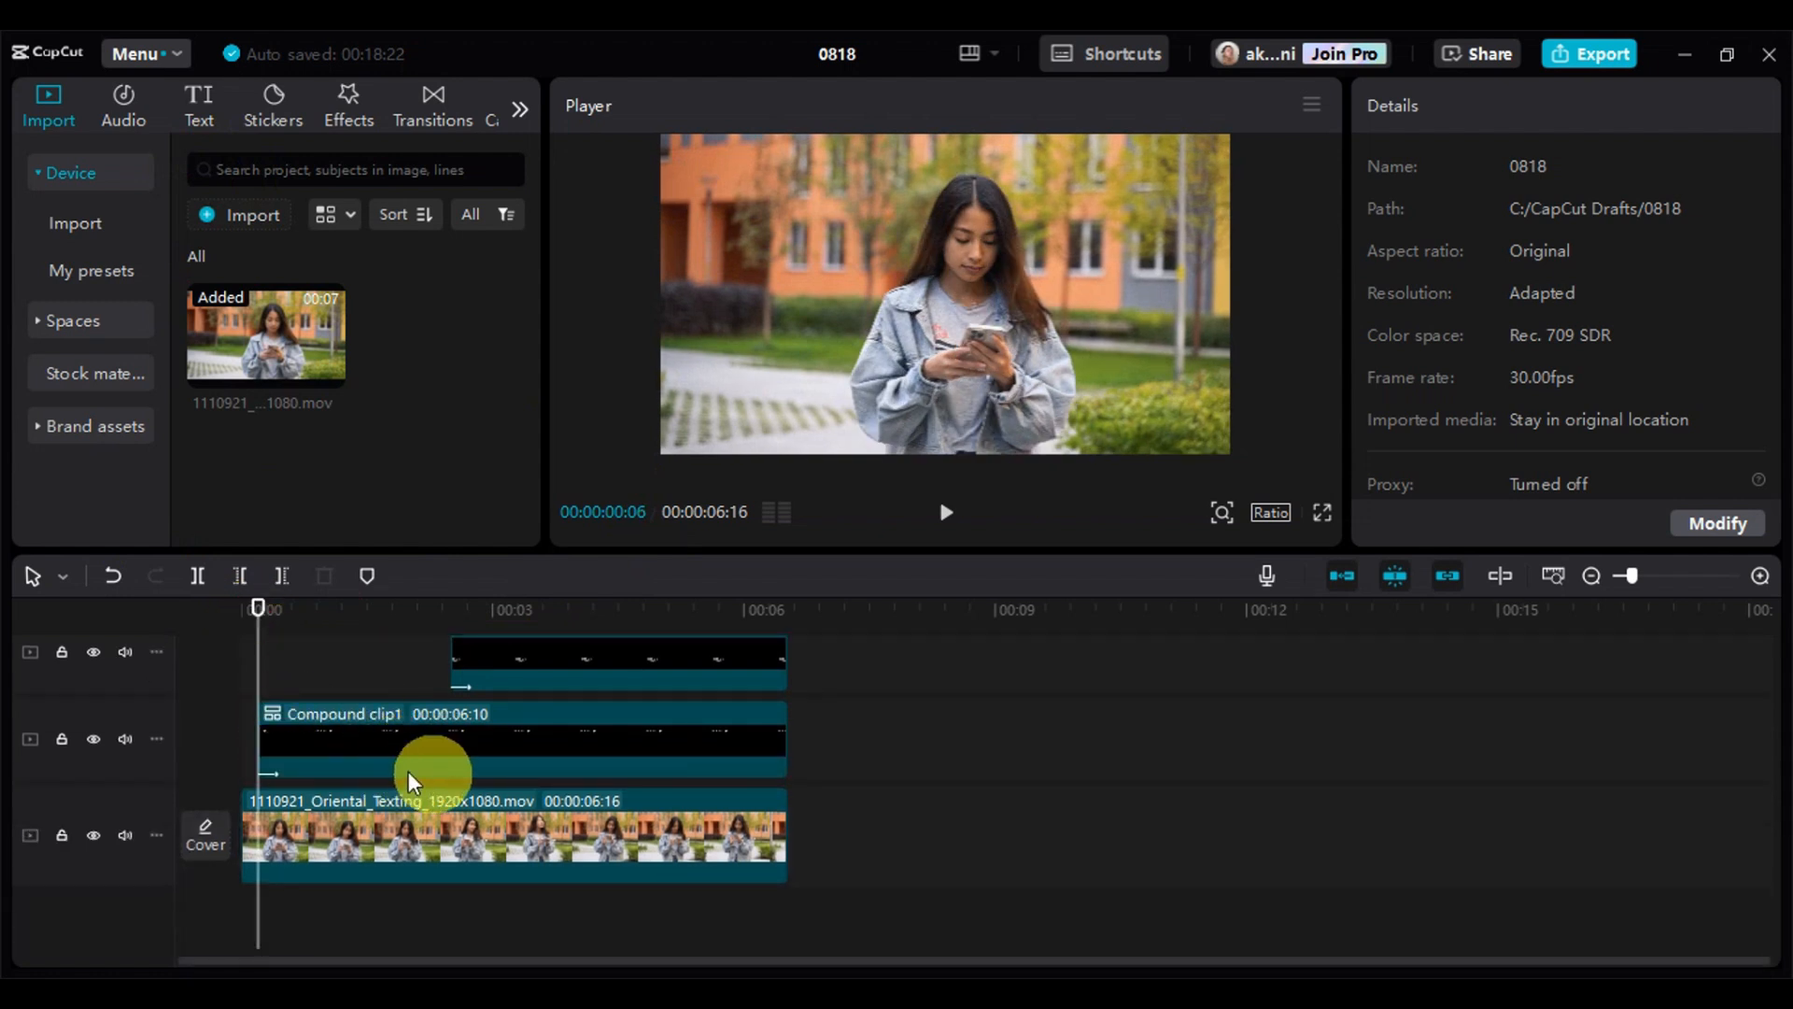
Search the audio library for "message notification"
click(116, 123)
click(266, 178)
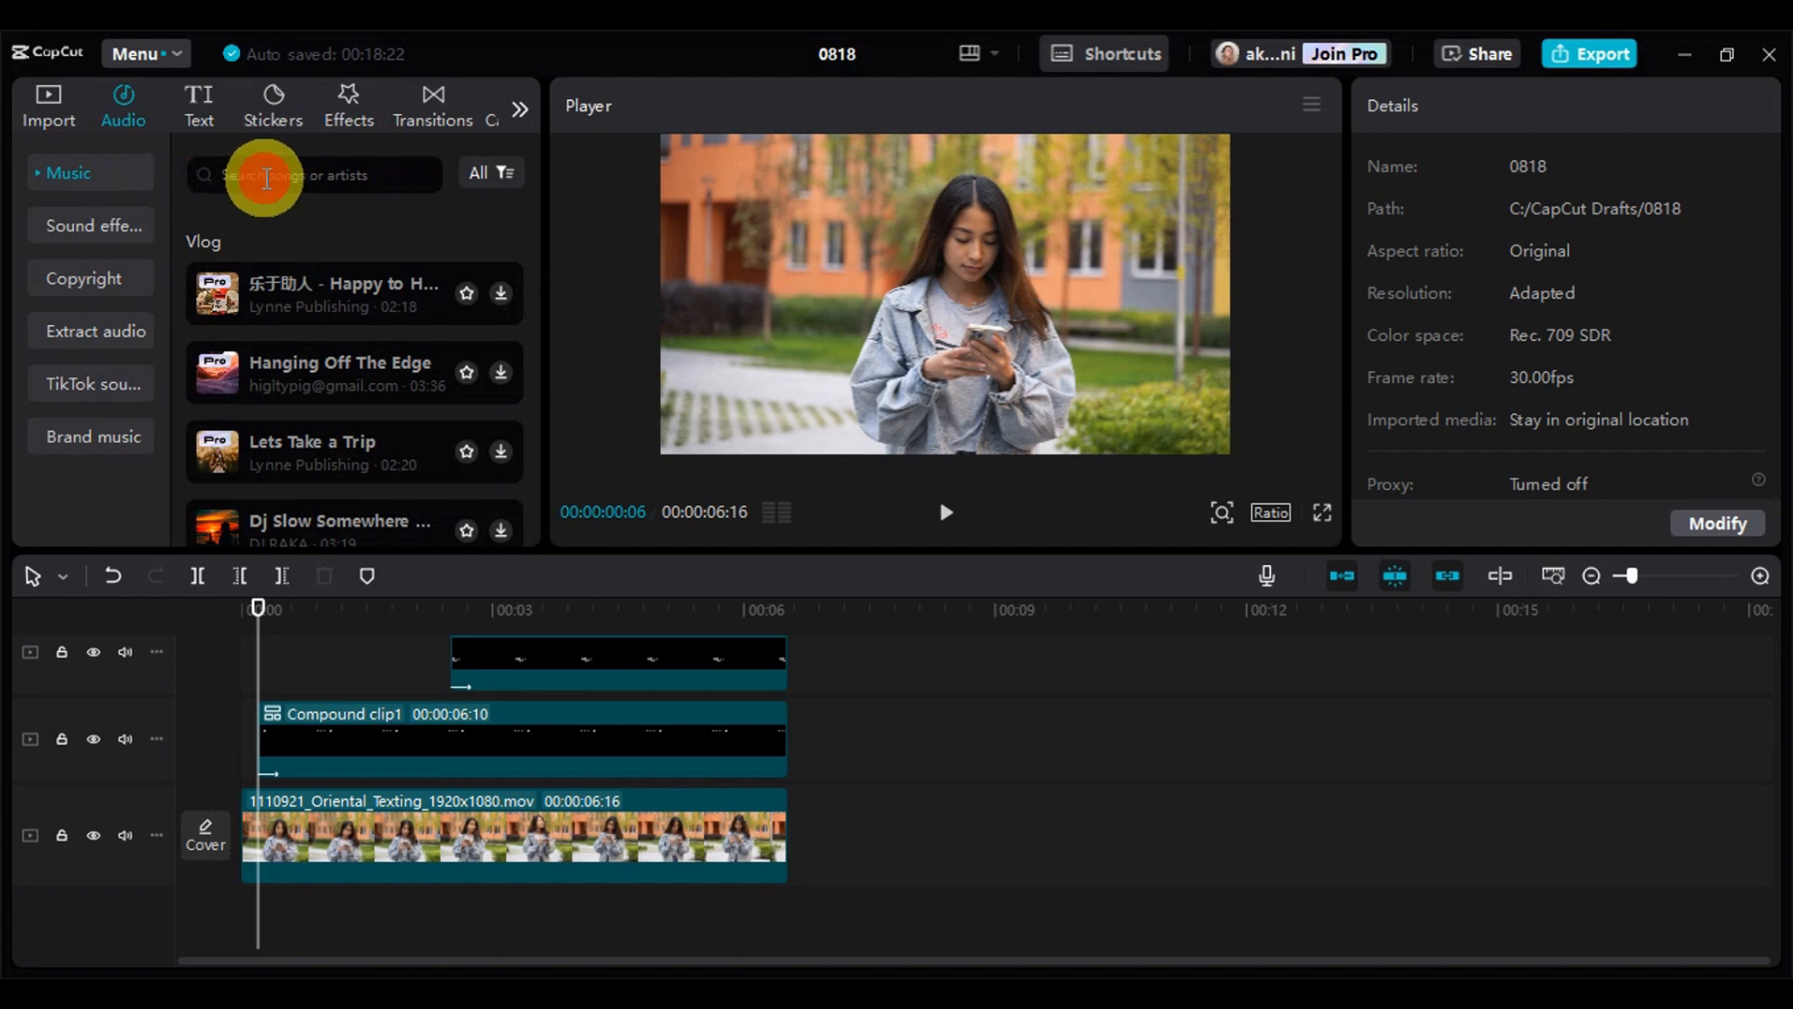
click(281, 250)
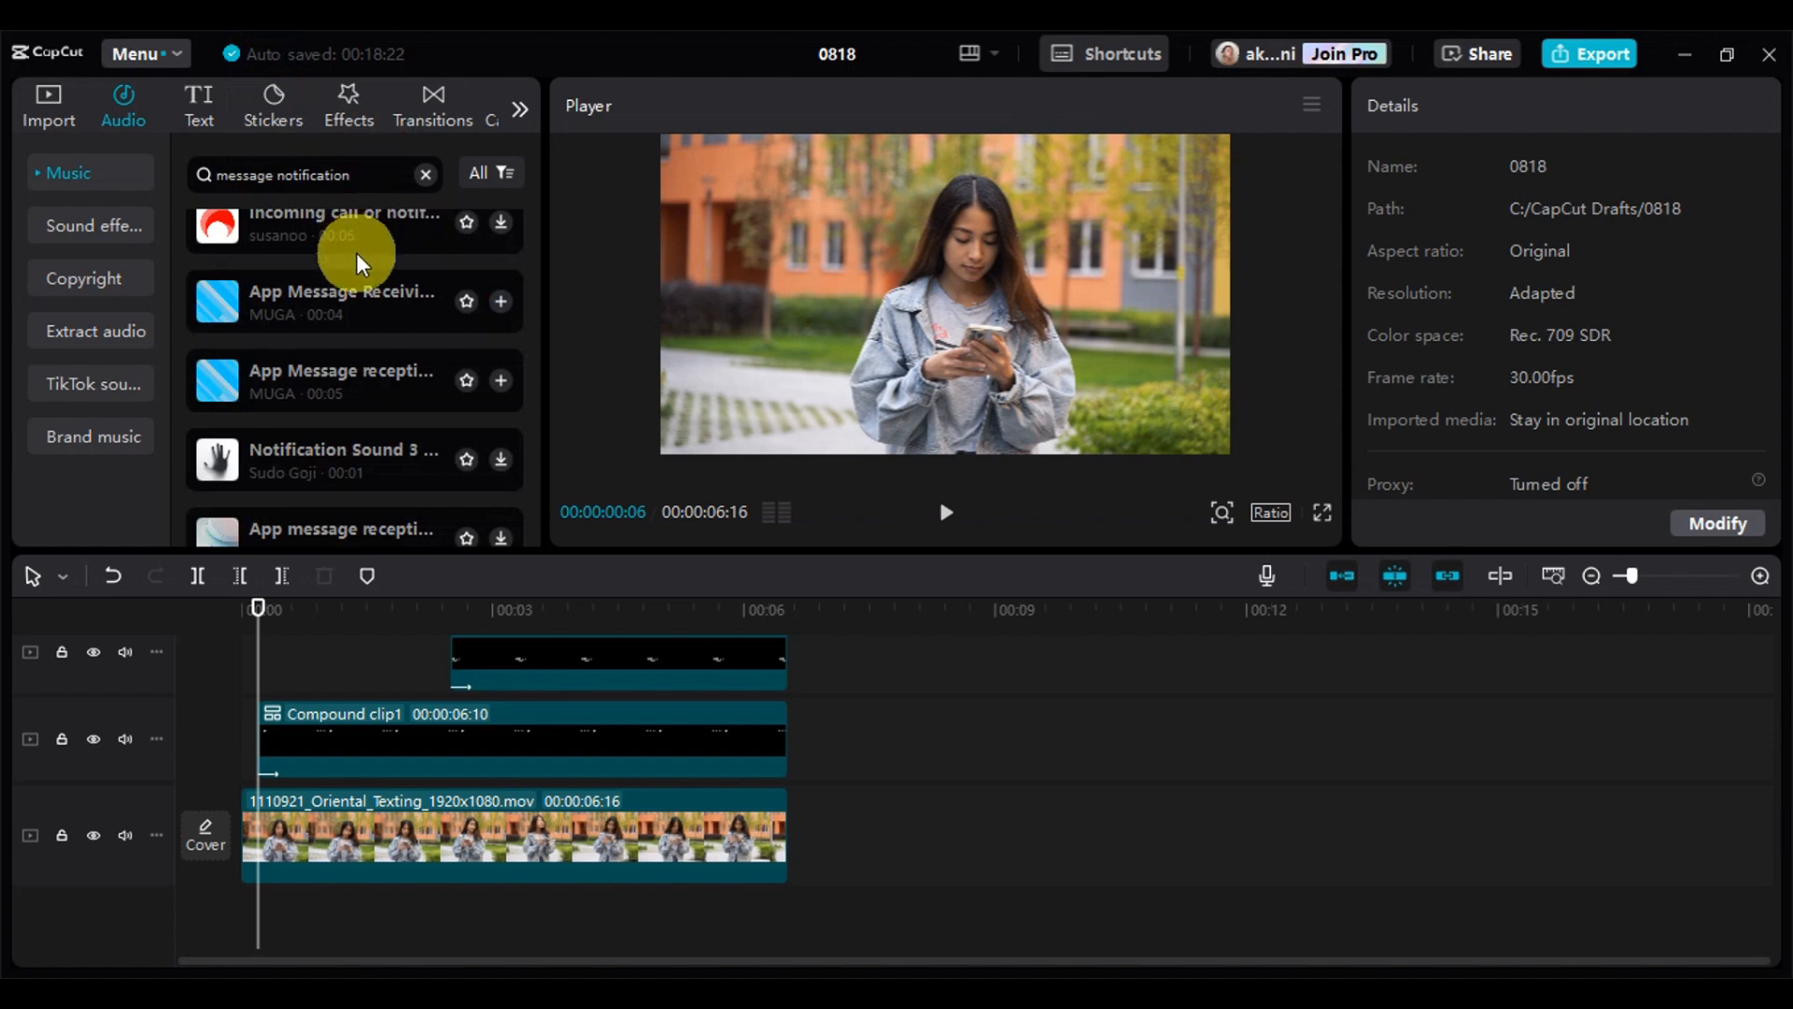
Audition several one-second message notification sounds, including Notification Sound 1 and two Tylorin! message sounds
scroll(407, 341, down, 3)
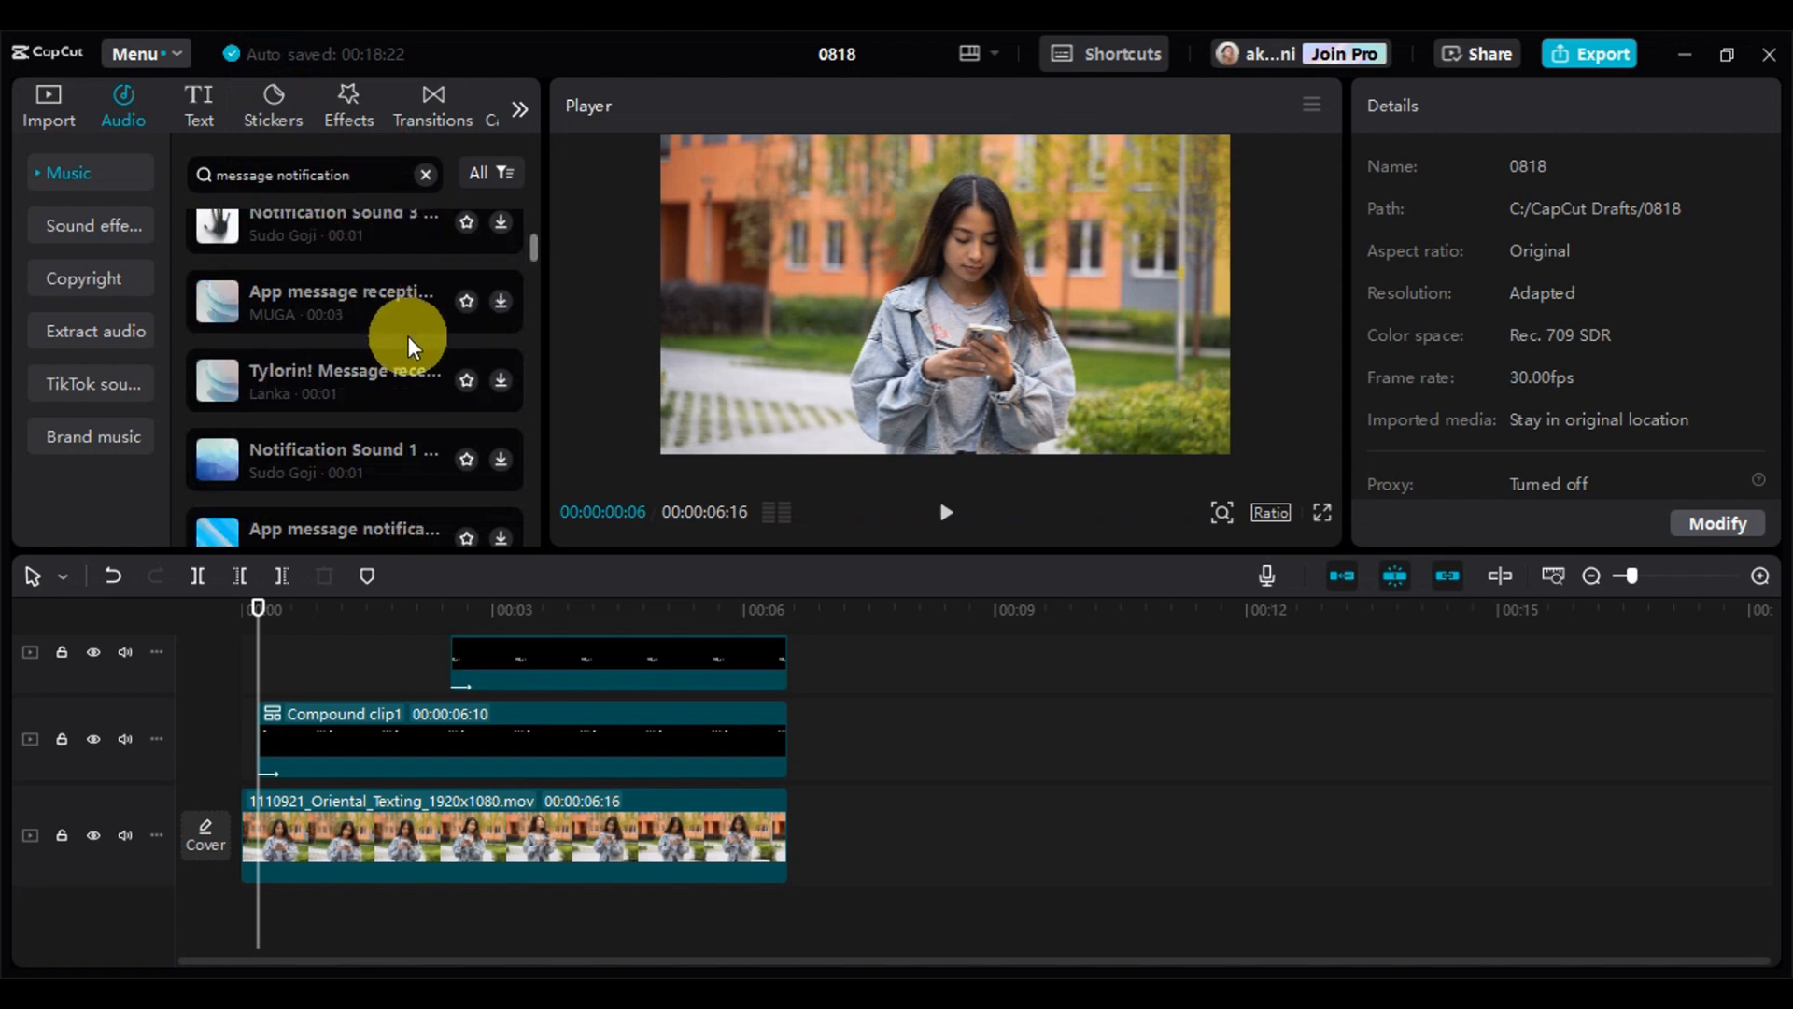
click(385, 392)
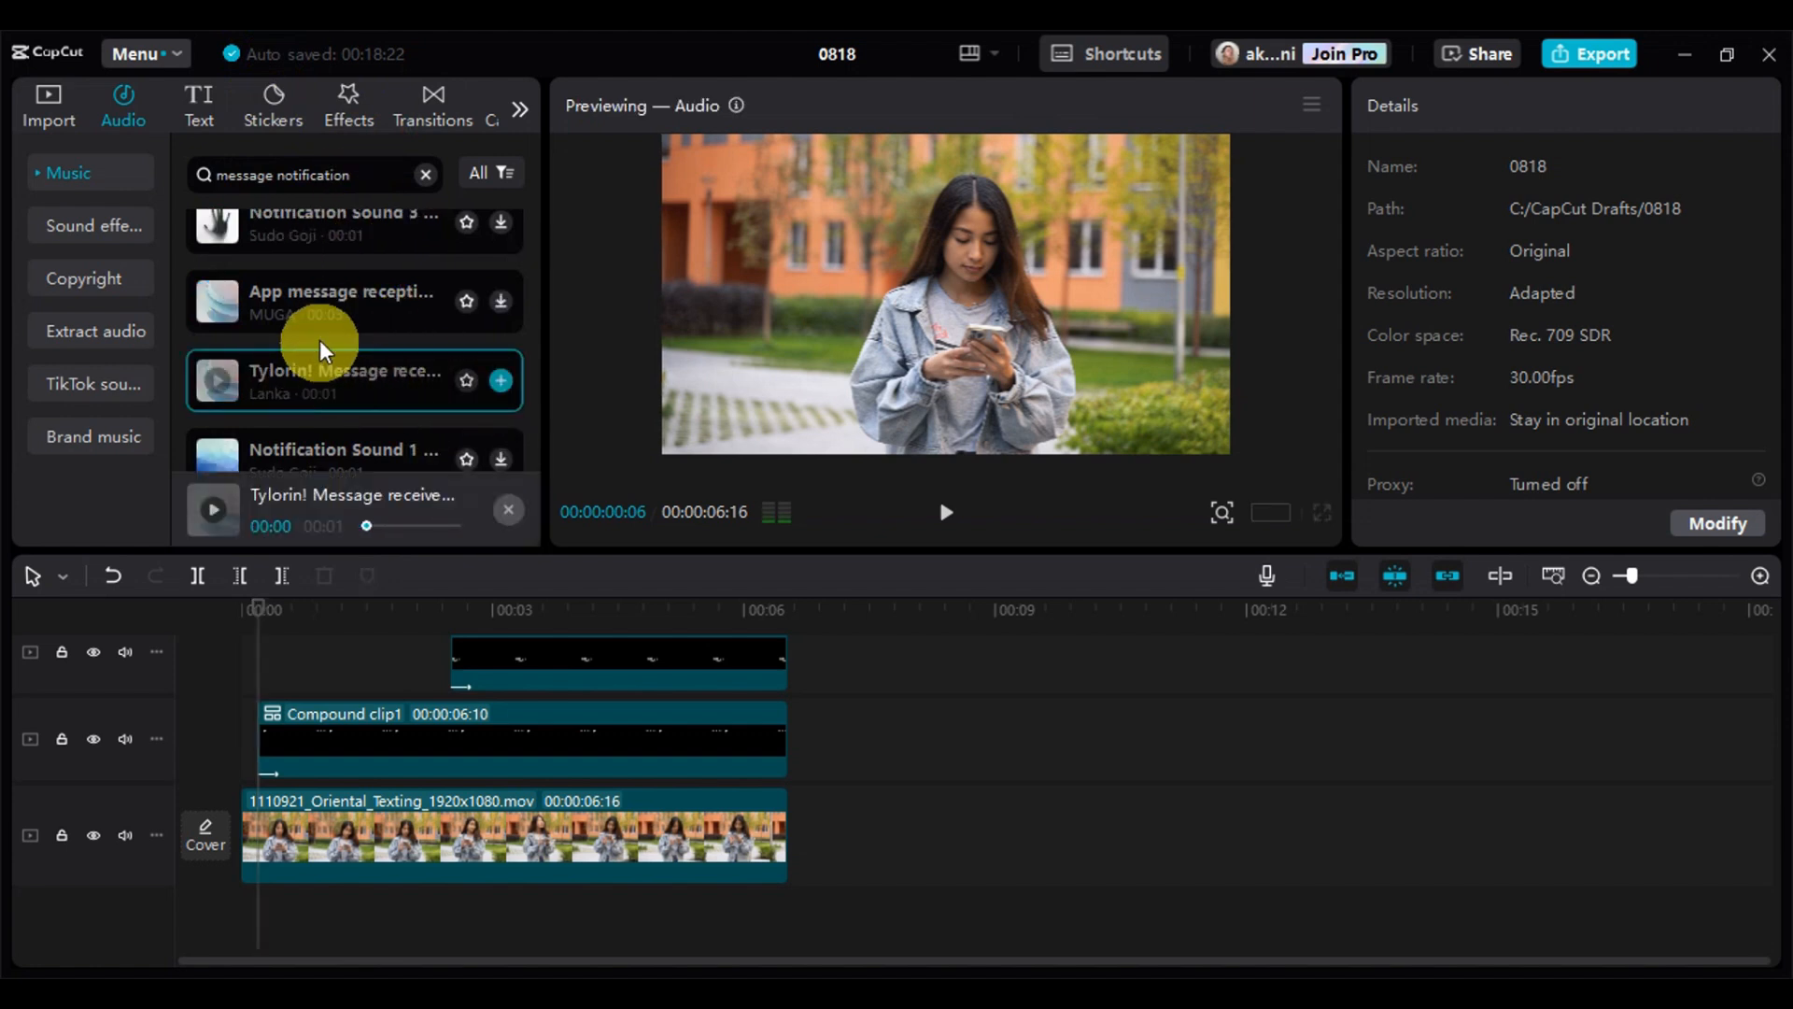
scroll(374, 369, down, 2)
click(366, 349)
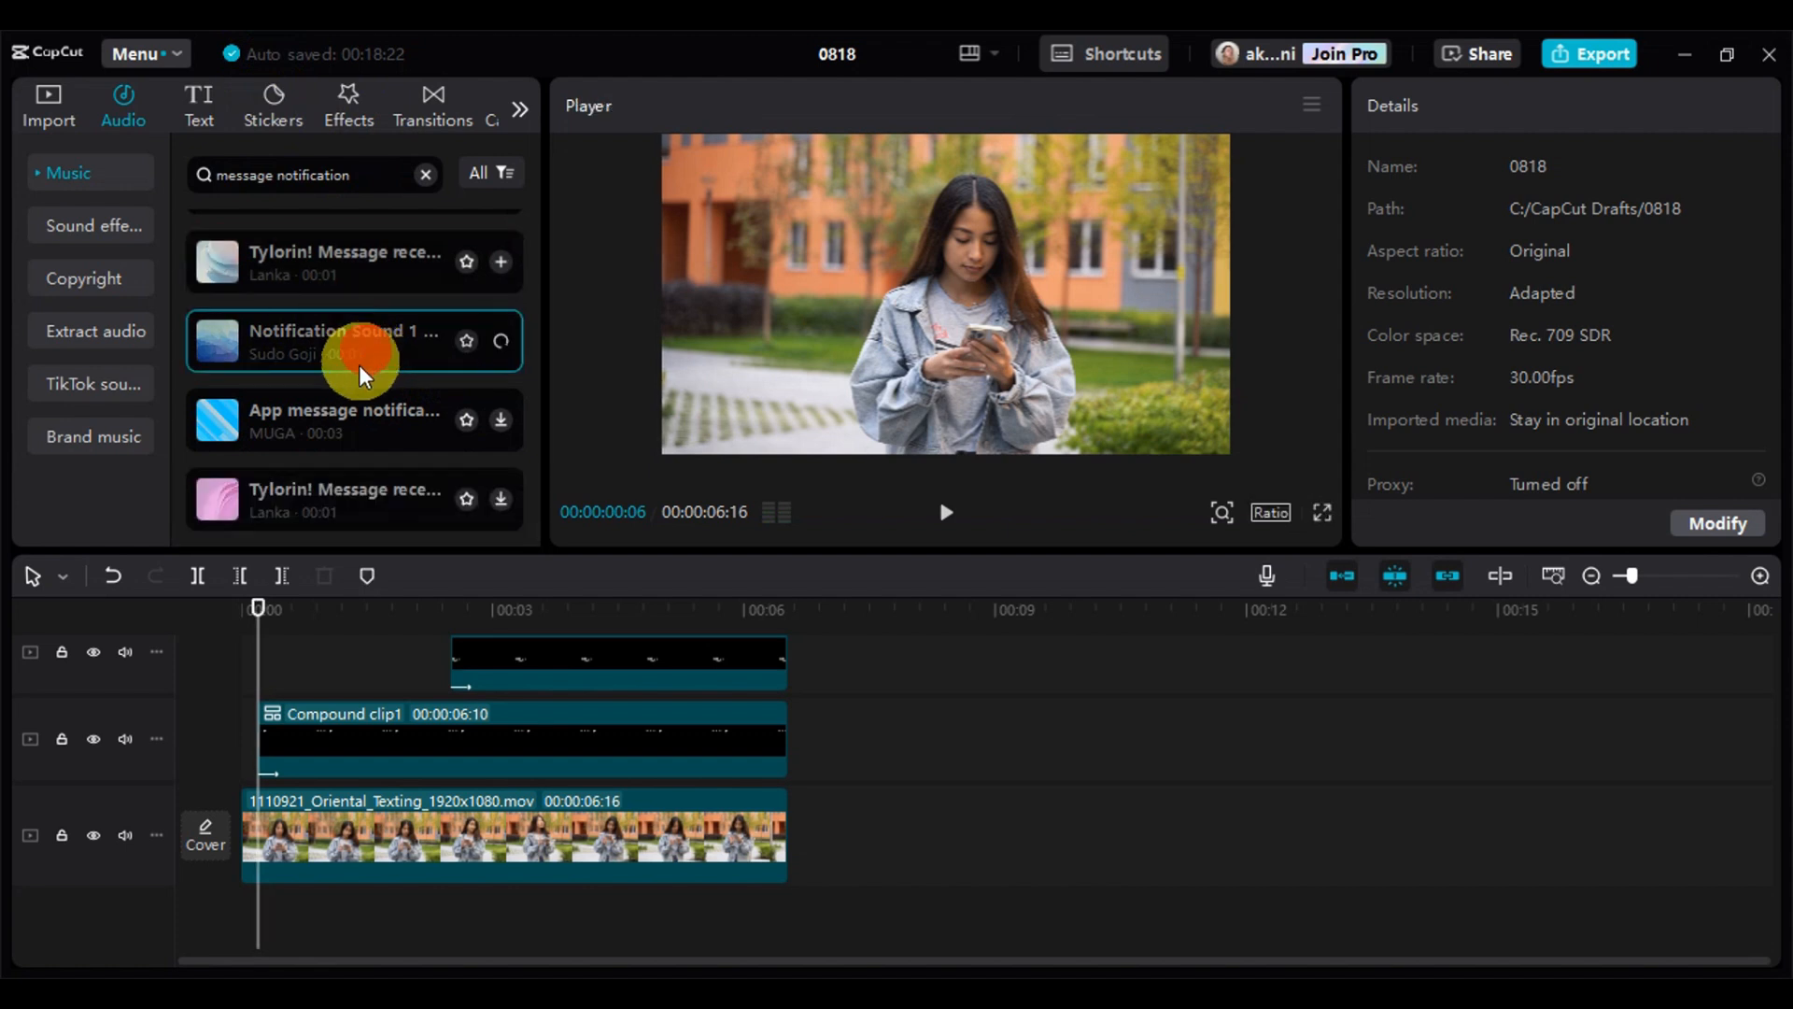
scroll(378, 413, down, 2)
click(378, 396)
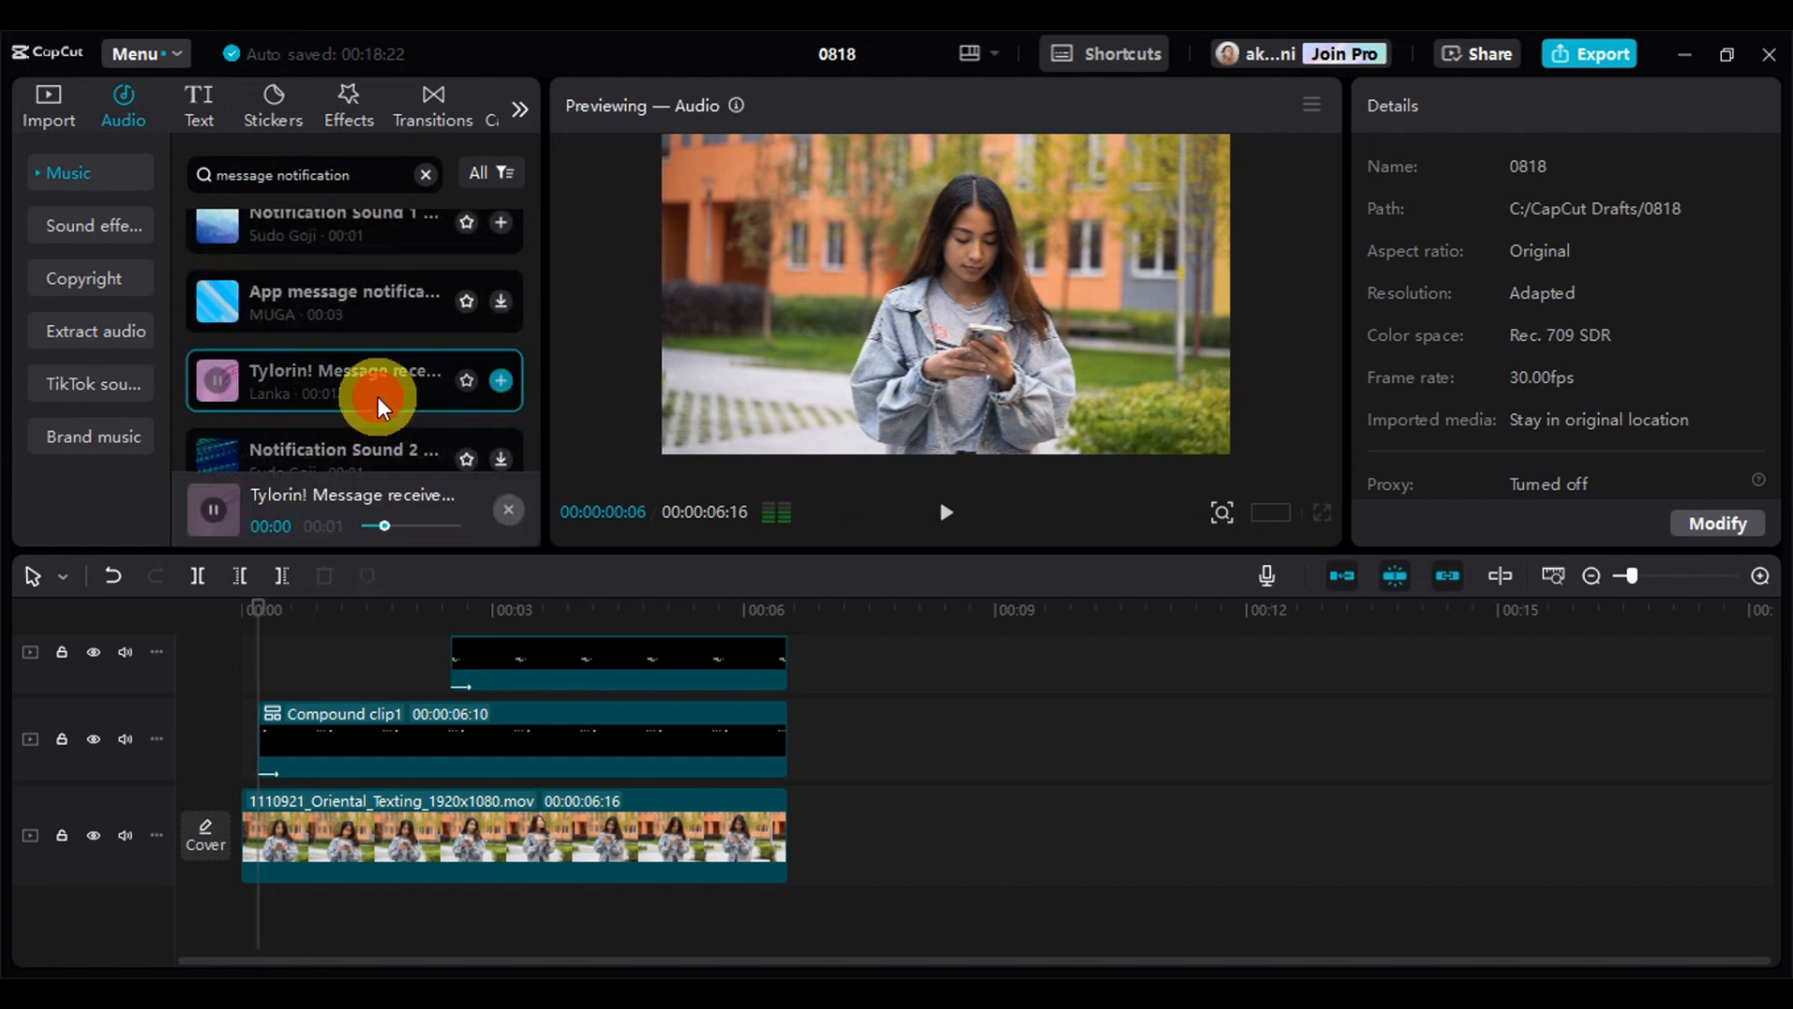
Add the Tylorin! message sound with the pink cover at the playhead and shift it slightly before the "Good Morning!" clip's start
scroll(373, 397, down, 2)
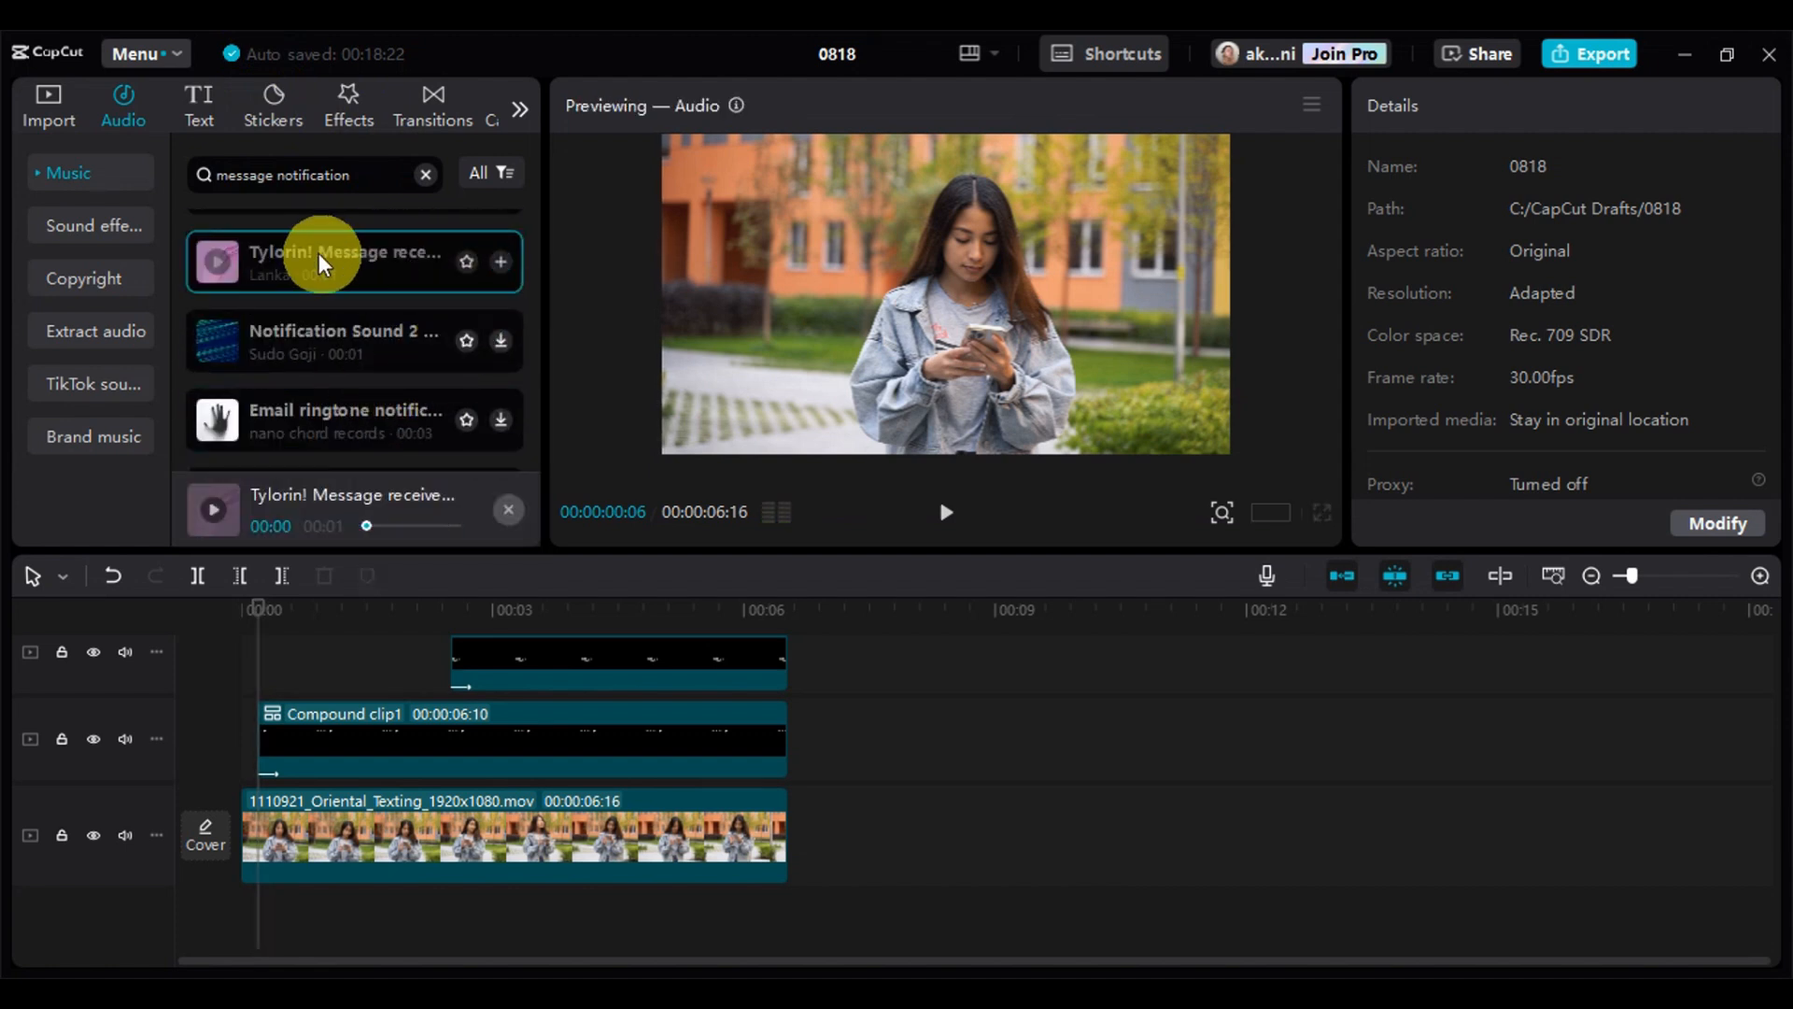
click(500, 262)
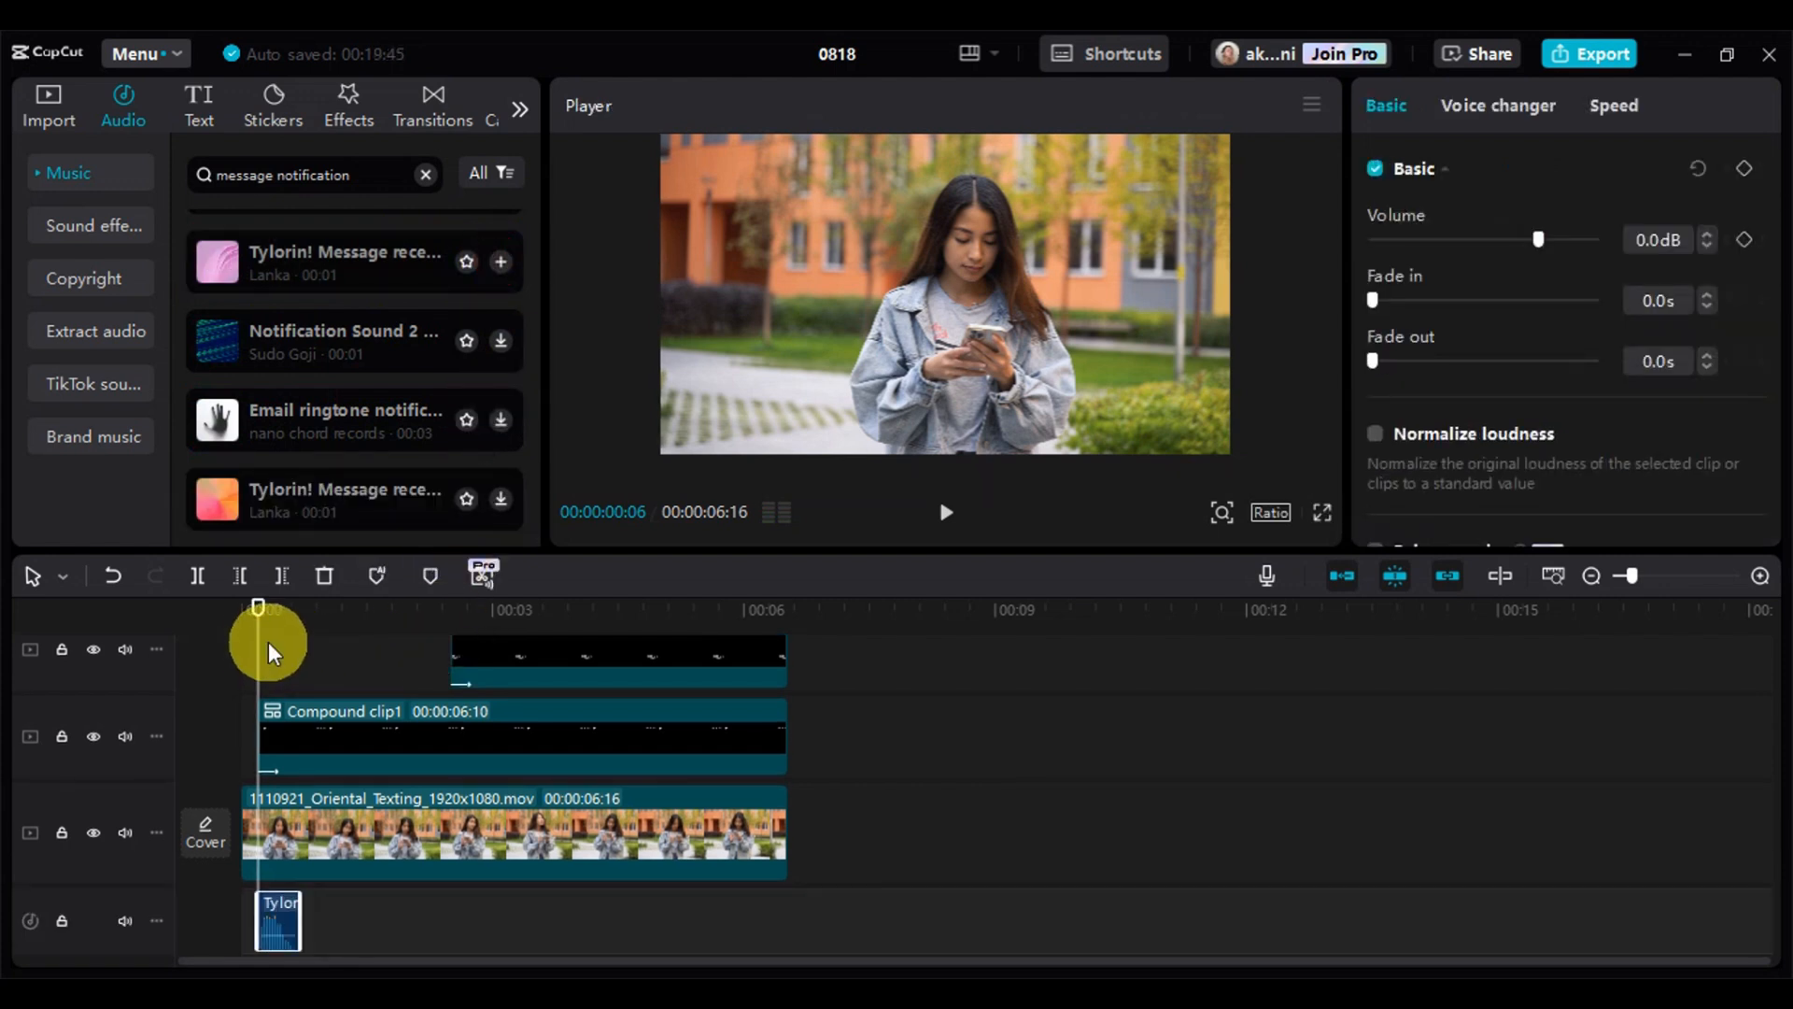
drag(271, 904, 266, 905)
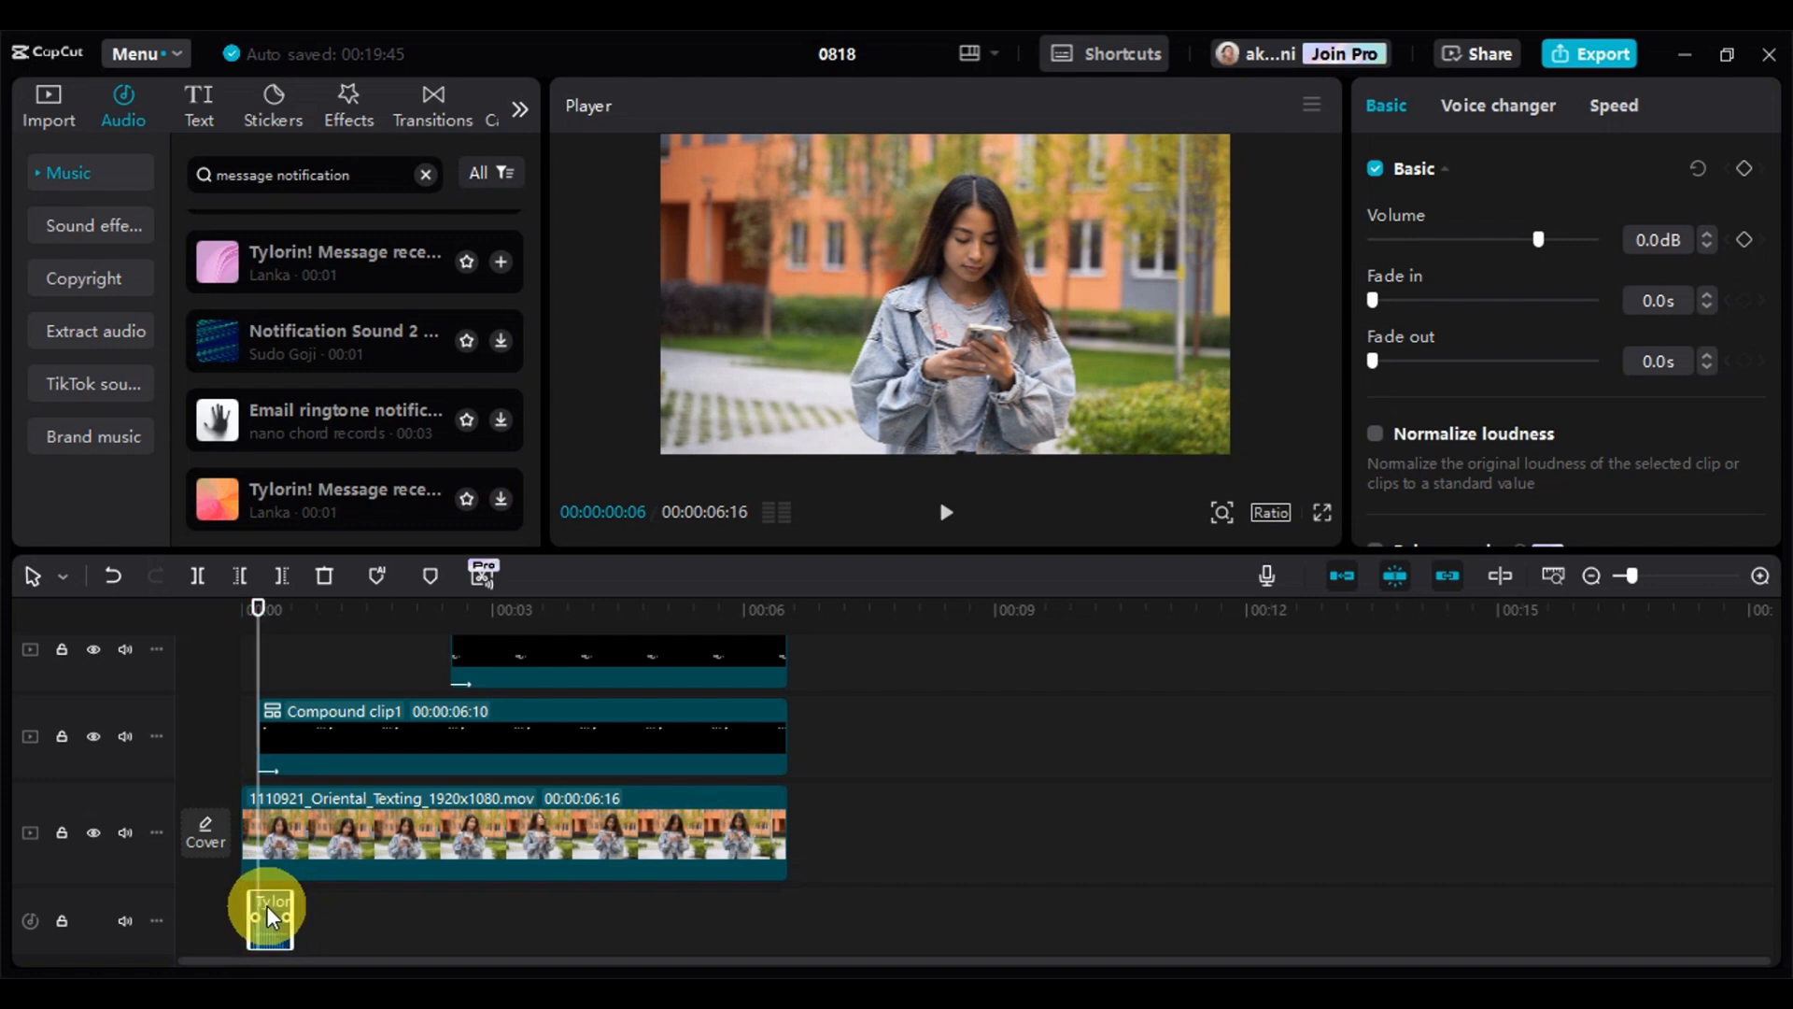
Play the opening from 00:00:00:00 to check the notification sound against the "Good Morning!" message
click(262, 644)
drag(264, 649, 252, 649)
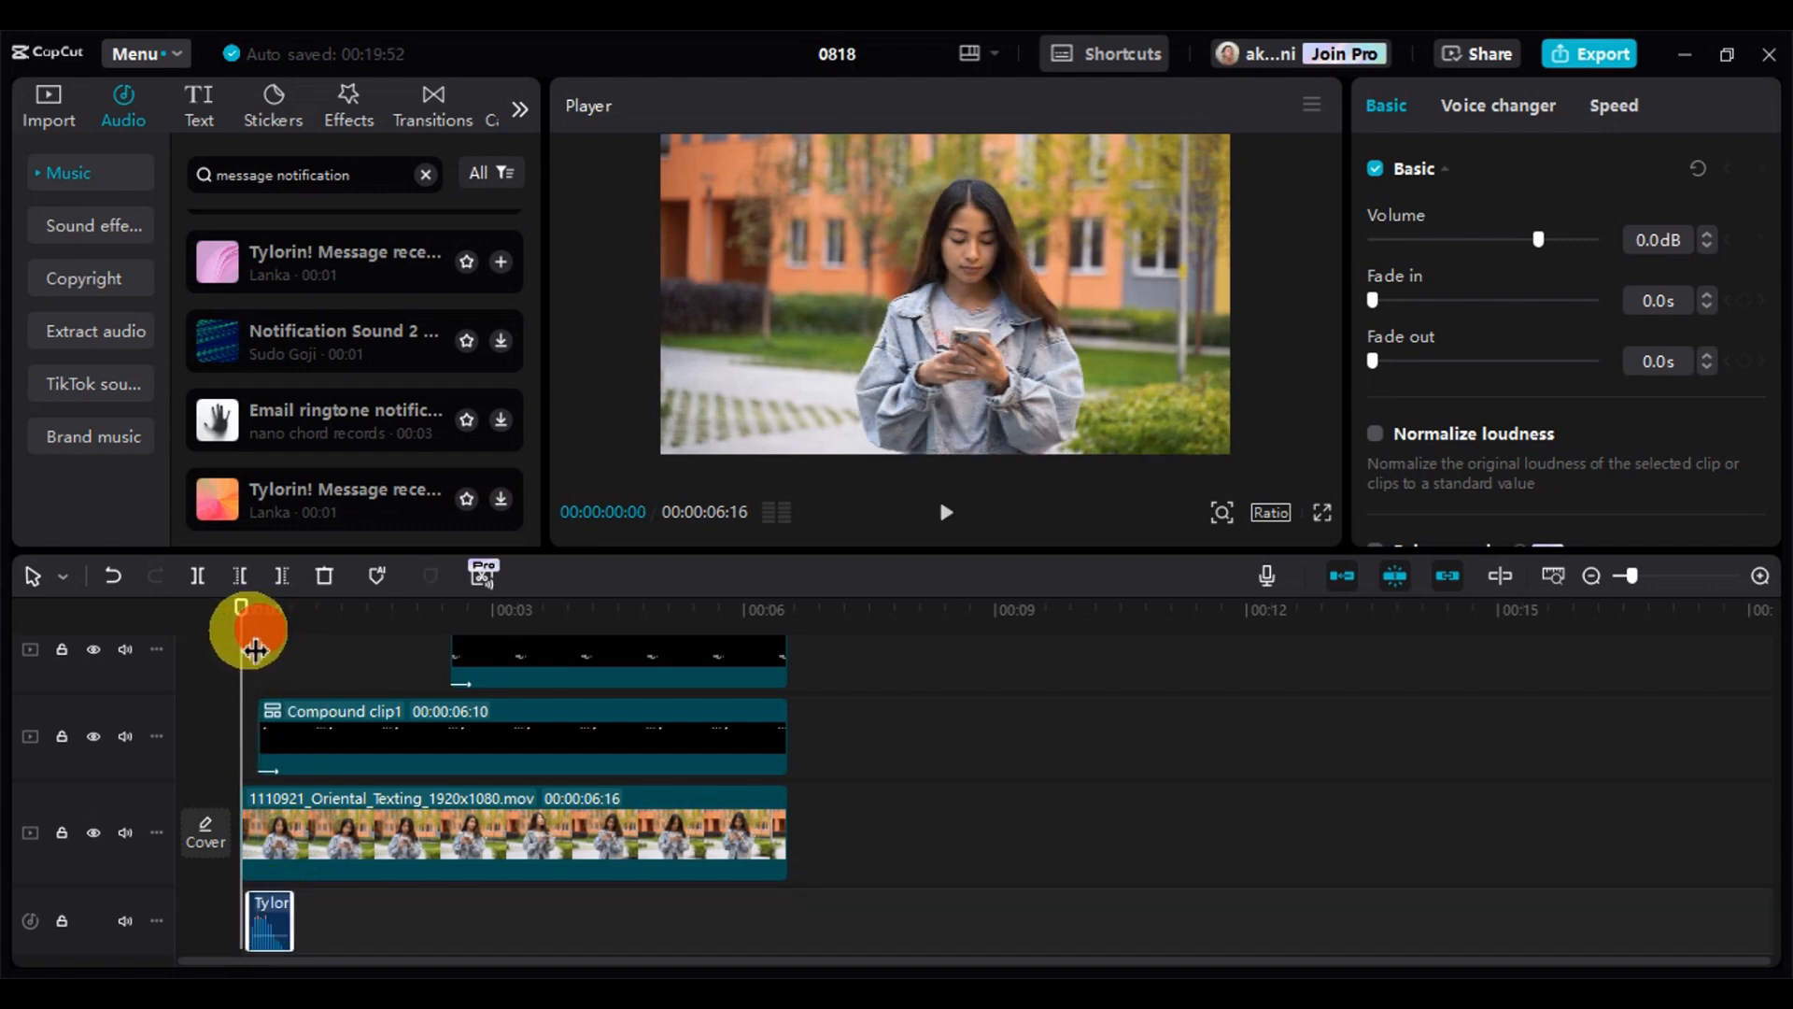
key(space)
key(space)
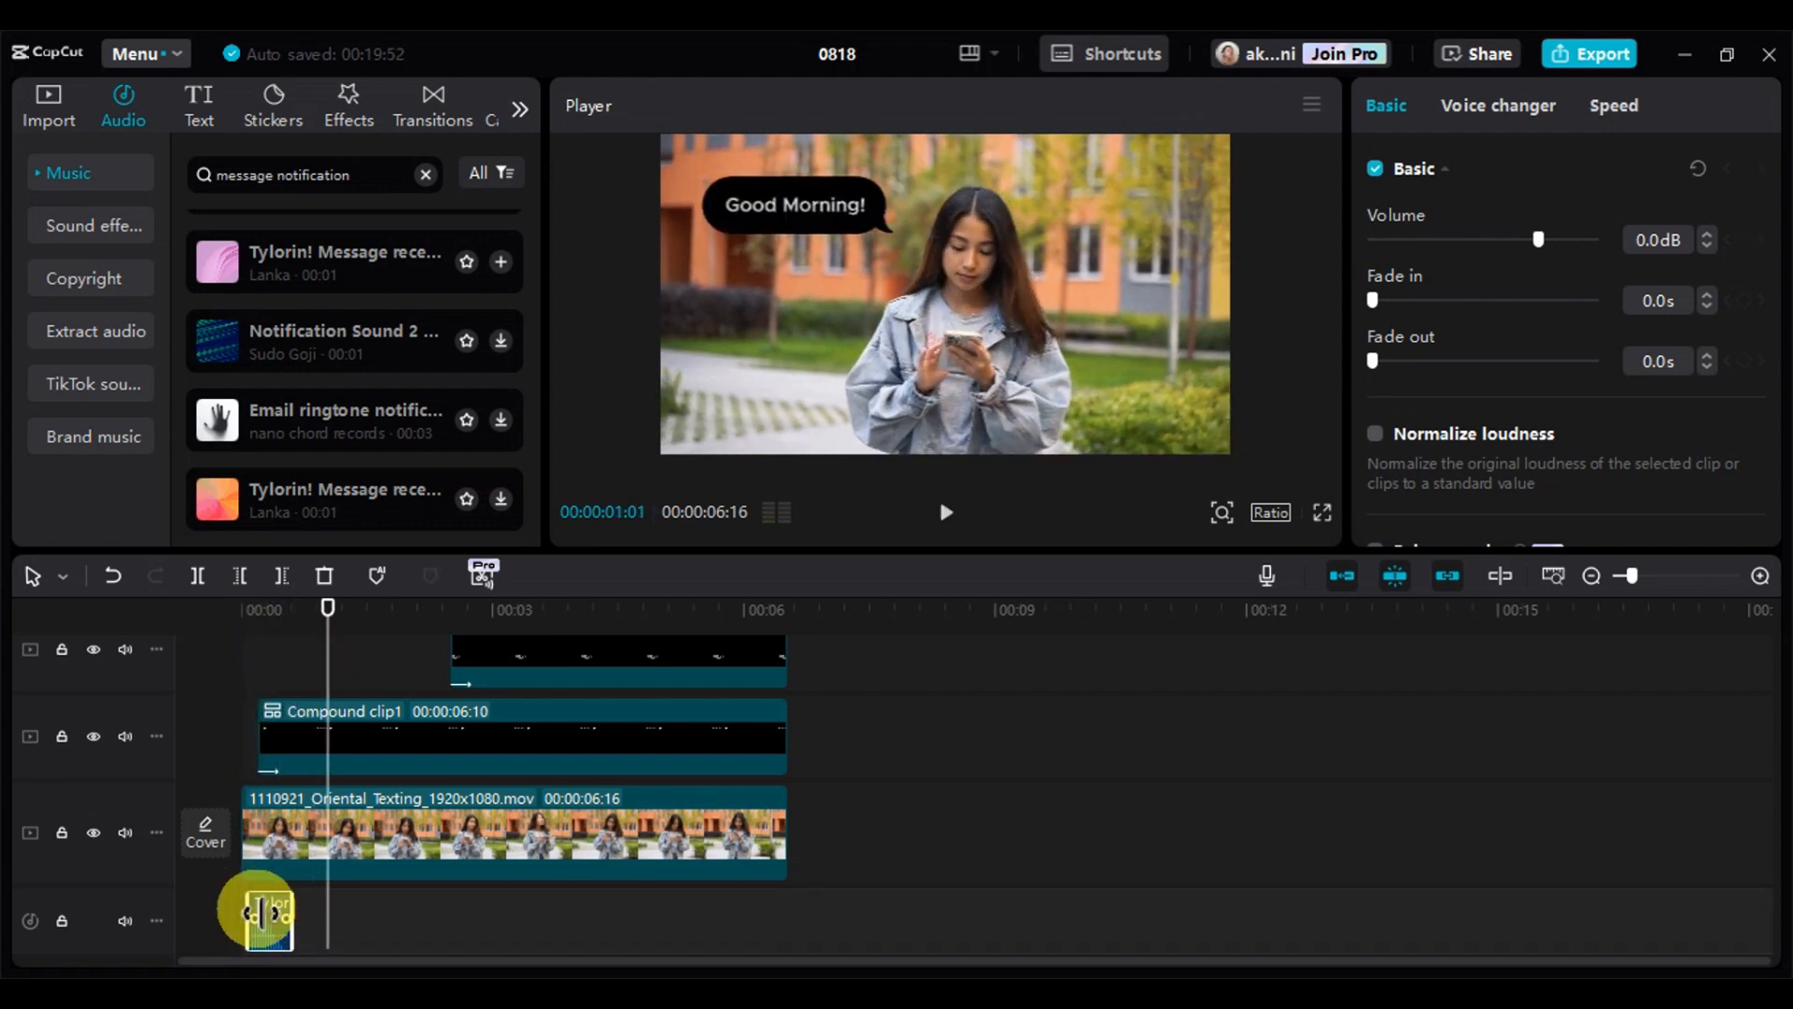
Paste a copy of the Tylorin! message sound at 00:00:01:04, where the "Who's this?" compound clip starts
scroll(421, 831, up, 1)
scroll(439, 820, up, 3)
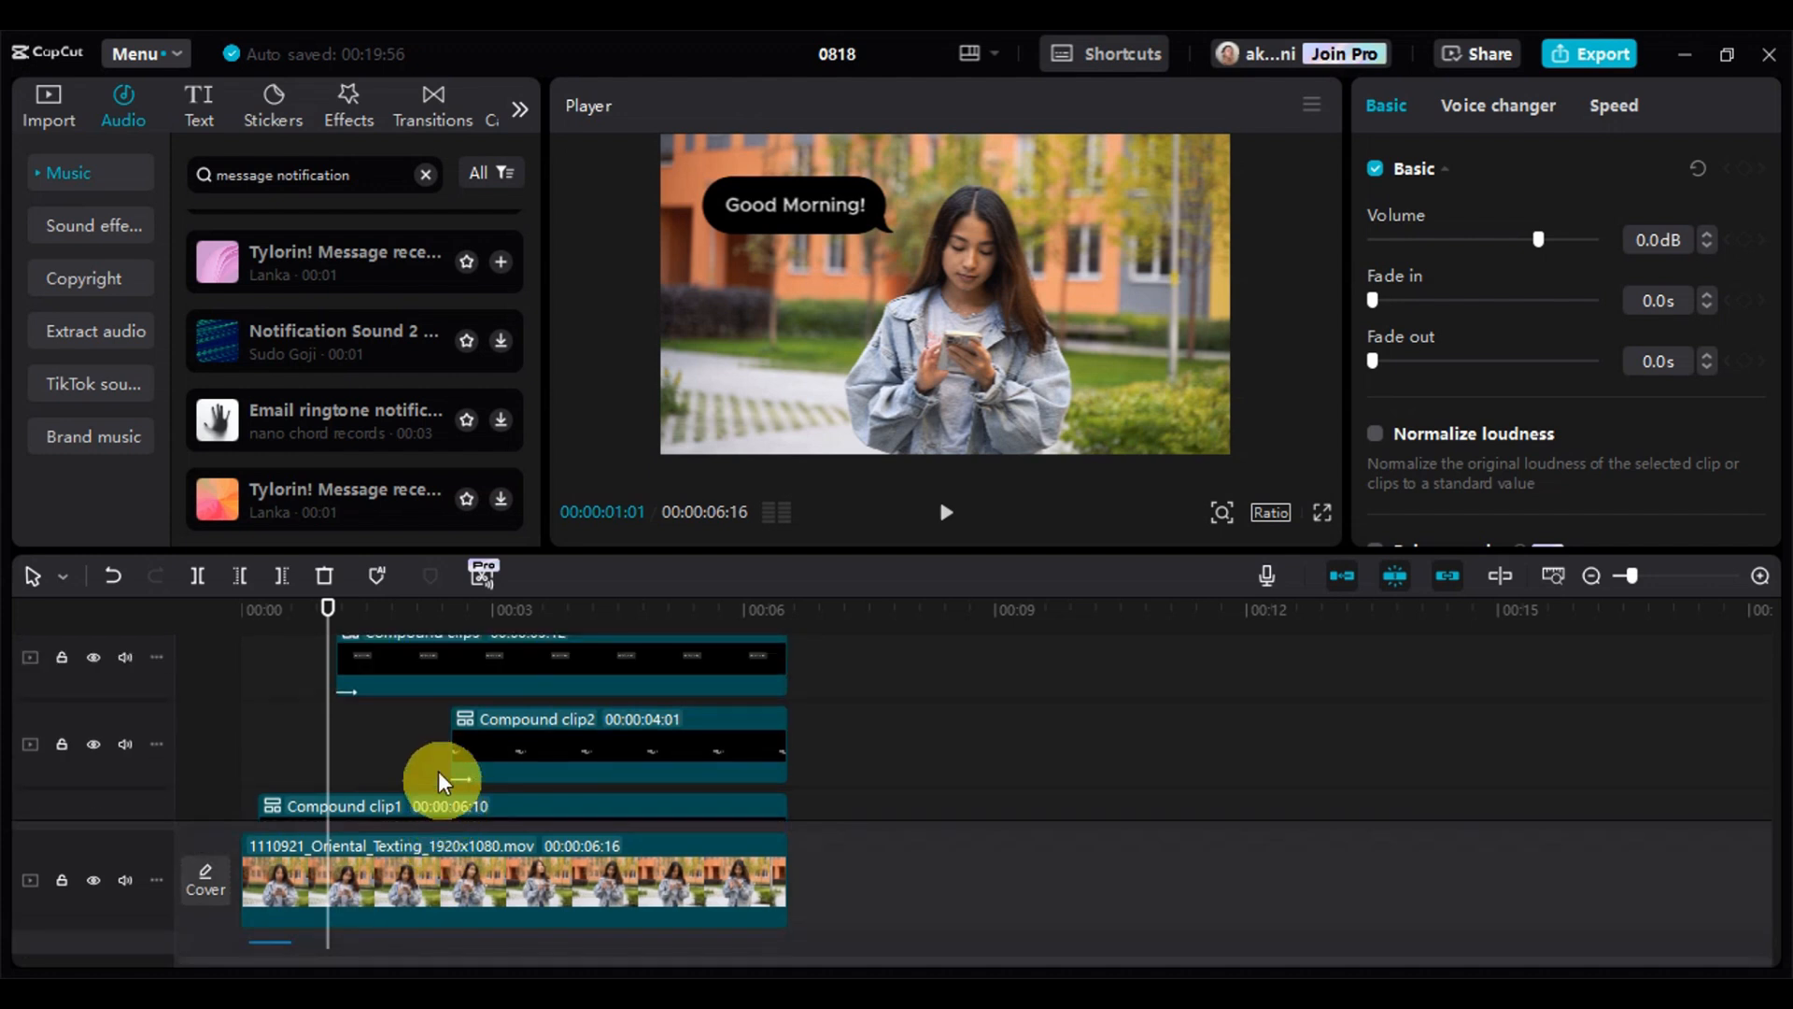
click(338, 609)
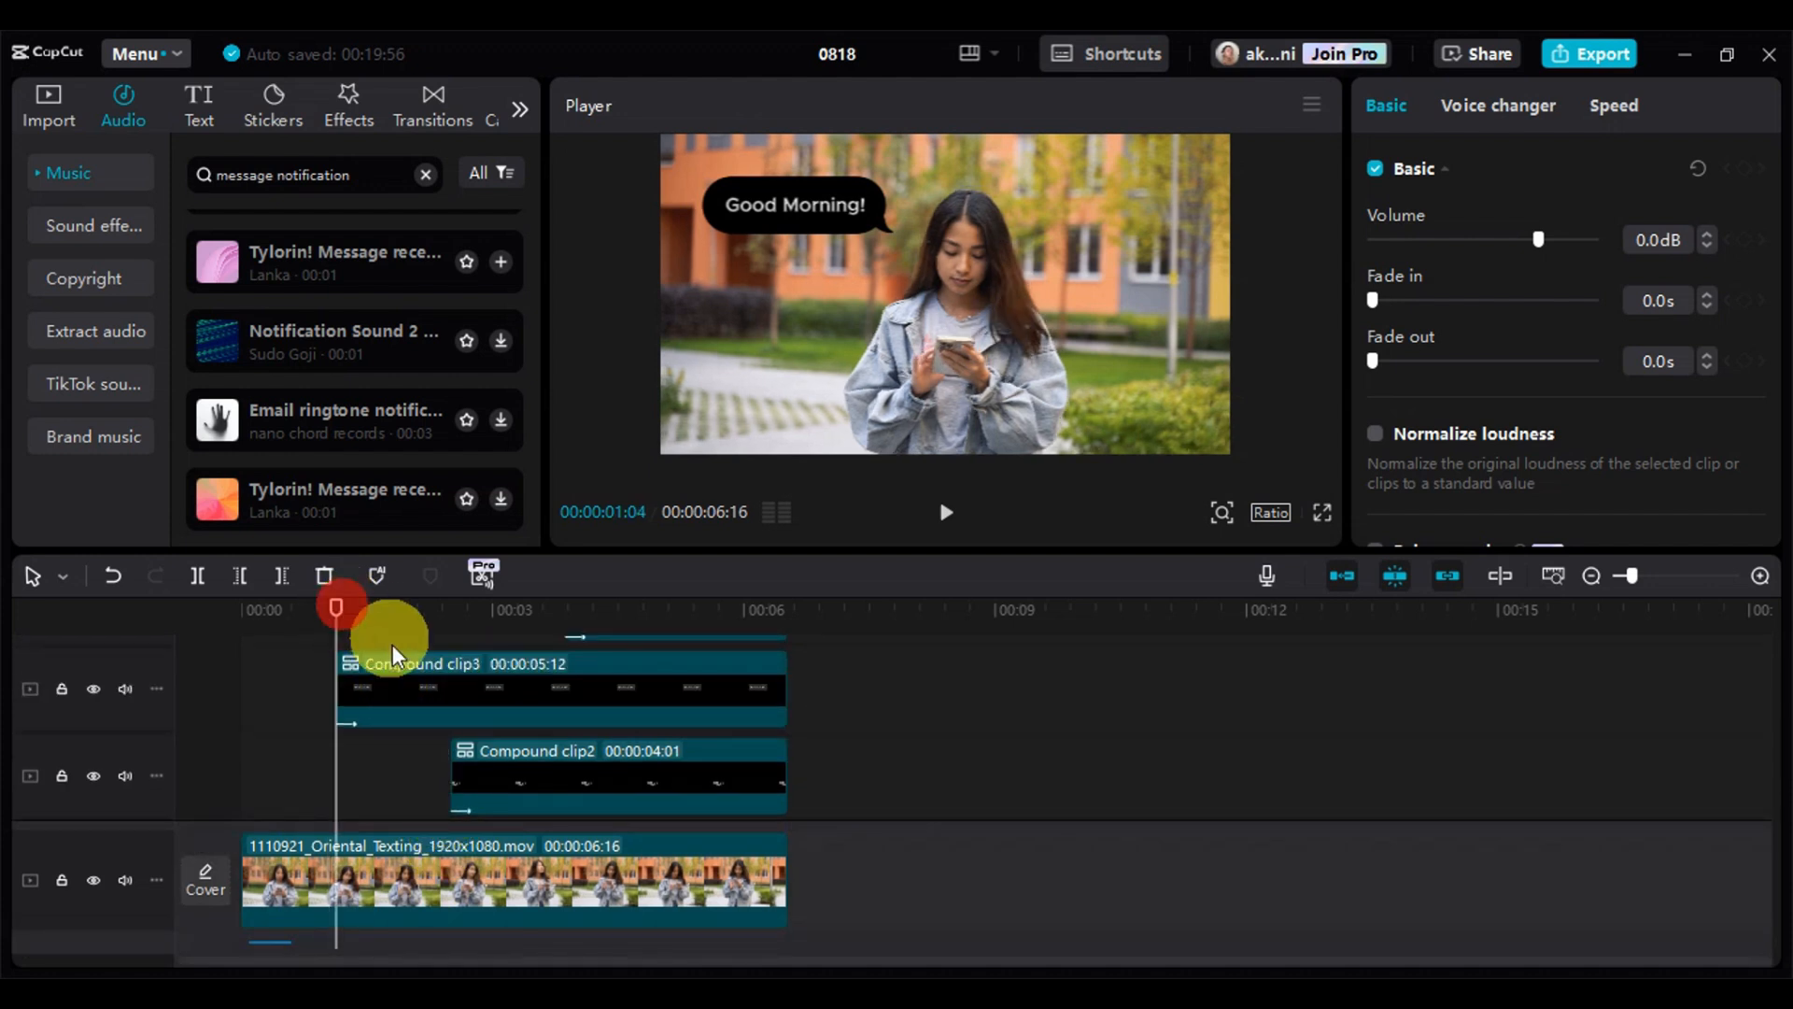
scroll(385, 761, down, 2)
scroll(341, 714, up, 2)
scroll(321, 790, down, 3)
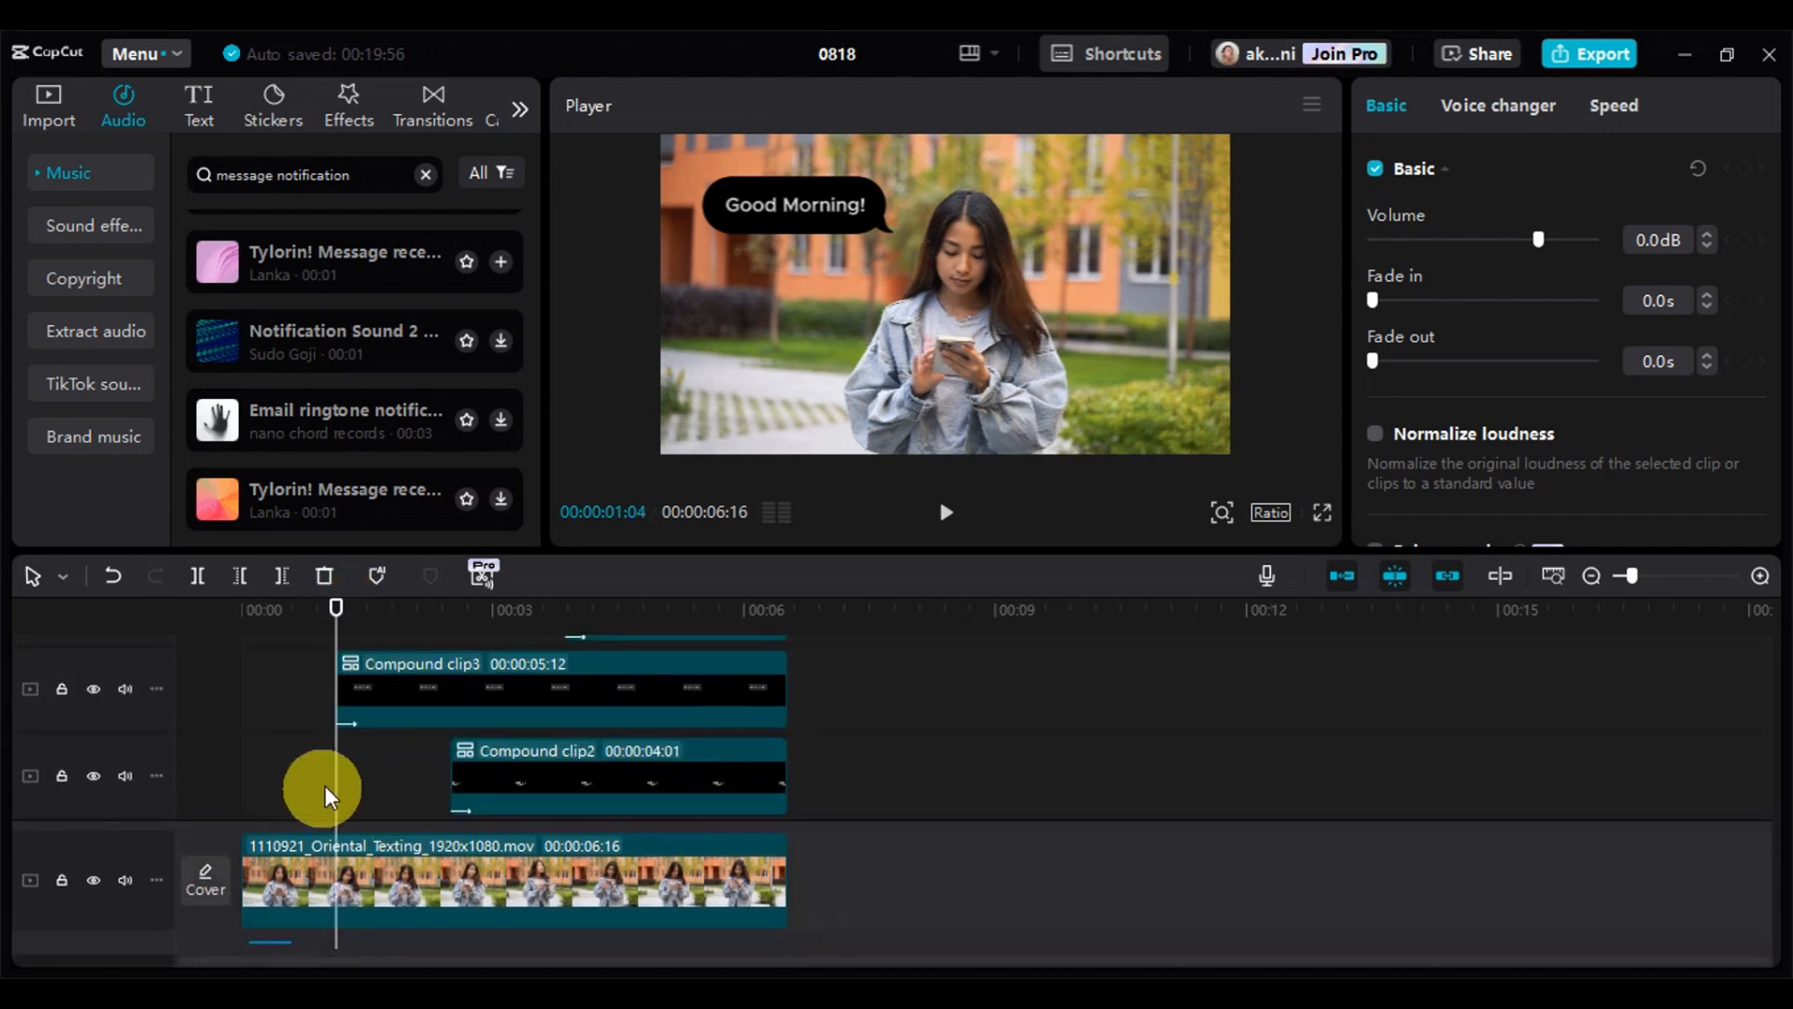
key(ctrl+v)
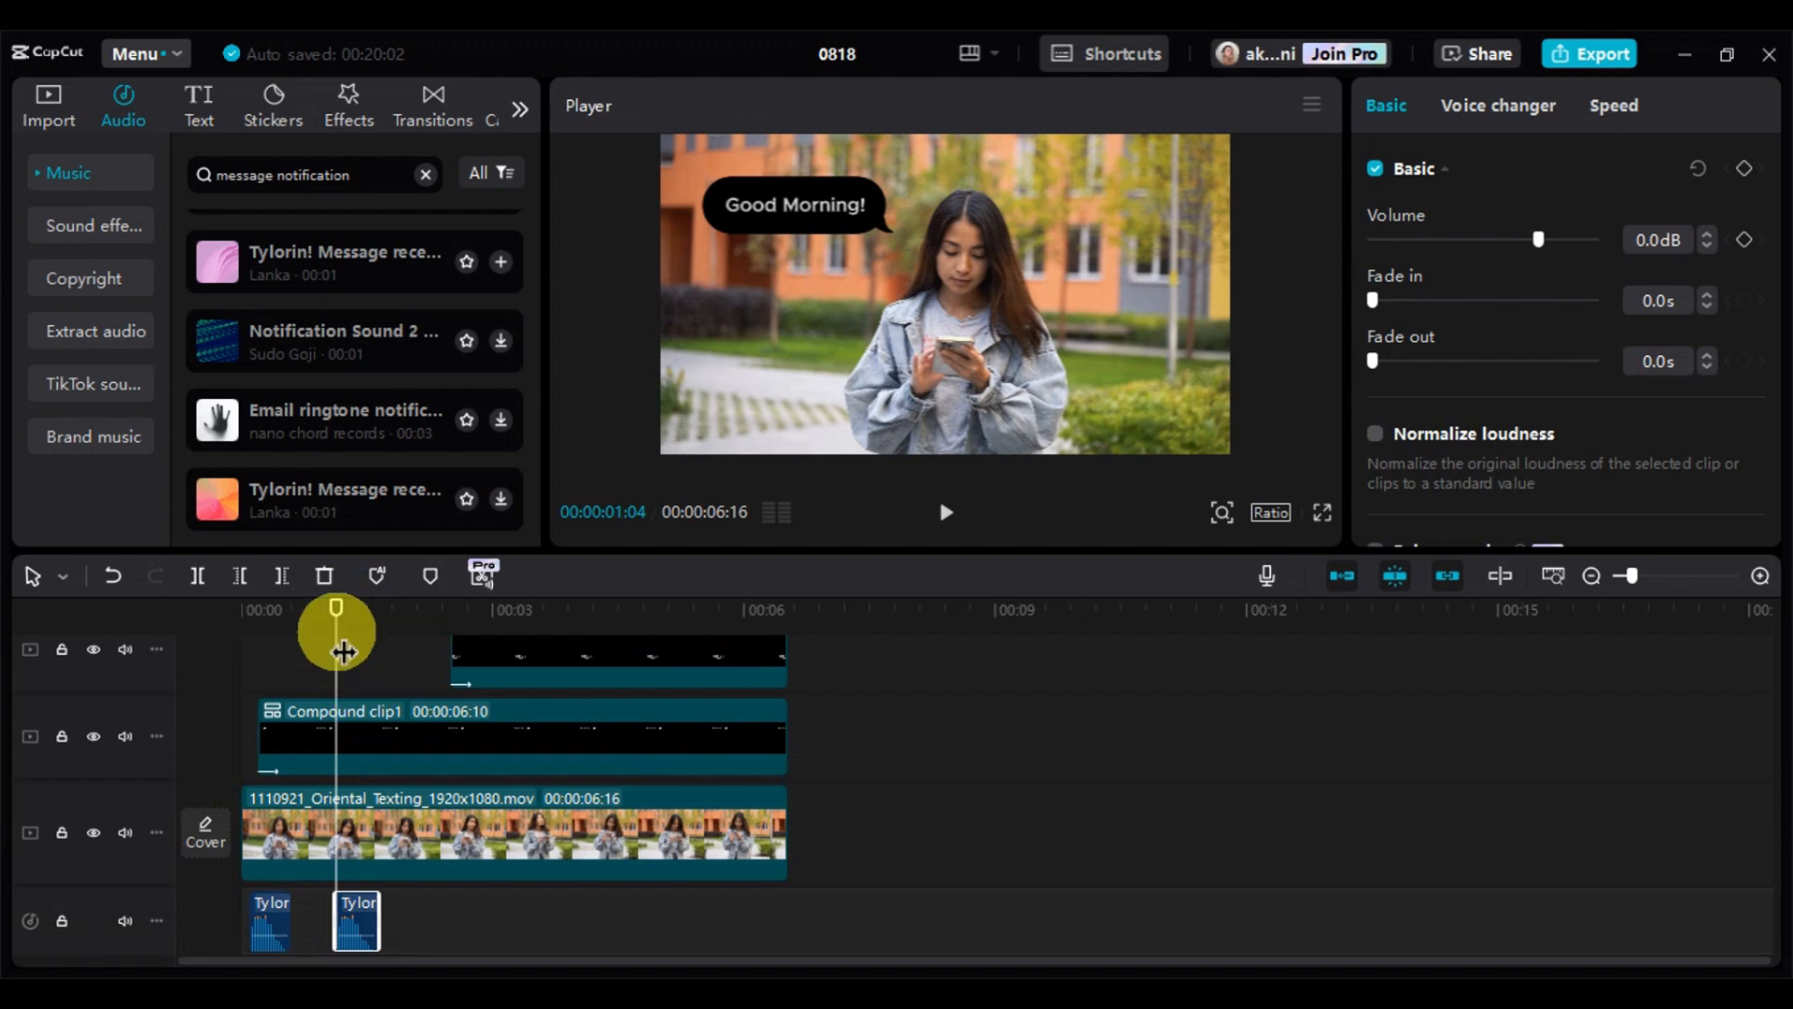
Paste another copy of the message sound at 00:00:02:16, where the "This is your friend." compound clip starts
key(space)
scroll(500, 697, up, 2)
key(space)
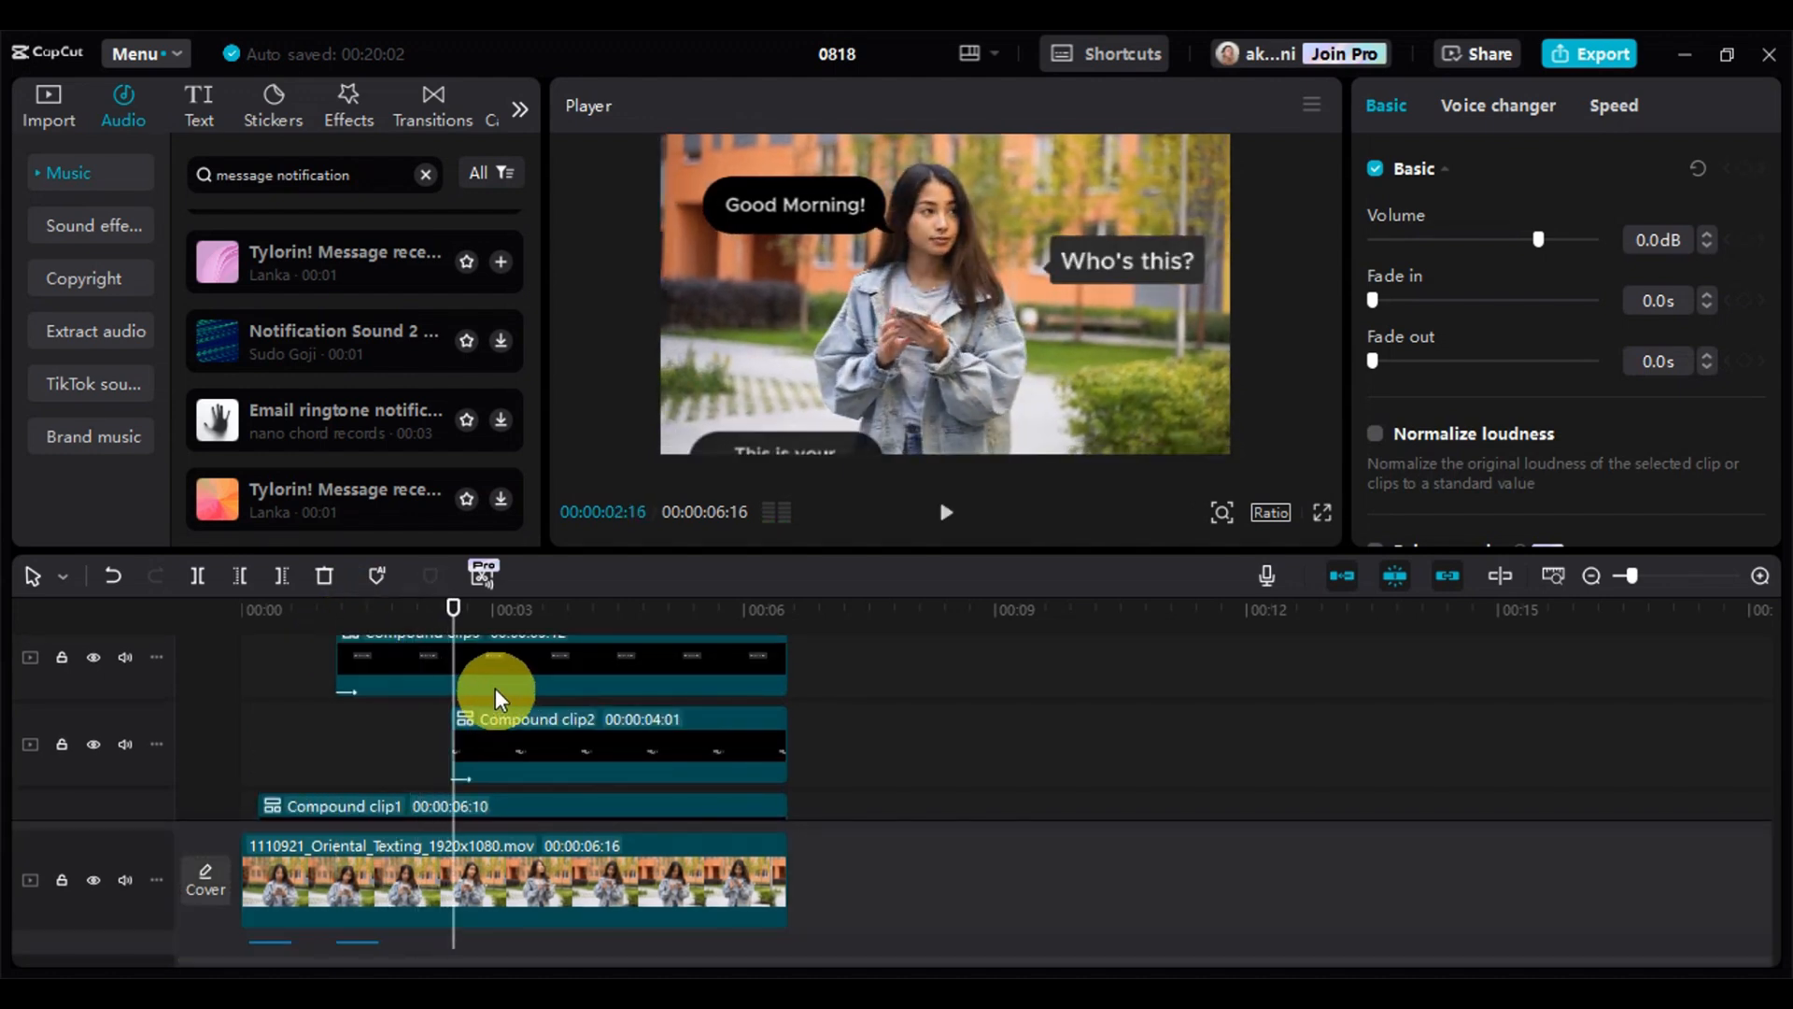
key(ctrl+v)
scroll(497, 698, down, 5)
scroll(552, 747, up, 3)
Paste a message sound copy at 00:00:03:26, where the fourth message's compound clip starts, and play it back
key(space)
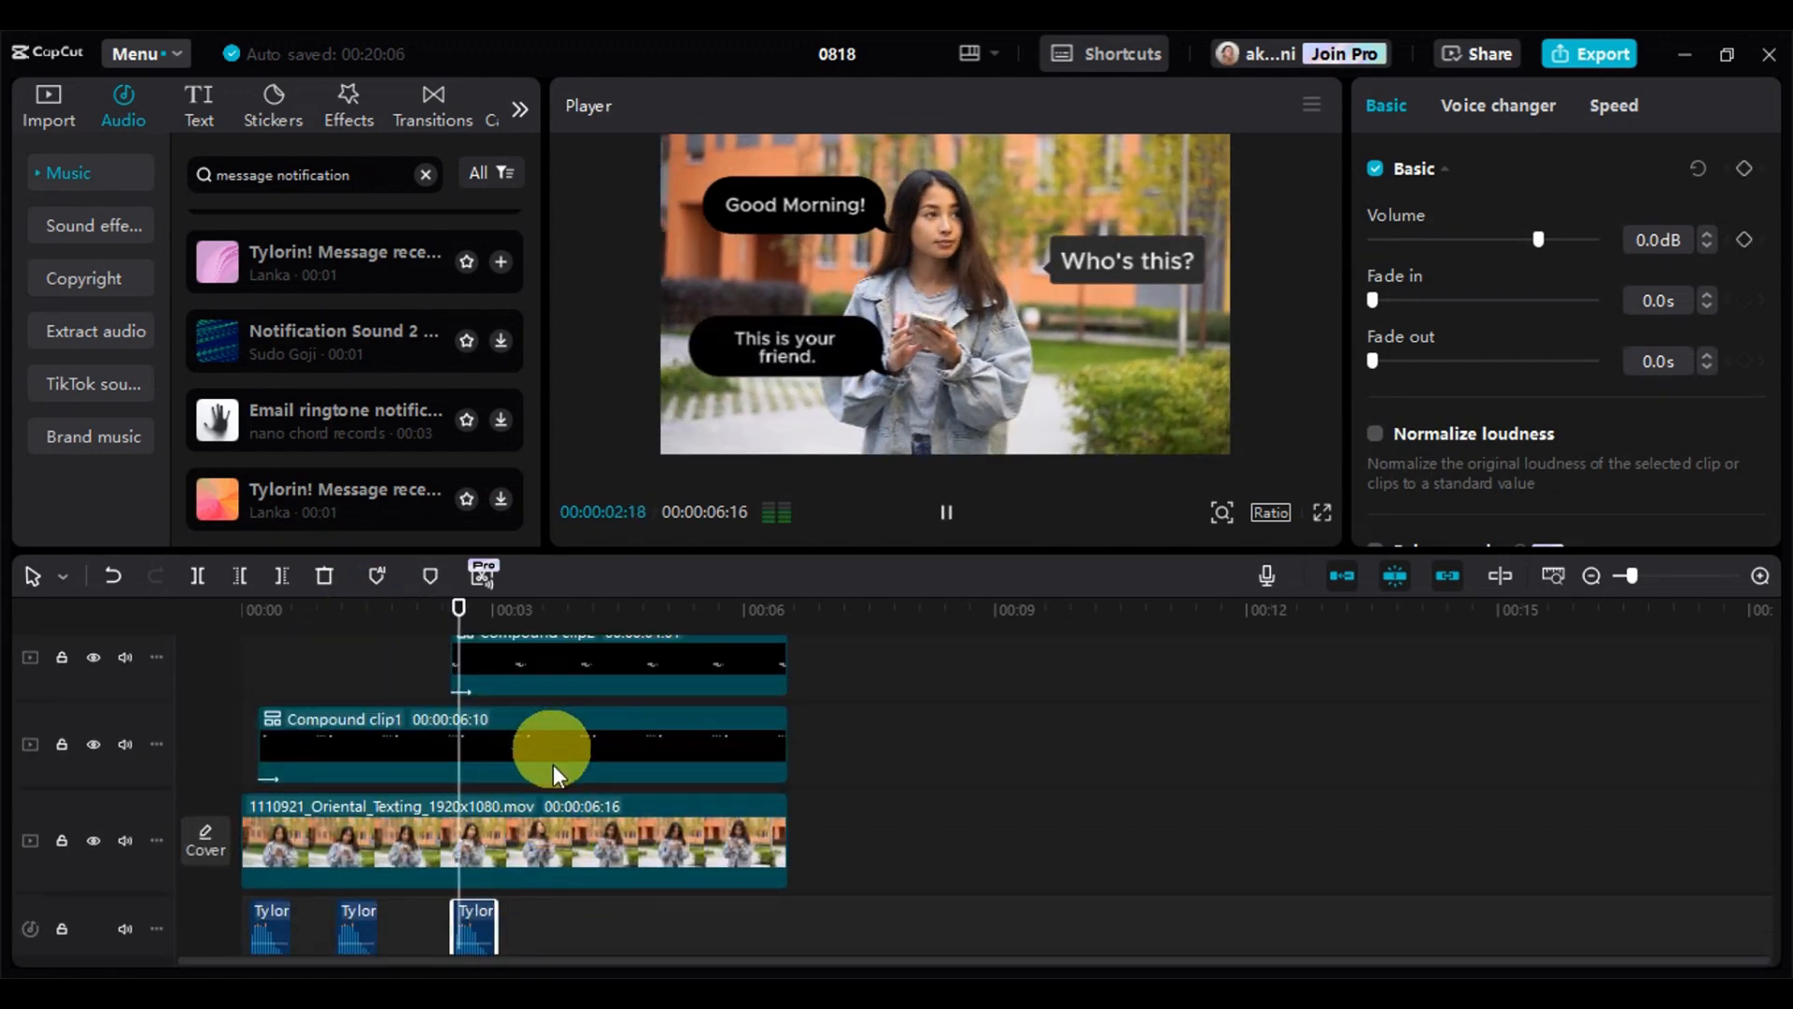
scroll(570, 775, up, 3)
key(space)
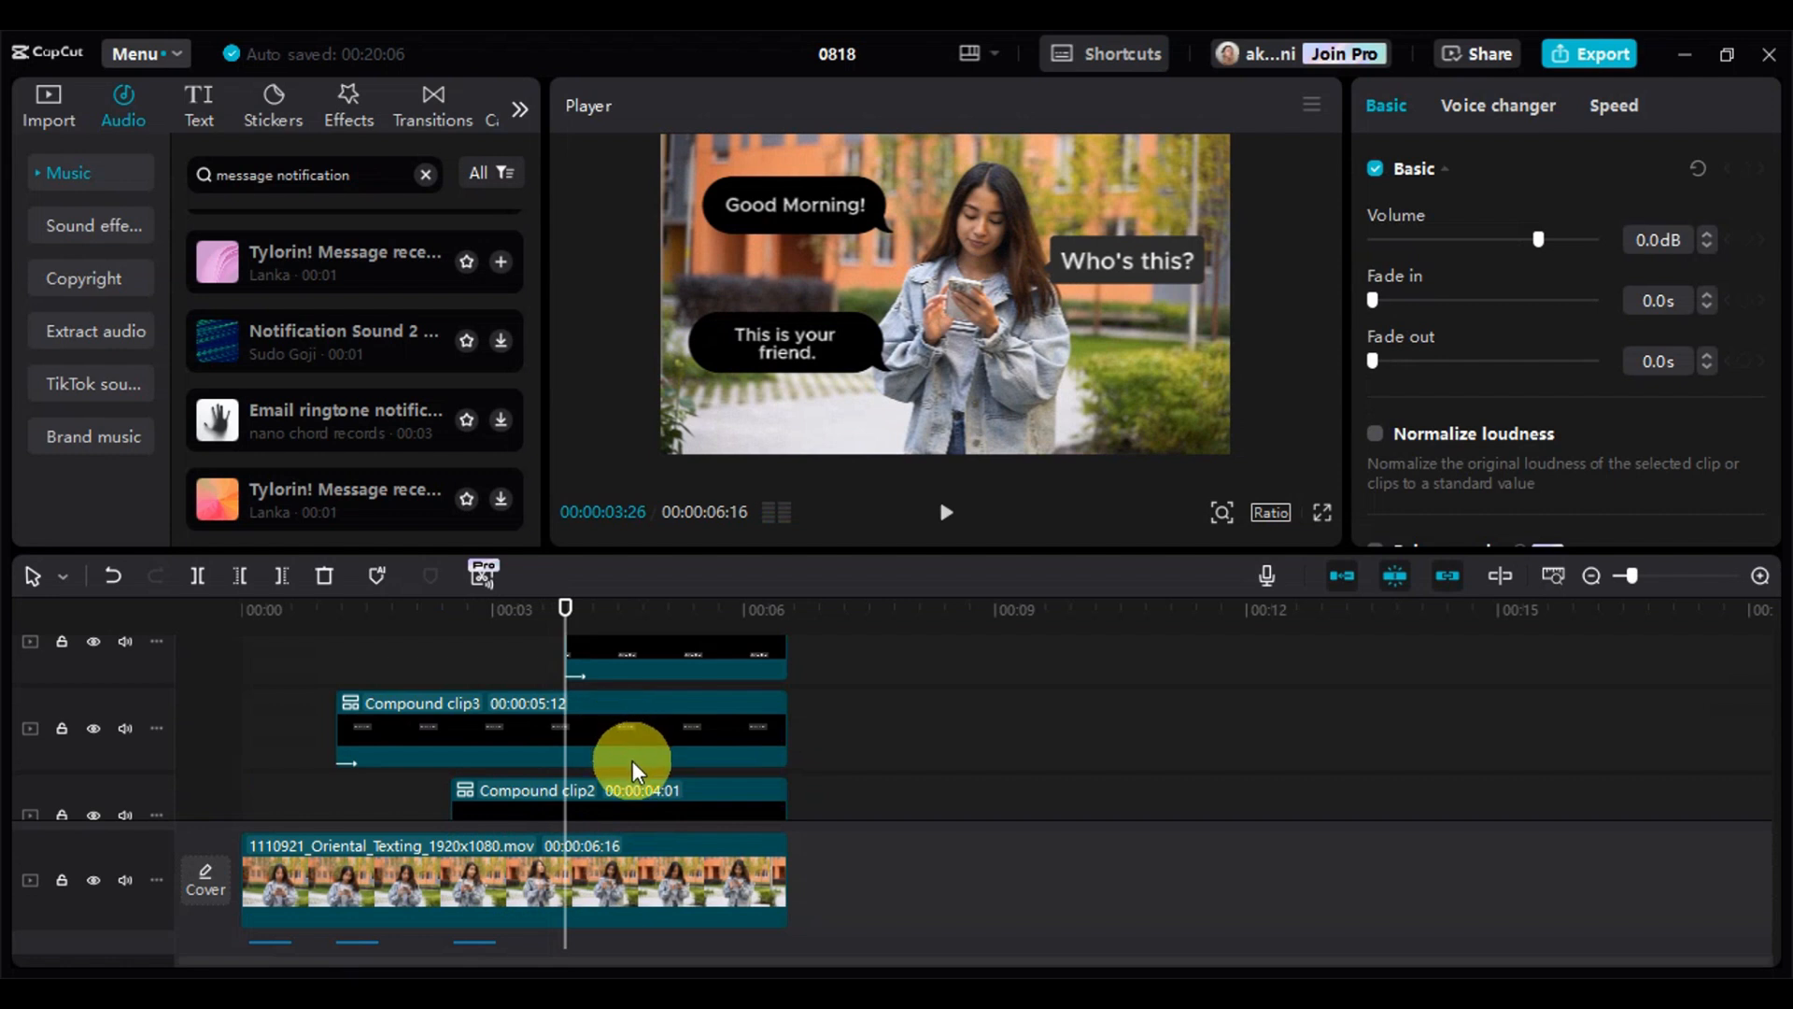
key(ctrl+v)
scroll(631, 760, down, 5)
key(space)
key(space)
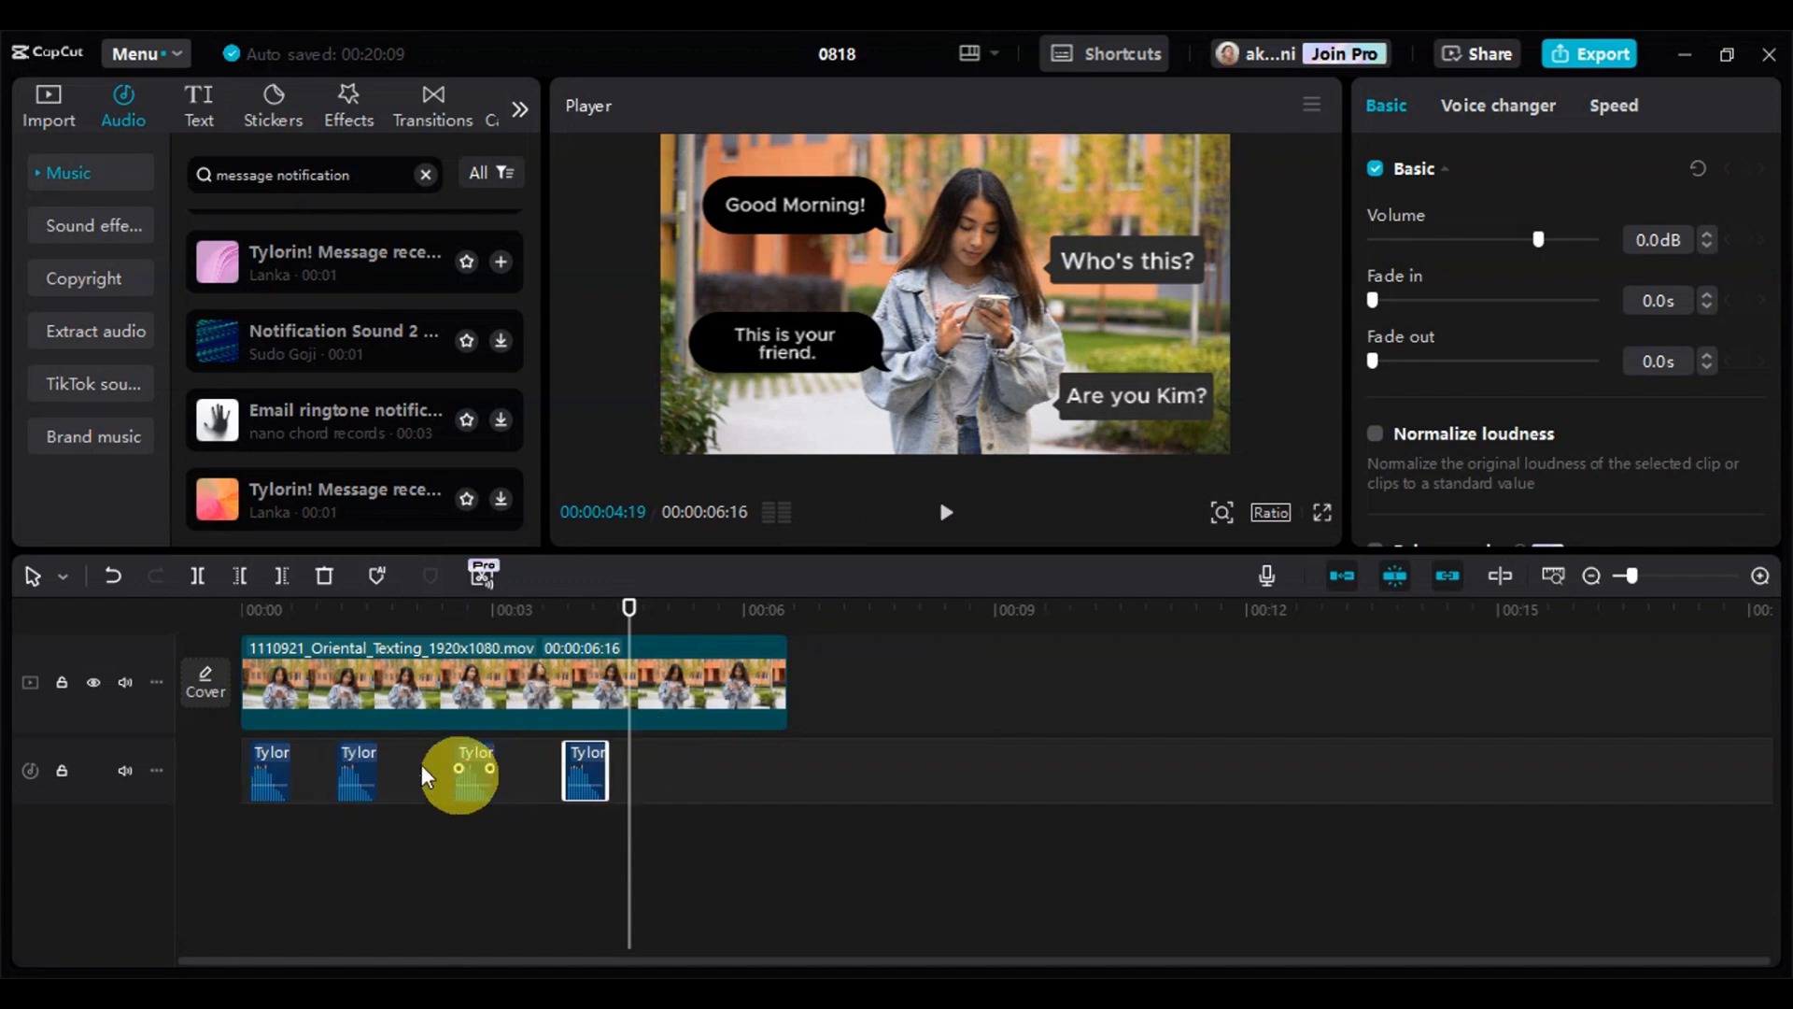
Show the imported project media and play the finished conversation with its notification sounds from 00:00:00:00
click(43, 97)
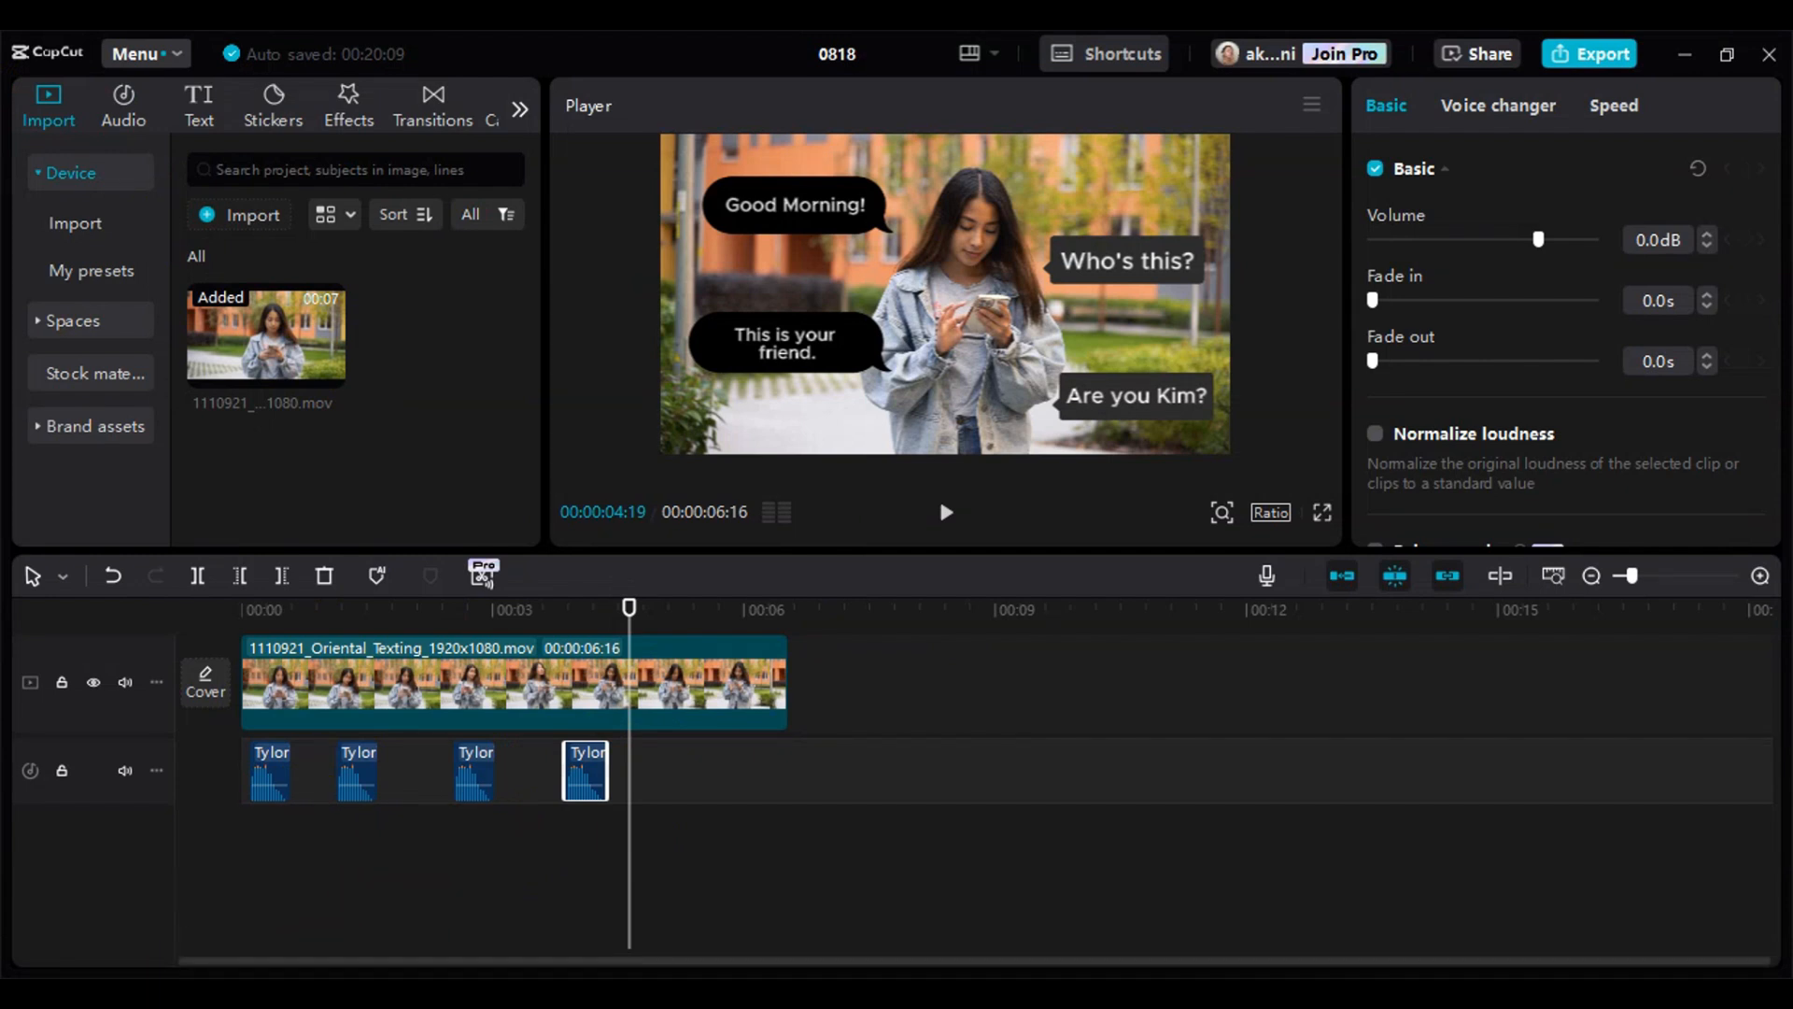
drag(627, 605, 185, 665)
scroll(659, 751, up, 2)
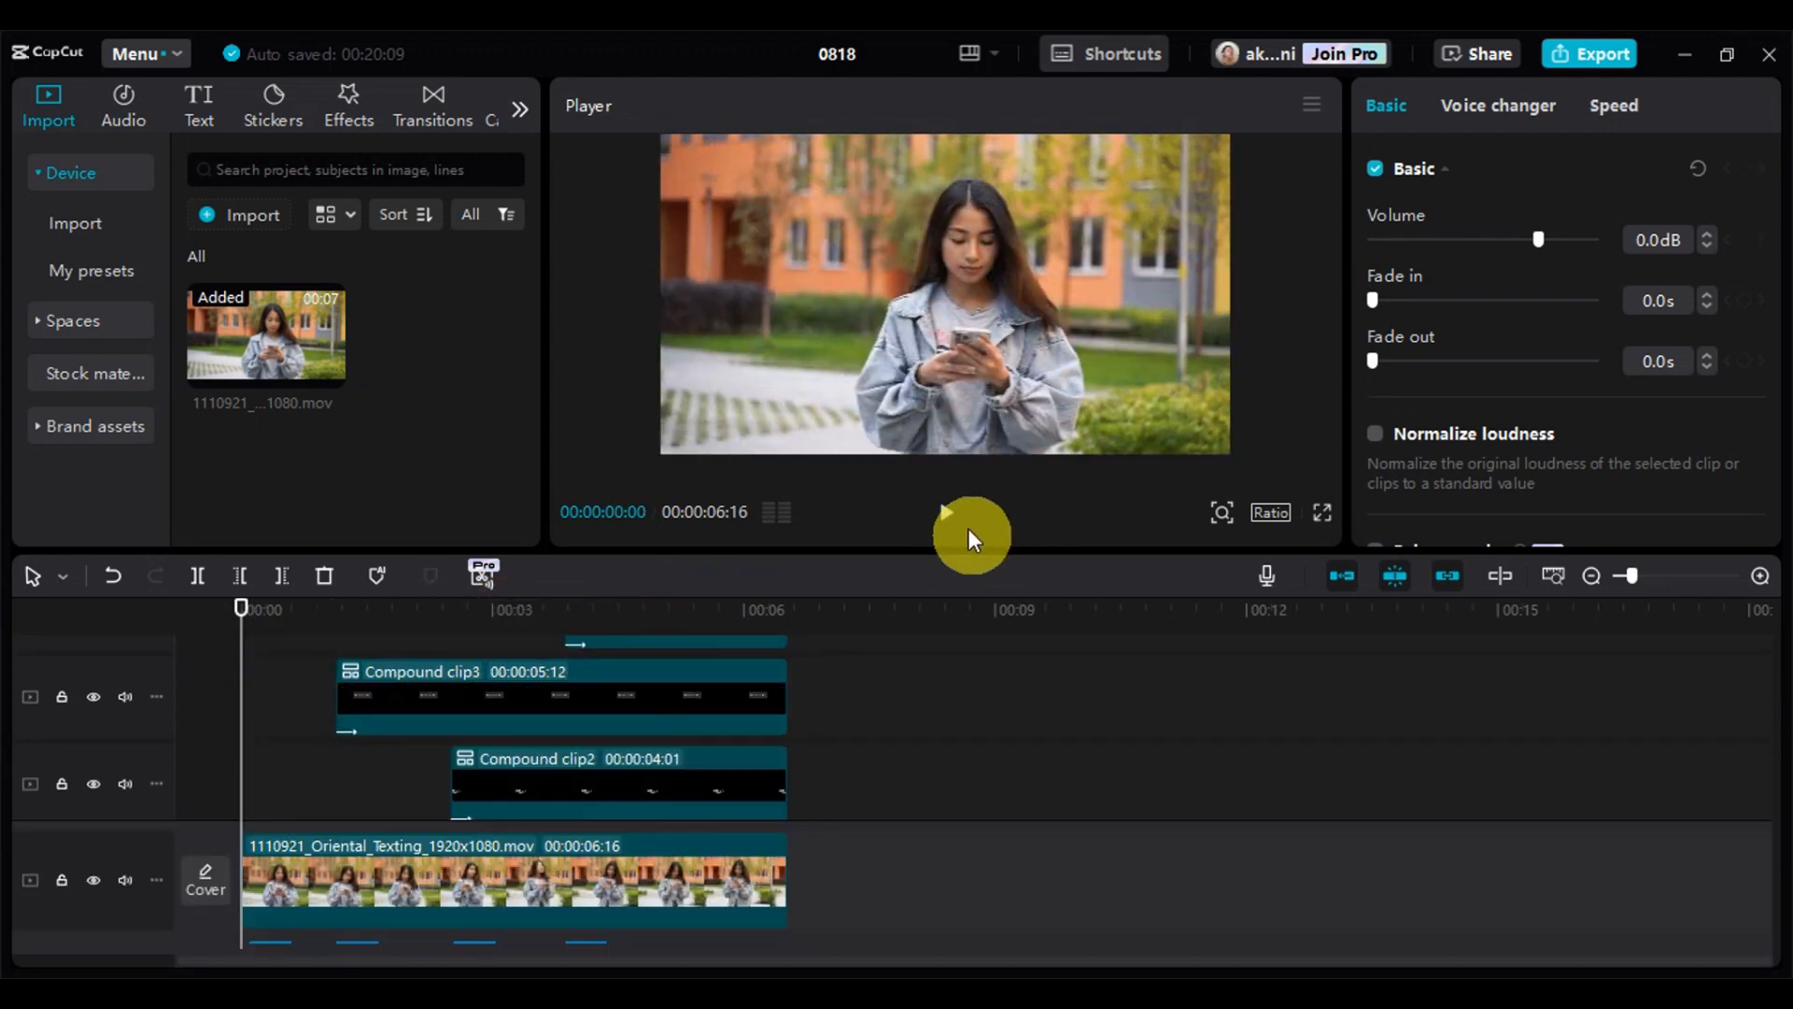
click(947, 513)
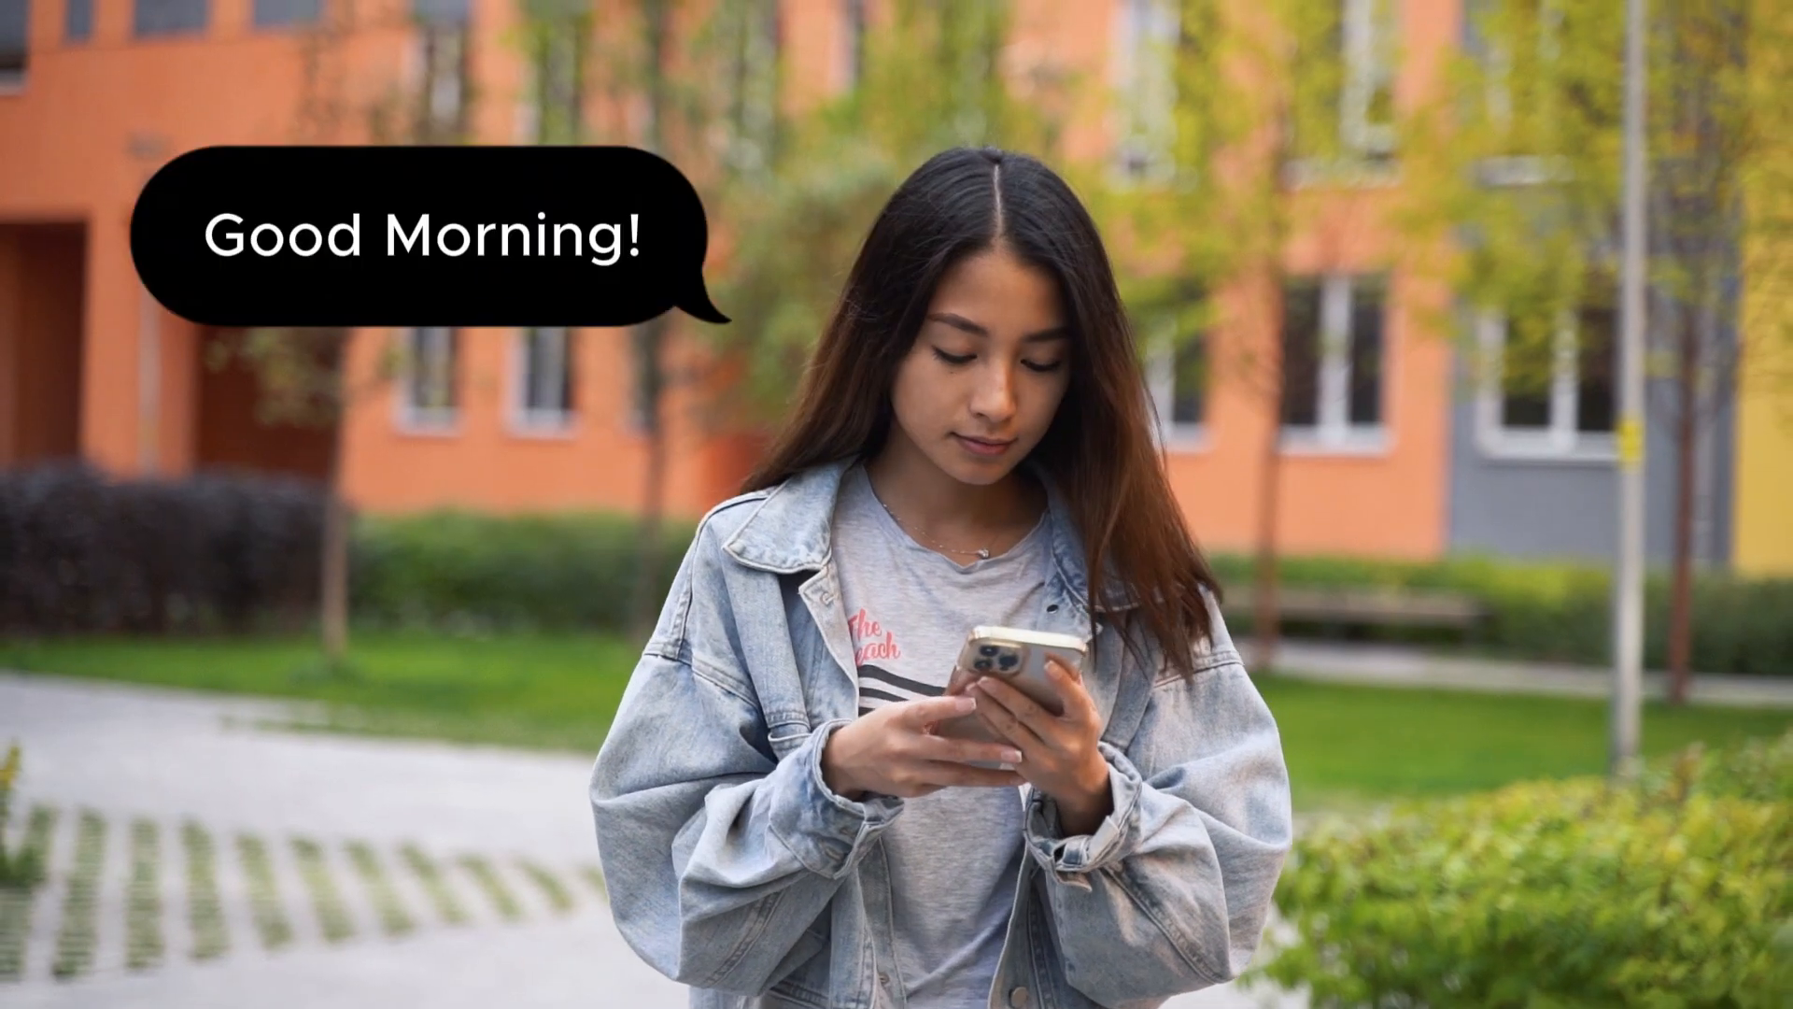